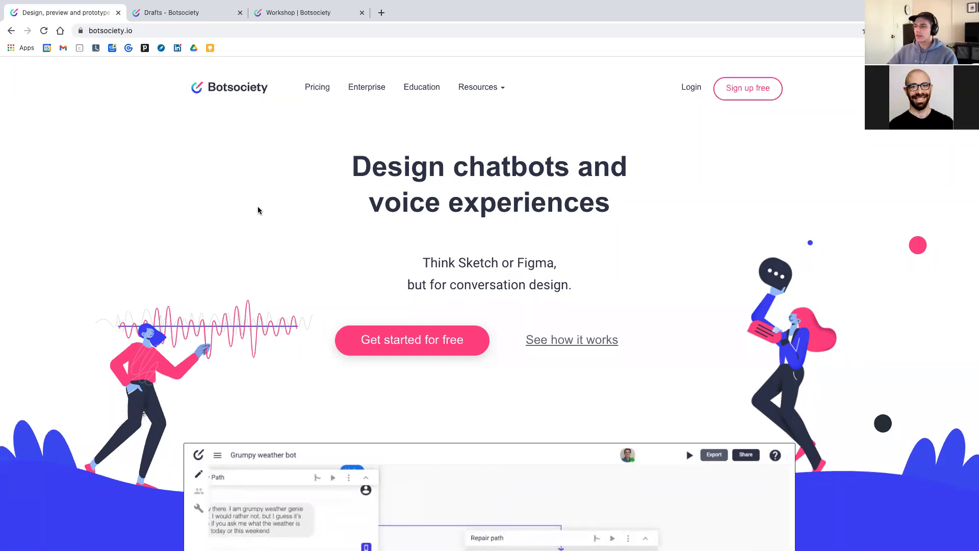
Browse the Botsociety learning resources, then sign in with the saved credentials to reach Drafts
{"action": "scroll", "coordinate": [258, 207], "scroll_direction": "down", "scroll_amount": 3}
{"action": "scroll", "coordinate": [258, 210], "scroll_direction": "down", "scroll_amount": 8}
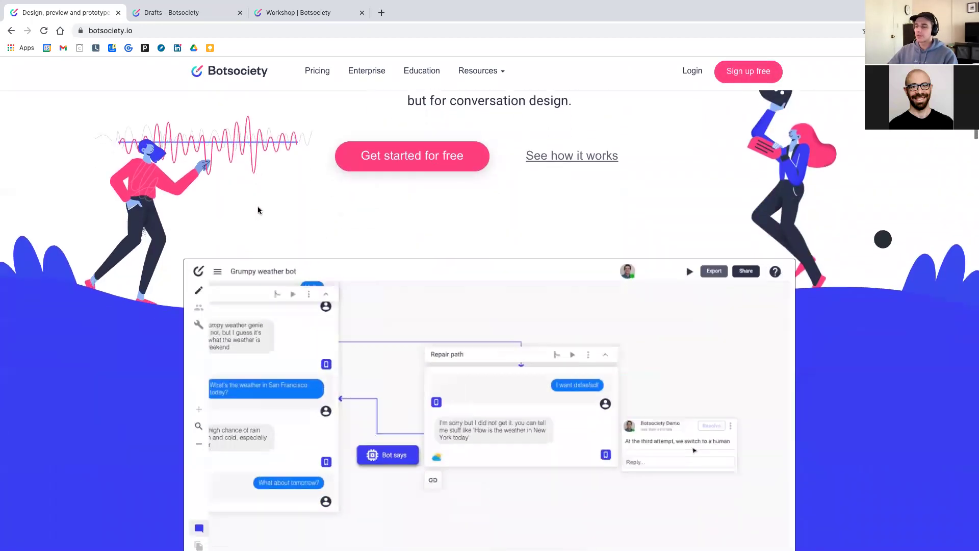
{"action": "scroll", "coordinate": [258, 222], "scroll_direction": "down", "scroll_amount": 10}
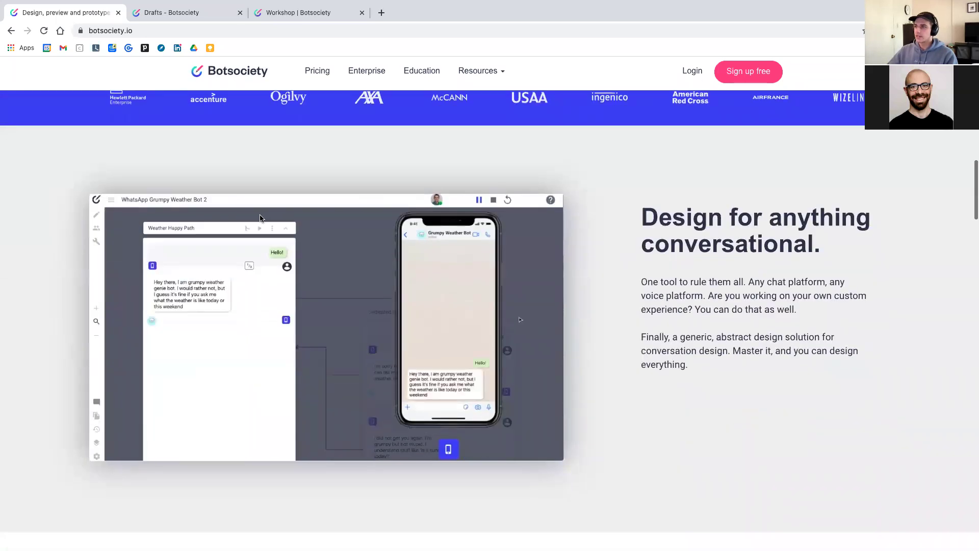
{"action": "scroll", "coordinate": [230, 140], "scroll_direction": "down", "scroll_amount": 5}
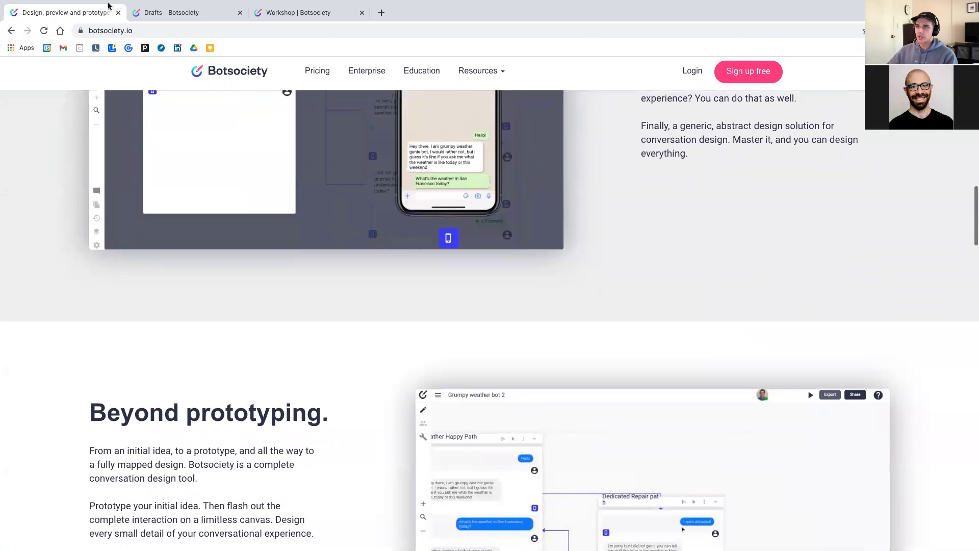
{"action": "scroll", "coordinate": [299, 319], "scroll_direction": "down", "scroll_amount": 10}
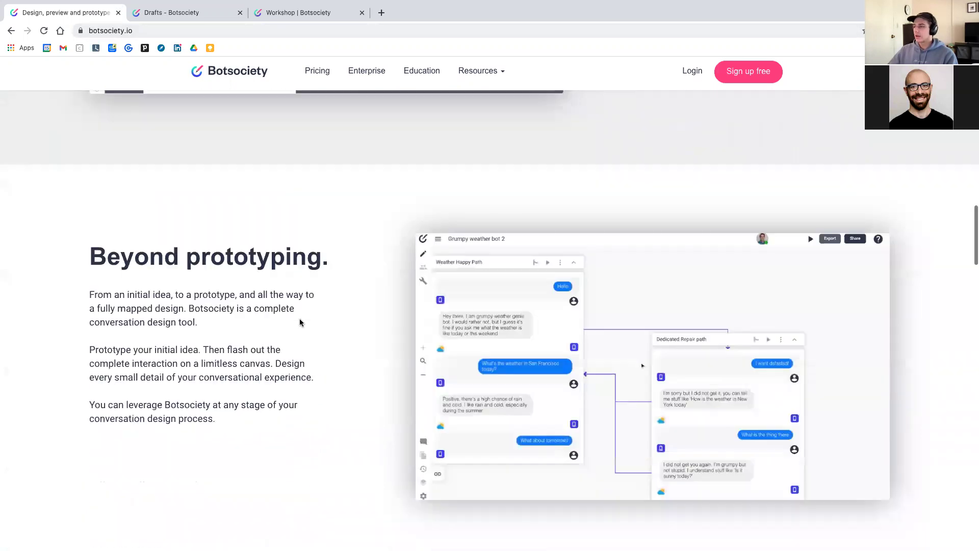
{"action": "scroll", "coordinate": [299, 322], "scroll_direction": "up", "scroll_amount": 20}
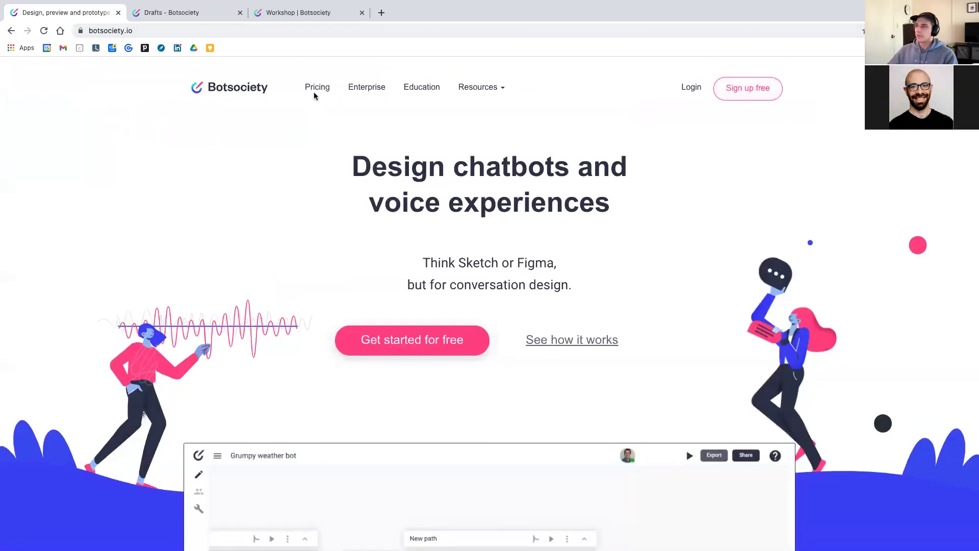
{"action": "left_click", "coordinate": [491, 90]}
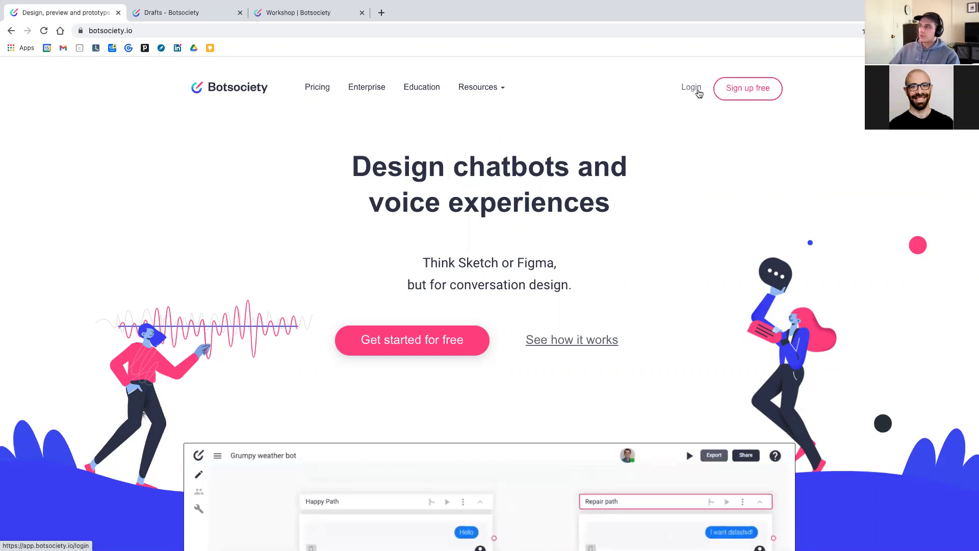
{"action": "left_click", "coordinate": [698, 91]}
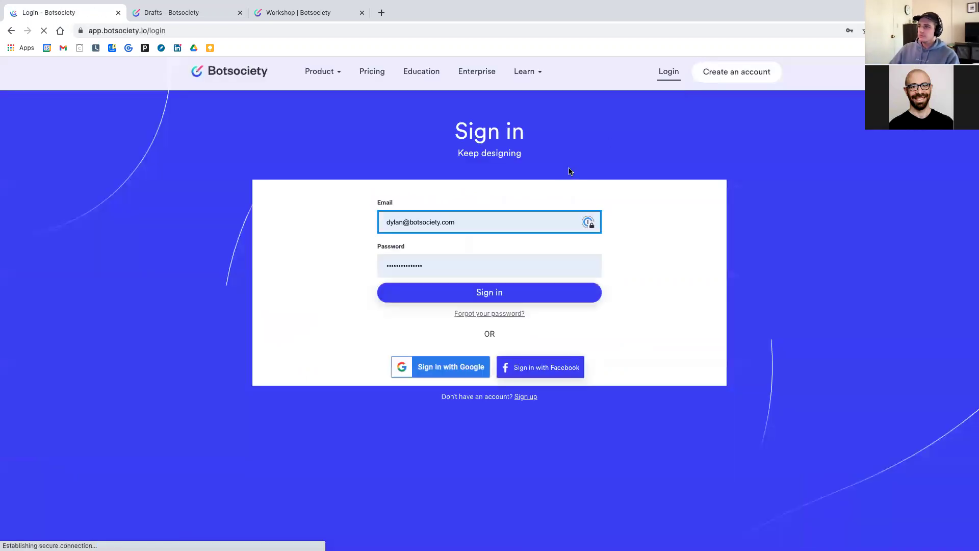
{"action": "left_click", "coordinate": [476, 293]}
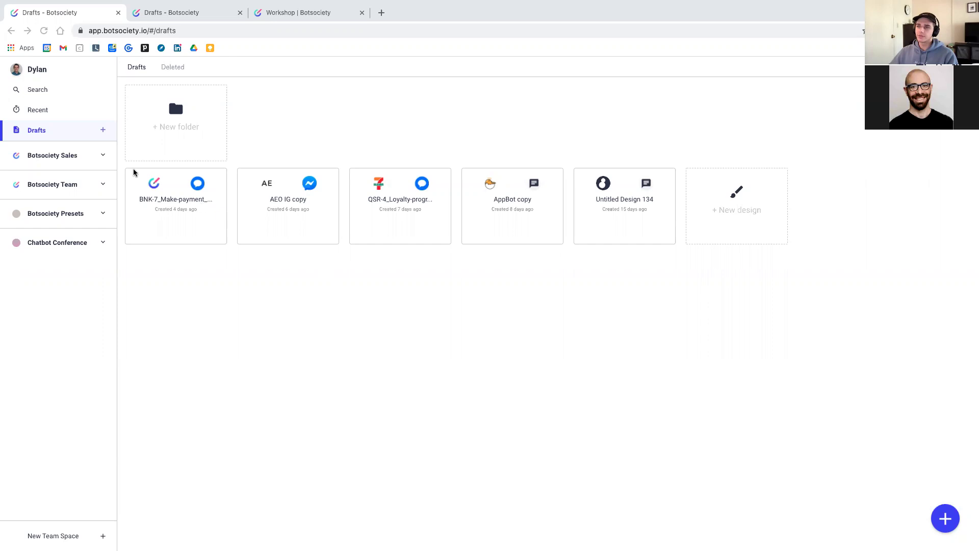
{"action": "left_click", "coordinate": [32, 131]}
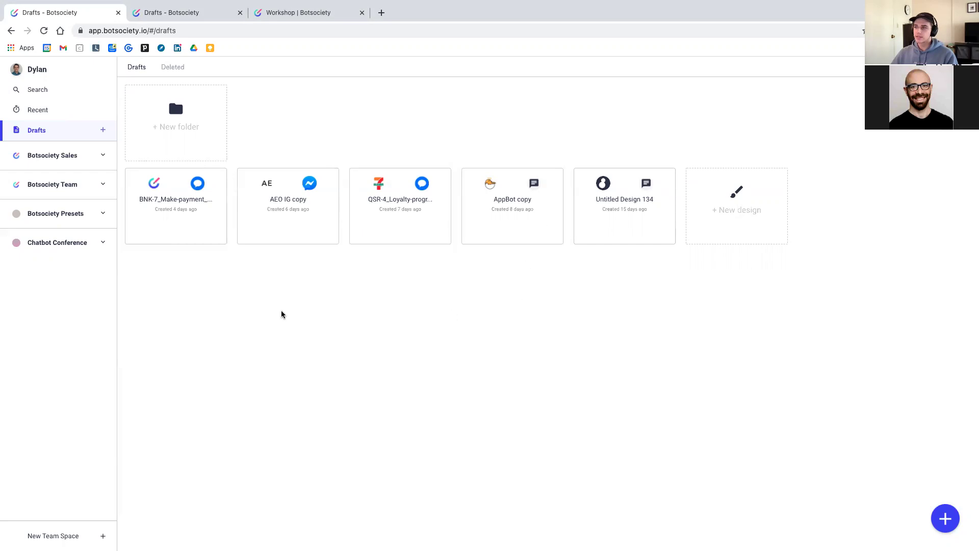
{"action": "mouse_move", "coordinate": [168, 224]}
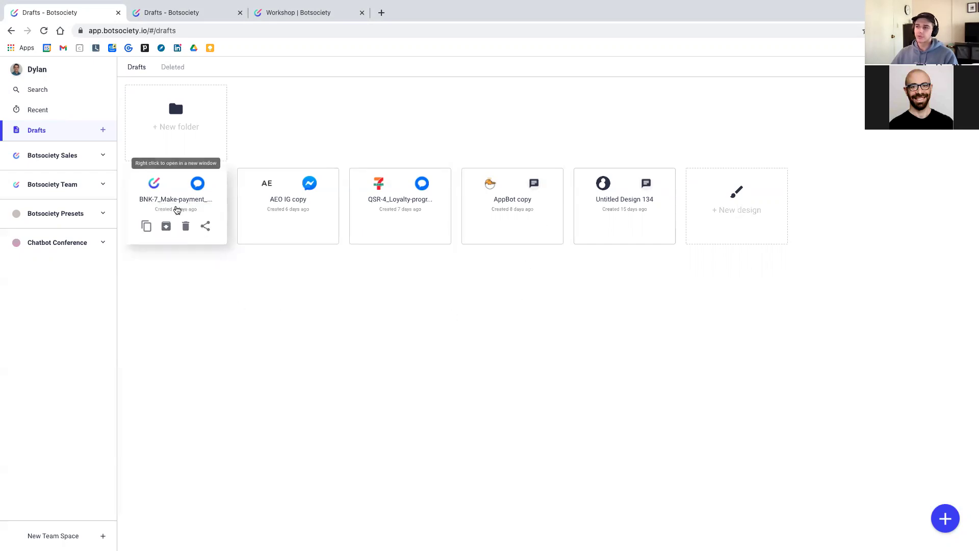
{"action": "left_click", "coordinate": [205, 228]}
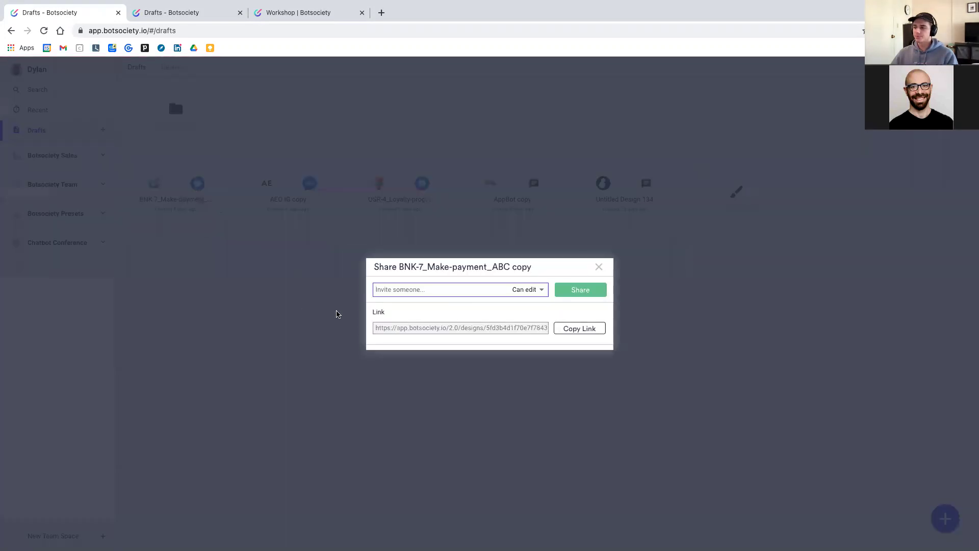
{"action": "left_click", "coordinate": [579, 330]}
{"action": "left_click", "coordinate": [305, 290]}
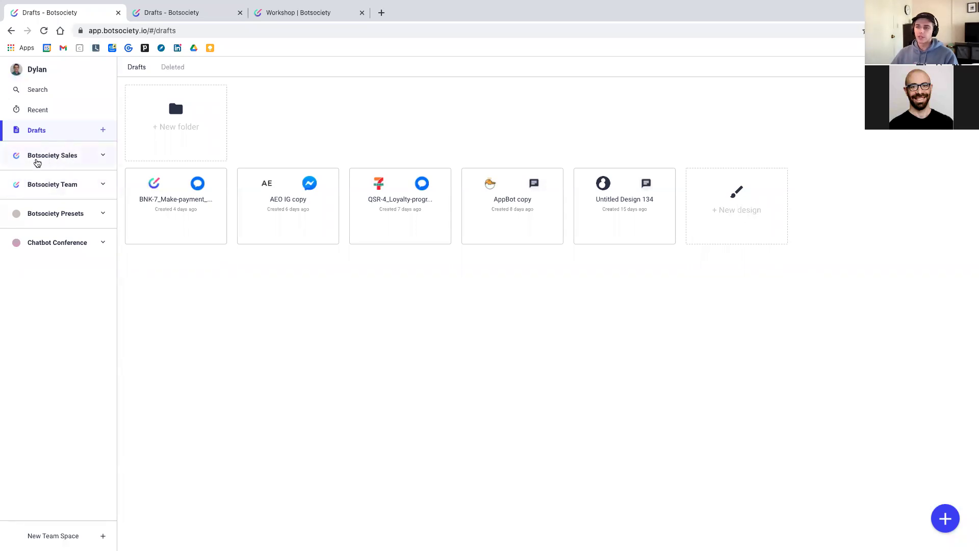
{"action": "left_click", "coordinate": [45, 159]}
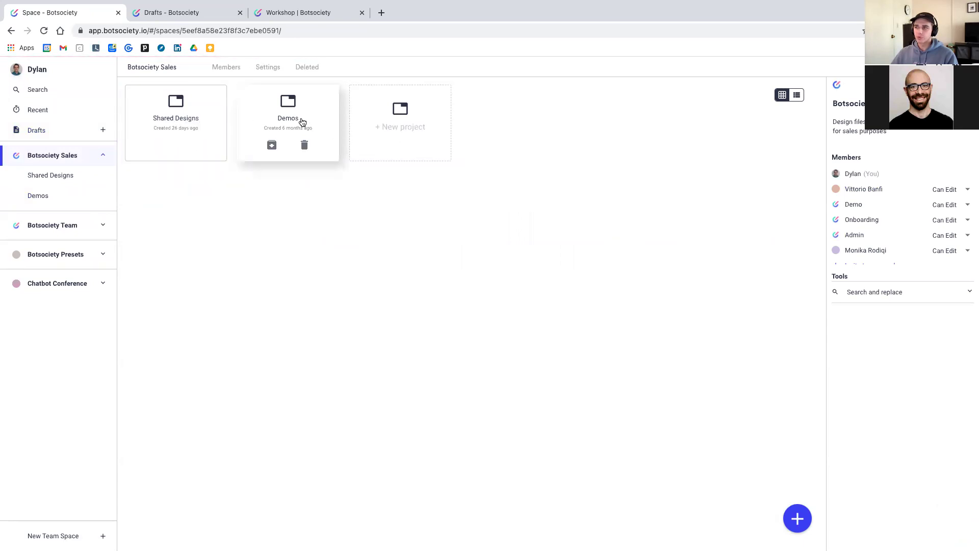
{"action": "left_click", "coordinate": [91, 202]}
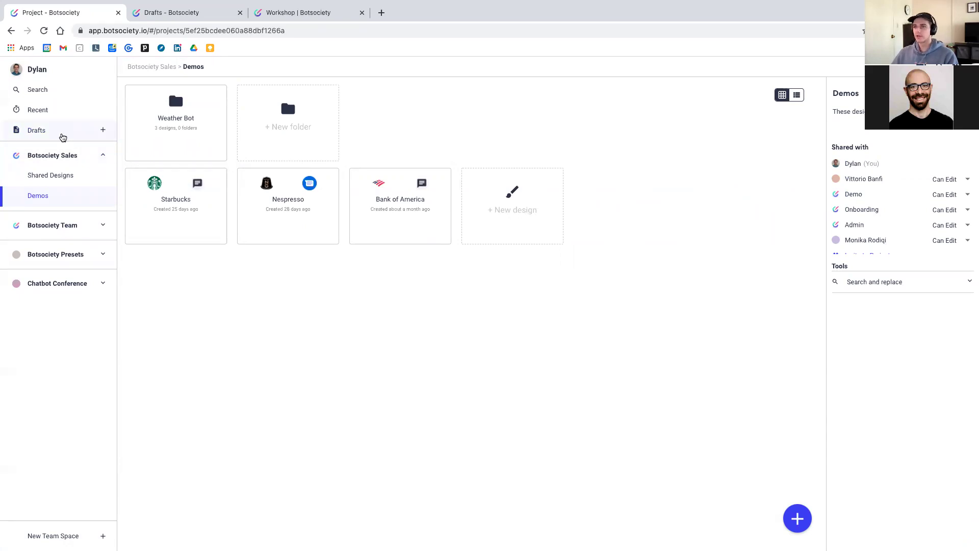
{"action": "left_click", "coordinate": [61, 133]}
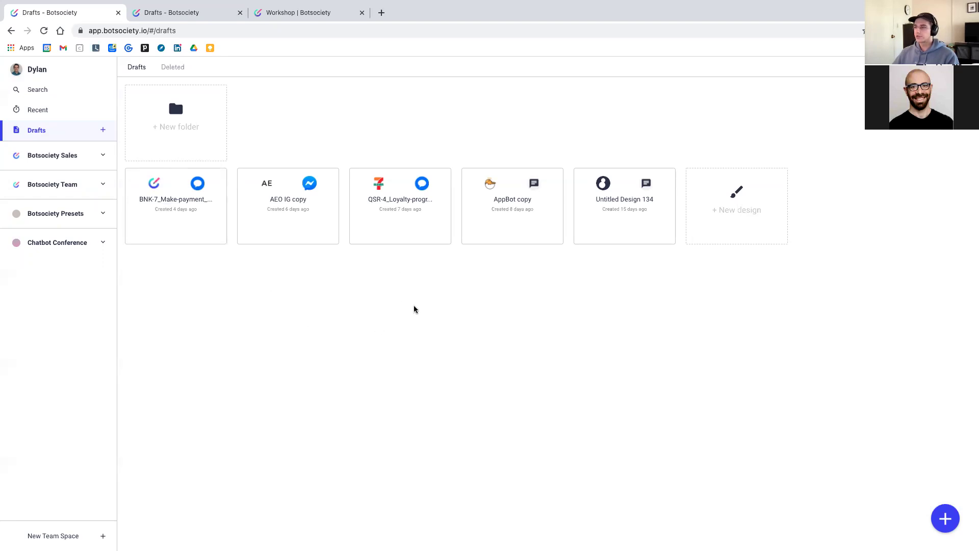
Start a new design from the Drafts page to bring up the platform presets
{"action": "mouse_move", "coordinate": [947, 520]}
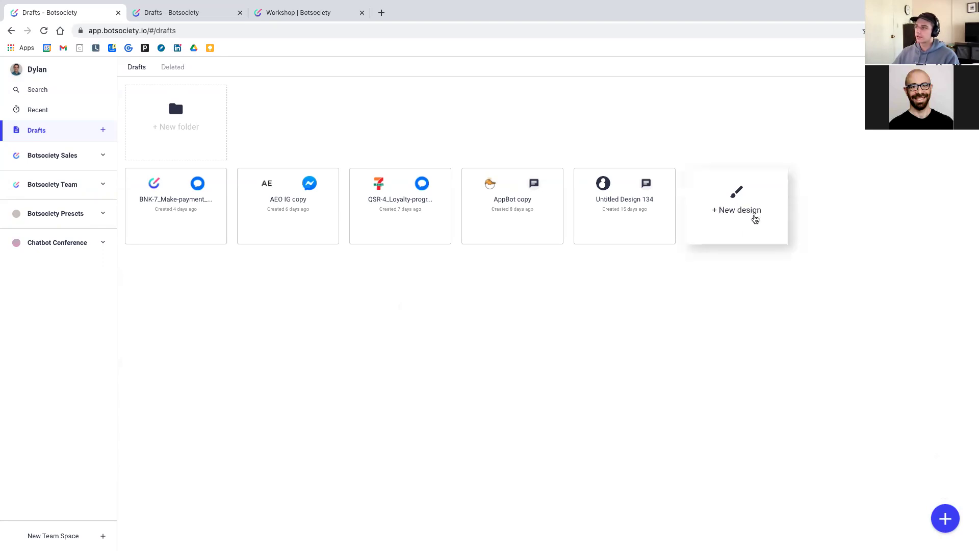
{"action": "left_click", "coordinate": [744, 212]}
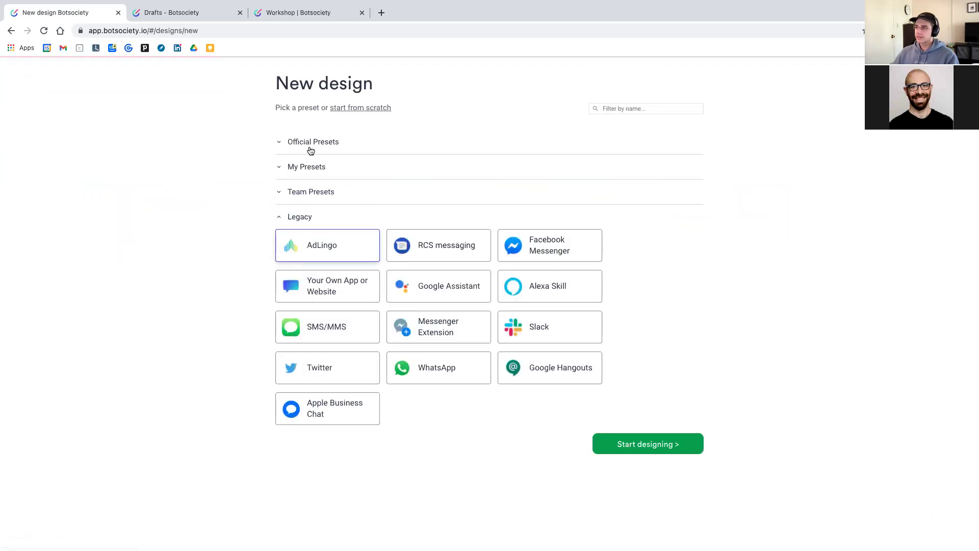
Show the Official Presets group to pick the Generic preset
{"action": "left_click", "coordinate": [309, 142]}
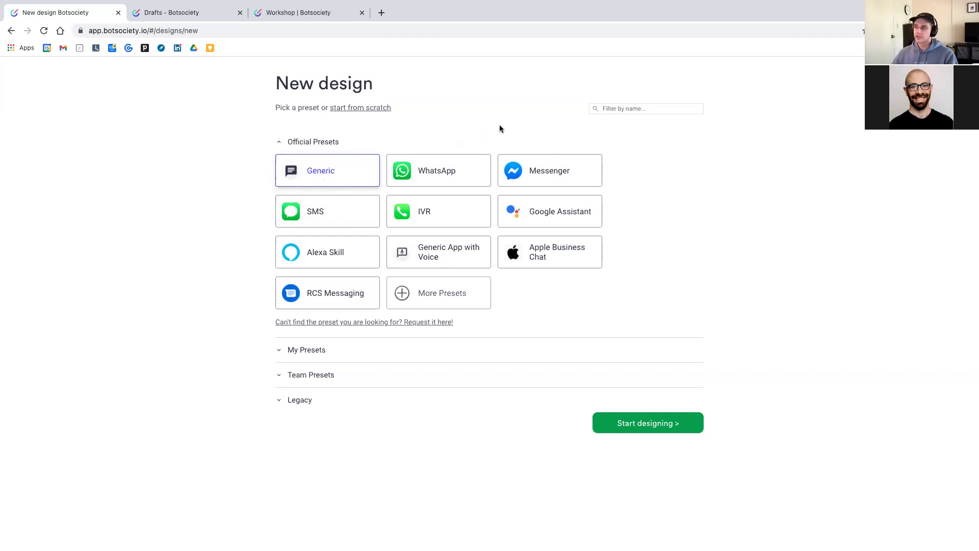
Create Untitled Design 139 from the preset and start a Simple Text message in its New path
{"action": "left_click", "coordinate": [672, 426]}
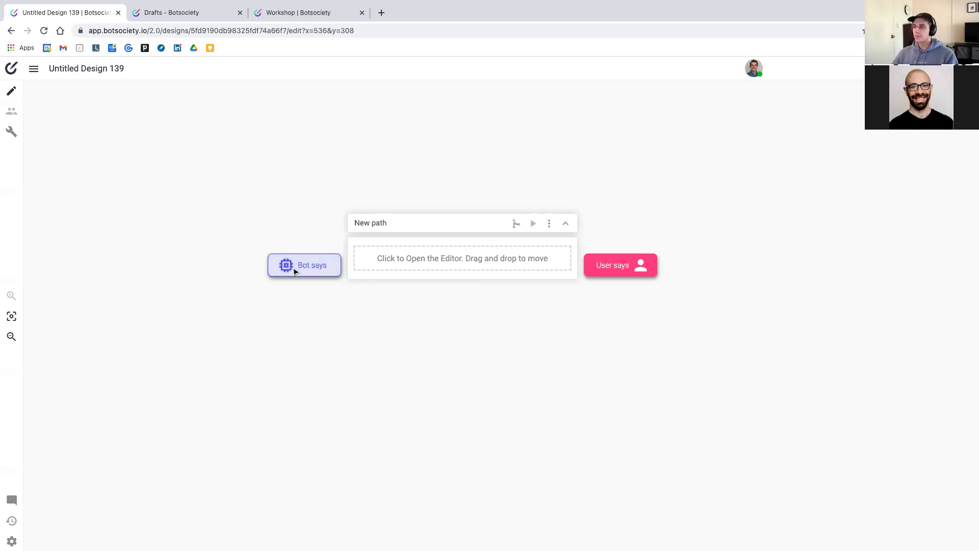
{"action": "left_click", "coordinate": [466, 258]}
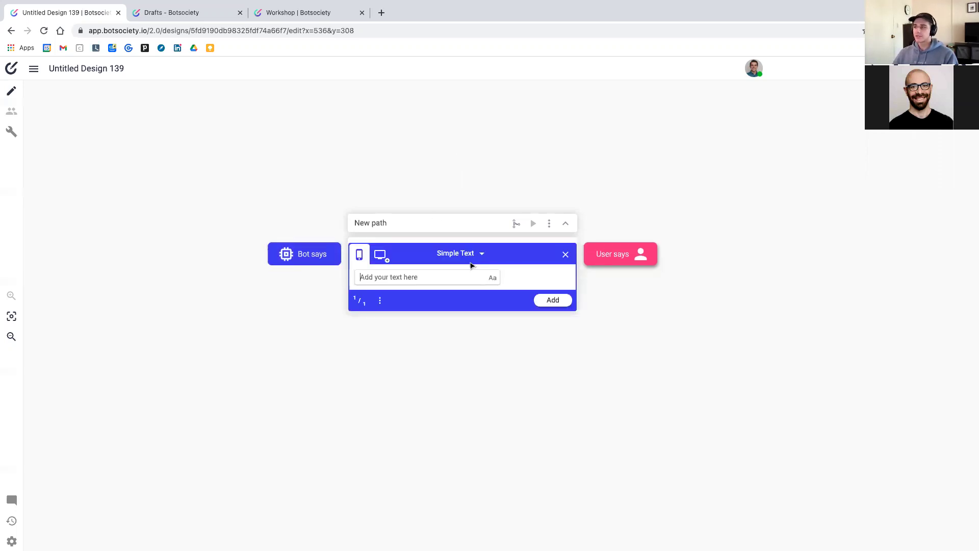
Add a test message 'bciubciyvcy' to the New path, then delete it again
{"action": "type", "text": "bciubciyvcy"}
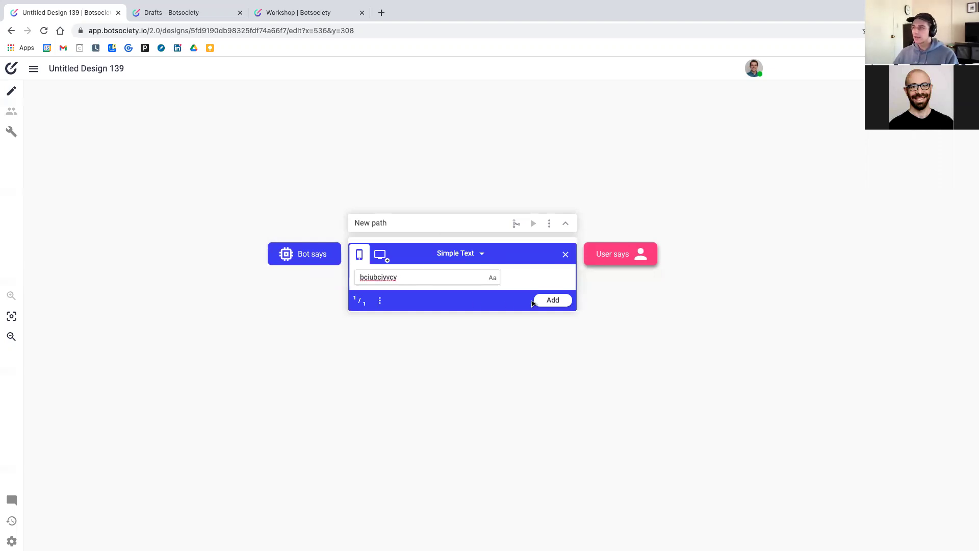
{"action": "left_click", "coordinate": [553, 300]}
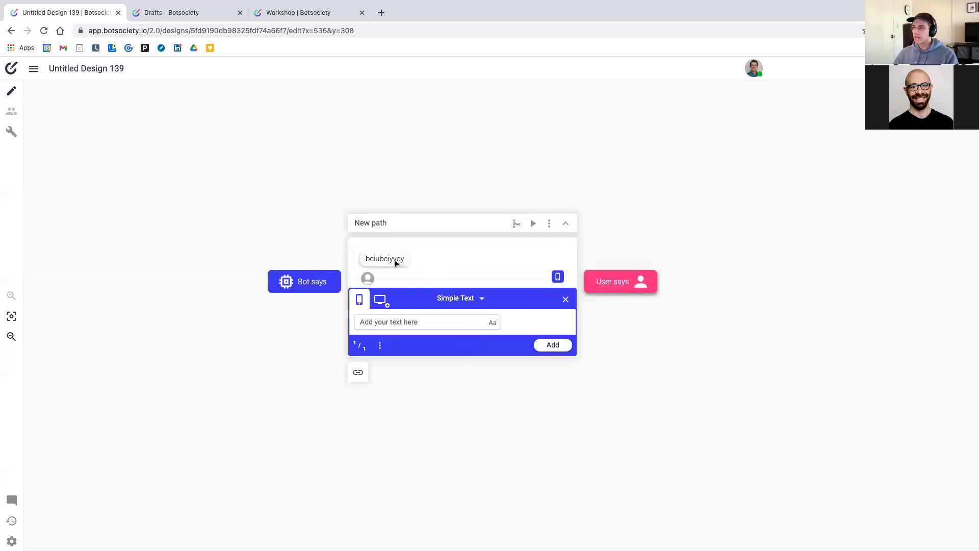
{"action": "left_click_drag", "start_coordinate": [377, 153], "coordinate": [421, 238]}
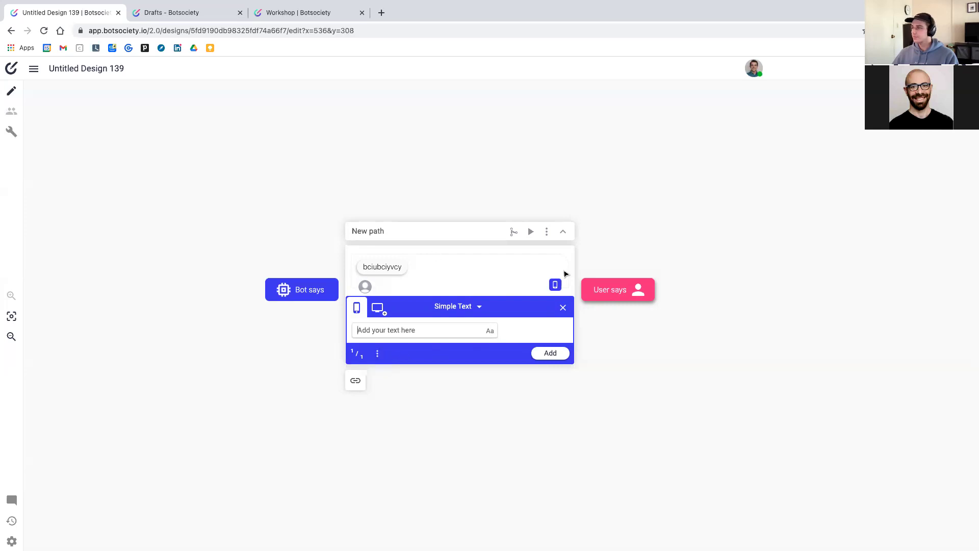
{"action": "left_click", "coordinate": [531, 264]}
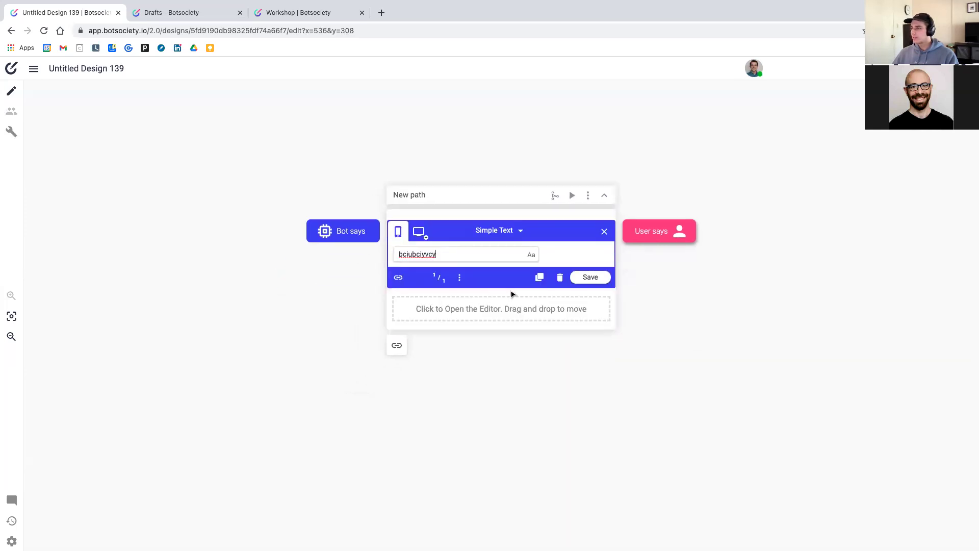
{"action": "left_click", "coordinate": [560, 278]}
{"action": "left_click", "coordinate": [571, 333]}
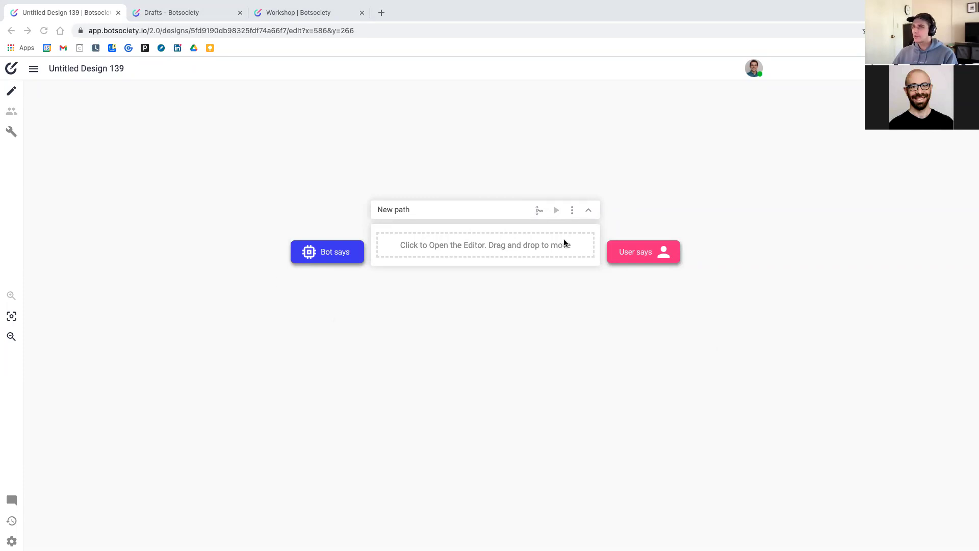
{"action": "scroll", "coordinate": [478, 221], "scroll_direction": "right", "scroll_amount": 2}
Scroll around the canvas to bring the empty New path card into view
{"action": "scroll", "coordinate": [478, 220], "scroll_direction": "up", "scroll_amount": 2}
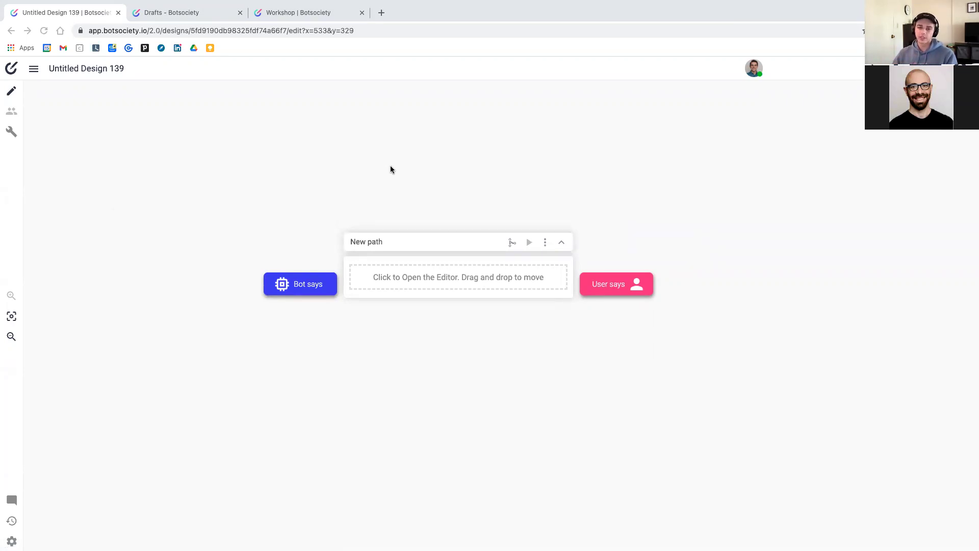
{"action": "scroll", "coordinate": [391, 170], "scroll_direction": "up", "scroll_amount": 3}
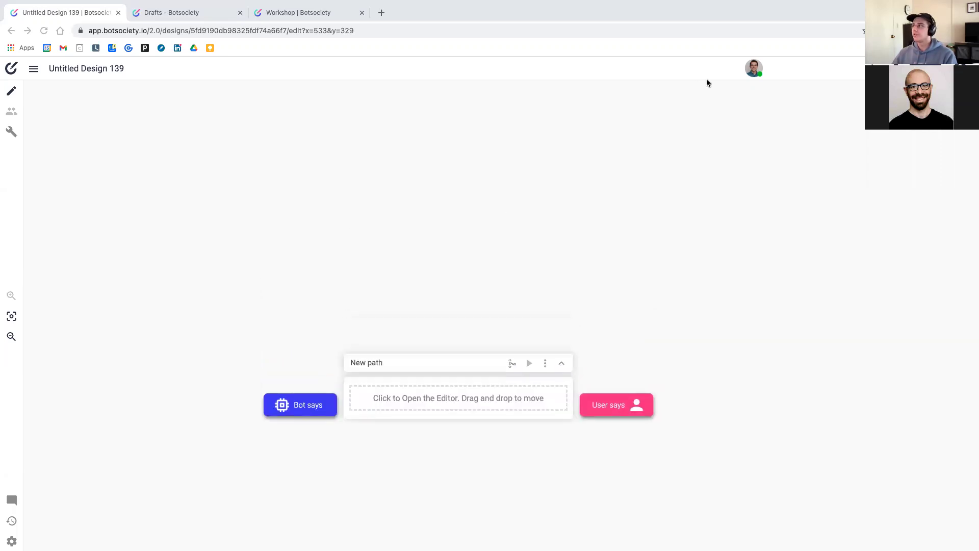
{"action": "scroll", "coordinate": [582, 227], "scroll_direction": "down", "scroll_amount": 3}
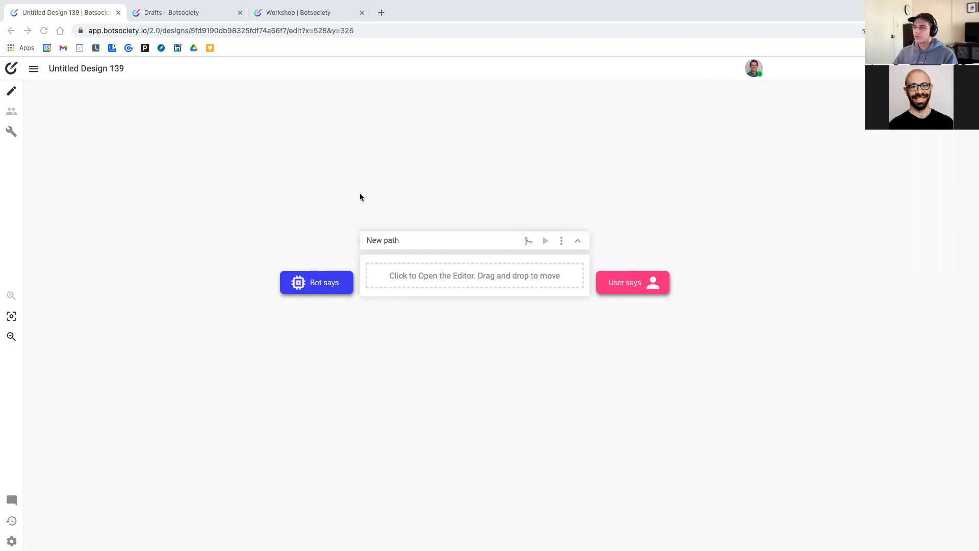
{"action": "scroll", "coordinate": [361, 197], "scroll_direction": "down", "scroll_amount": 1}
{"action": "scroll", "coordinate": [361, 196], "scroll_direction": "left", "scroll_amount": 1}
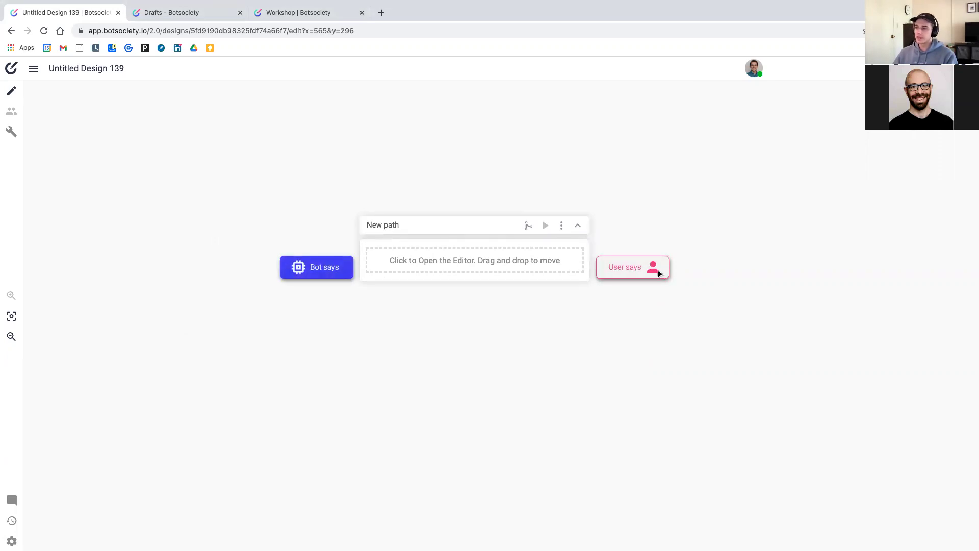
Reposition the empty New path card higher and further left on the canvas
{"action": "left_click_drag", "start_coordinate": [483, 225], "coordinate": [511, 233]}
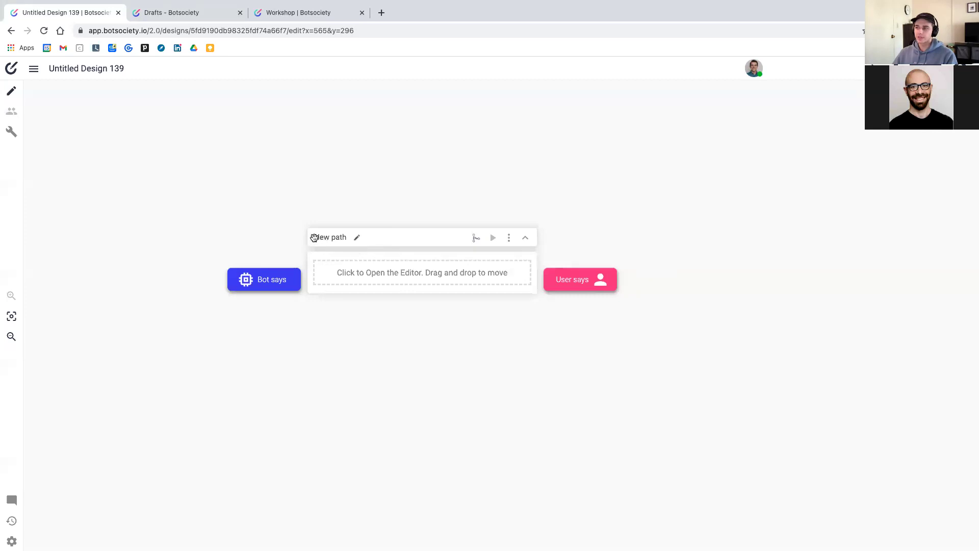
{"action": "mouse_move", "coordinate": [380, 243]}
{"action": "left_mouse_down"}
{"action": "mouse_move", "coordinate": [510, 265]}
{"action": "mouse_move", "coordinate": [400, 232]}
{"action": "mouse_move", "coordinate": [413, 175]}
{"action": "mouse_move", "coordinate": [389, 185]}
{"action": "mouse_move", "coordinate": [403, 206]}
{"action": "left_mouse_up"}
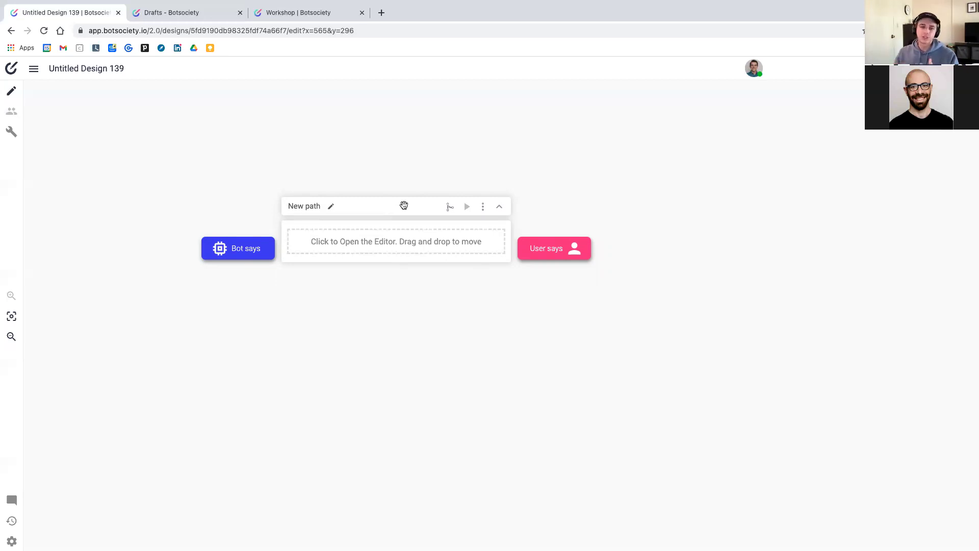
Nudge the New path card right and put its title into edit mode
{"action": "left_click_drag", "start_coordinate": [404, 205], "coordinate": [453, 212]}
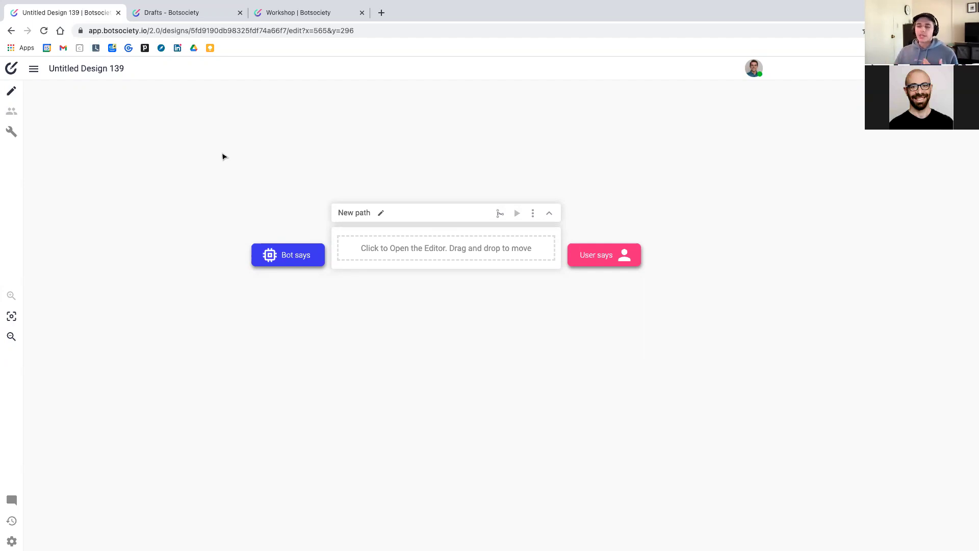
{"action": "left_click", "coordinate": [357, 213]}
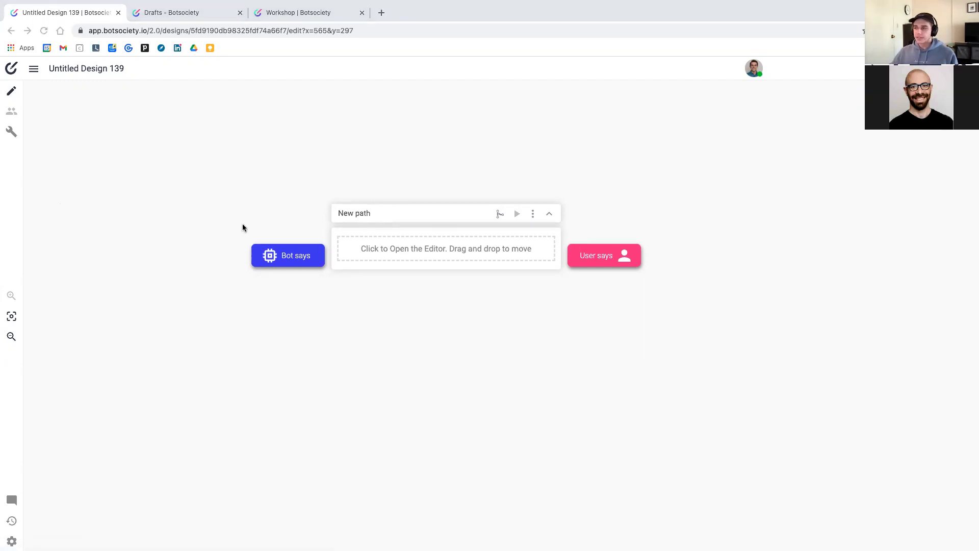
{"action": "left_click", "coordinate": [350, 214]}
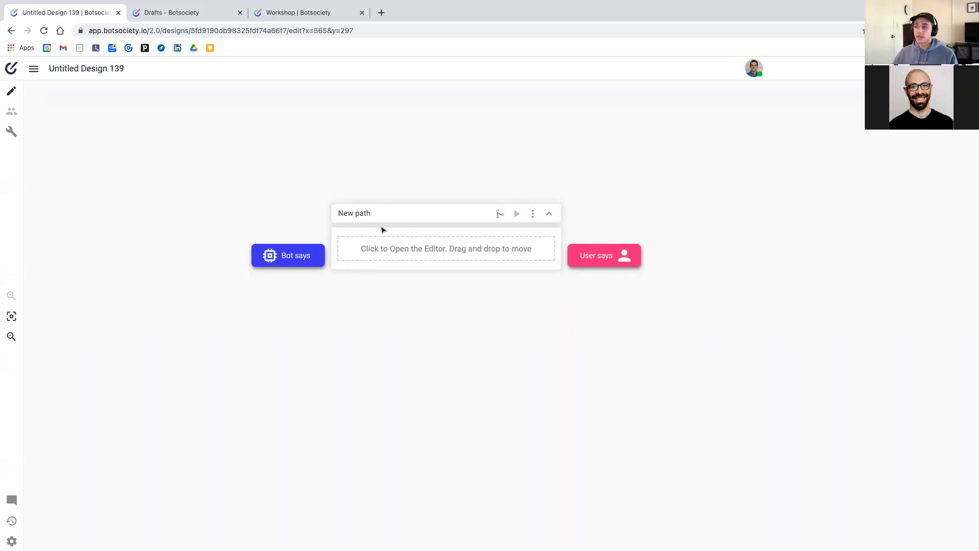
{"action": "left_click", "coordinate": [352, 214]}
Replace the default 'New path' title with 'Curbside Pickup - Happy'
{"action": "key", "text": "super+a"}
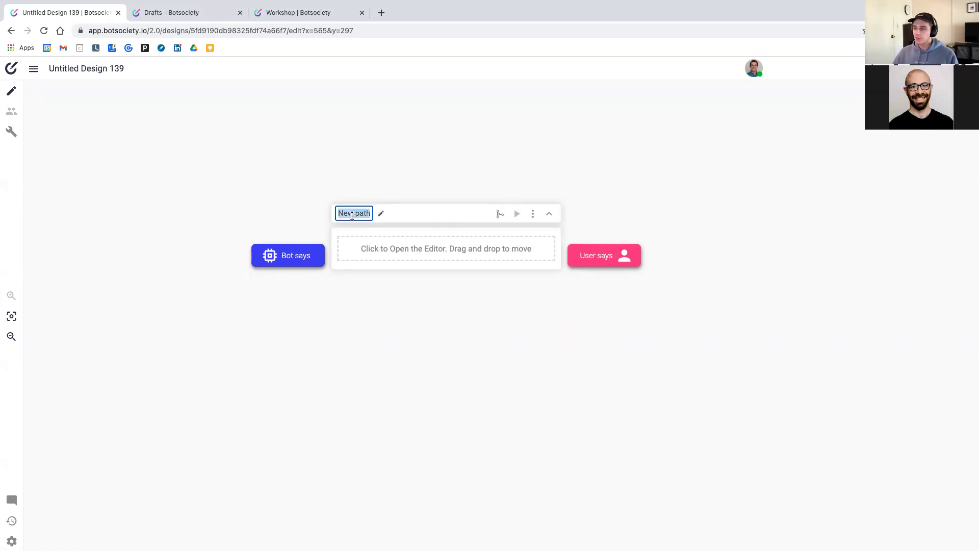
{"action": "type", "text": "Curbside Pi"}
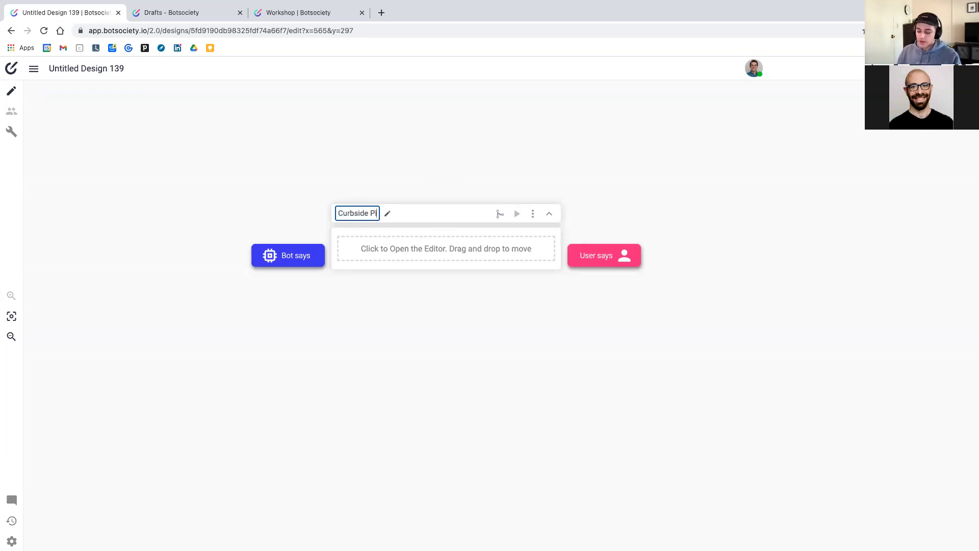
{"action": "type", "text": "ckup - Happy"}
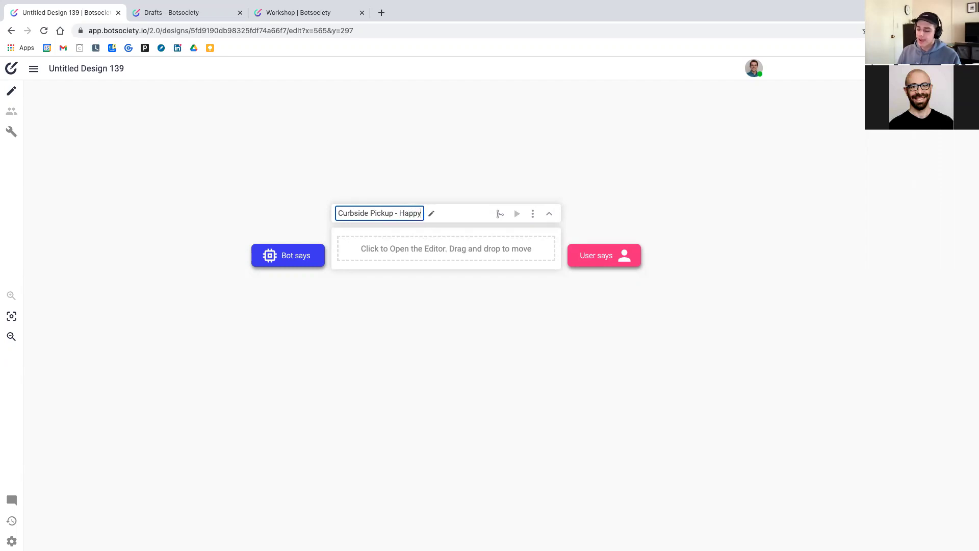
{"action": "key", "text": "Return"}
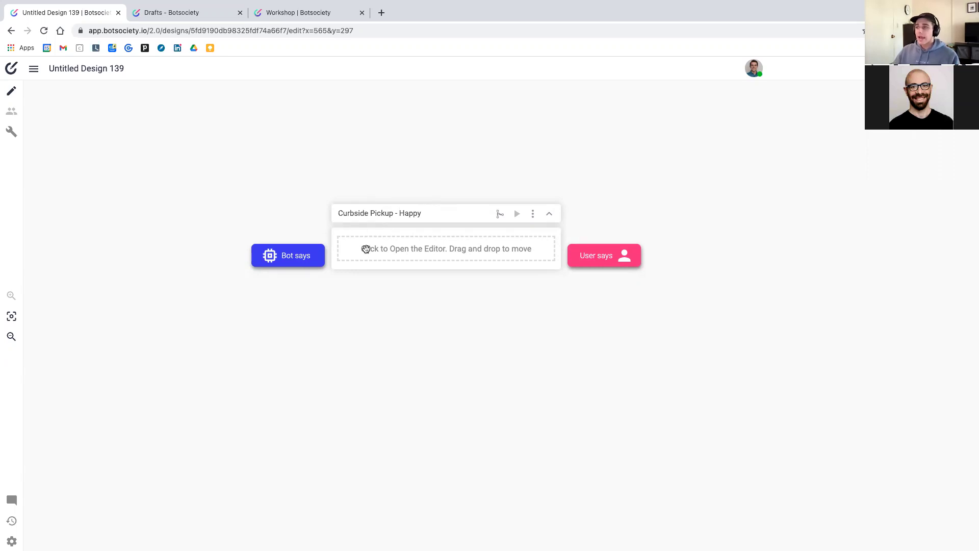
{"action": "scroll", "coordinate": [392, 265], "scroll_direction": "right", "scroll_amount": 3}
{"action": "scroll", "coordinate": [393, 265], "scroll_direction": "down", "scroll_amount": 1}
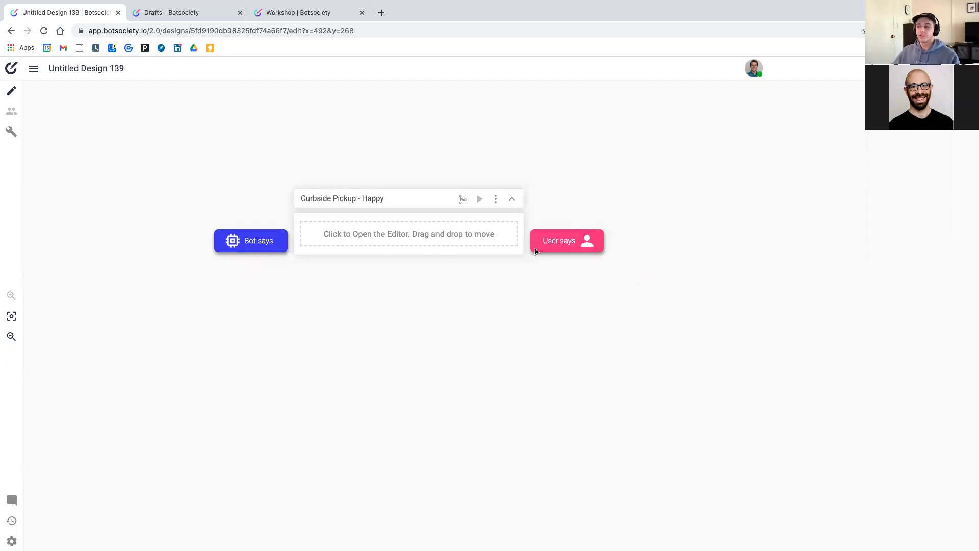
Add the Simple Text user message 'Hi, I'm outside for curbside pickup' as the path's first message
{"action": "left_click", "coordinate": [556, 244]}
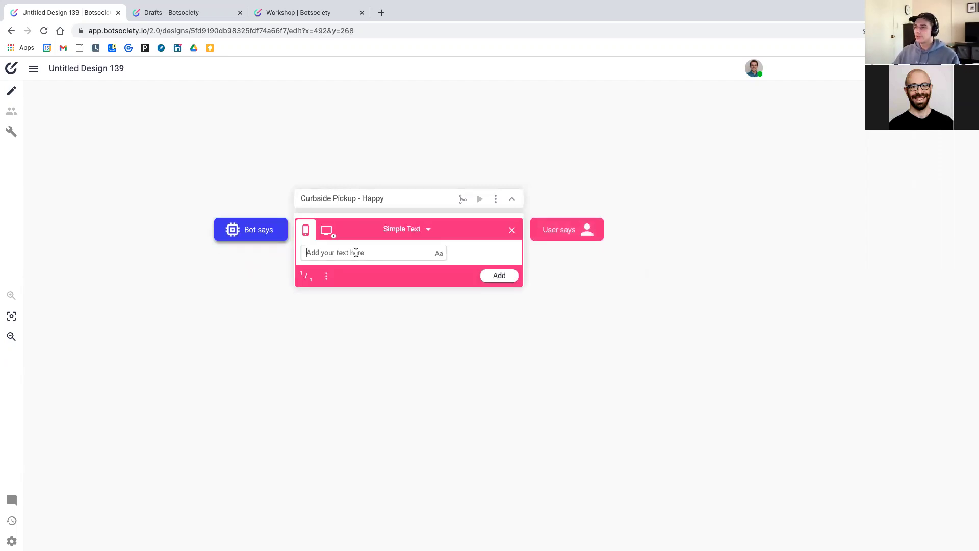
{"action": "left_click", "coordinate": [408, 230]}
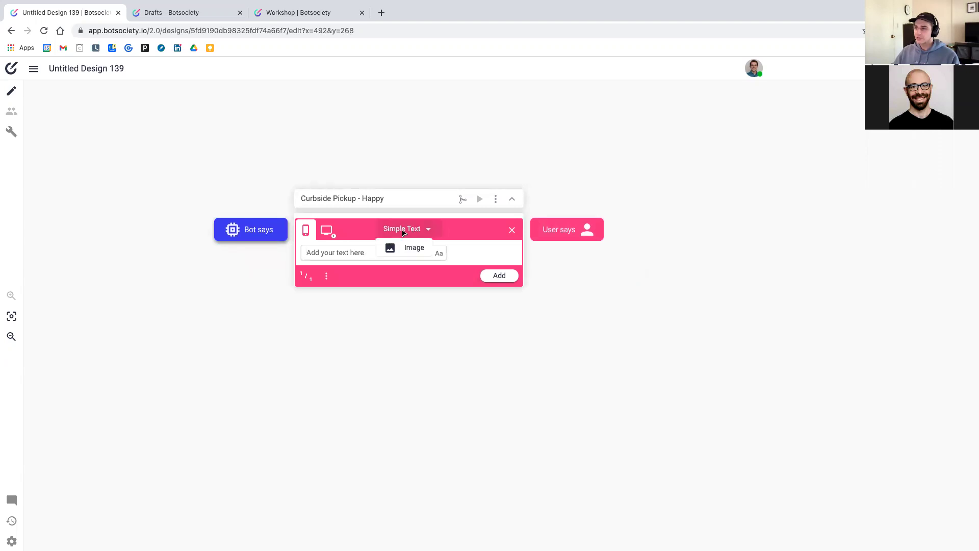
{"action": "left_click", "coordinate": [427, 229]}
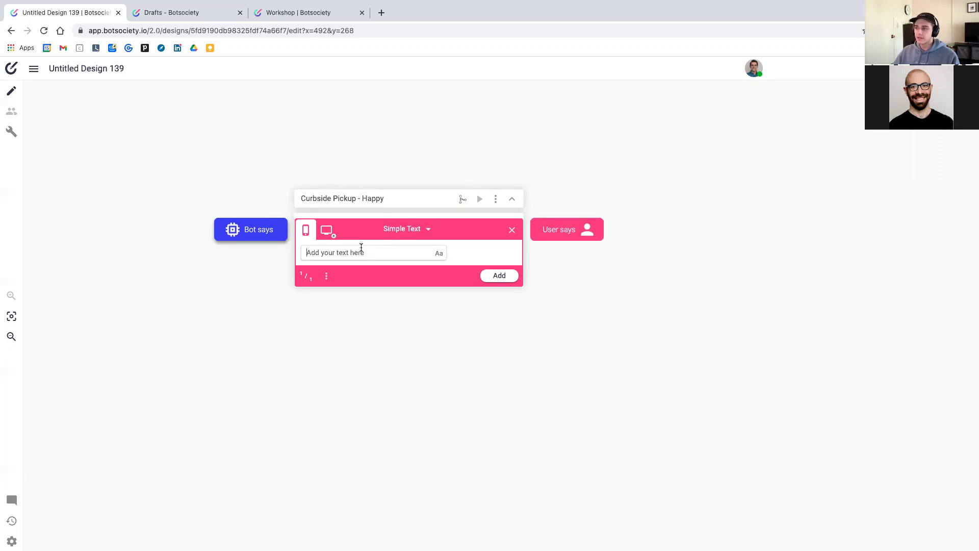
{"action": "type", "text": "Hi, I'm outside"}
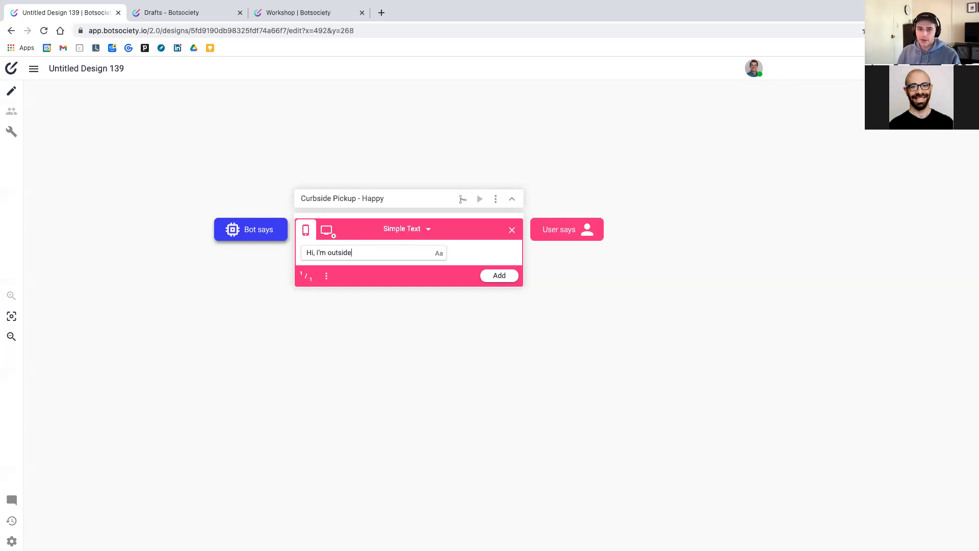
{"action": "type", "text": " for cu"}
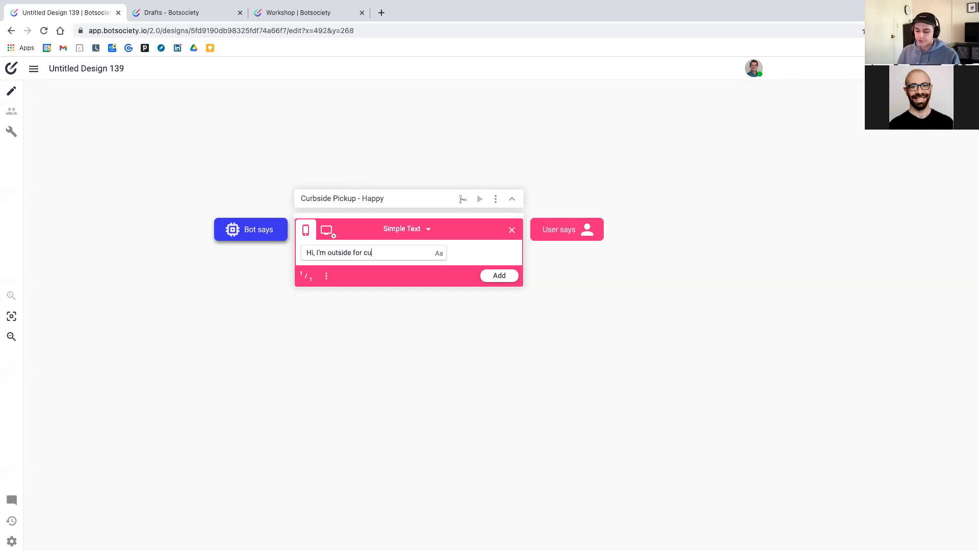
{"action": "type", "text": "rbside pickup"}
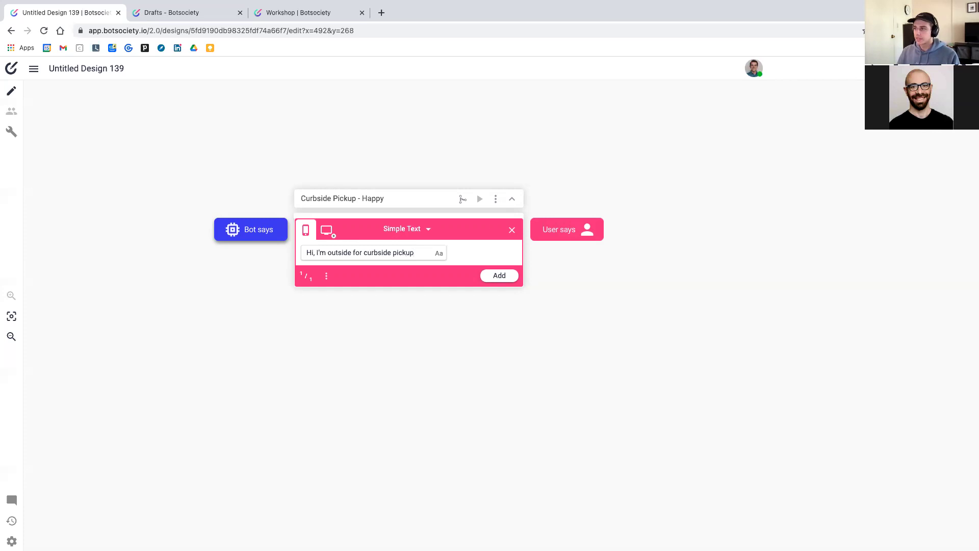
{"action": "left_click", "coordinate": [496, 276]}
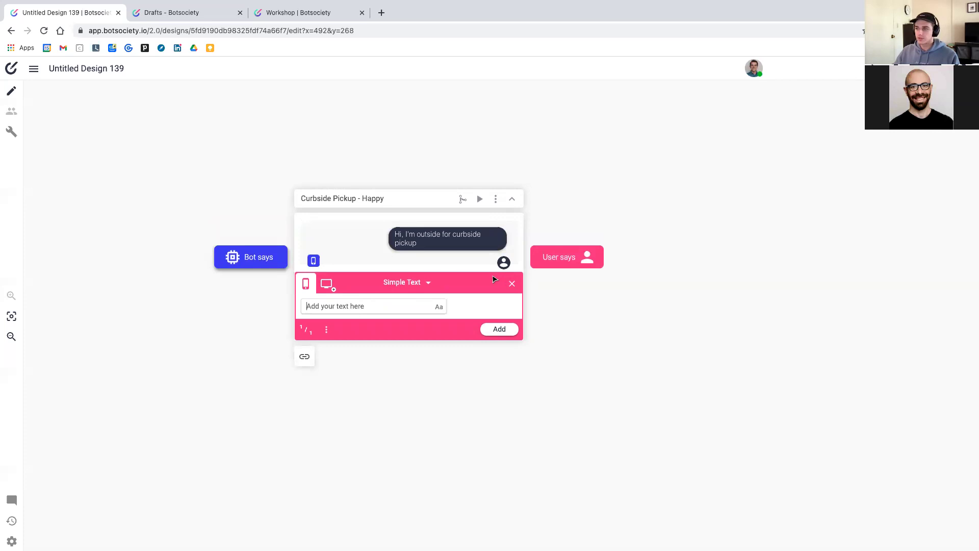
{"action": "left_click", "coordinate": [262, 260]}
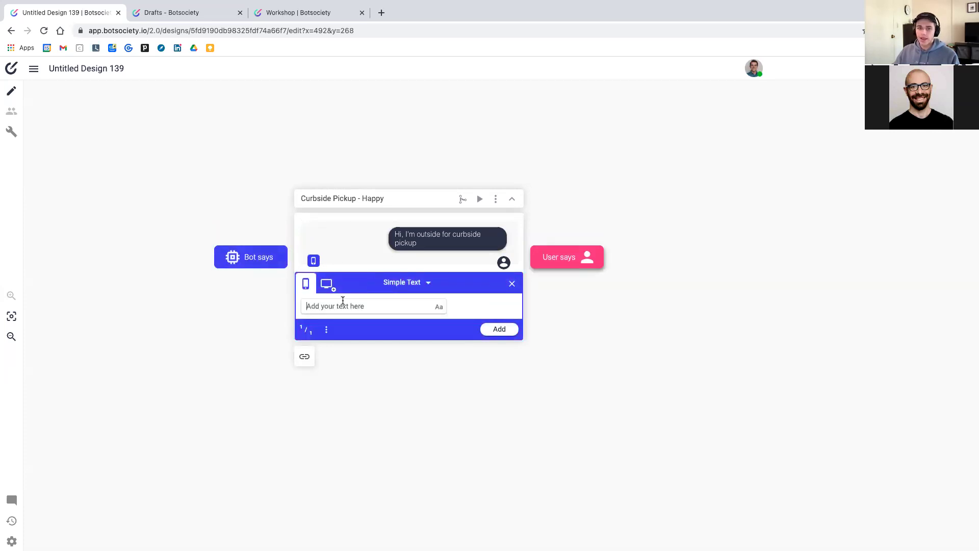
Add a two-paragraph bot greeting from Coffee King's virtual concierge offering curbside-pickup help and requesting info
{"action": "type", "text": "Hello!"}
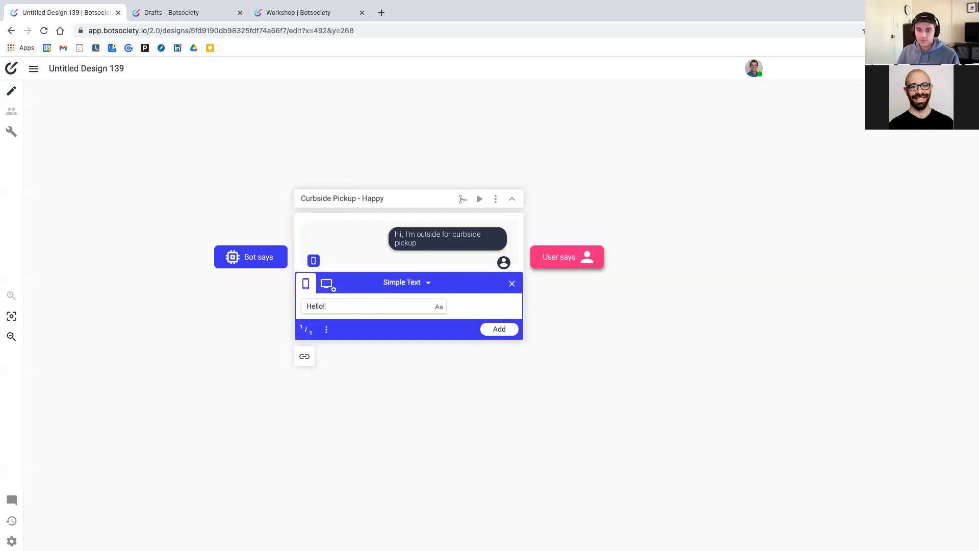
{"action": "type", "text": " I'm Monica, the virtual a"}
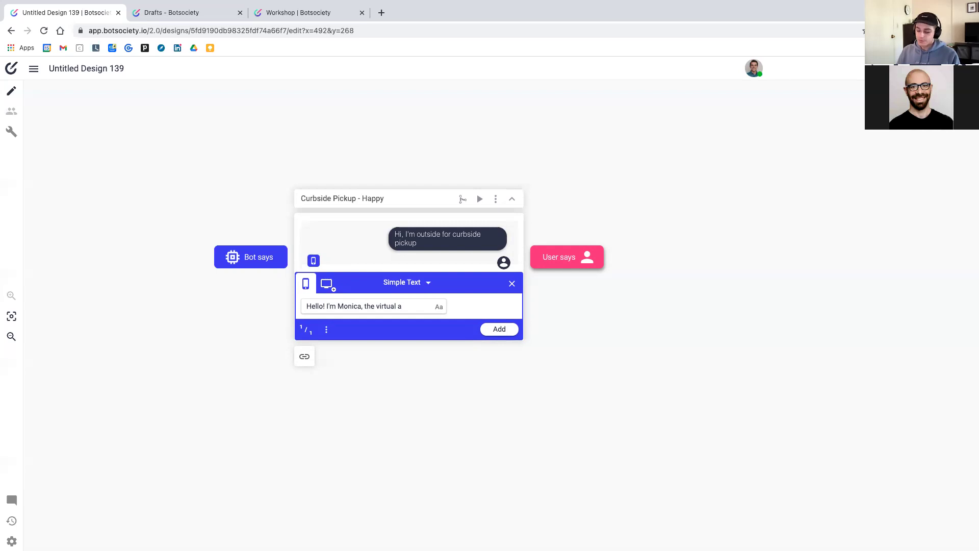
{"action": "key", "text": "BackSpace"}
{"action": "type", "text": "concierge"}
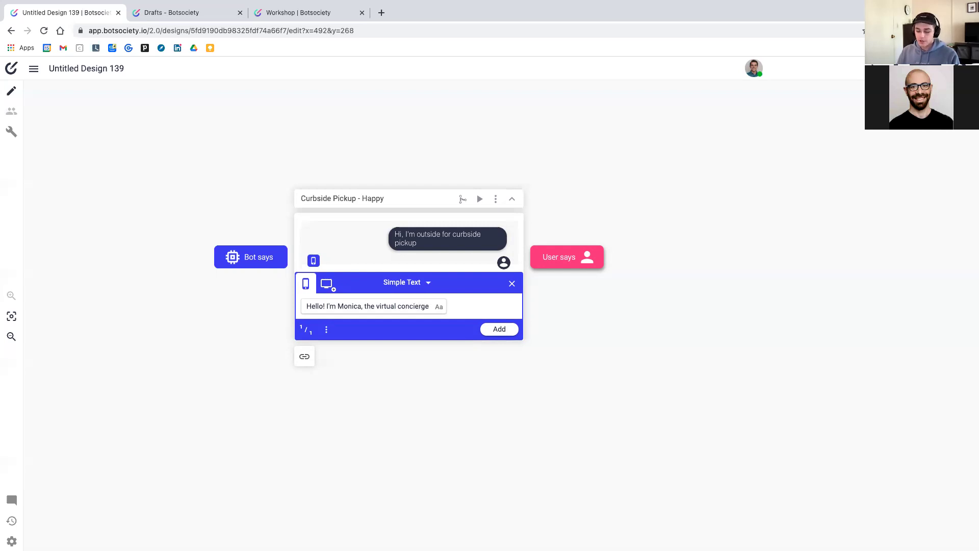
{"action": "type", "text": " from Coffe King"}
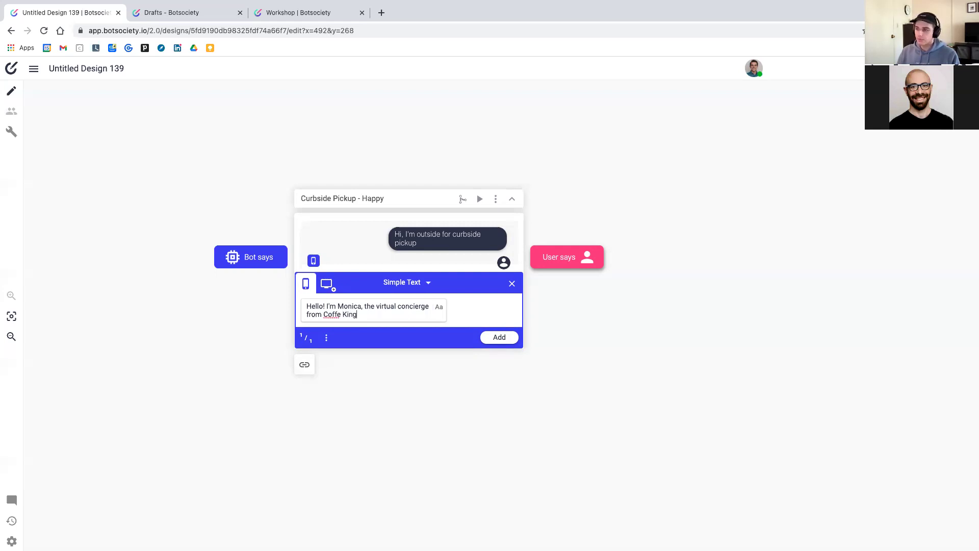
{"action": "key", "text": "BackSpace"}
{"action": "key", "text": "BackSpace"}
{"action": "key", "text": "BackSpace"}
{"action": "key", "text": "BackSpace"}
{"action": "key", "text": "BackSpace"}
{"action": "type", "text": "e King."}
{"action": "key", "text": "shift+Return"}
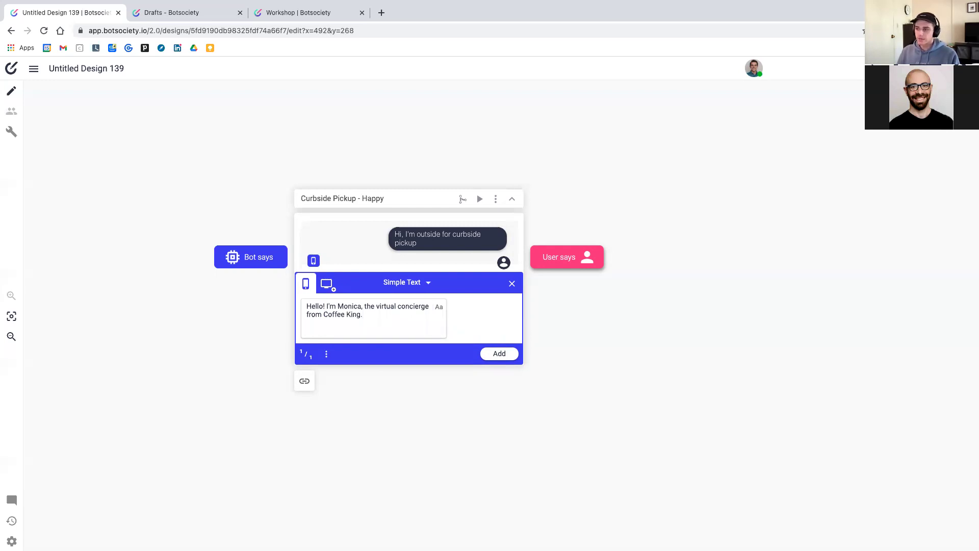
{"action": "type", "text": "I'm here"}
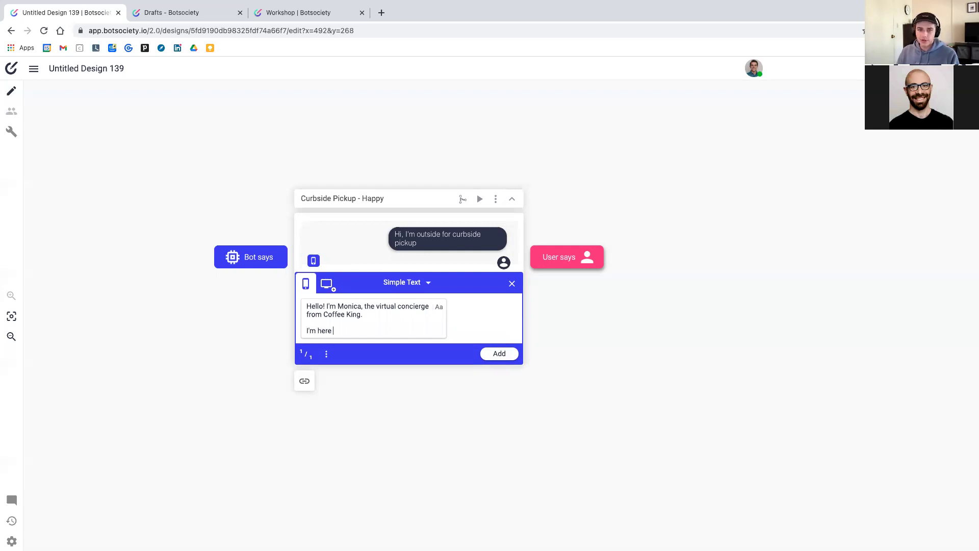
{"action": "type", "text": " to help y"}
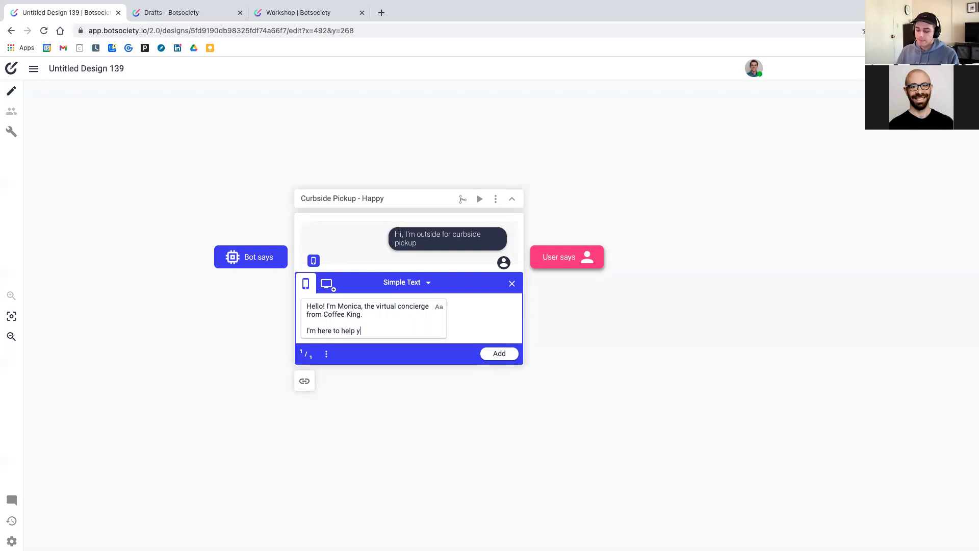
{"action": "type", "text": "ou with your curbside pickup. "}
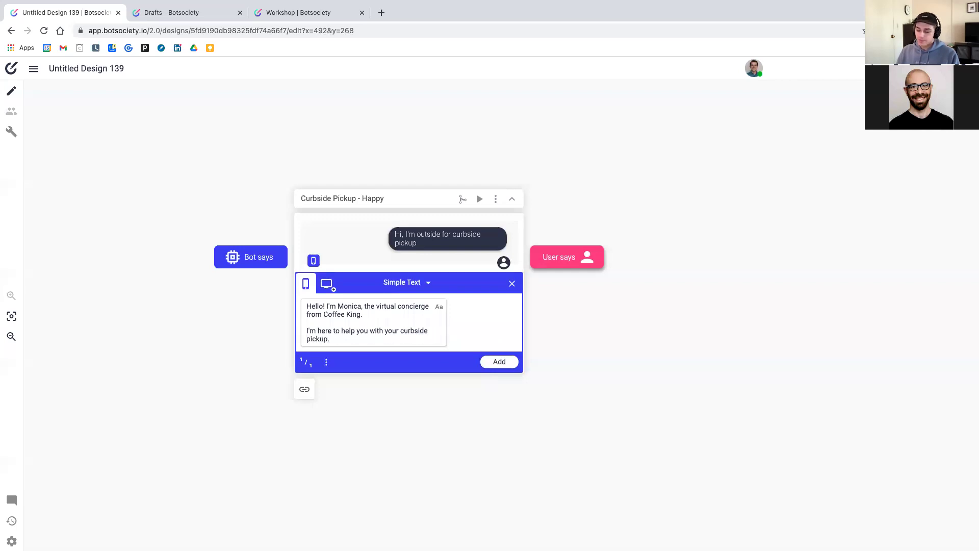
{"action": "type", "text": "but first,"}
{"action": "type", "text": "I need to gather s"}
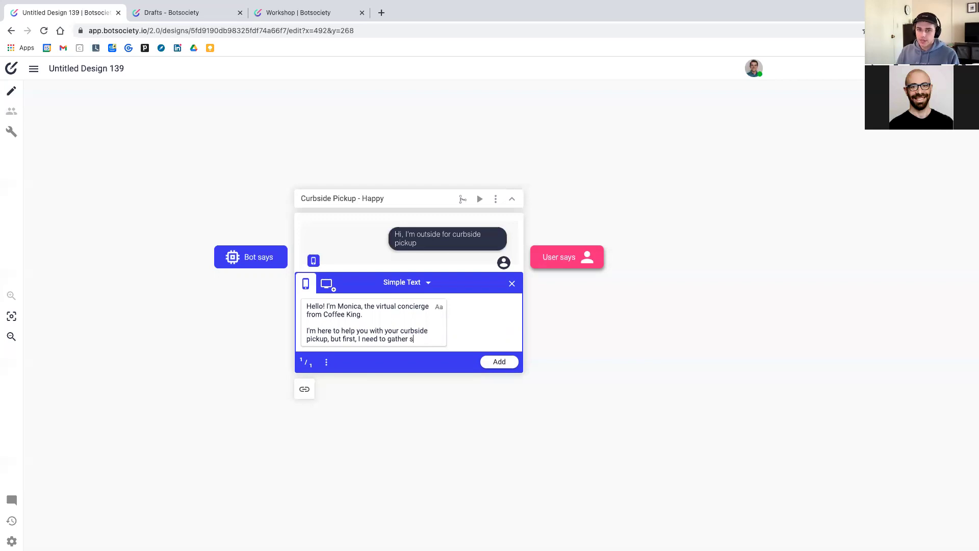
{"action": "type", "text": "ome info"}
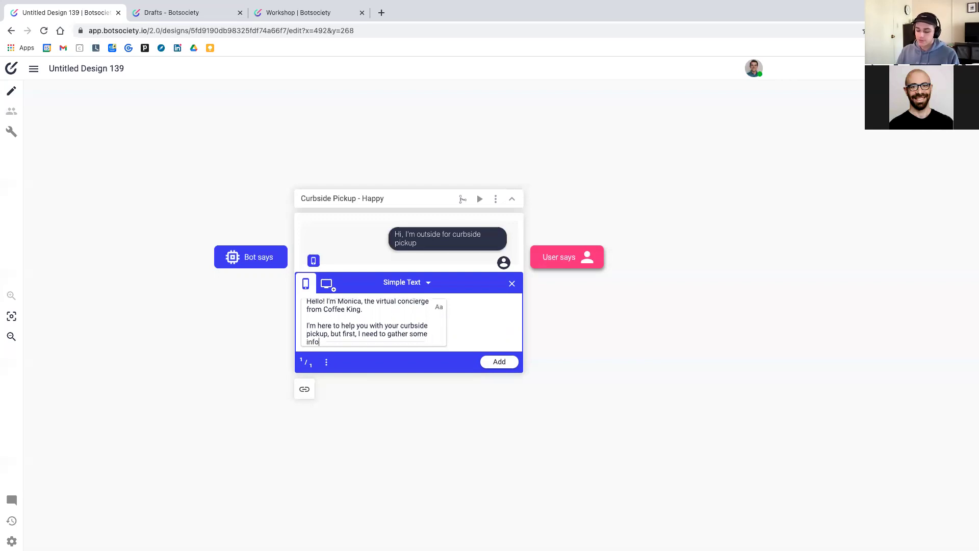
{"action": "type", "text": " from you"}
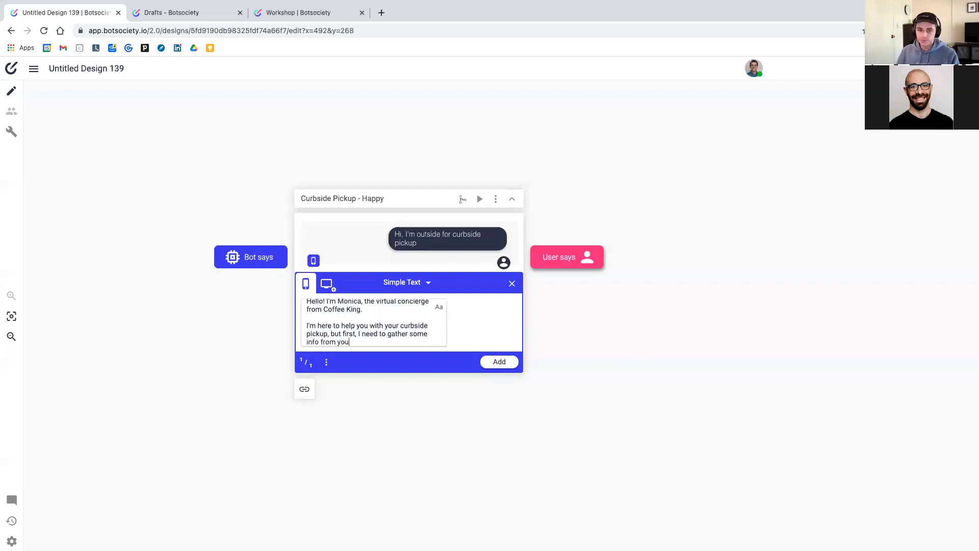
{"action": "type", "text": "."}
{"action": "key", "text": "Return"}
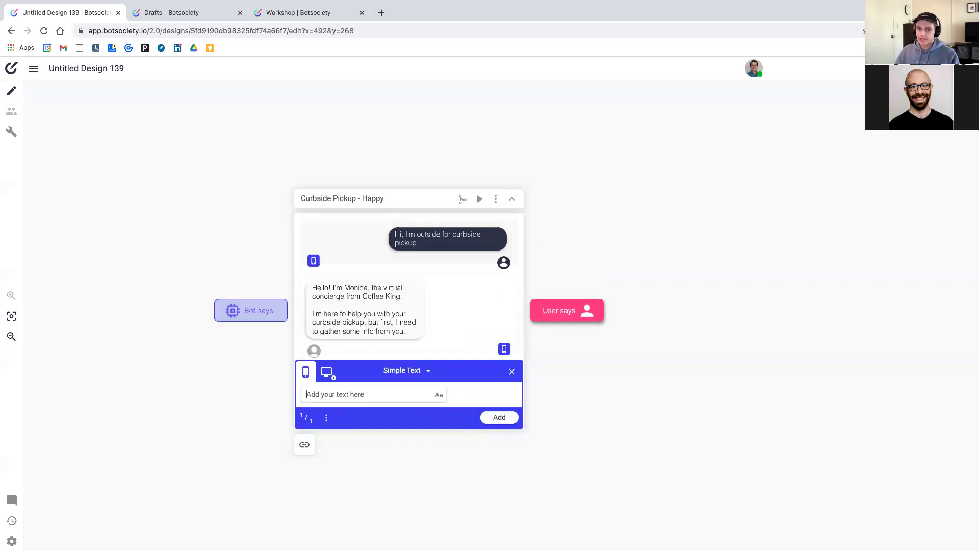
Add the bot question 'What is your full name' and a user reply with the customer's full name
{"action": "type", "text": "What is your full name?"}
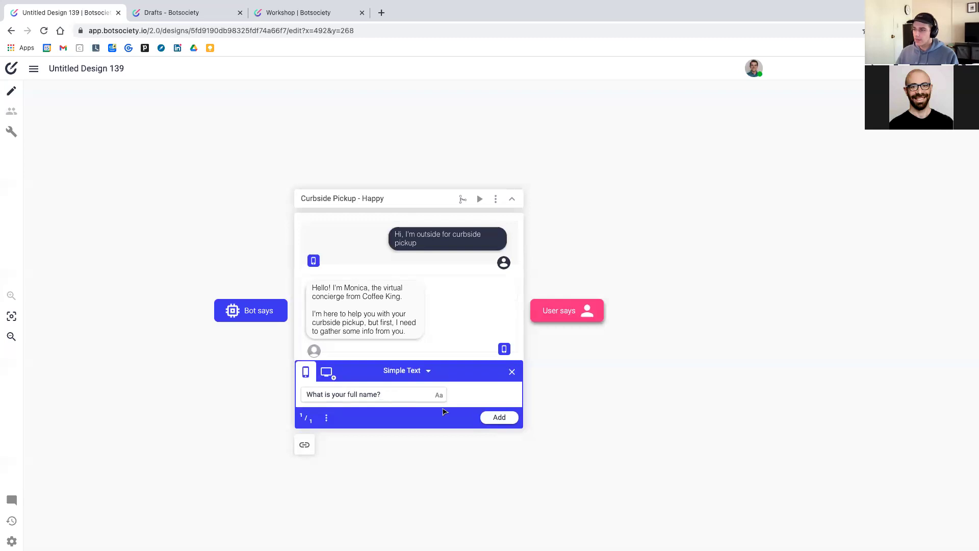
{"action": "left_click", "coordinate": [499, 417]}
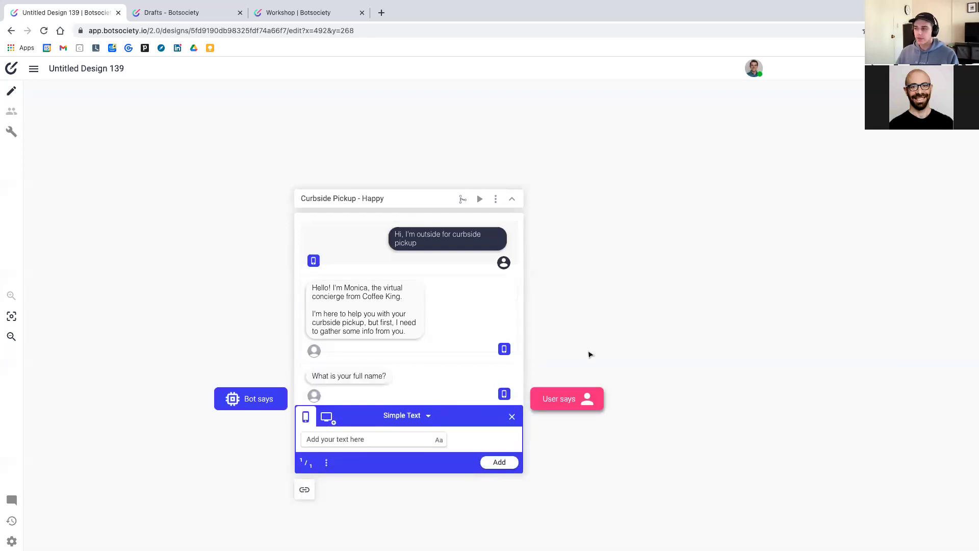
{"action": "left_click", "coordinate": [592, 406]}
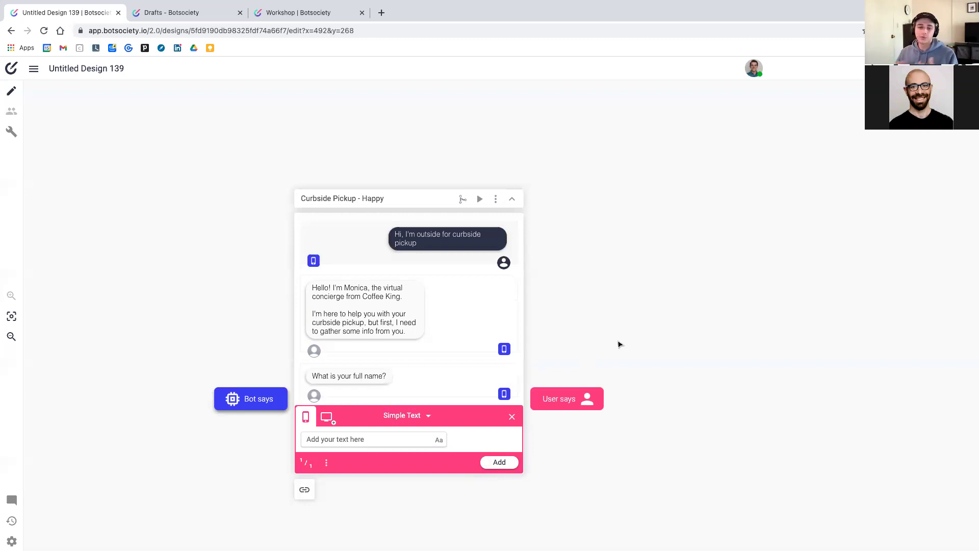
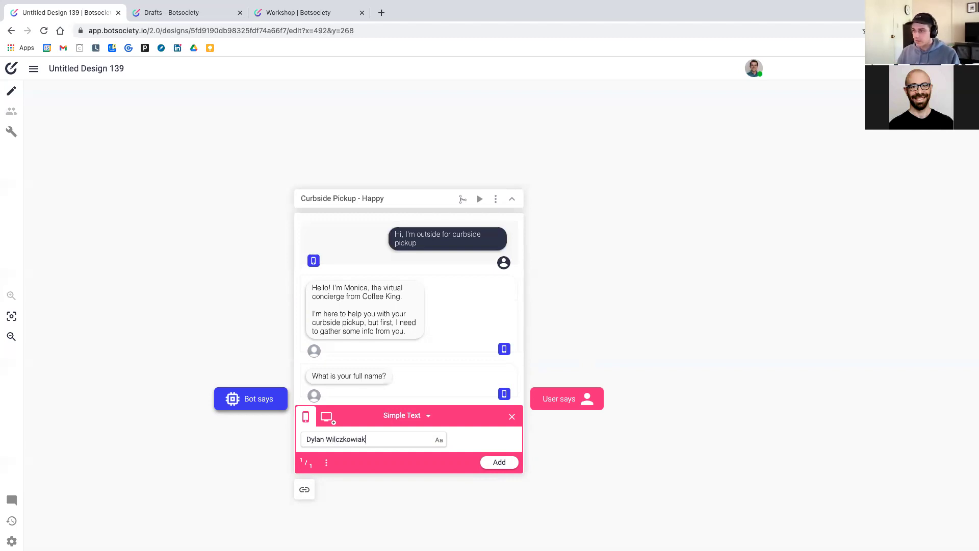
{"action": "left_click", "coordinate": [493, 462]}
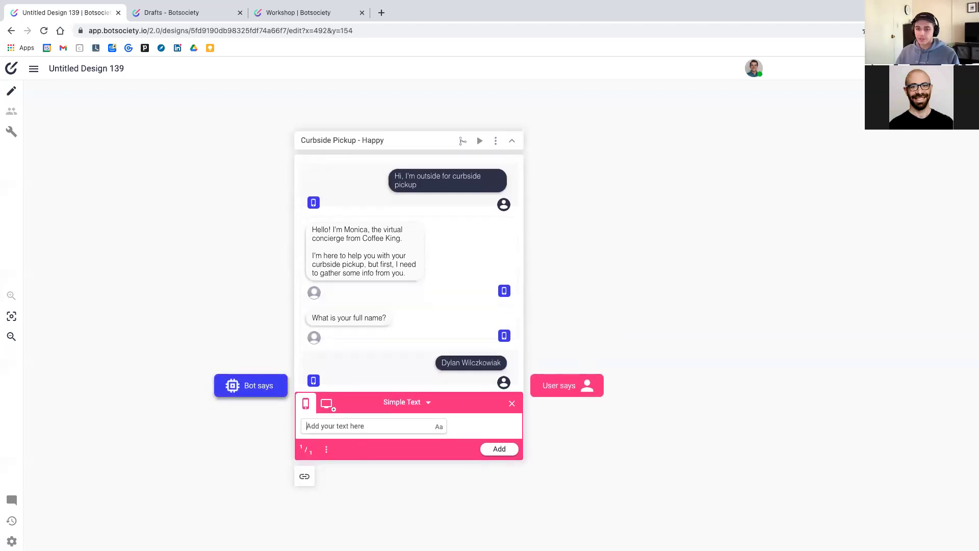
{"action": "left_click", "coordinate": [263, 393]}
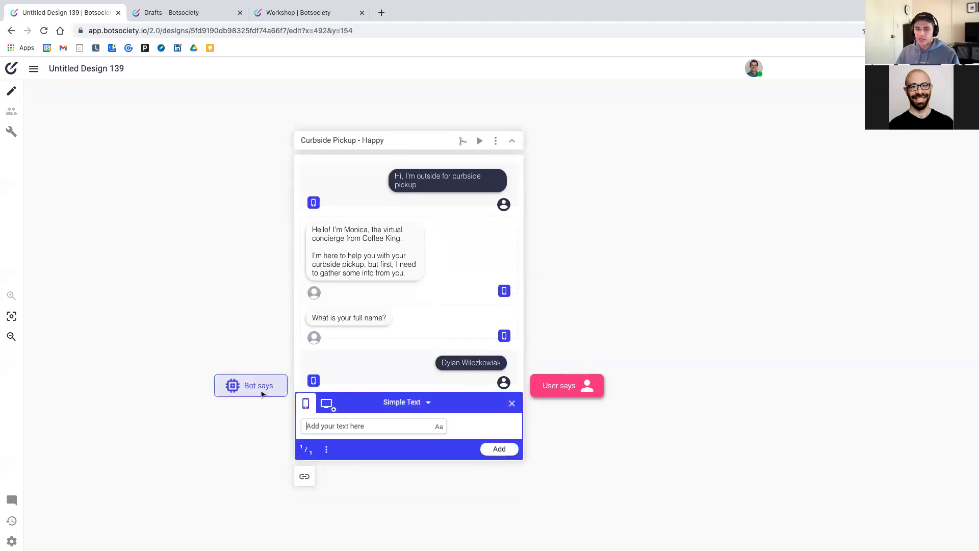
Add the bot message 'Nice. Now, please tell me your phone number and email address'
{"action": "type", "text": "Nice. "}
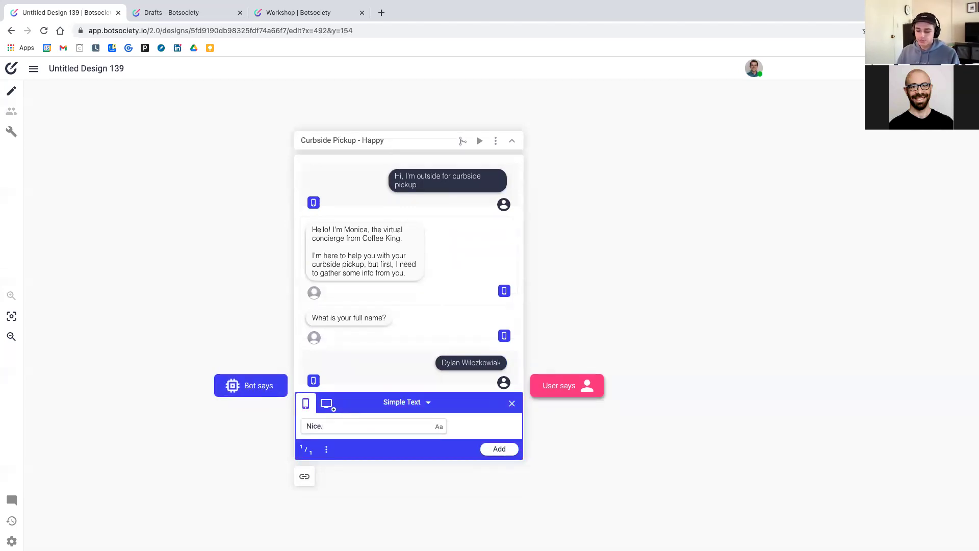
{"action": "type", "text": "Now, please tell me"}
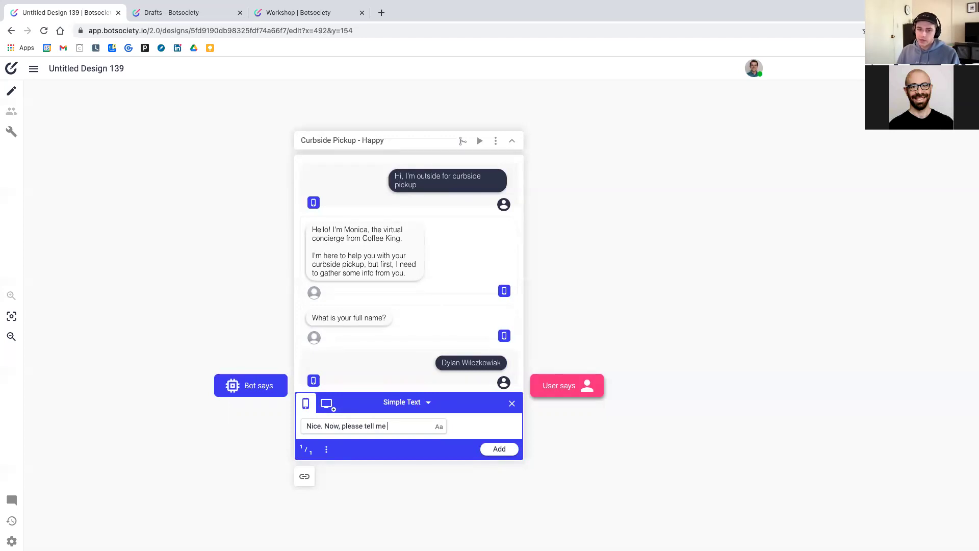
{"action": "type", "text": " your phone number and "}
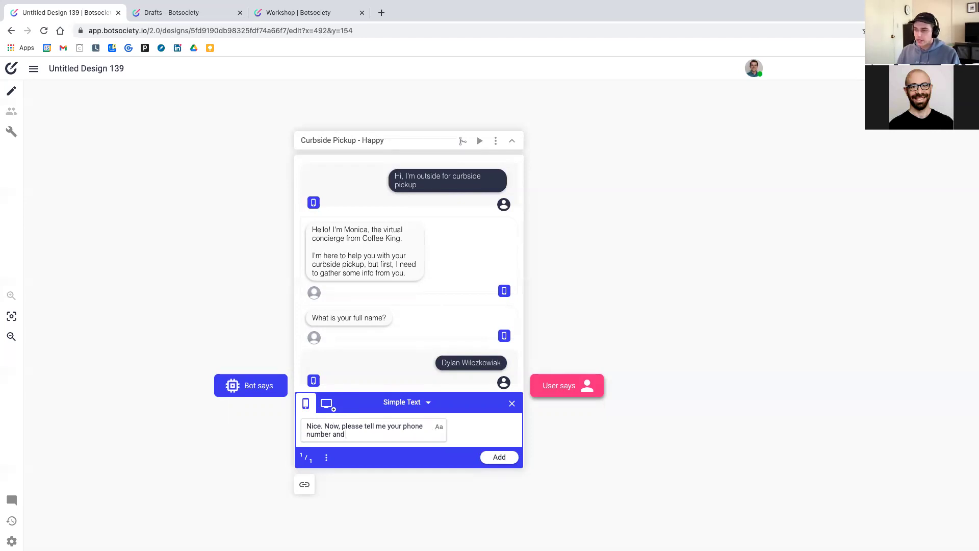
{"action": "type", "text": "email address"}
{"action": "key", "text": "Return"}
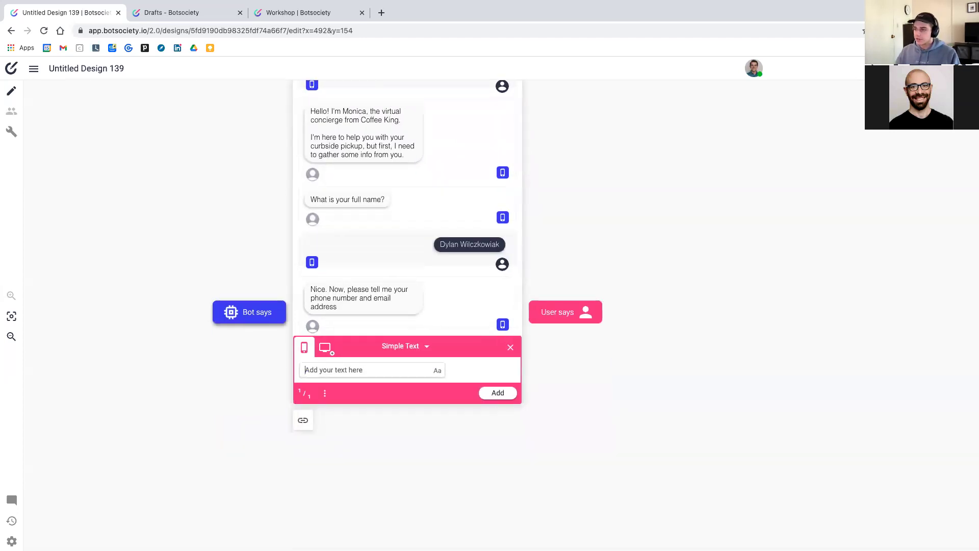
Add a user reply with the customer's phone number and email address on separate lines
{"action": "type", "text": "(111"}
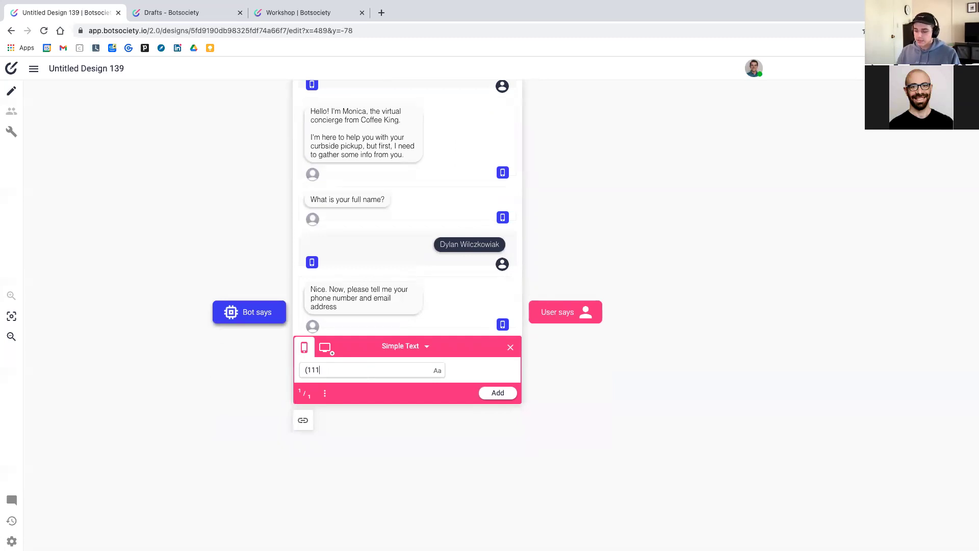
{"action": "type", "text": ") 555"}
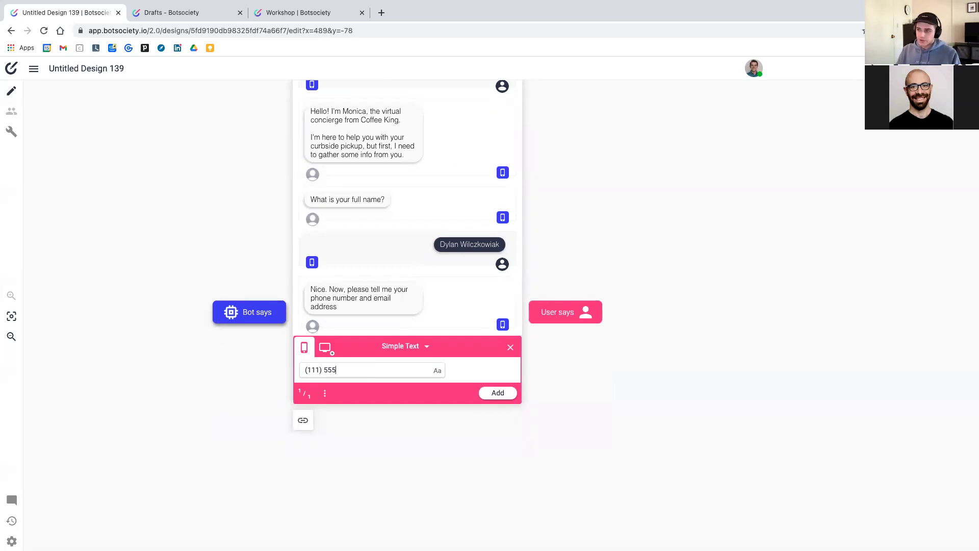
{"action": "type", "text": "-1234"}
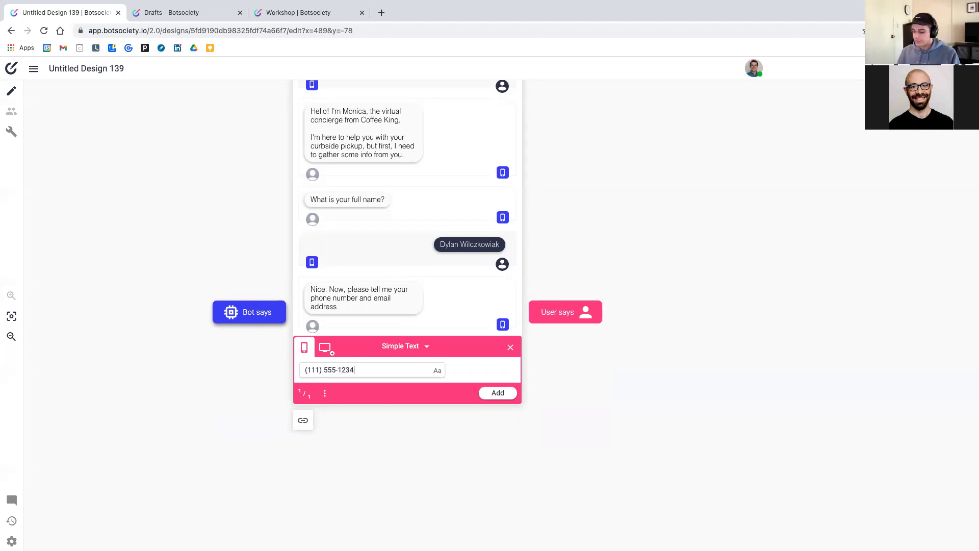
{"action": "key", "text": "shift+Return"}
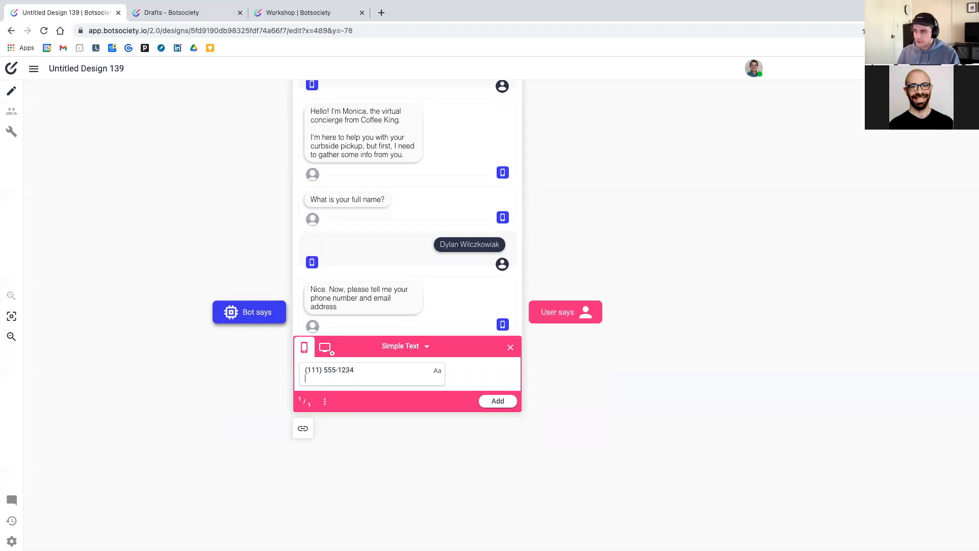
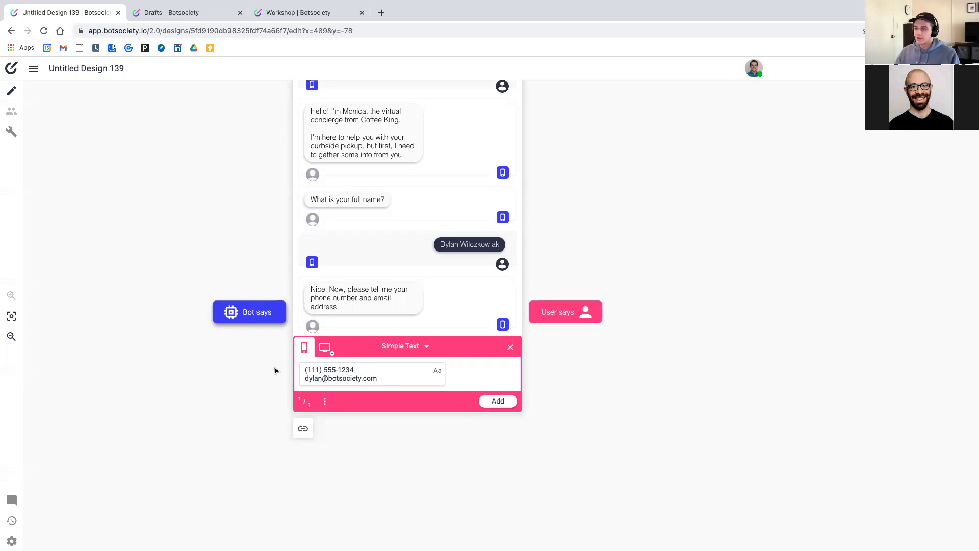
{"action": "mouse_move", "coordinate": [313, 378]}
{"action": "left_mouse_down"}
{"action": "mouse_move", "coordinate": [399, 383]}
{"action": "mouse_move", "coordinate": [298, 382]}
{"action": "left_mouse_up"}
{"action": "left_click", "coordinate": [389, 375]}
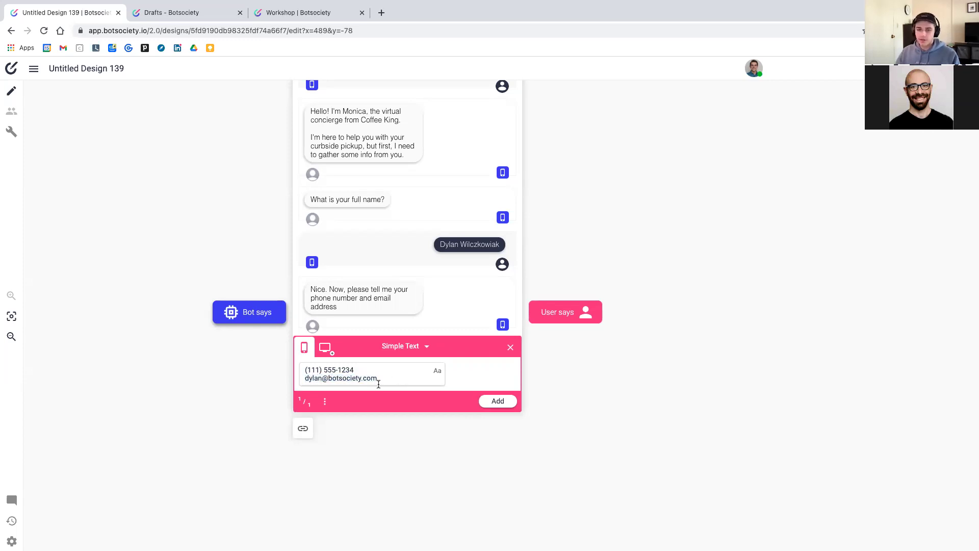
{"action": "left_click", "coordinate": [505, 402]}
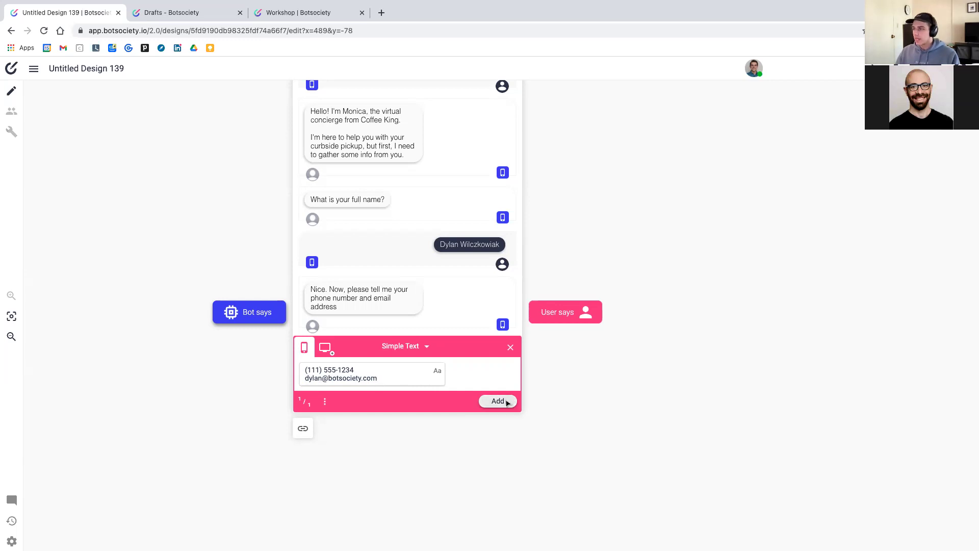
{"action": "left_click", "coordinate": [258, 380]}
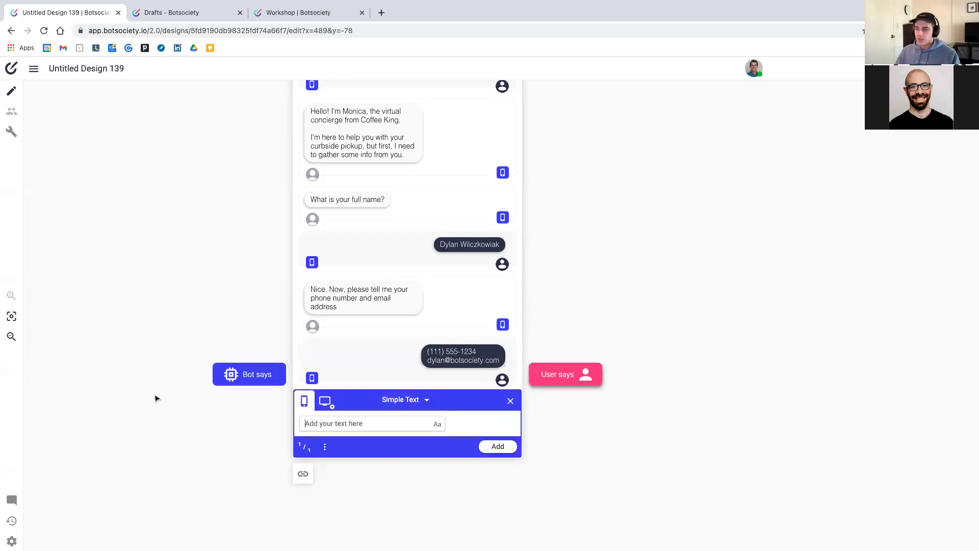
Add the bot question 'Great. Last question, what is your order number?' and a user reply with the order number
{"action": "type", "text": "Great"}
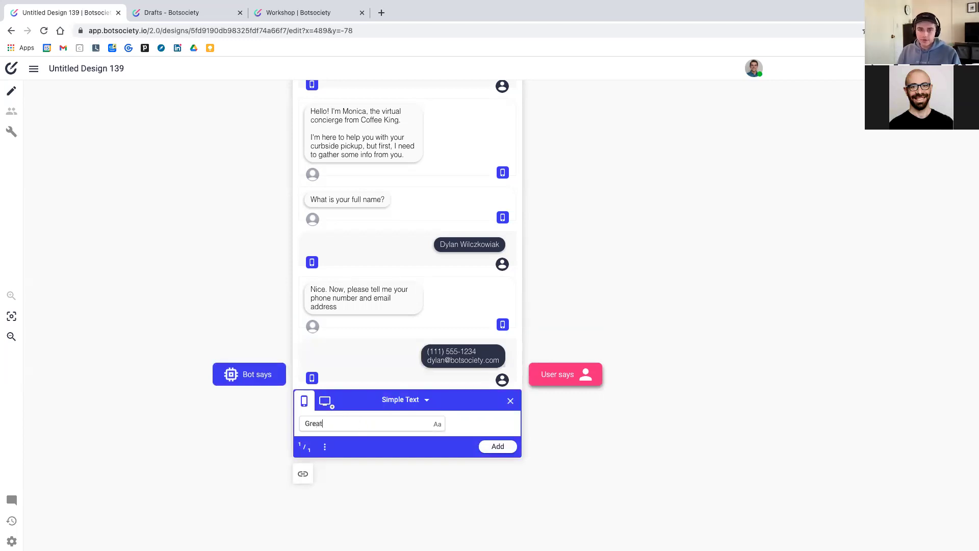
{"action": "type", "text": ". Last question"}
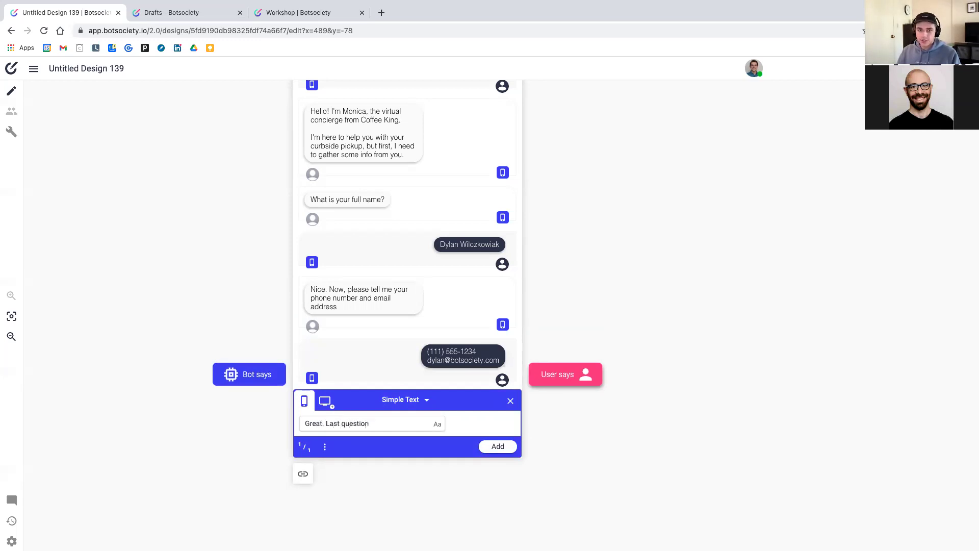
{"action": "type", "text": ", what is your order"}
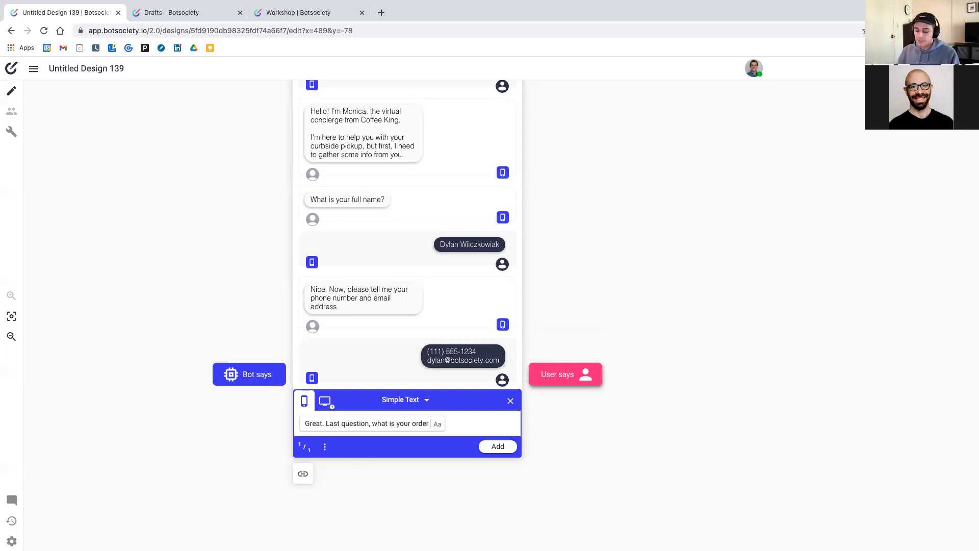
{"action": "type", "text": " number?"}
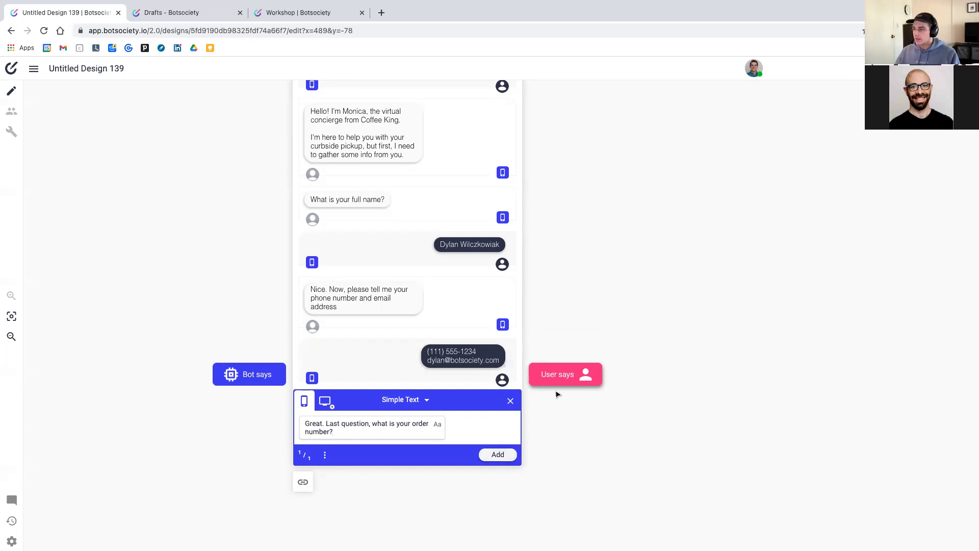
{"action": "key", "text": "Return"}
{"action": "left_click", "coordinate": [558, 428]}
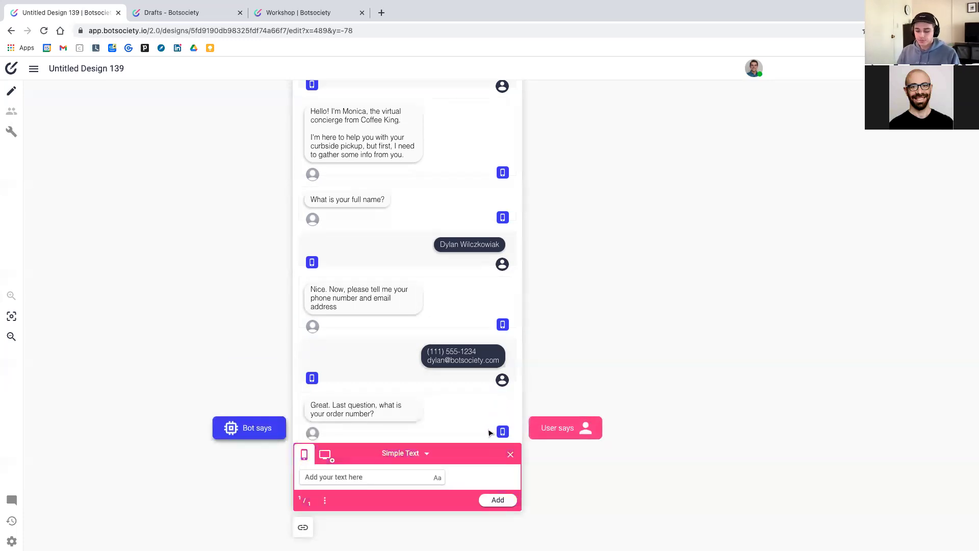
{"action": "type", "text": "345677"}
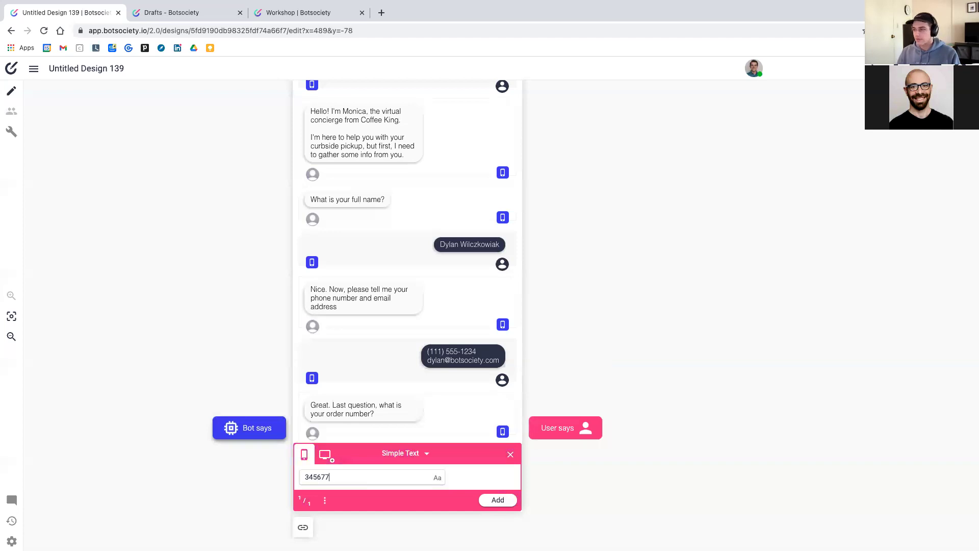
{"action": "left_click", "coordinate": [498, 500]}
Add the bot message saying the store was notified of arrival and an associate will follow up
{"action": "left_click", "coordinate": [247, 482]}
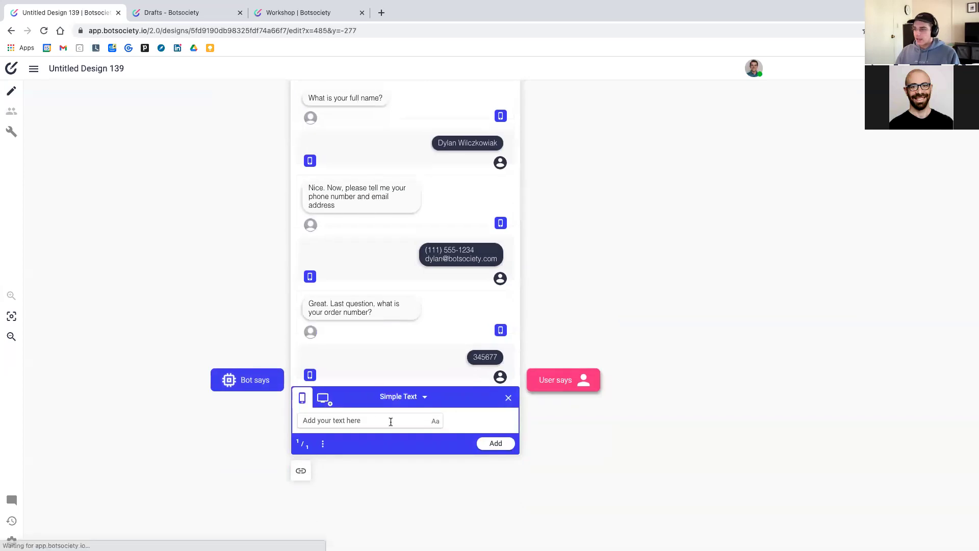
{"action": "left_click", "coordinate": [391, 422]}
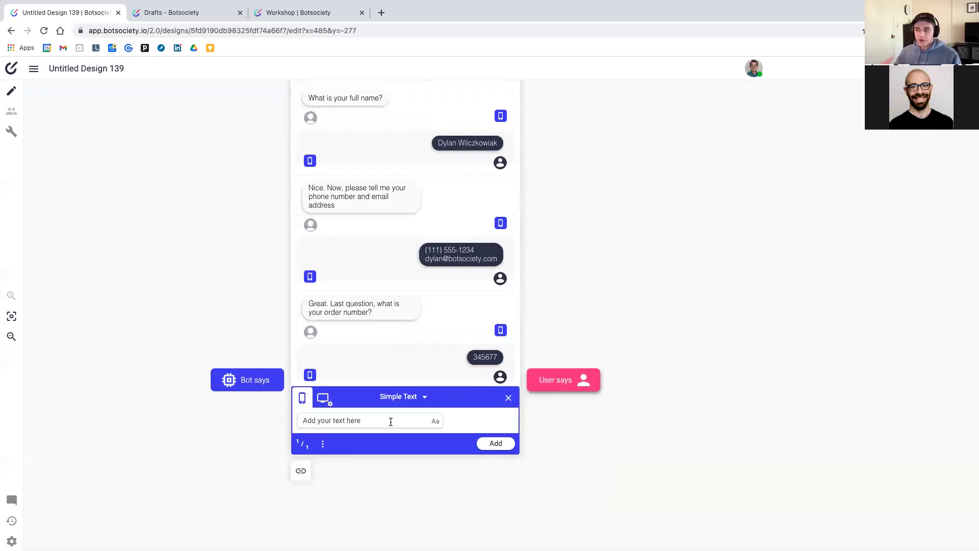
{"action": "type", "text": "Thank you"}
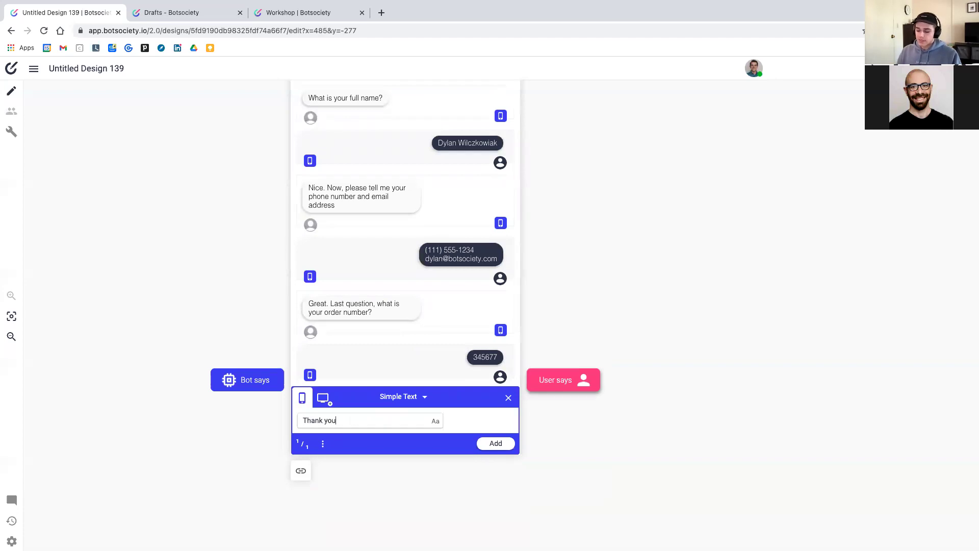
{"action": "type", "text": ". I have no"}
{"action": "type", "text": "tified "}
{"action": "type", "text": "yhe"}
{"action": "type", "text": "the st"}
{"action": "type", "text": "ore of"}
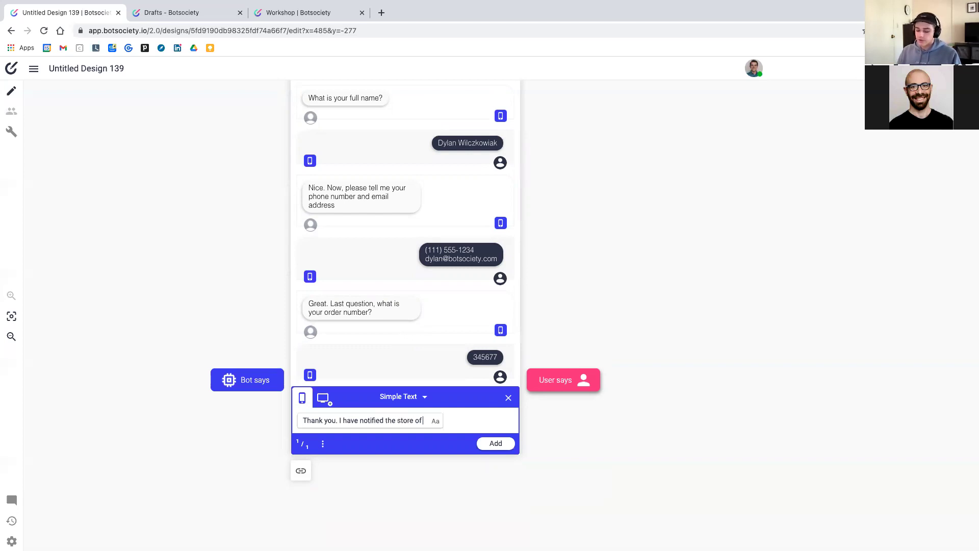
{"action": "type", "text": " your arrival"}
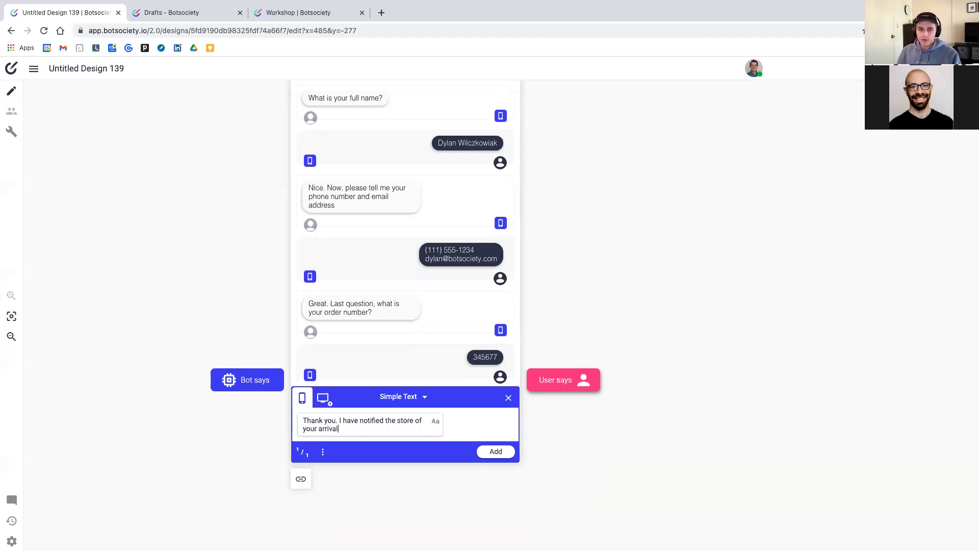
{"action": "type", "text": ". A store associate"}
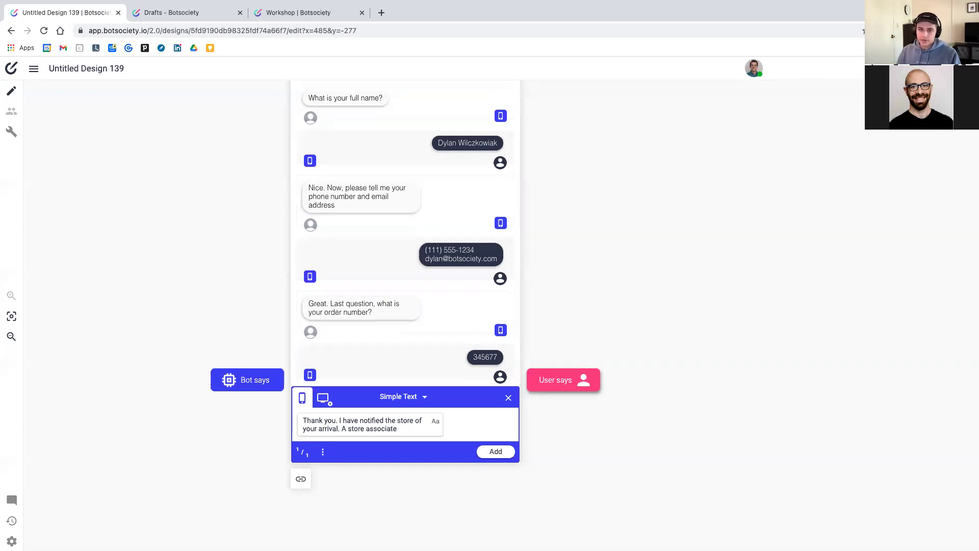
{"action": "type", "text": " will message you when they b"}
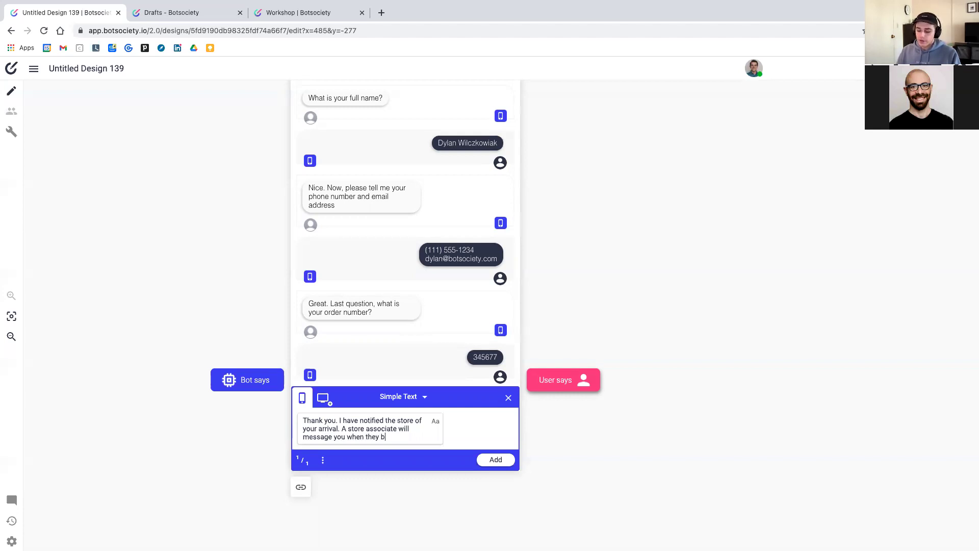
{"action": "type", "text": "ring out your order."}
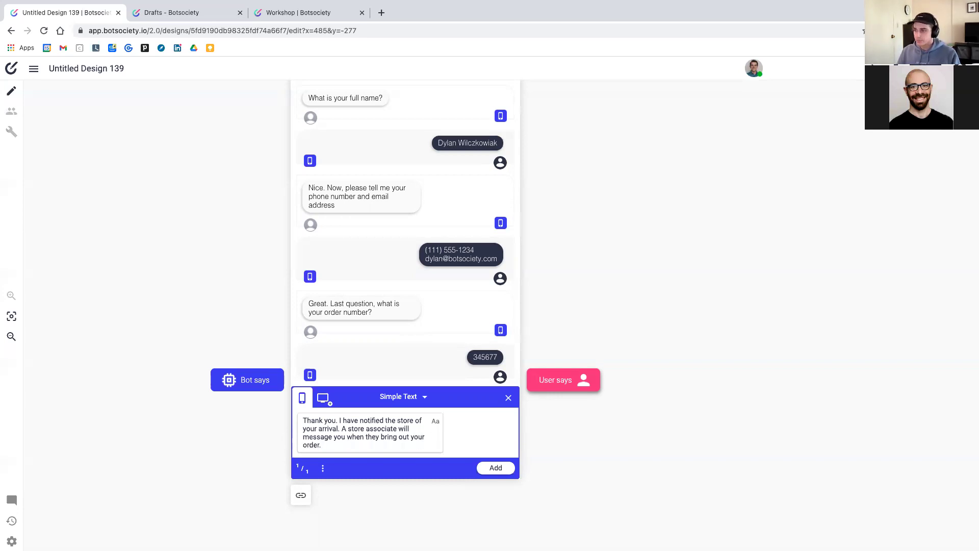
{"action": "key", "text": "Return"}
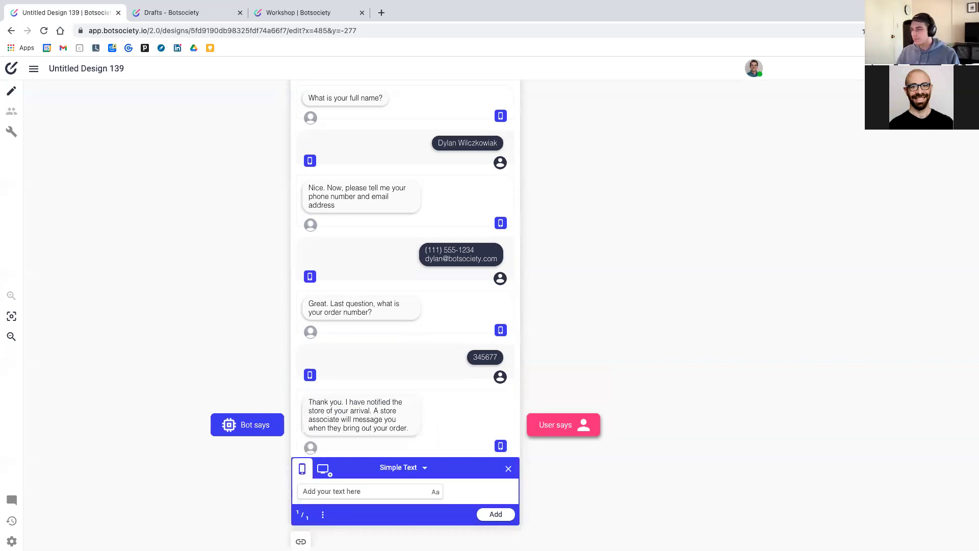
Add the user reply 'Thanks!'
{"action": "key", "text": "Tab"}
{"action": "type", "text": "Thanks!"}
{"action": "key", "text": "Return"}
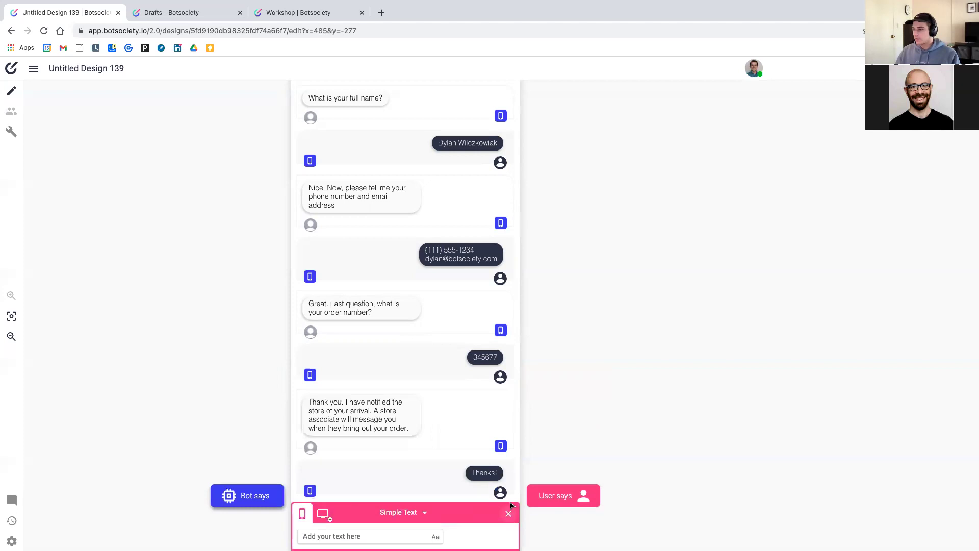
Close the message editor and zoom out over the finished pickup conversation
{"action": "left_click", "coordinate": [509, 514]}
{"action": "scroll", "coordinate": [494, 412], "scroll_direction": "down", "scroll_amount": 3}
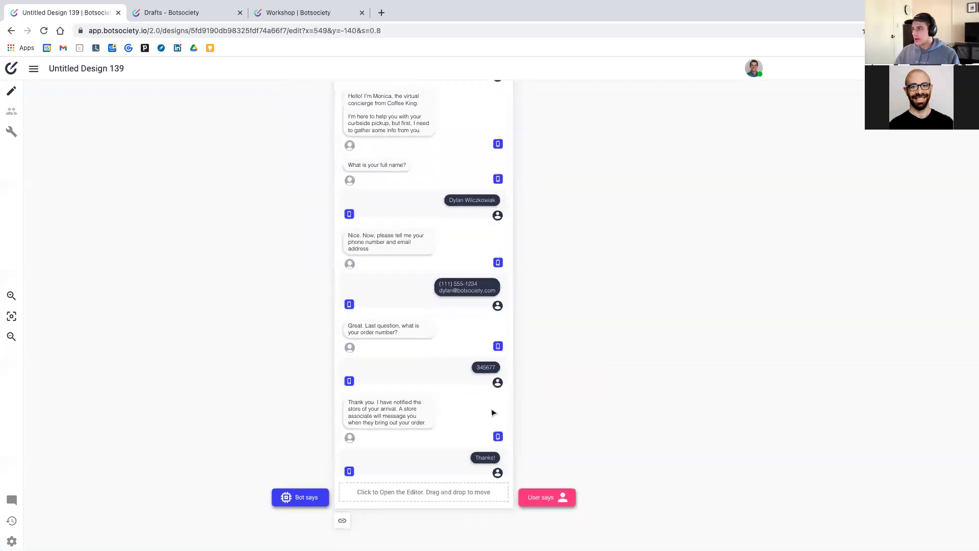
{"action": "scroll", "coordinate": [524, 328], "scroll_direction": "down", "scroll_amount": 2}
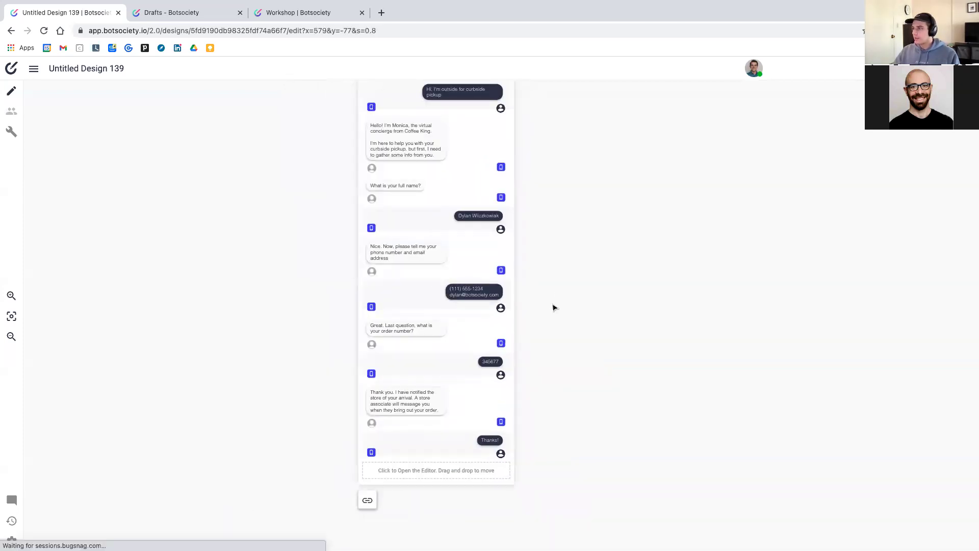
{"action": "scroll", "coordinate": [544, 346], "scroll_direction": "down", "scroll_amount": 2}
{"action": "scroll", "coordinate": [545, 346], "scroll_direction": "up", "scroll_amount": 3}
{"action": "scroll", "coordinate": [545, 346], "scroll_direction": "down", "scroll_amount": 2}
{"action": "scroll", "coordinate": [544, 345], "scroll_direction": "up", "scroll_amount": 2}
{"action": "scroll", "coordinate": [545, 345], "scroll_direction": "down", "scroll_amount": 2}
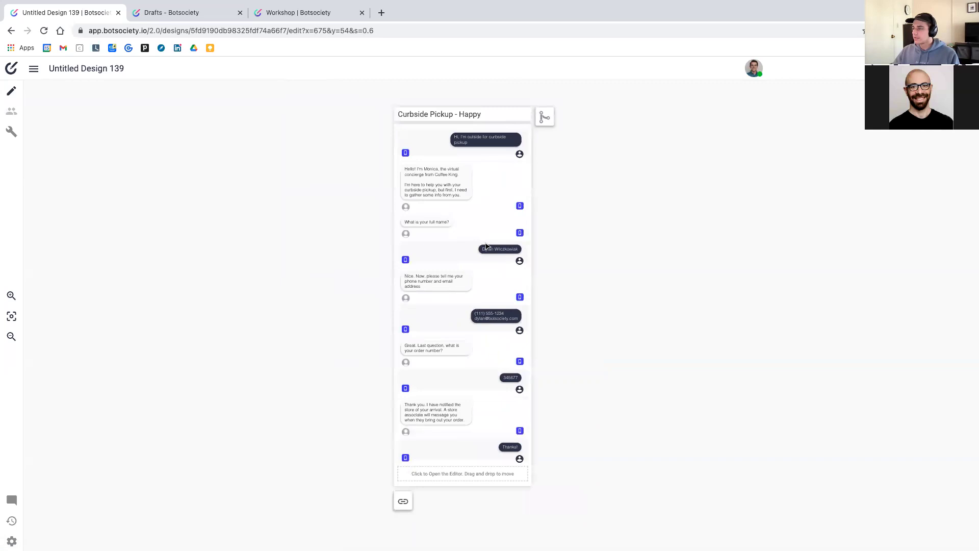
{"action": "scroll", "coordinate": [485, 240], "scroll_direction": "down", "scroll_amount": 1}
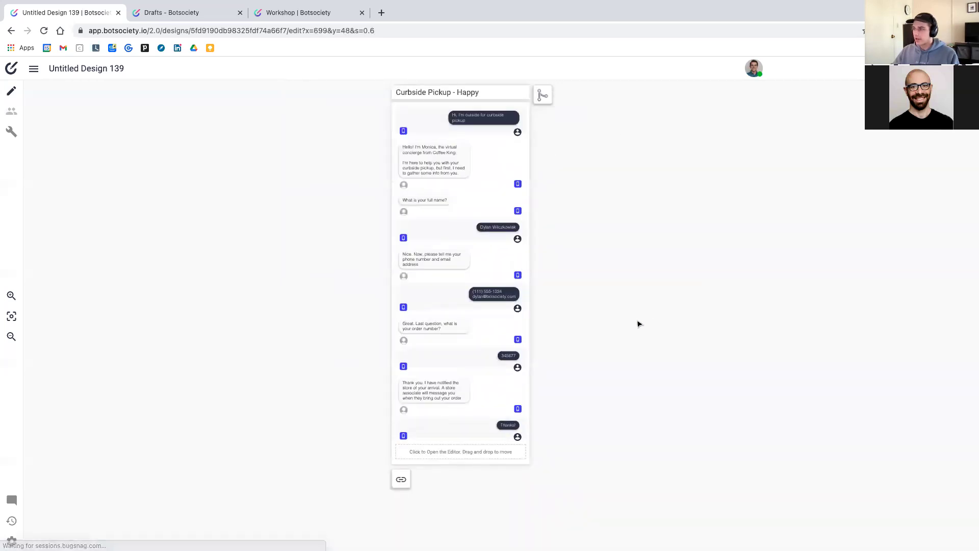
{"action": "scroll", "coordinate": [596, 329], "scroll_direction": "up", "scroll_amount": 1}
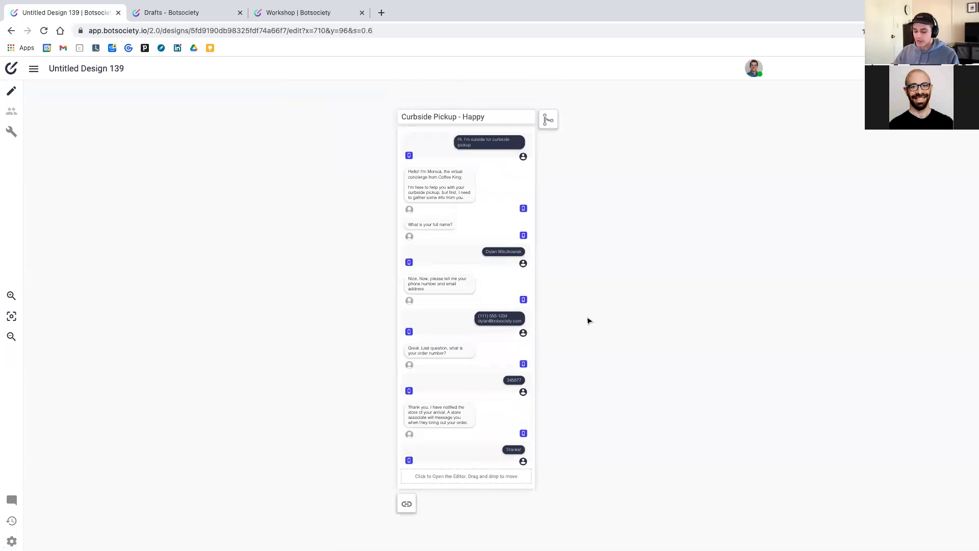
{"action": "scroll", "coordinate": [615, 300], "scroll_direction": "up", "scroll_amount": 1}
{"action": "scroll", "coordinate": [615, 300], "scroll_direction": "left", "scroll_amount": 1}
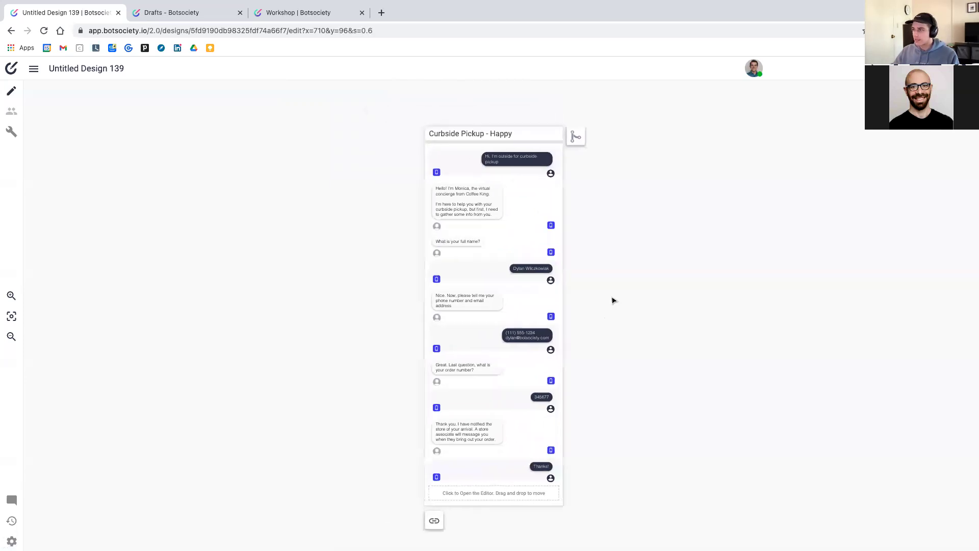
{"action": "scroll", "coordinate": [612, 302], "scroll_direction": "right", "scroll_amount": 1}
{"action": "scroll", "coordinate": [612, 302], "scroll_direction": "down", "scroll_amount": 2}
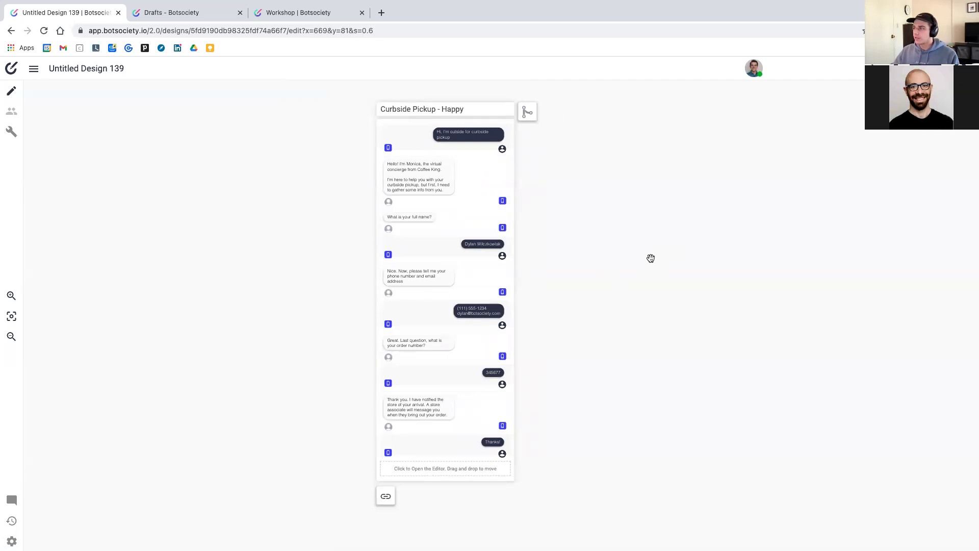
Pan and zoom the canvas to recentre the Curbside Pickup - Happy conversation
{"action": "mouse_move", "coordinate": [648, 258]}
{"action": "left_mouse_down"}
{"action": "mouse_move", "coordinate": [599, 225]}
{"action": "mouse_move", "coordinate": [667, 313]}
{"action": "mouse_move", "coordinate": [747, 221]}
{"action": "mouse_move", "coordinate": [634, 280]}
{"action": "mouse_move", "coordinate": [728, 209]}
{"action": "mouse_move", "coordinate": [597, 408]}
{"action": "mouse_move", "coordinate": [622, 240]}
{"action": "mouse_move", "coordinate": [769, 361]}
{"action": "mouse_move", "coordinate": [719, 245]}
{"action": "mouse_move", "coordinate": [708, 274]}
{"action": "mouse_move", "coordinate": [584, 385]}
{"action": "mouse_move", "coordinate": [706, 274]}
{"action": "mouse_move", "coordinate": [643, 275]}
{"action": "left_mouse_up"}
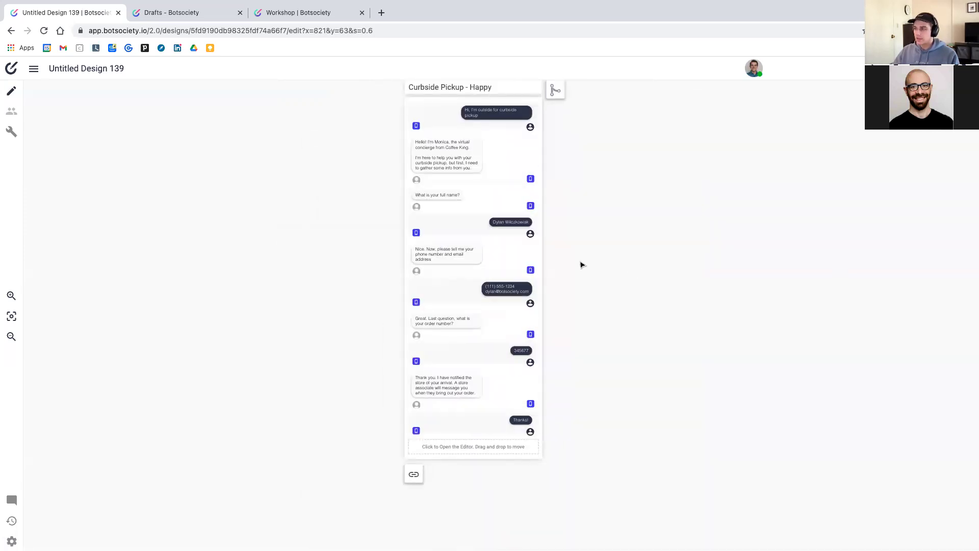
{"action": "scroll", "coordinate": [531, 255], "scroll_direction": "up", "scroll_amount": 3}
{"action": "scroll", "coordinate": [530, 254], "scroll_direction": "down", "scroll_amount": 4}
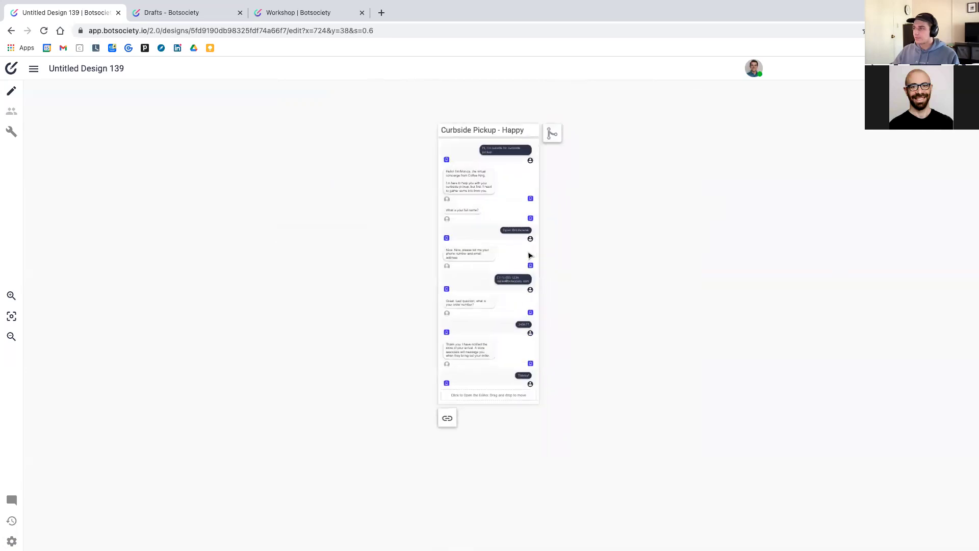
{"action": "scroll", "coordinate": [530, 255], "scroll_direction": "up", "scroll_amount": 1}
{"action": "scroll", "coordinate": [529, 256], "scroll_direction": "up", "scroll_amount": 1}
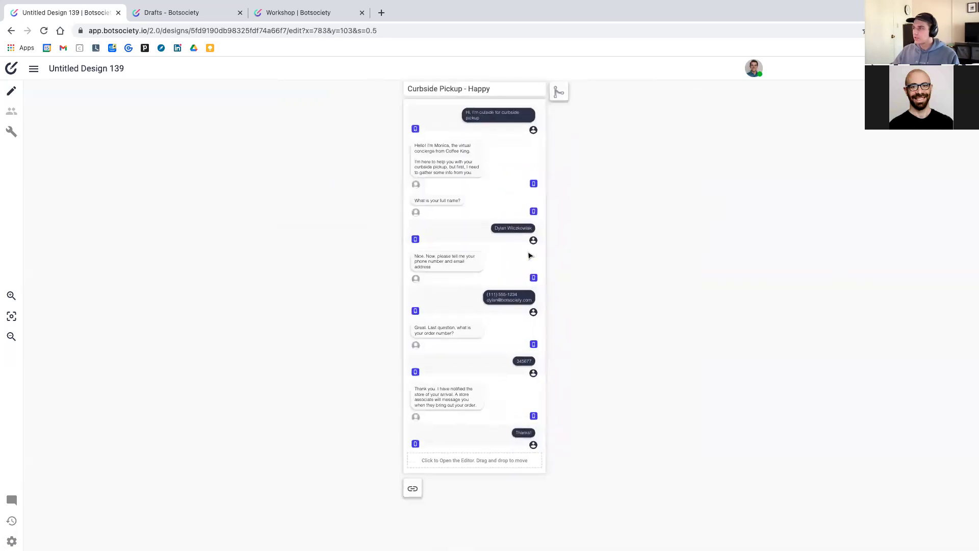
{"action": "scroll", "coordinate": [529, 256], "scroll_direction": "left", "scroll_amount": 1}
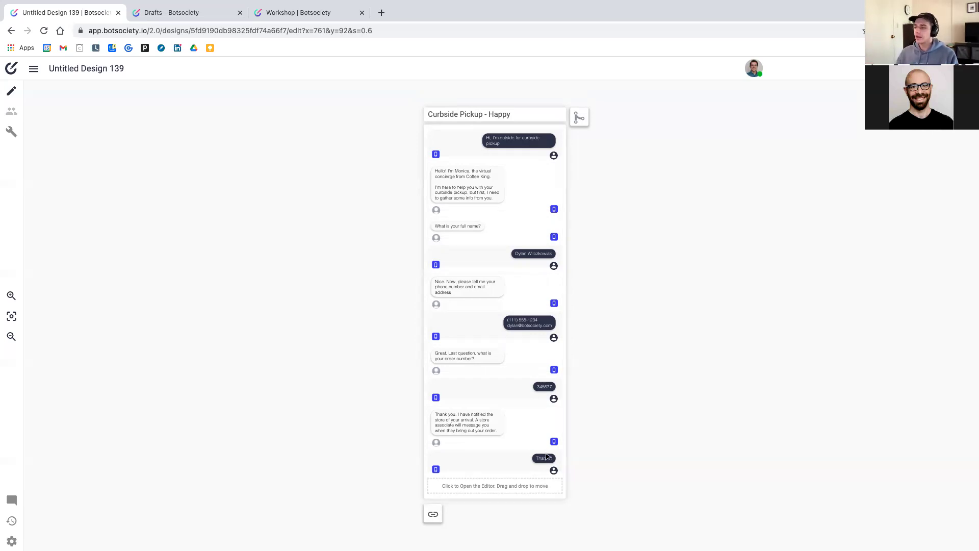
{"action": "scroll", "coordinate": [697, 389], "scroll_direction": "right", "scroll_amount": 5}
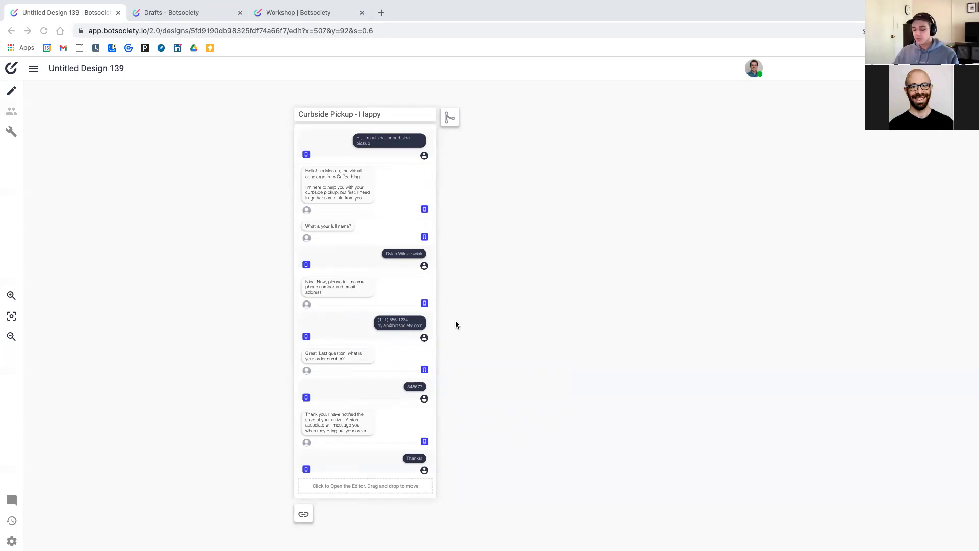
{"action": "scroll", "coordinate": [403, 285], "scroll_direction": "down", "scroll_amount": 2}
{"action": "scroll", "coordinate": [384, 263], "scroll_direction": "up", "scroll_amount": 3}
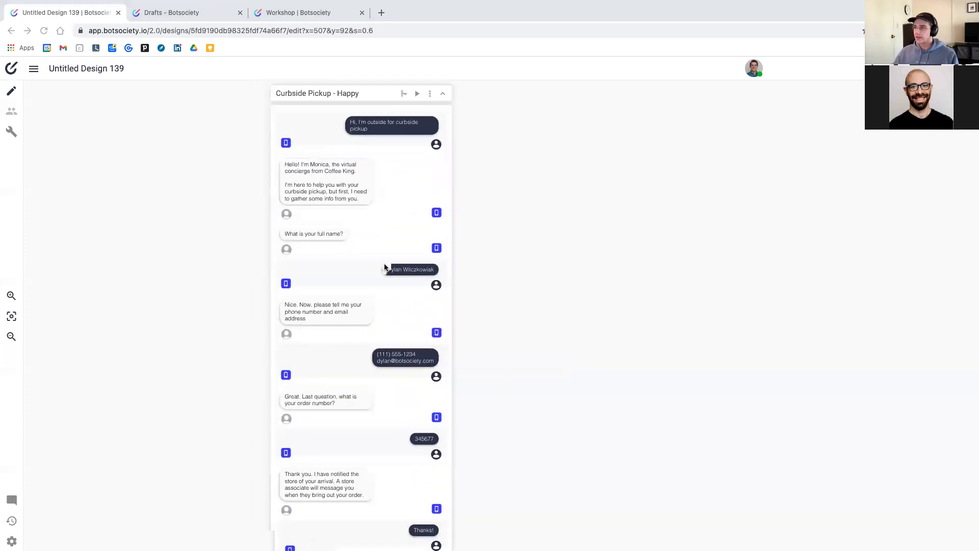
{"action": "scroll", "coordinate": [384, 264], "scroll_direction": "up", "scroll_amount": 2}
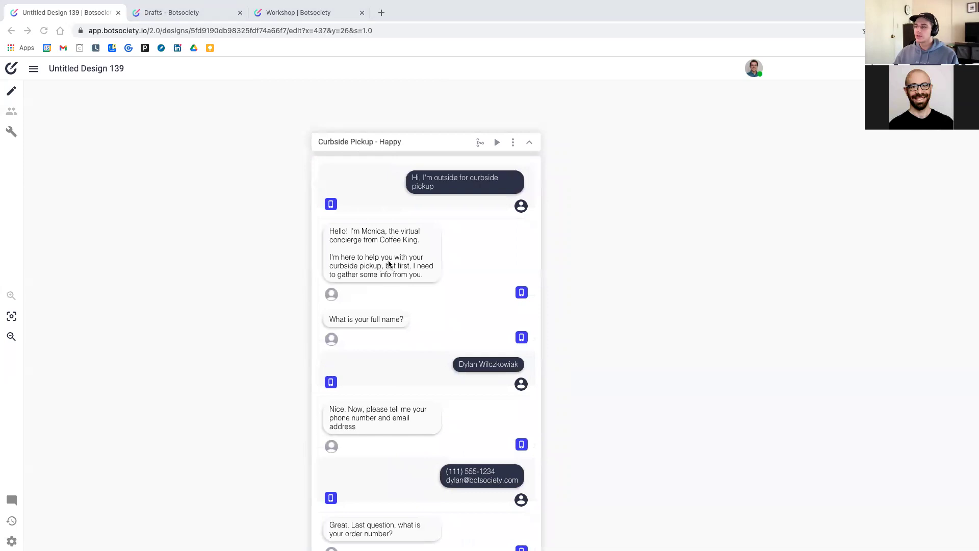
{"action": "scroll", "coordinate": [387, 265], "scroll_direction": "down", "scroll_amount": 4}
{"action": "scroll", "coordinate": [387, 260], "scroll_direction": "down", "scroll_amount": 3}
{"action": "scroll", "coordinate": [389, 264], "scroll_direction": "up", "scroll_amount": 7}
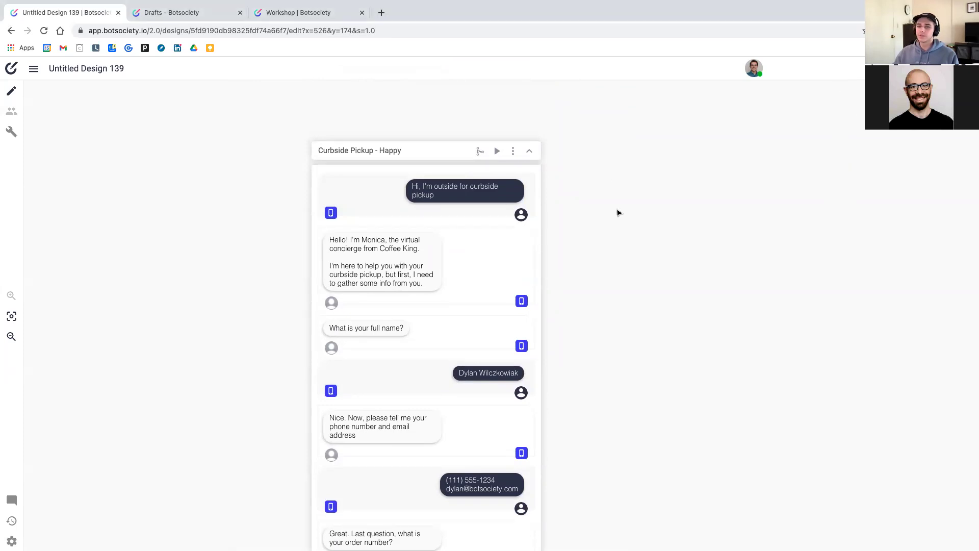
{"action": "scroll", "coordinate": [607, 215], "scroll_direction": "down", "scroll_amount": 1}
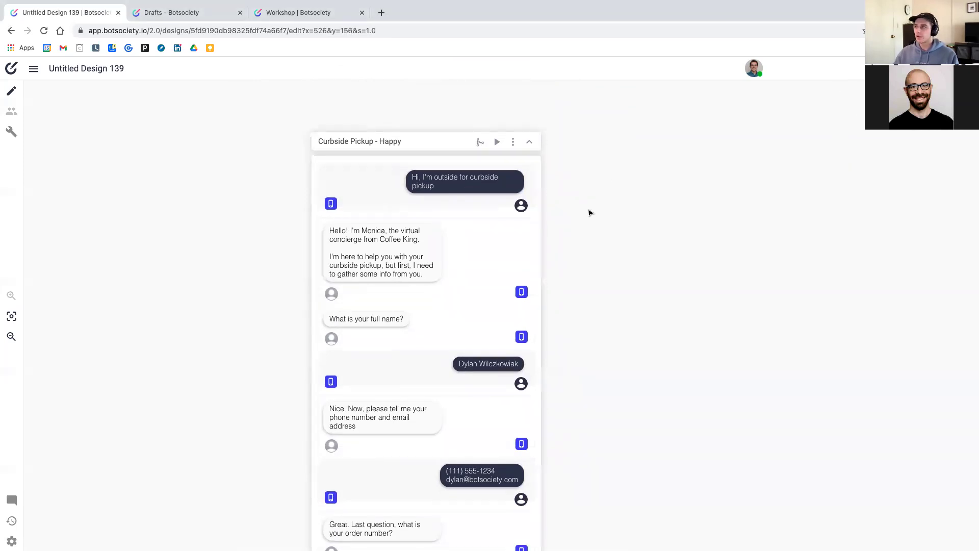
{"action": "scroll", "coordinate": [460, 206], "scroll_direction": "down", "scroll_amount": 5}
{"action": "scroll", "coordinate": [461, 211], "scroll_direction": "down", "scroll_amount": 10}
{"action": "scroll", "coordinate": [461, 210], "scroll_direction": "up", "scroll_amount": 15}
{"action": "scroll", "coordinate": [460, 211], "scroll_direction": "up", "scroll_amount": 1}
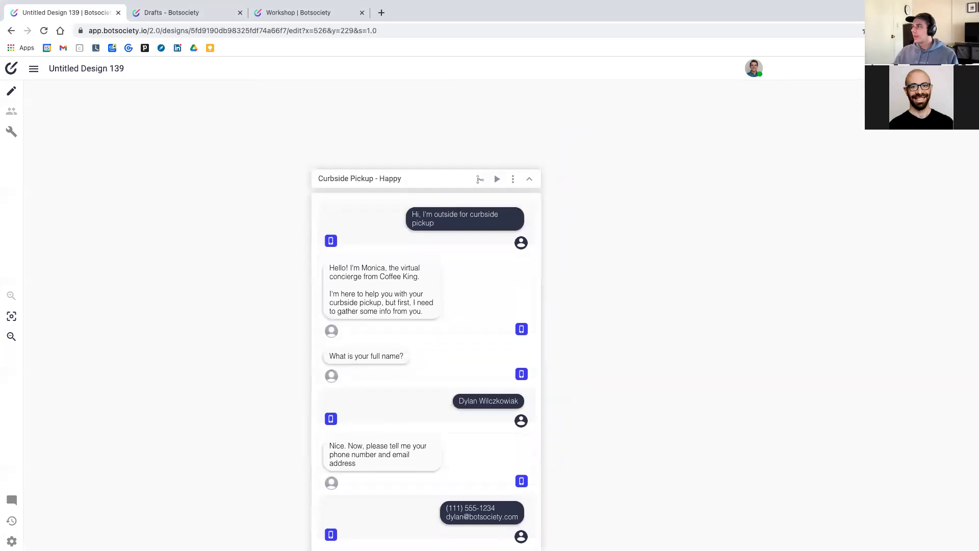
{"action": "left_click", "coordinate": [498, 178]}
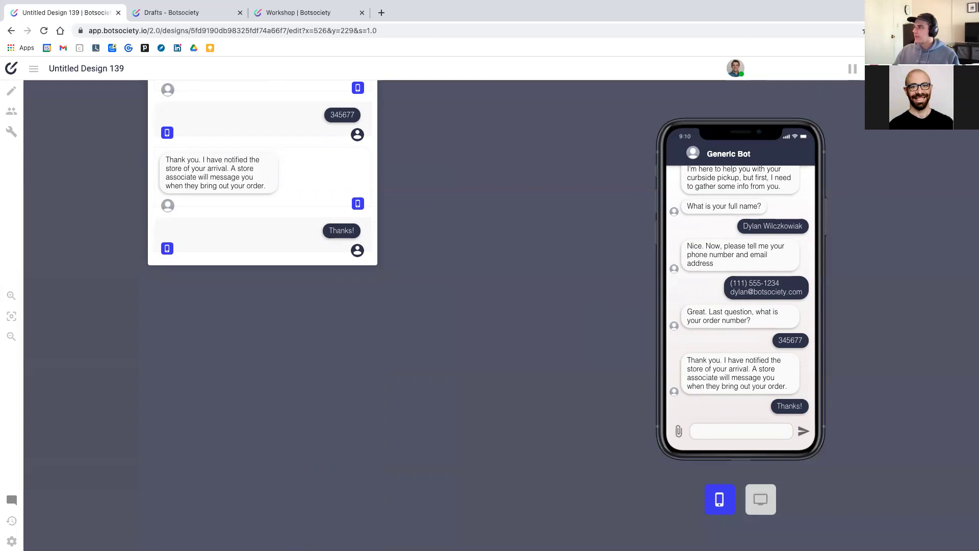
{"action": "left_click", "coordinate": [853, 68]}
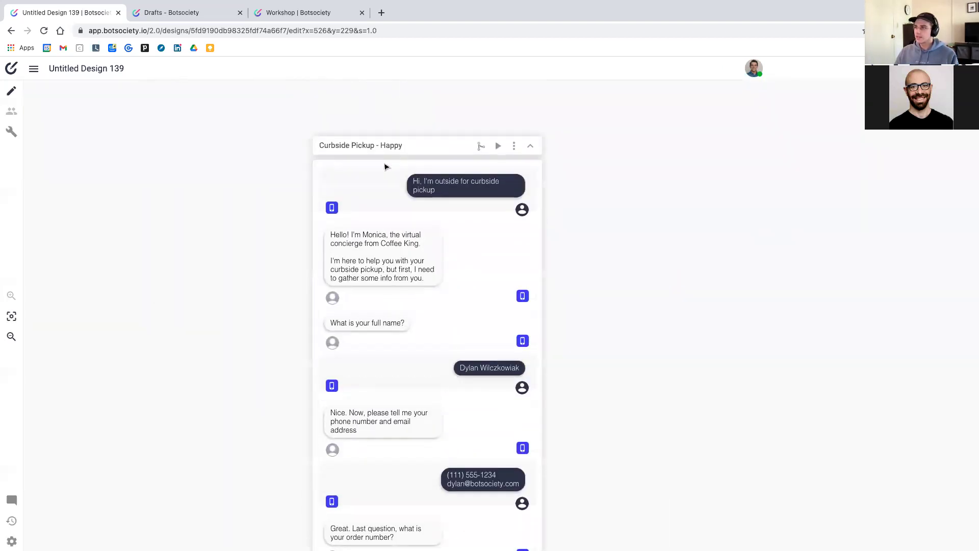
{"action": "scroll", "coordinate": [386, 167], "scroll_direction": "down", "scroll_amount": 5}
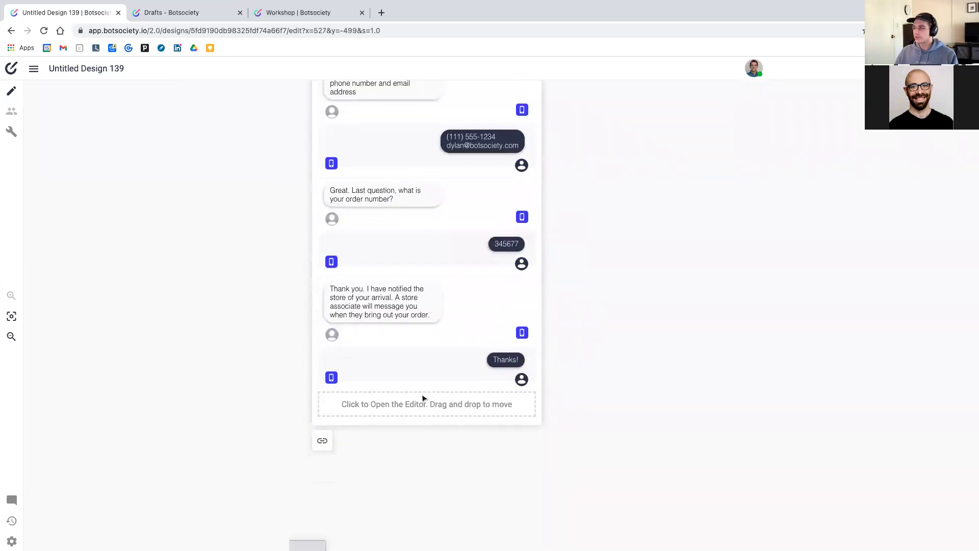
Keep the order-number reply and add a test bot bubble reading 'New message'
{"action": "left_click", "coordinate": [438, 262]}
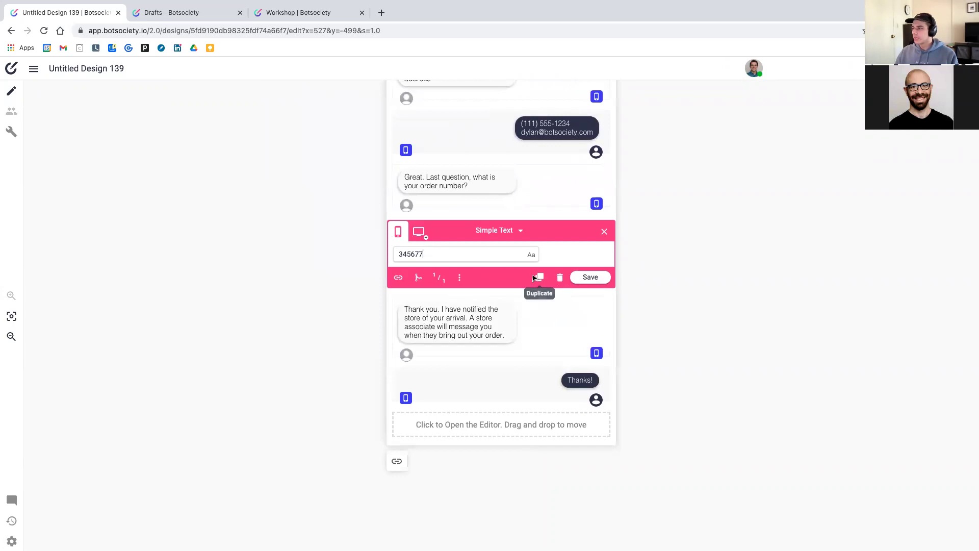
{"action": "left_click", "coordinate": [603, 231]}
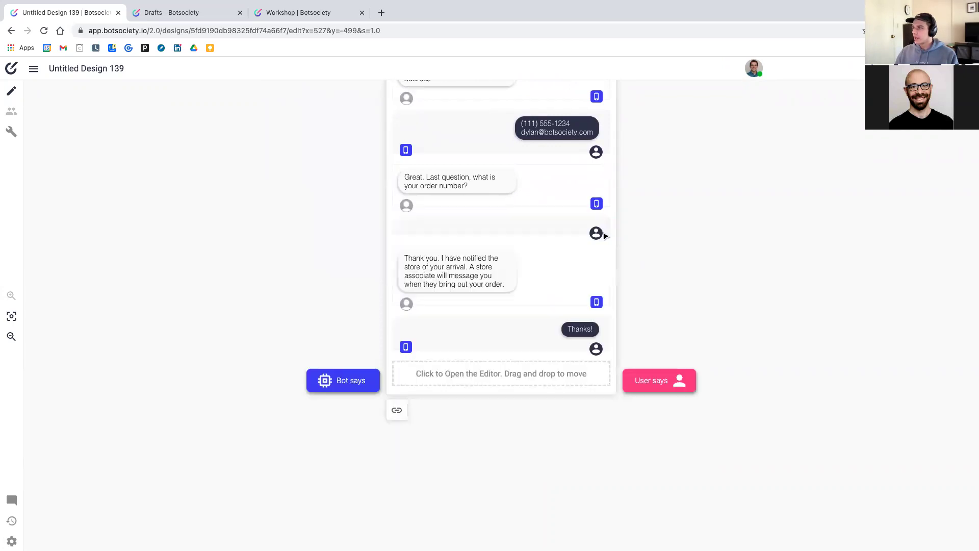
{"action": "left_click", "coordinate": [509, 392]}
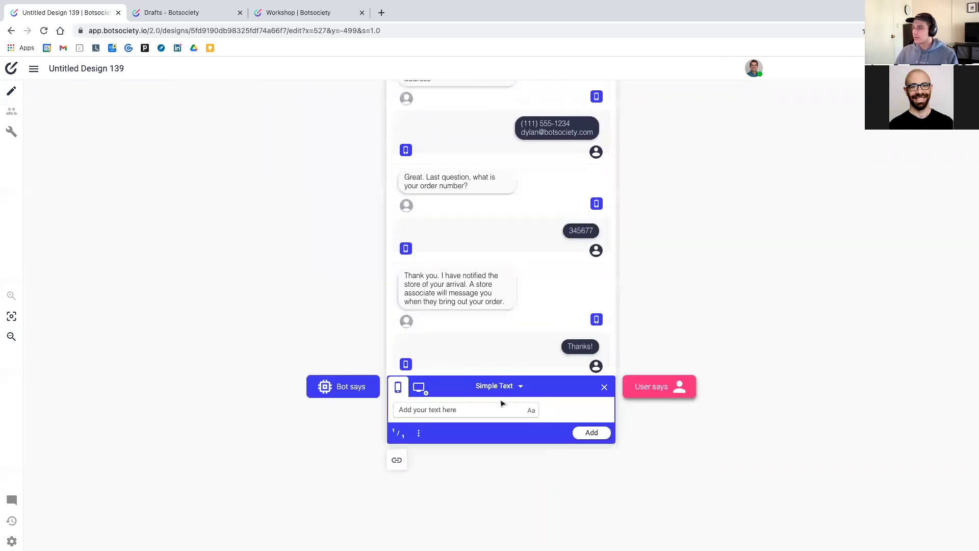
{"action": "type", "text": "N"}
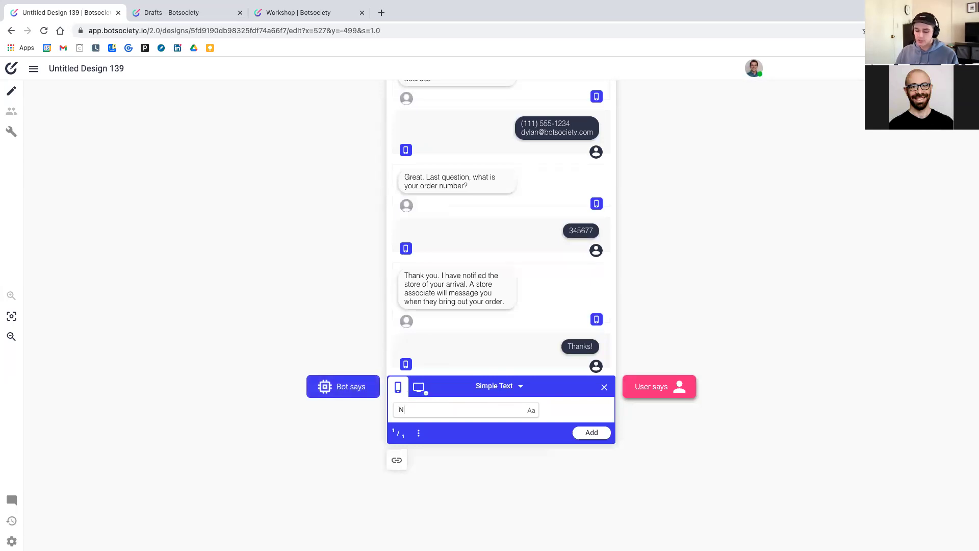
{"action": "type", "text": "ew message"}
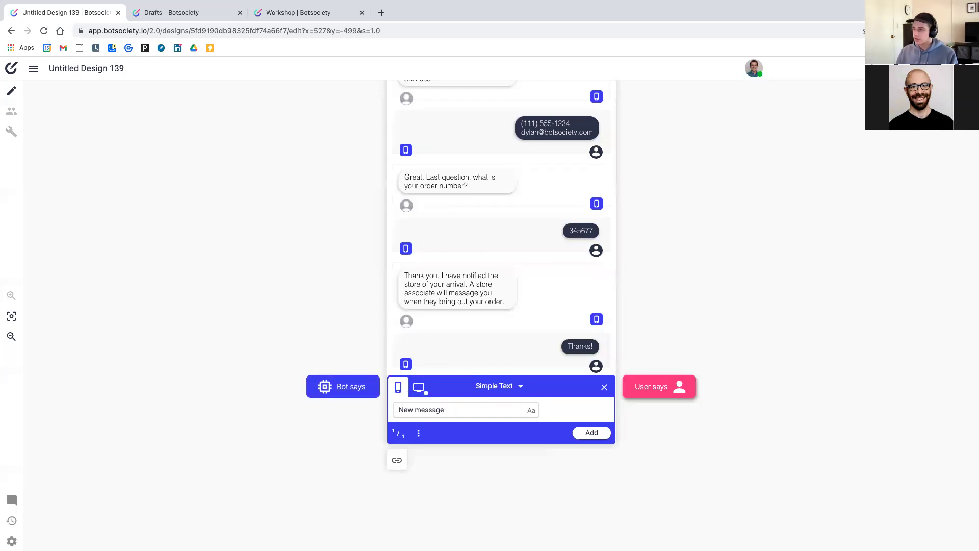
{"action": "key", "text": "Return"}
Move the 'New message' bubble up, then delete it and confirm the removal
{"action": "left_click_drag", "start_coordinate": [447, 396], "coordinate": [469, 262]}
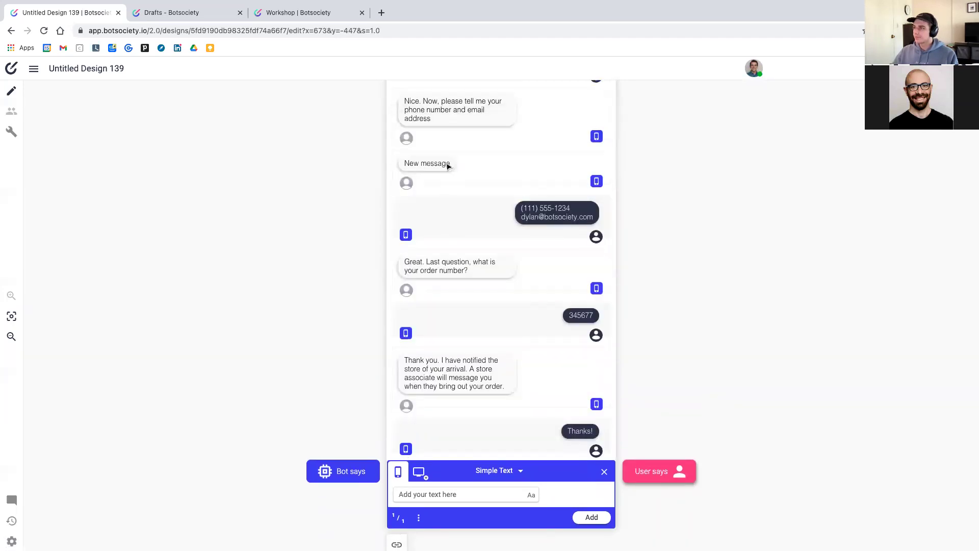
{"action": "scroll", "coordinate": [475, 179], "scroll_direction": "up", "scroll_amount": 2}
{"action": "left_click", "coordinate": [503, 219]}
{"action": "left_click", "coordinate": [560, 276]}
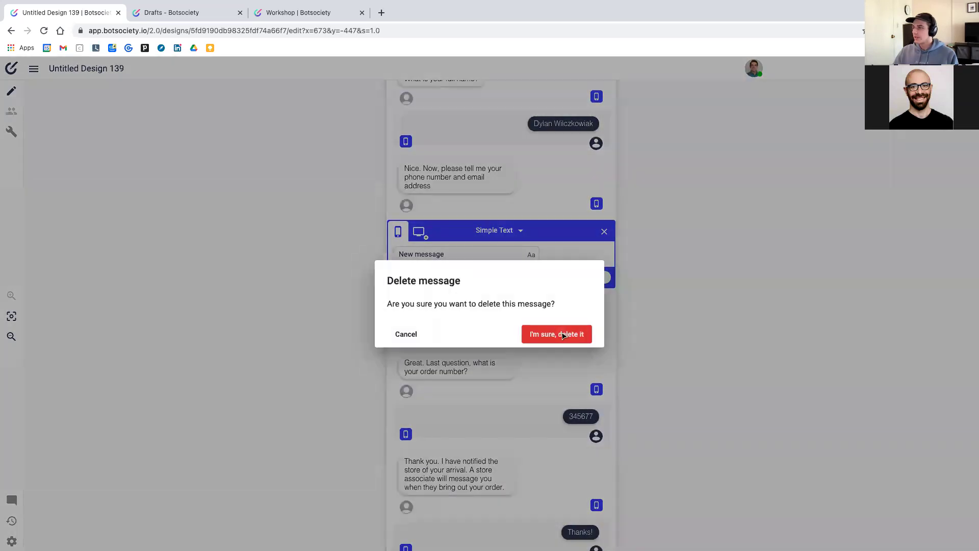
{"action": "left_click", "coordinate": [561, 332]}
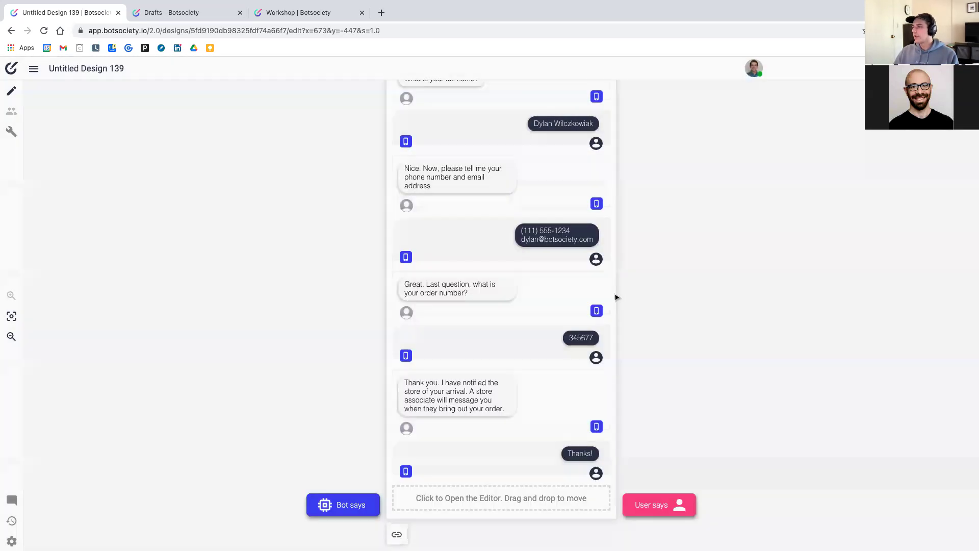
{"action": "scroll", "coordinate": [608, 278], "scroll_direction": "up", "scroll_amount": 5}
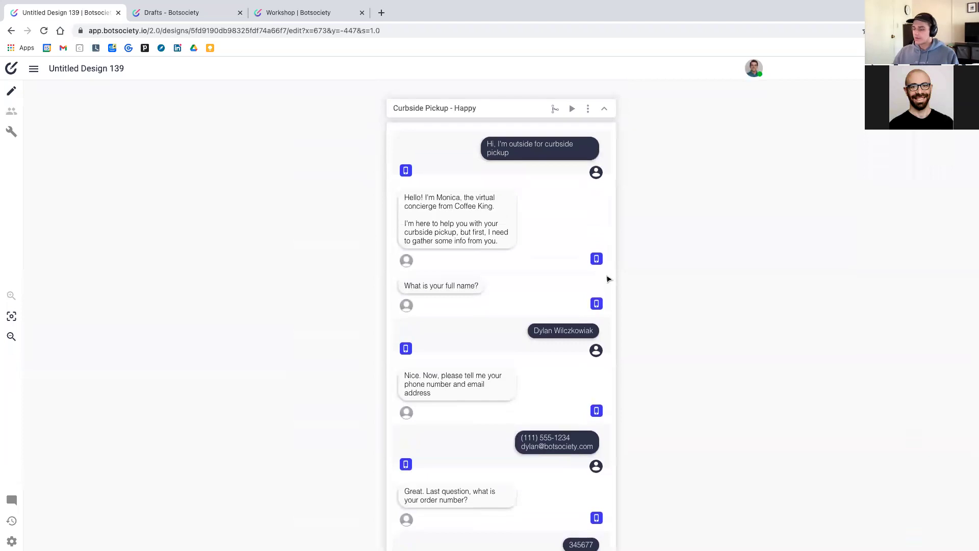
Scroll the canvas back to the Curbside Pickup - Happy header and its first messages
{"action": "scroll", "coordinate": [608, 278], "scroll_direction": "right", "scroll_amount": 1}
{"action": "scroll", "coordinate": [608, 278], "scroll_direction": "up", "scroll_amount": 1}
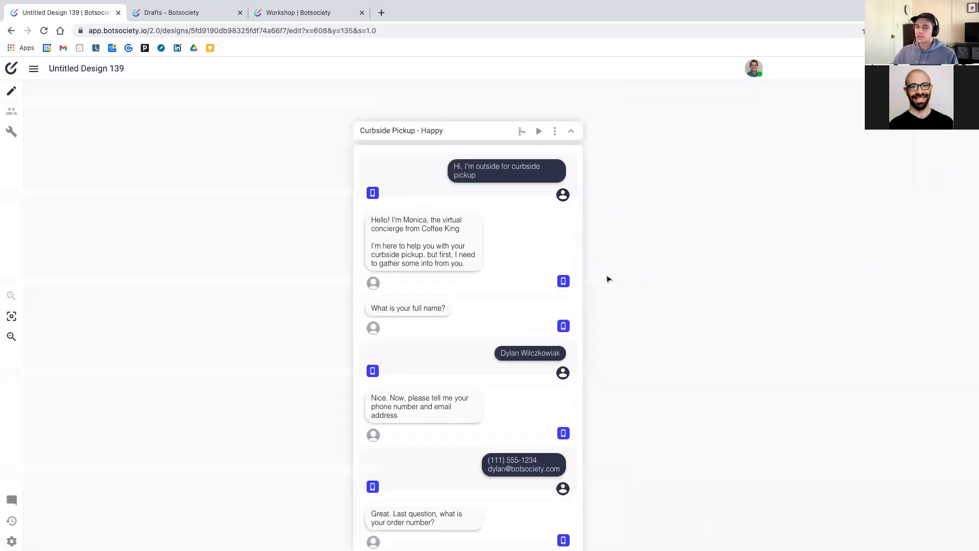
{"action": "scroll", "coordinate": [703, 264], "scroll_direction": "right", "scroll_amount": 6}
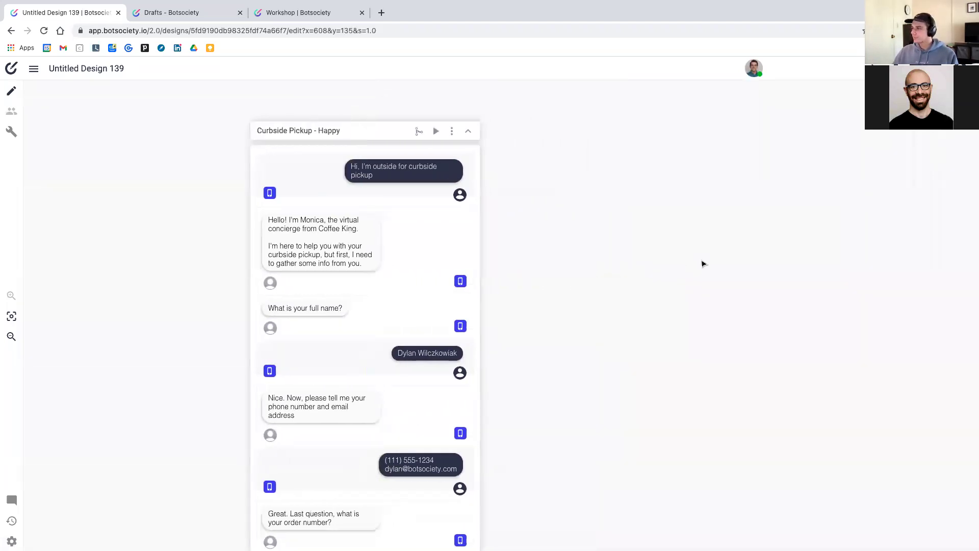
{"action": "scroll", "coordinate": [693, 255], "scroll_direction": "left", "scroll_amount": 1}
{"action": "scroll", "coordinate": [689, 253], "scroll_direction": "down", "scroll_amount": 1}
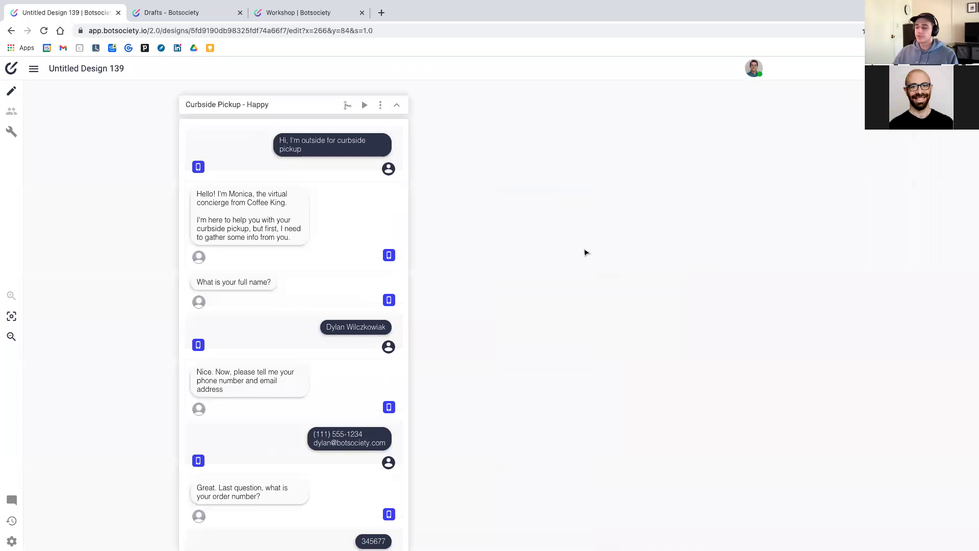
{"action": "scroll", "coordinate": [584, 251], "scroll_direction": "left", "scroll_amount": 1}
{"action": "scroll", "coordinate": [583, 252], "scroll_direction": "up", "scroll_amount": 1}
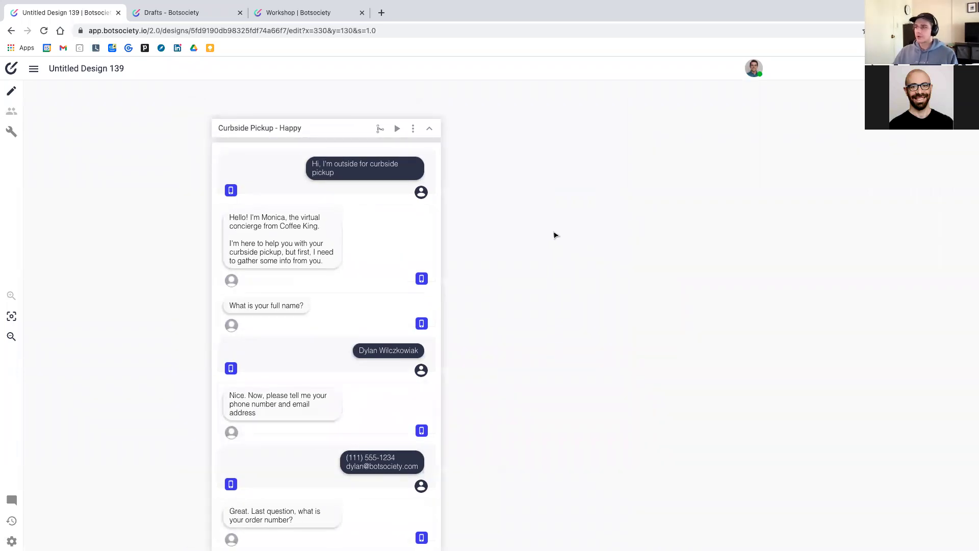
{"action": "scroll", "coordinate": [556, 235], "scroll_direction": "left", "scroll_amount": 1}
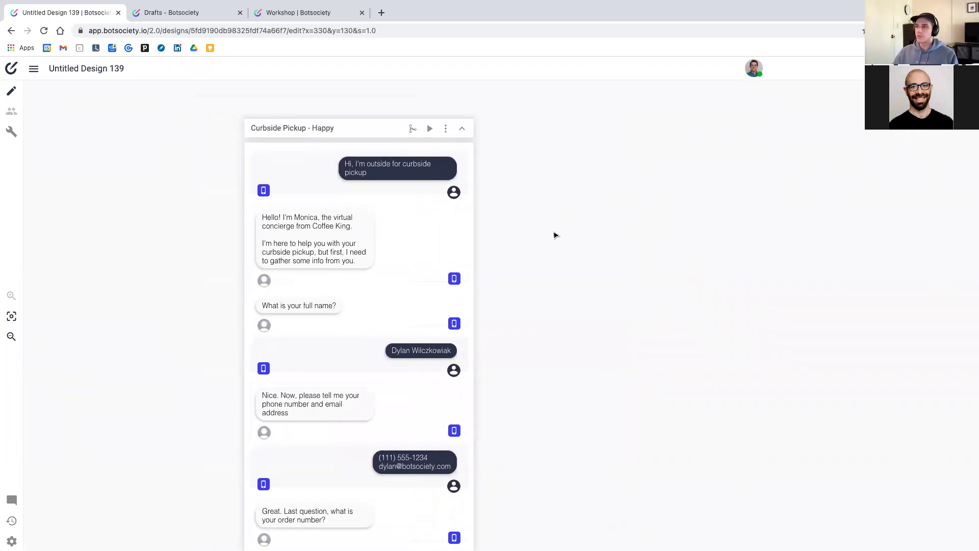
{"action": "scroll", "coordinate": [555, 235], "scroll_direction": "down", "scroll_amount": 5}
{"action": "scroll", "coordinate": [555, 235], "scroll_direction": "up", "scroll_amount": 4}
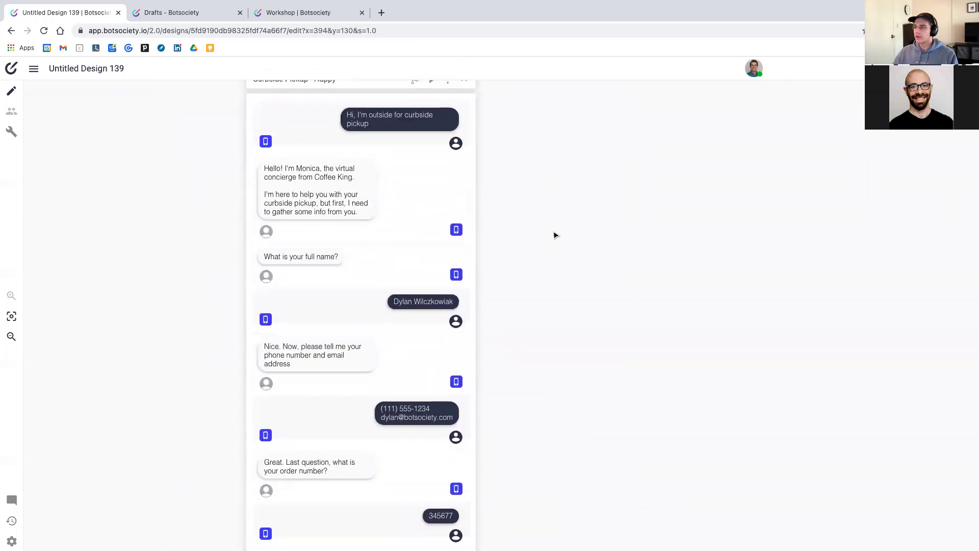
{"action": "scroll", "coordinate": [555, 235], "scroll_direction": "up", "scroll_amount": 3}
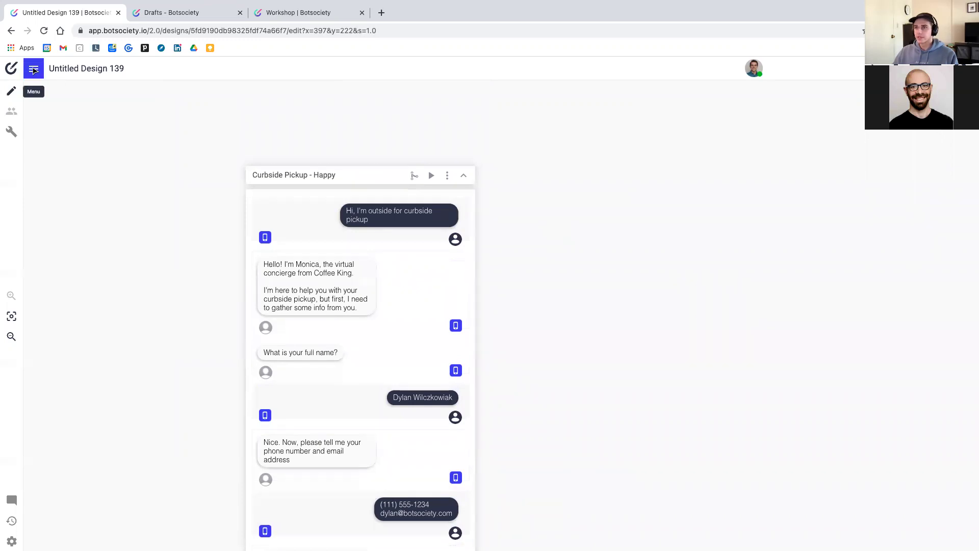
Create a new path from the File menu and place it right of Curbside Pickup - Happy
{"action": "left_click", "coordinate": [34, 71]}
{"action": "mouse_move", "coordinate": [62, 95]}
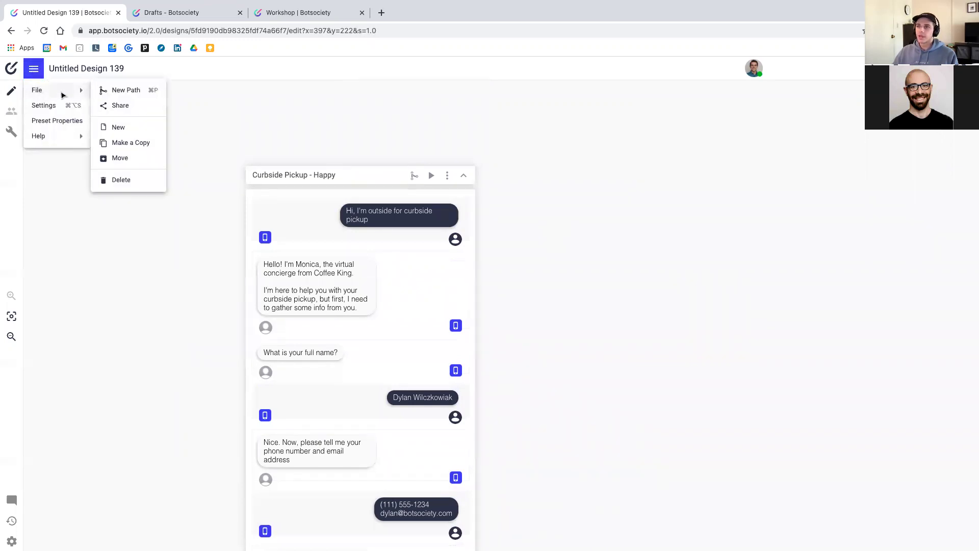
{"action": "left_click", "coordinate": [126, 91]}
{"action": "left_click_drag", "start_coordinate": [135, 94], "coordinate": [776, 313]}
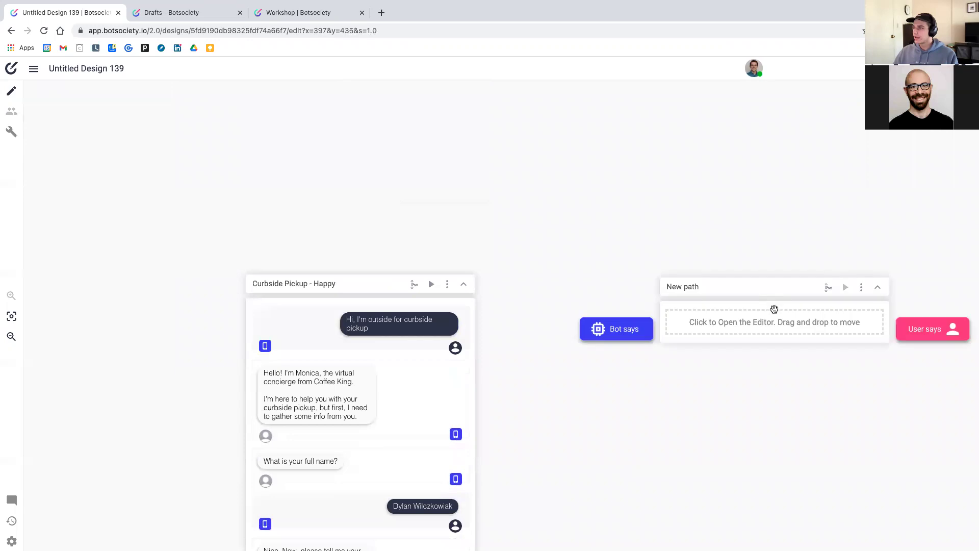
{"action": "scroll", "coordinate": [757, 388], "scroll_direction": "right", "scroll_amount": 2}
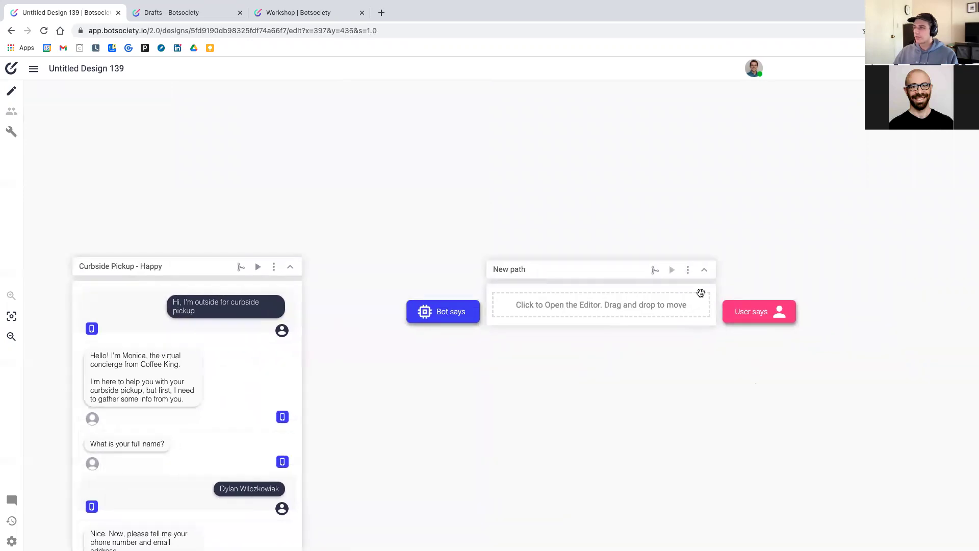
{"action": "left_click_drag", "start_coordinate": [644, 280], "coordinate": [713, 163]}
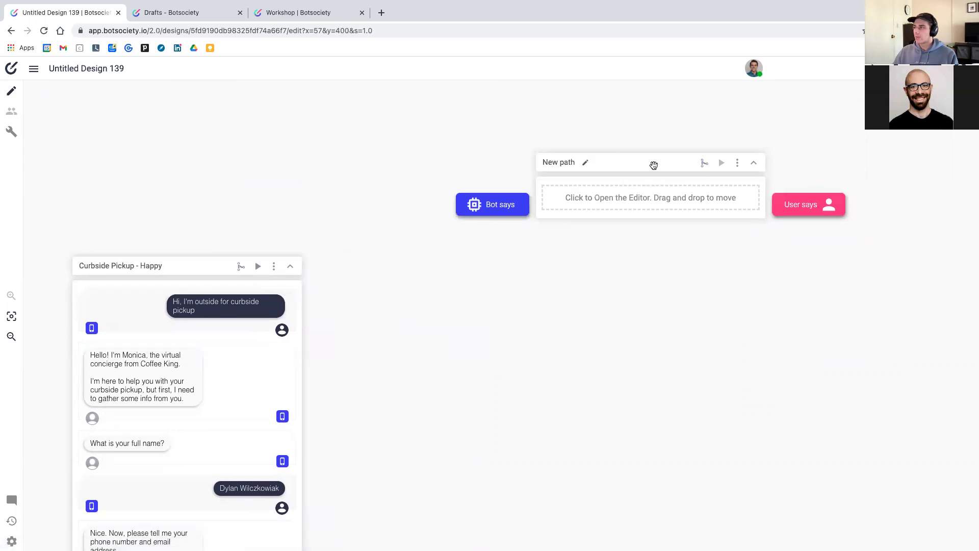
{"action": "left_click_drag", "start_coordinate": [639, 200], "coordinate": [677, 312]}
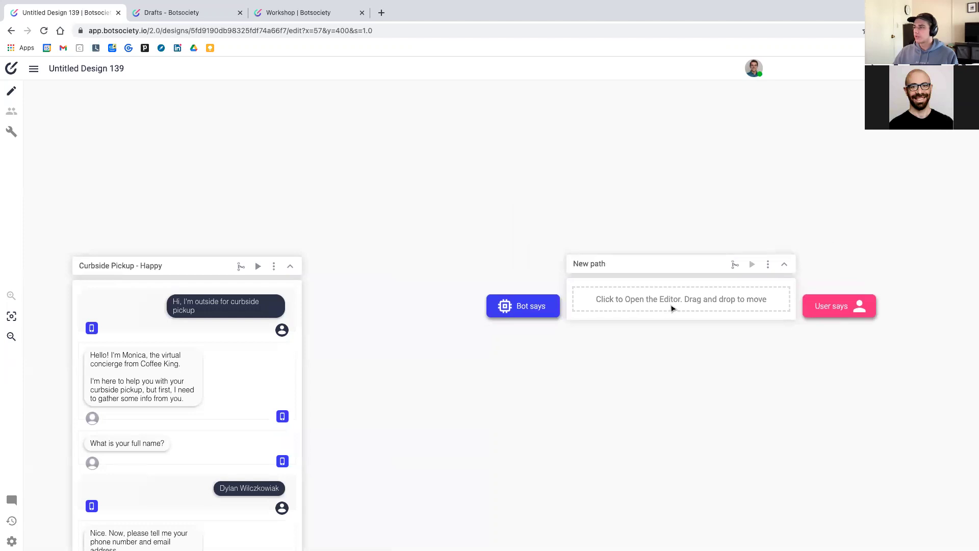
{"action": "scroll", "coordinate": [729, 322], "scroll_direction": "down", "scroll_amount": 3}
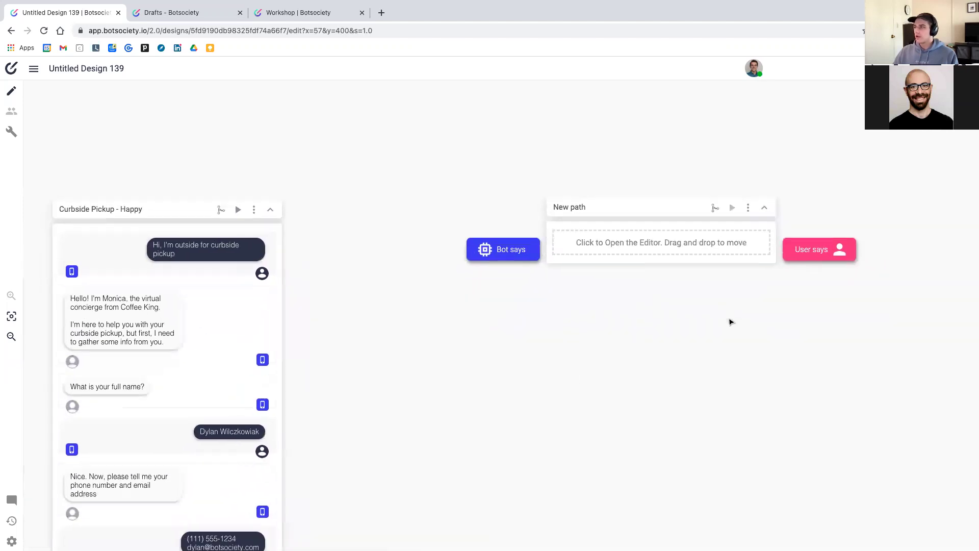
{"action": "left_click_drag", "start_coordinate": [645, 214], "coordinate": [533, 232]}
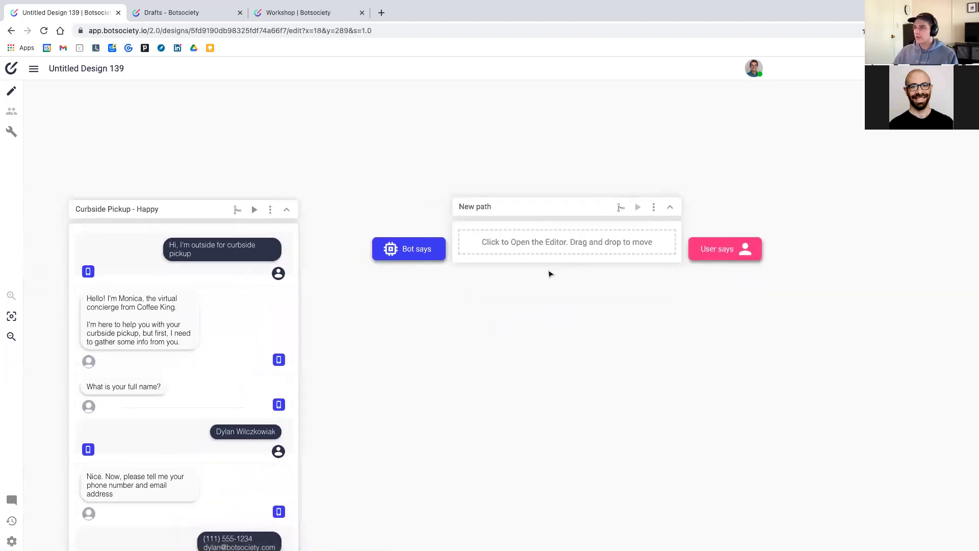
Rename the new path to 'General Repair Path'
{"action": "left_click", "coordinate": [509, 206]}
{"action": "triple_click", "coordinate": [509, 206]}
{"action": "type", "text": "Greet"}
{"action": "key", "text": "BackSpace"}
{"action": "key", "text": "BackSpace"}
{"action": "key", "text": "BackSpace"}
{"action": "key", "text": "BackSpace"}
{"action": "type", "text": "ene"}
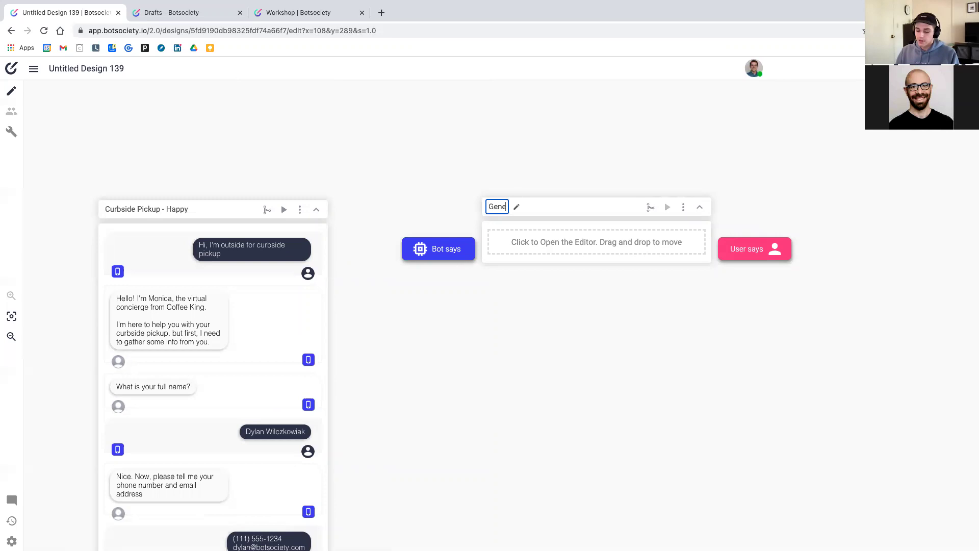
{"action": "type", "text": "ral R"}
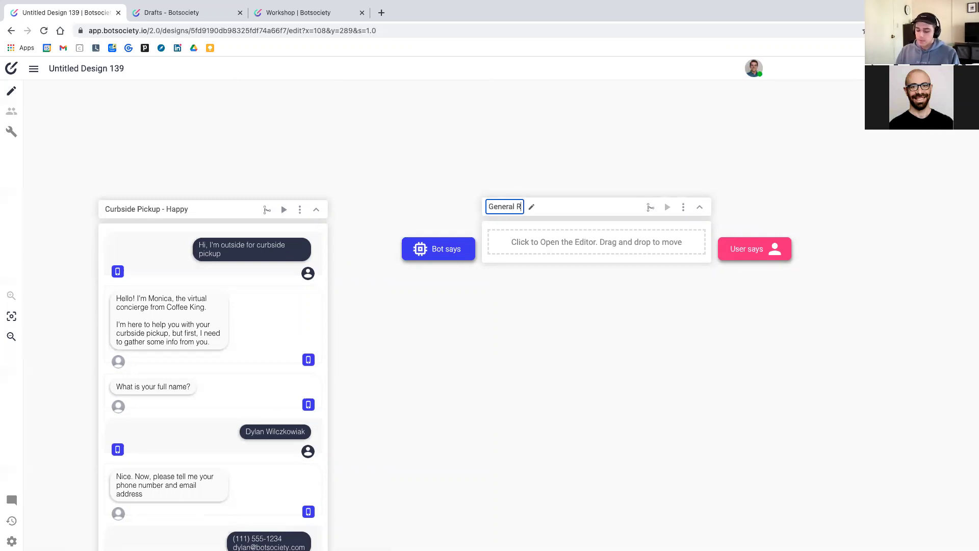
{"action": "type", "text": "epair Path"}
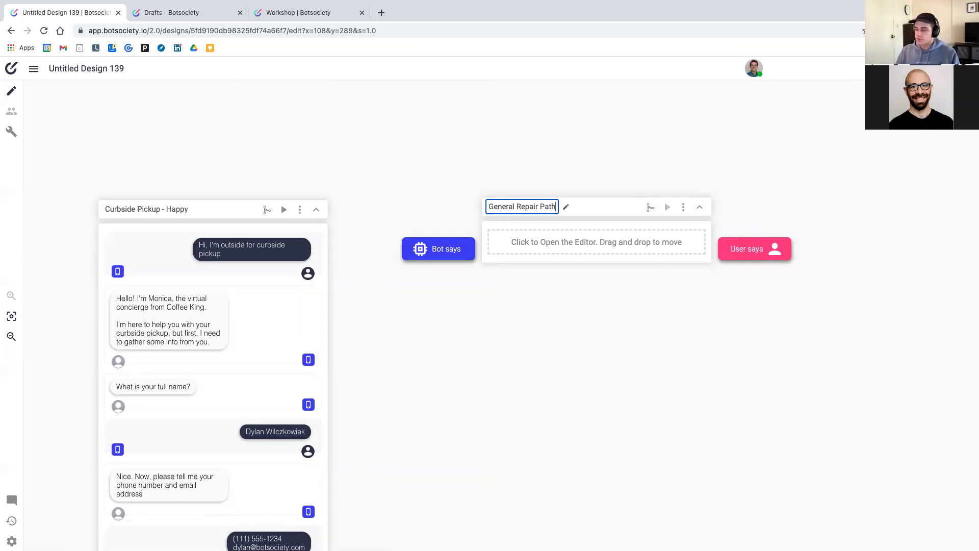
{"action": "key", "text": "Return"}
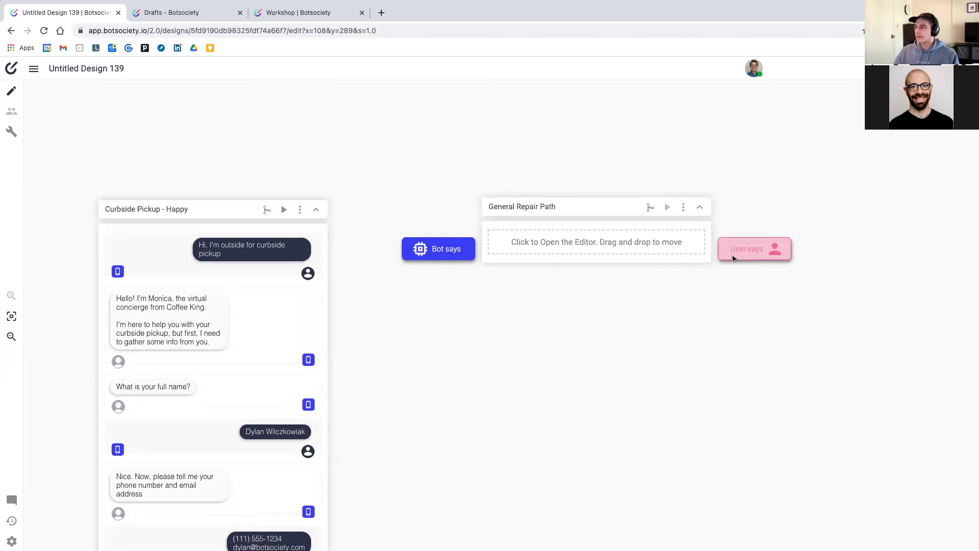
{"action": "left_click", "coordinate": [733, 258]}
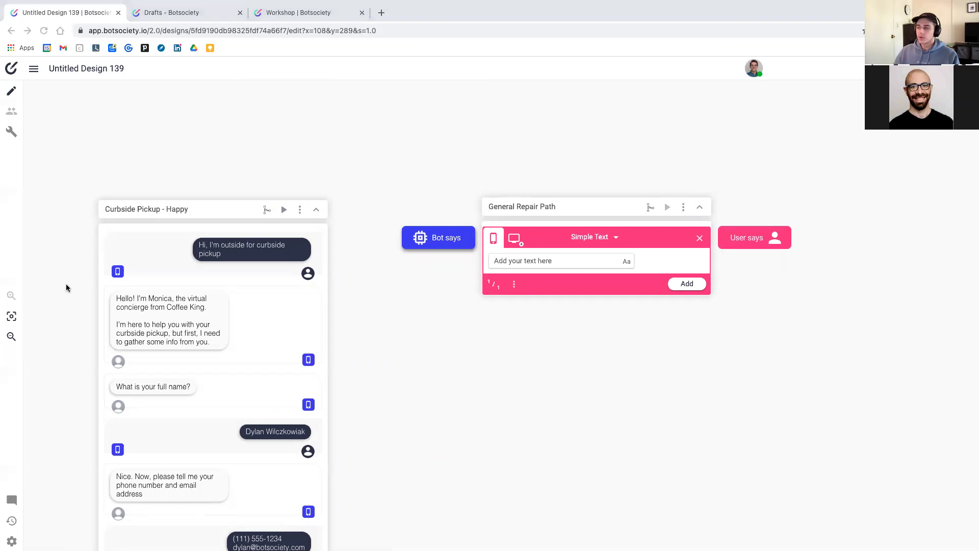
Post "I'm lost" as the opening user message of the General Repair Path
{"action": "left_click", "coordinate": [520, 260]}
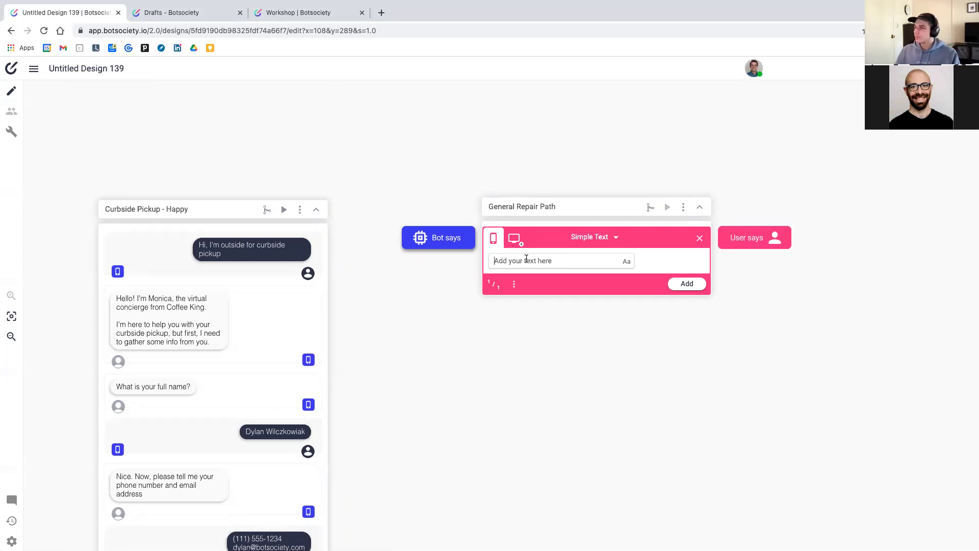
{"action": "type", "text": "I don"}
{"action": "key", "text": "BackSpace"}
{"action": "key", "text": "BackSpace"}
{"action": "key", "text": "BackSpace"}
{"action": "key", "text": "BackSpace"}
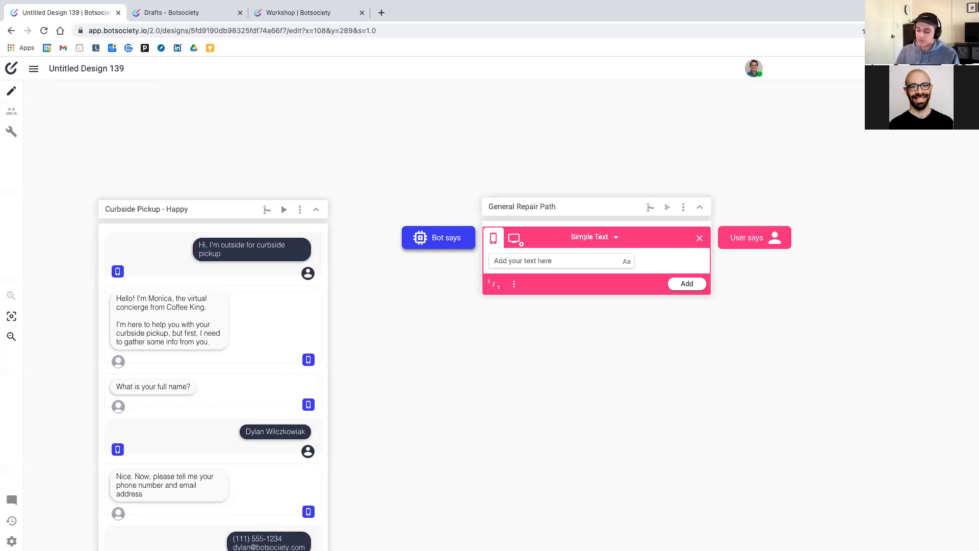
{"action": "type", "text": "I'm lost"}
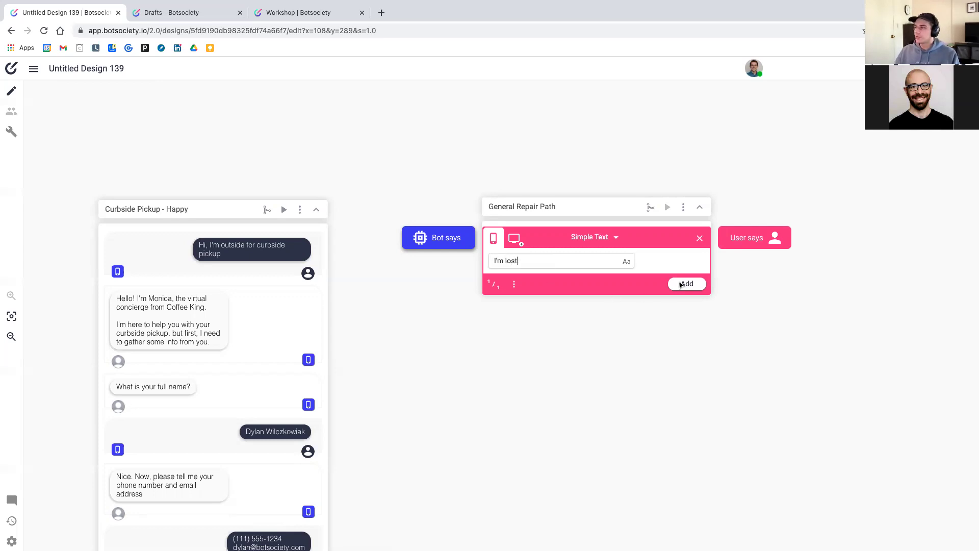
{"action": "left_click", "coordinate": [685, 284]}
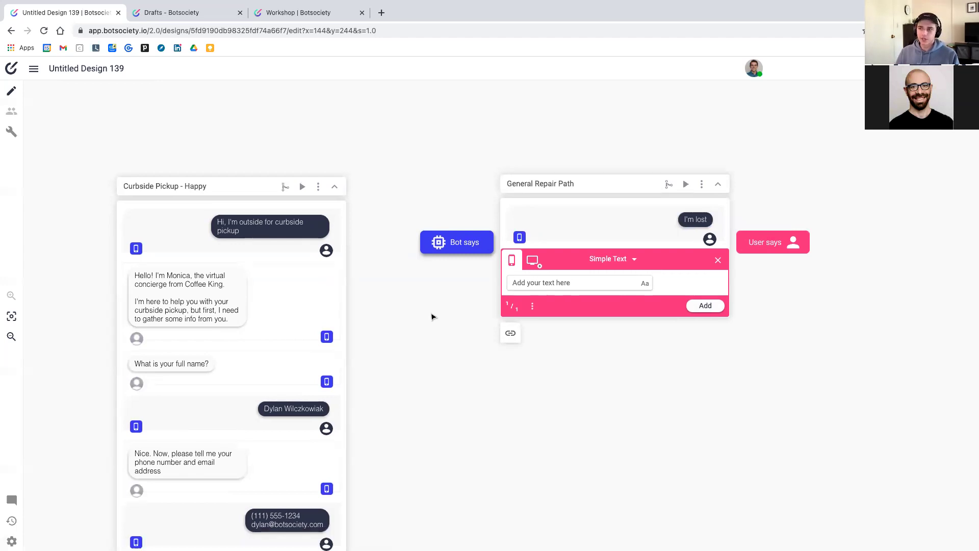
{"action": "scroll", "coordinate": [427, 318], "scroll_direction": "down", "scroll_amount": 2}
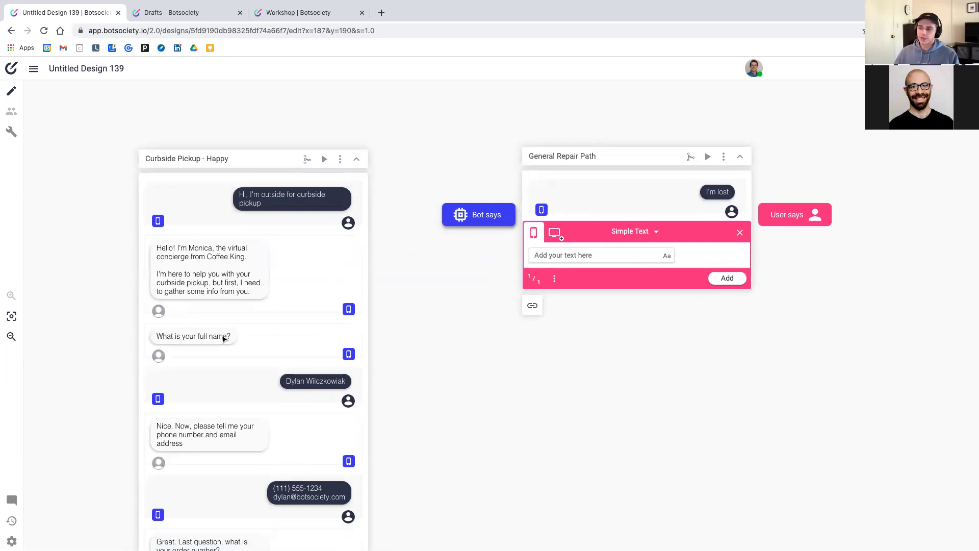
{"action": "scroll", "coordinate": [222, 339], "scroll_direction": "down", "scroll_amount": 5}
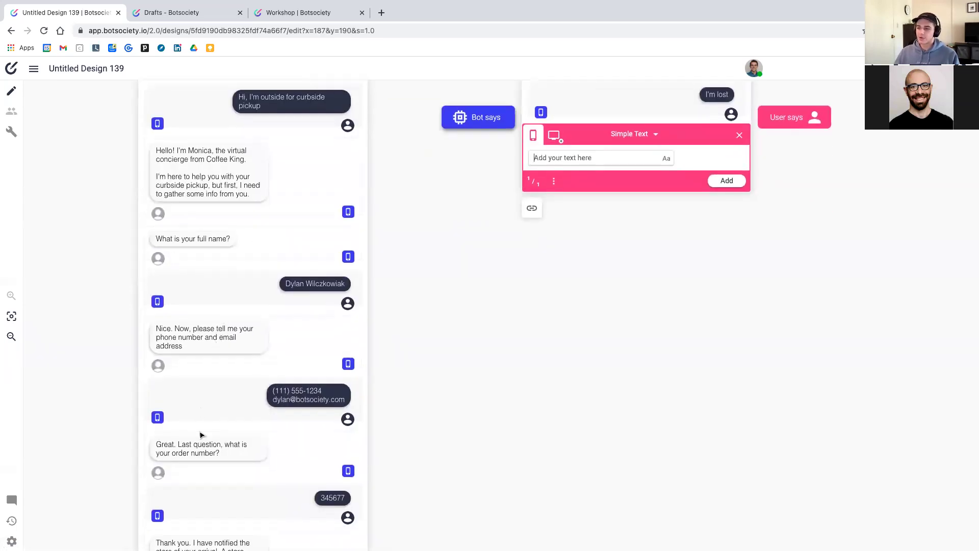
{"action": "scroll", "coordinate": [201, 450], "scroll_direction": "down", "scroll_amount": 1}
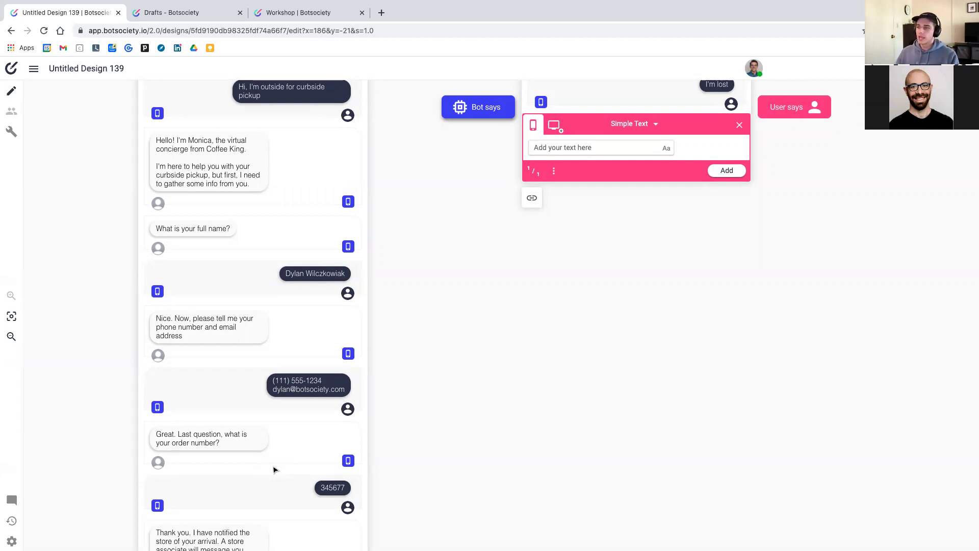
{"action": "scroll", "coordinate": [385, 344], "scroll_direction": "up", "scroll_amount": 1}
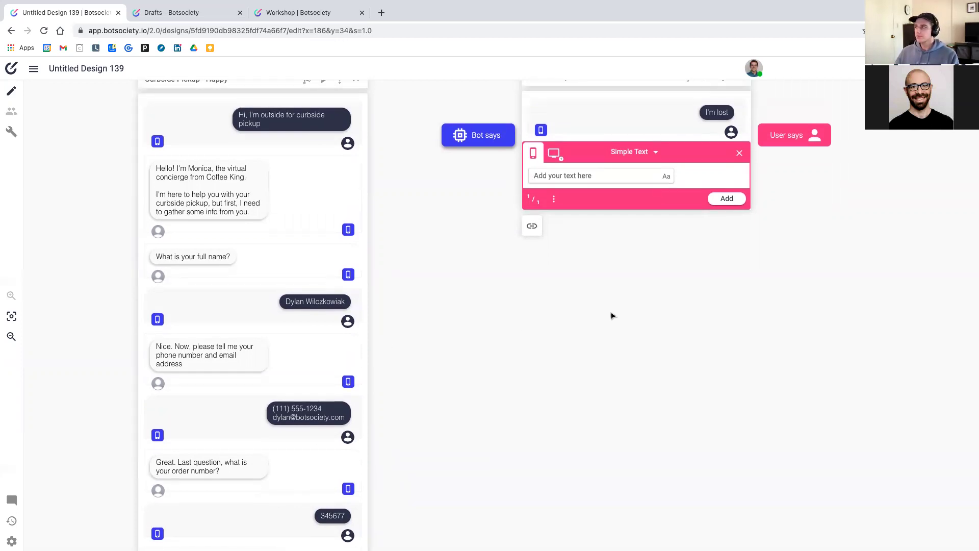
{"action": "scroll", "coordinate": [612, 315], "scroll_direction": "up", "scroll_amount": 2}
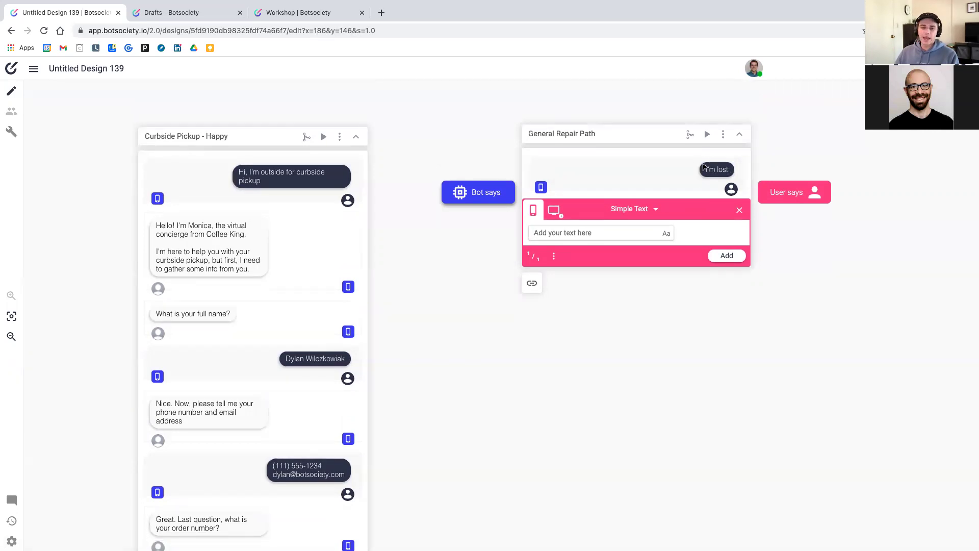
{"action": "scroll", "coordinate": [372, 277], "scroll_direction": "down", "scroll_amount": 2}
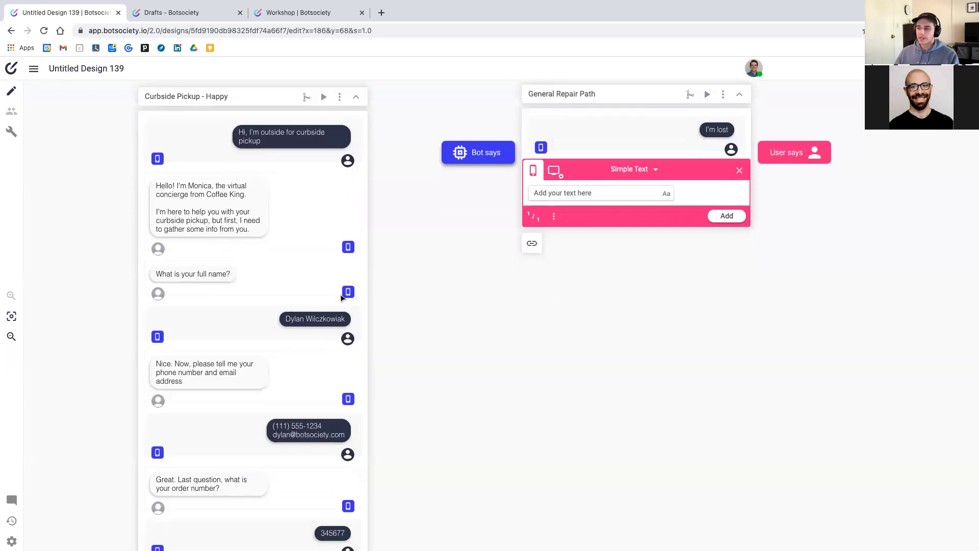
{"action": "scroll", "coordinate": [413, 370], "scroll_direction": "up", "scroll_amount": 2}
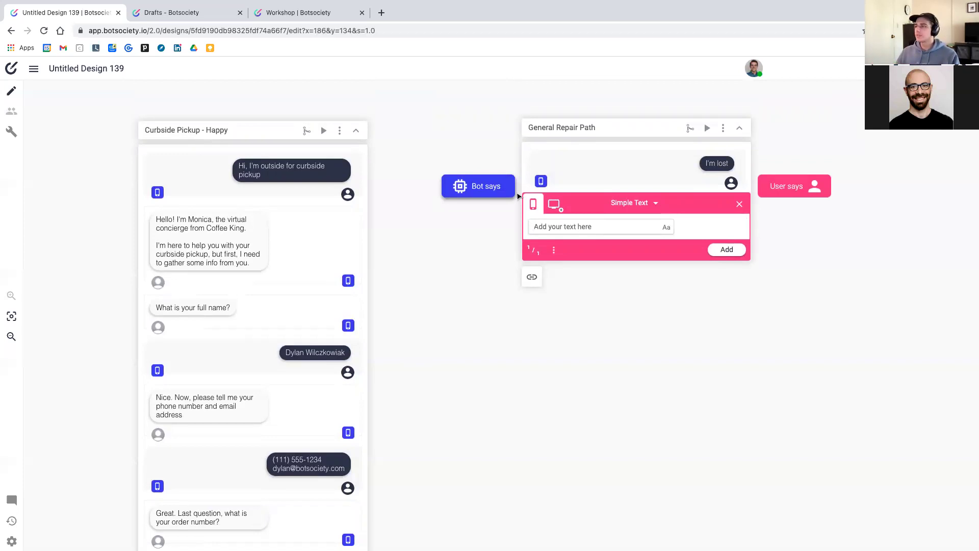
{"action": "left_click", "coordinate": [474, 186]}
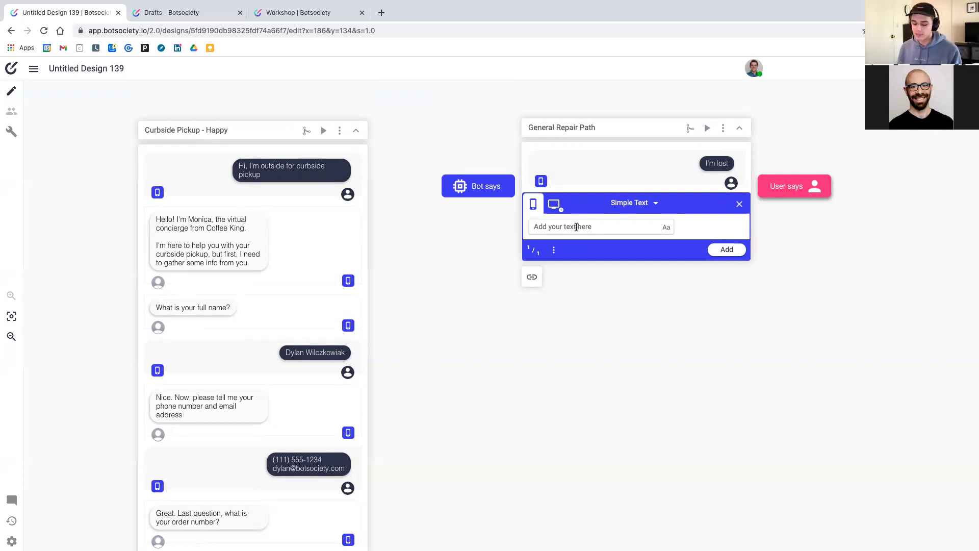
Add the bot reply "Sorry, I'm not sure what you mean by that. I'm still learning."
{"action": "type", "text": "I"}
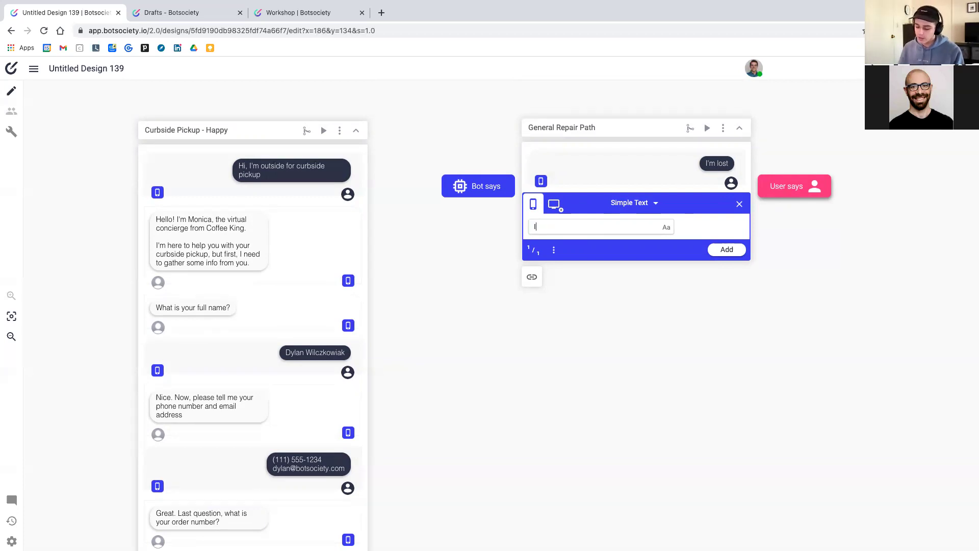
{"action": "type", "text": "'m not sure w"}
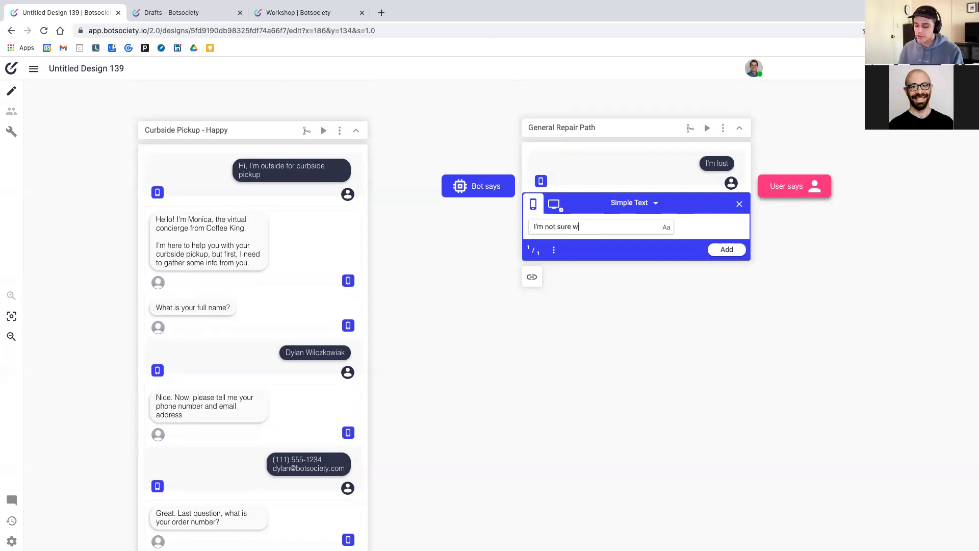
{"action": "type", "text": "hat you m"}
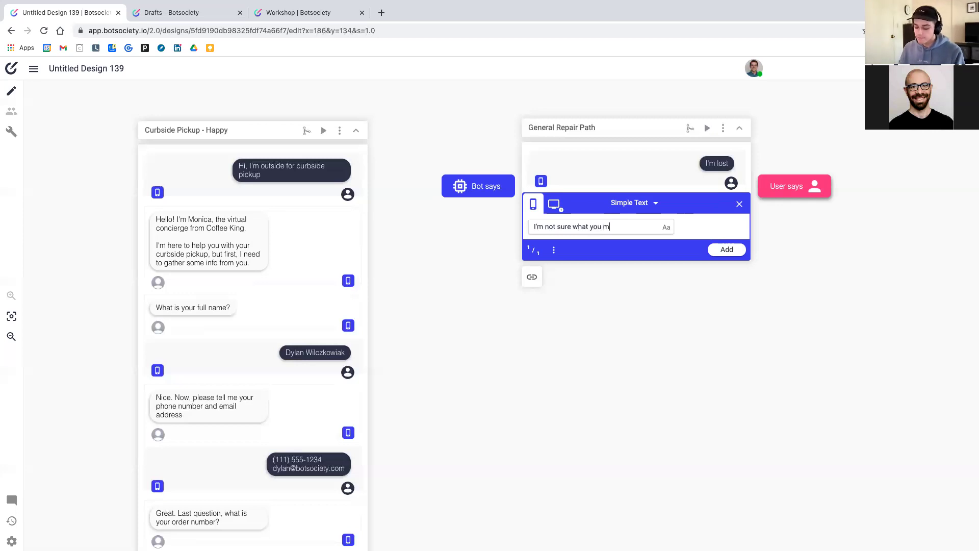
{"action": "type", "text": "ean by that. I'm"}
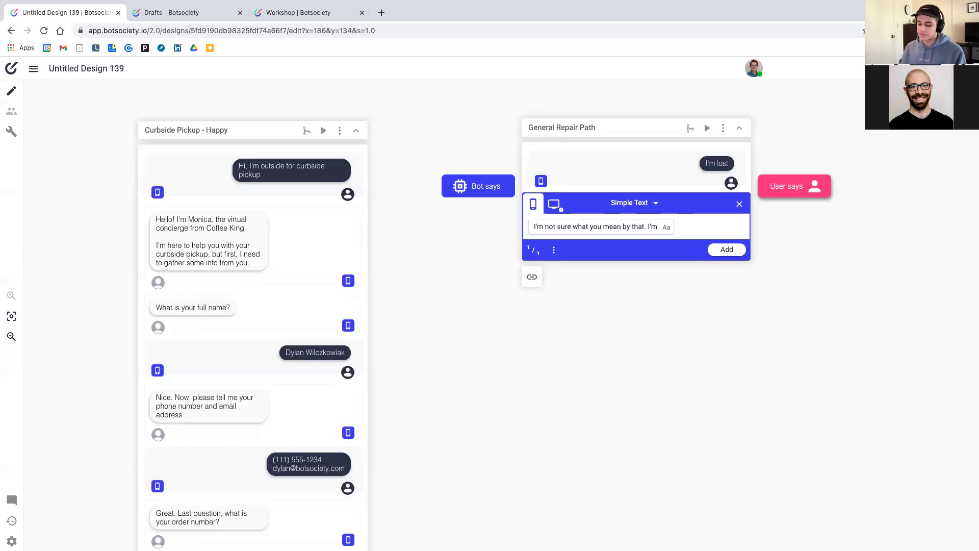
{"action": "type", "text": "still learning"}
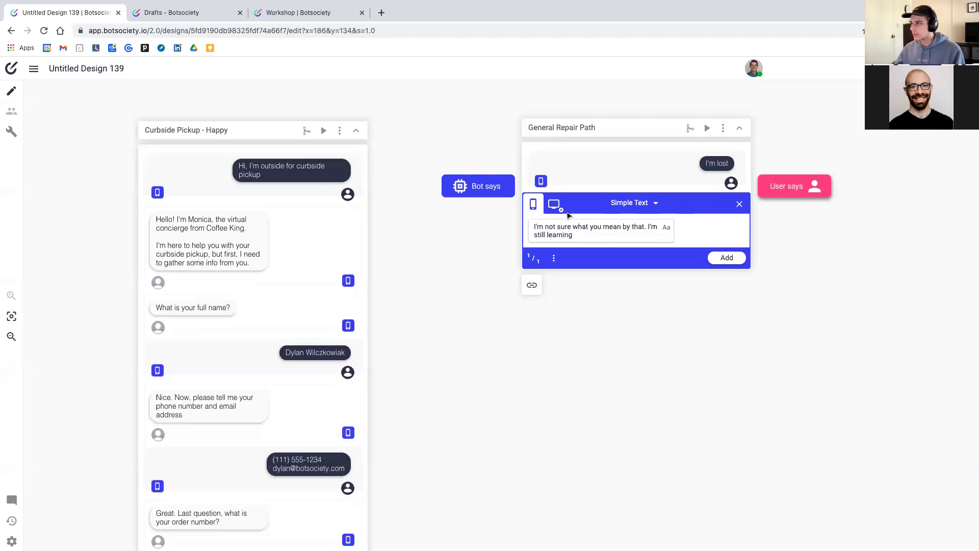
{"action": "type", "text": "Sorry ,"}
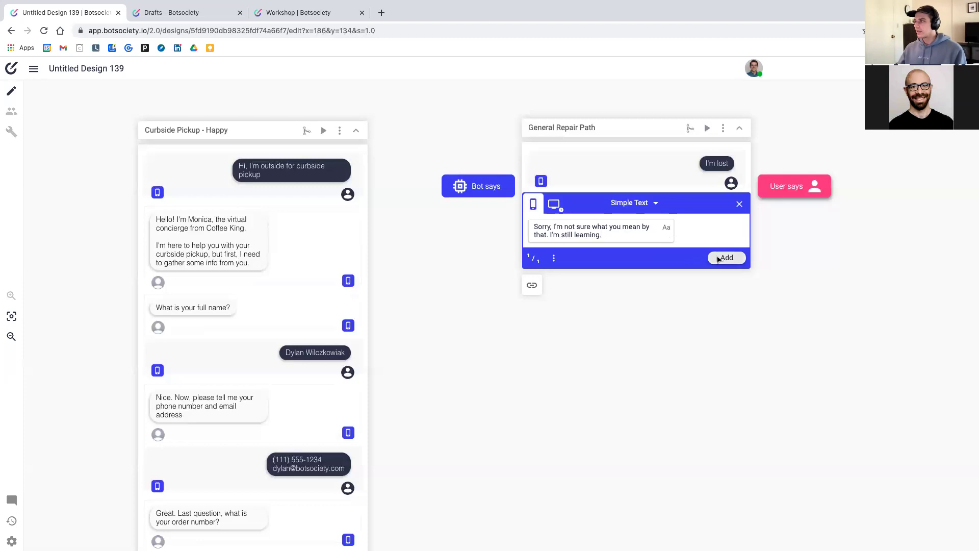
{"action": "left_click", "coordinate": [714, 258]}
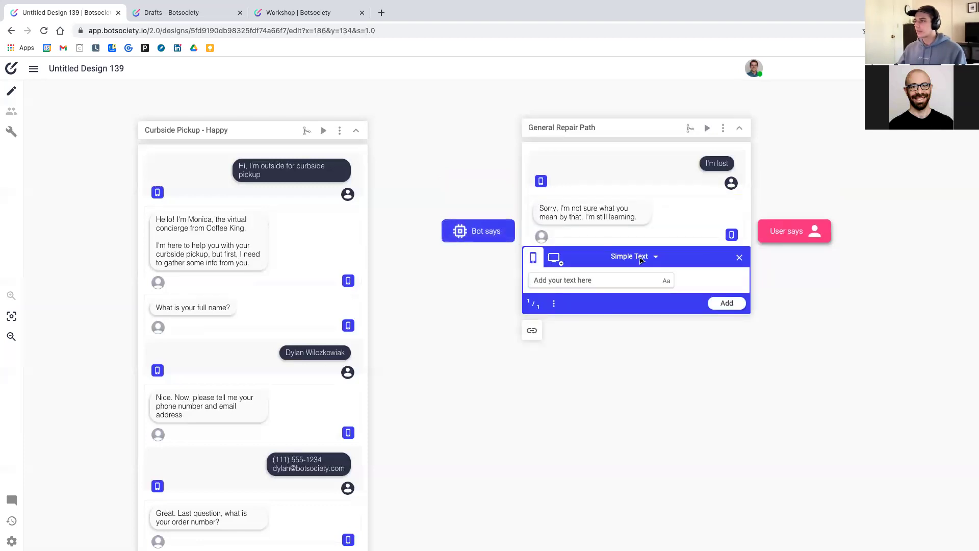
Make the next bot message a Buttons message with buttons 'Curbside Pickup' and 'Order coffee'
{"action": "left_click", "coordinate": [642, 259]}
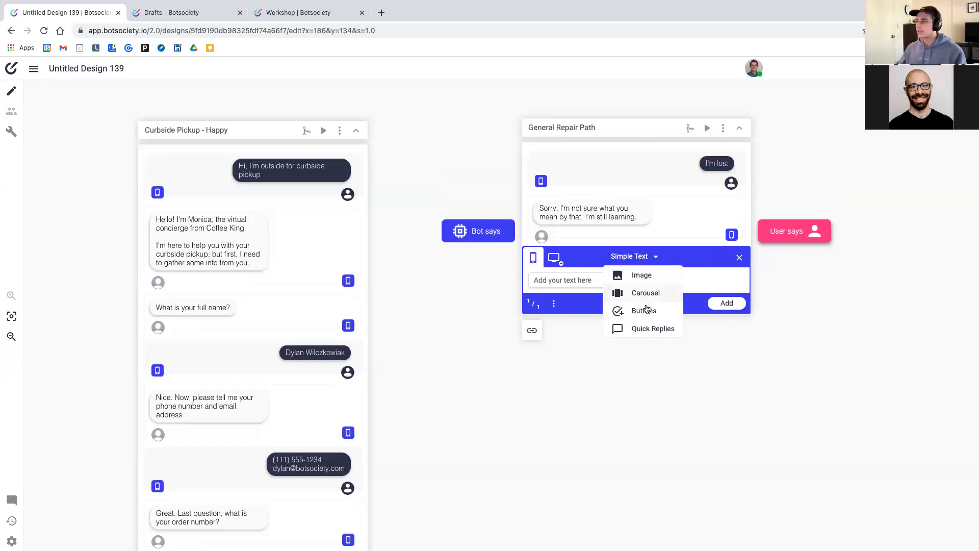
{"action": "left_click", "coordinate": [637, 311]}
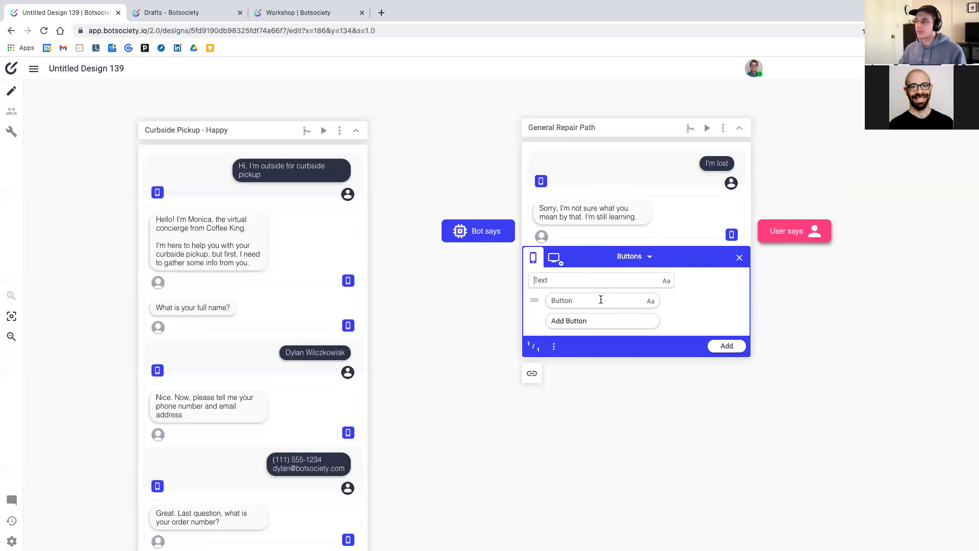
{"action": "left_click", "coordinate": [601, 300]}
{"action": "type", "text": "Curbside Pickup"}
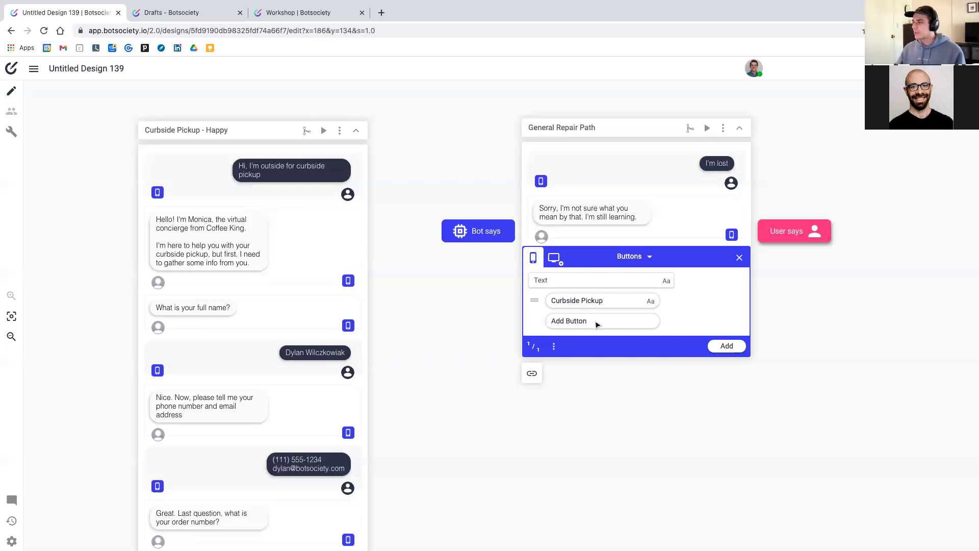
{"action": "left_click", "coordinate": [596, 323]}
{"action": "type", "text": "Order coffee"}
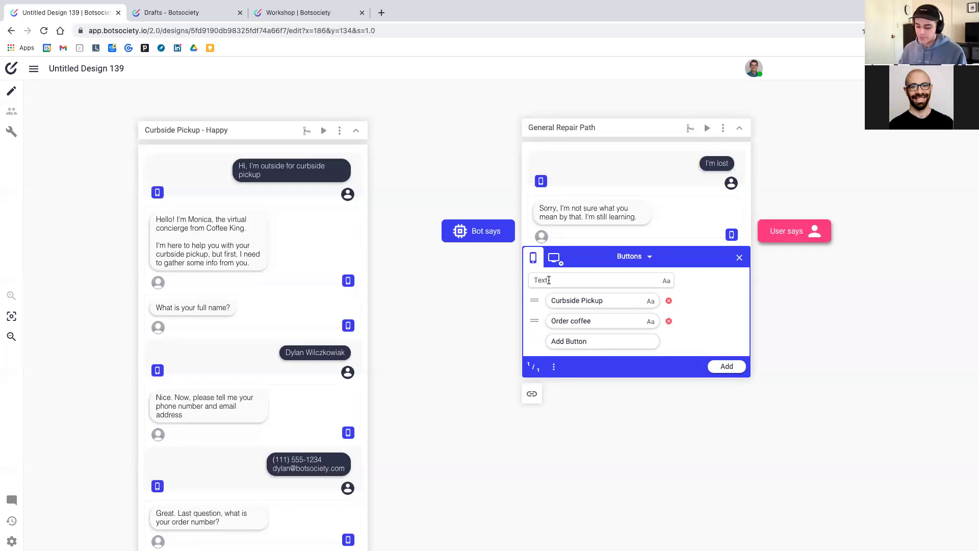
Give it the intro text 'Here are some things I can help you with' and add it to the path
{"action": "type", "text": "Here are "}
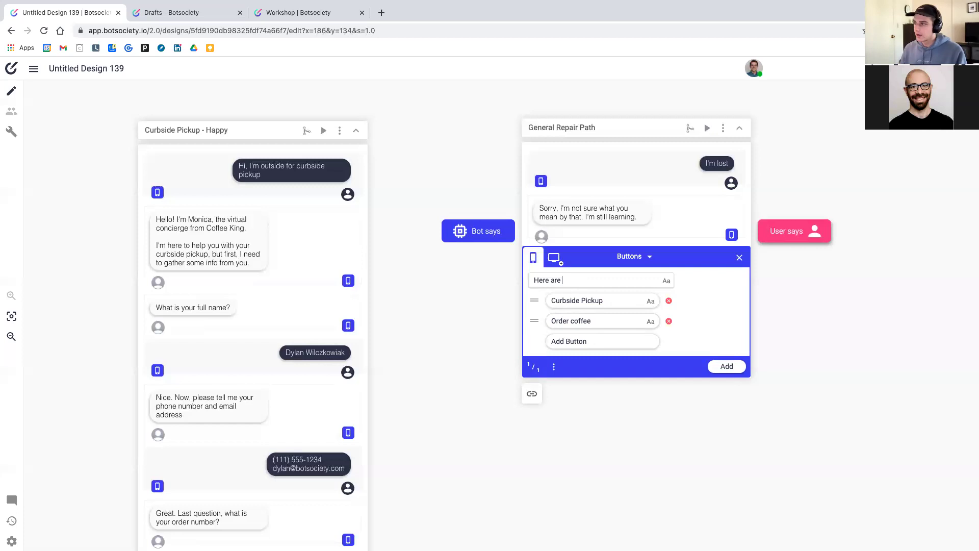
{"action": "type", "text": "some thing"}
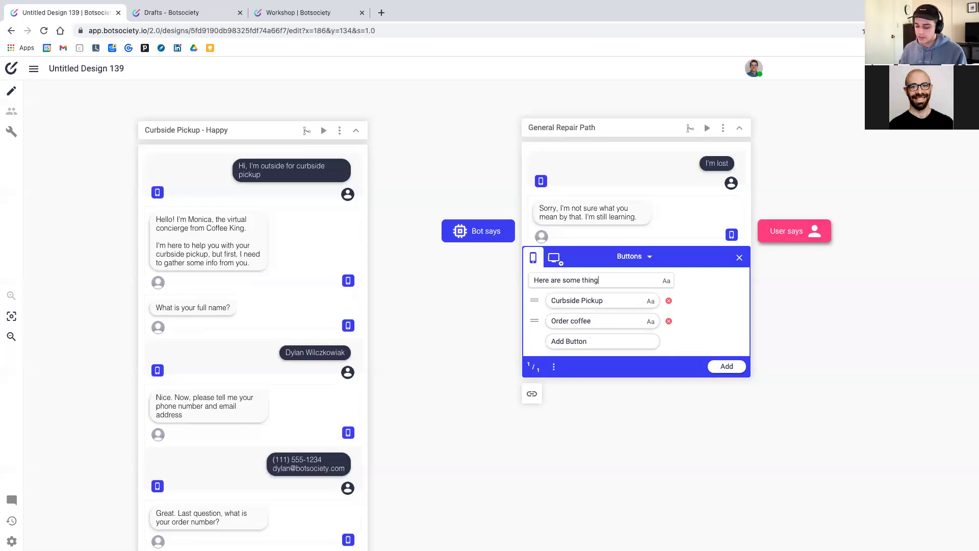
{"action": "type", "text": "s I can help you wit"}
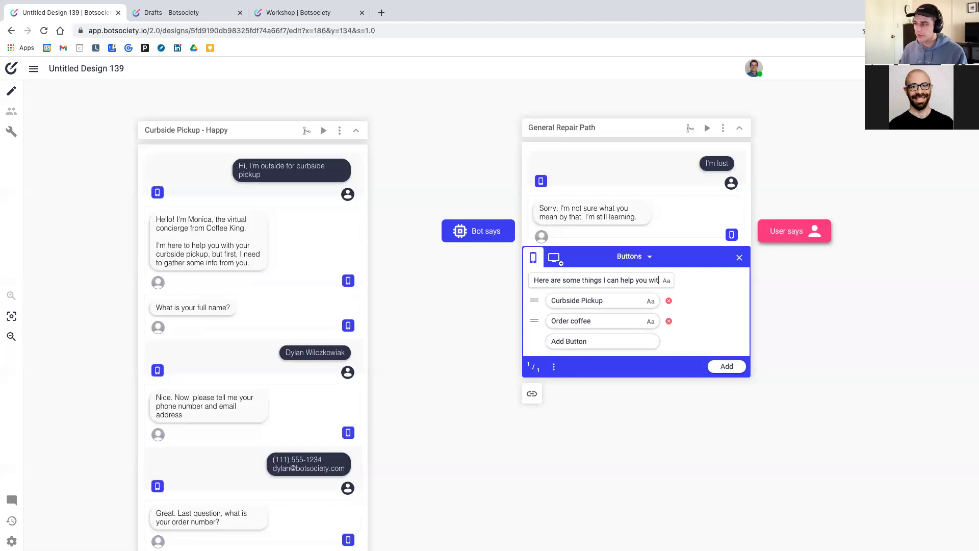
{"action": "type", "text": "h:"}
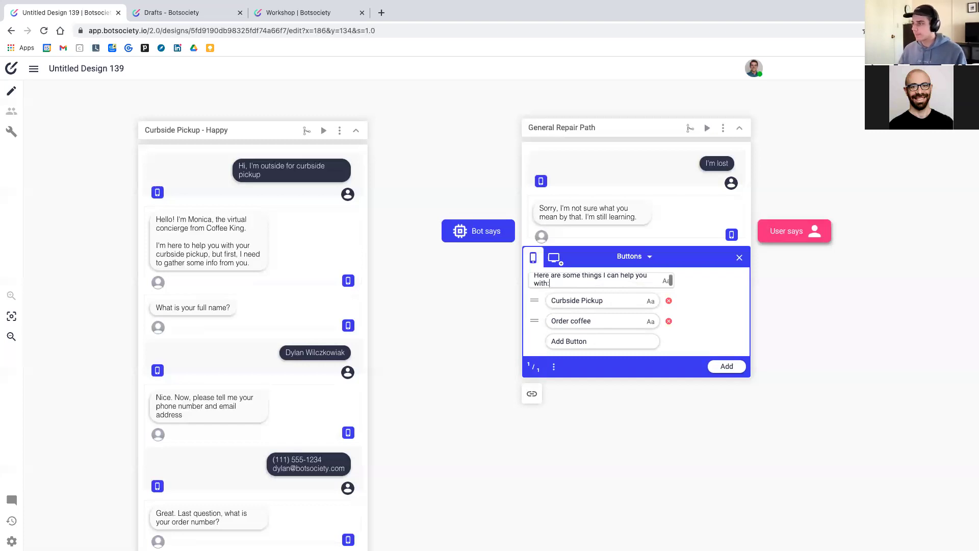
{"action": "scroll", "coordinate": [644, 315], "scroll_direction": "up", "scroll_amount": 1}
{"action": "scroll", "coordinate": [625, 296], "scroll_direction": "down", "scroll_amount": 1}
{"action": "scroll", "coordinate": [626, 297], "scroll_direction": "up", "scroll_amount": 1}
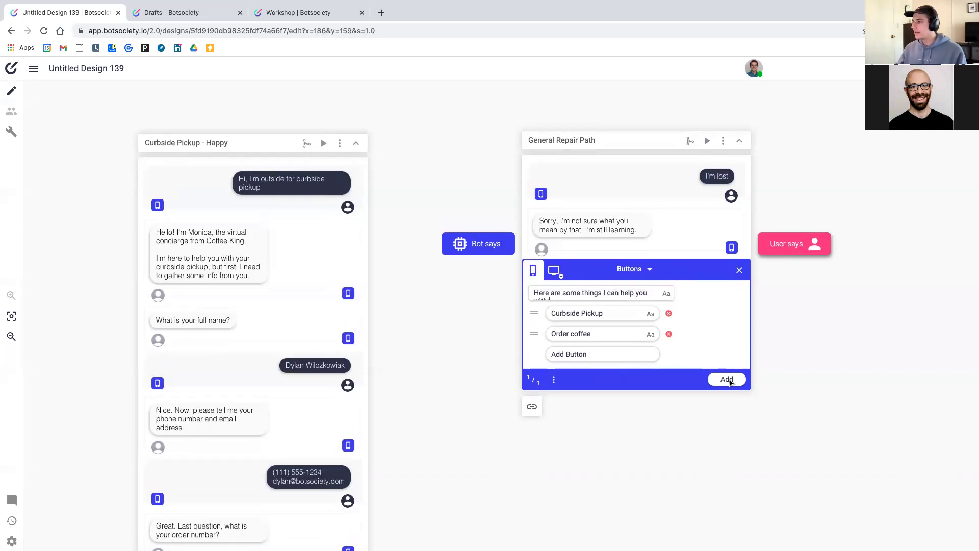
{"action": "left_click", "coordinate": [728, 381]}
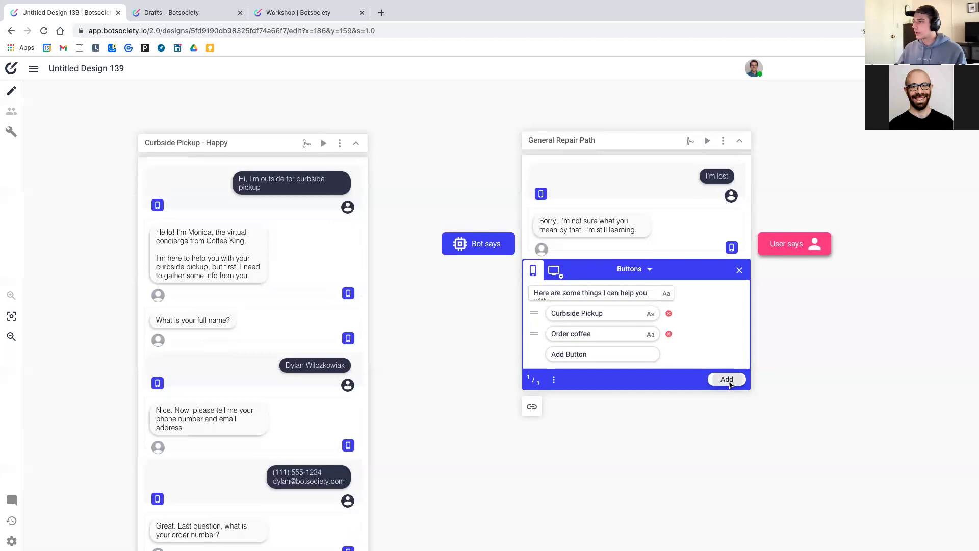
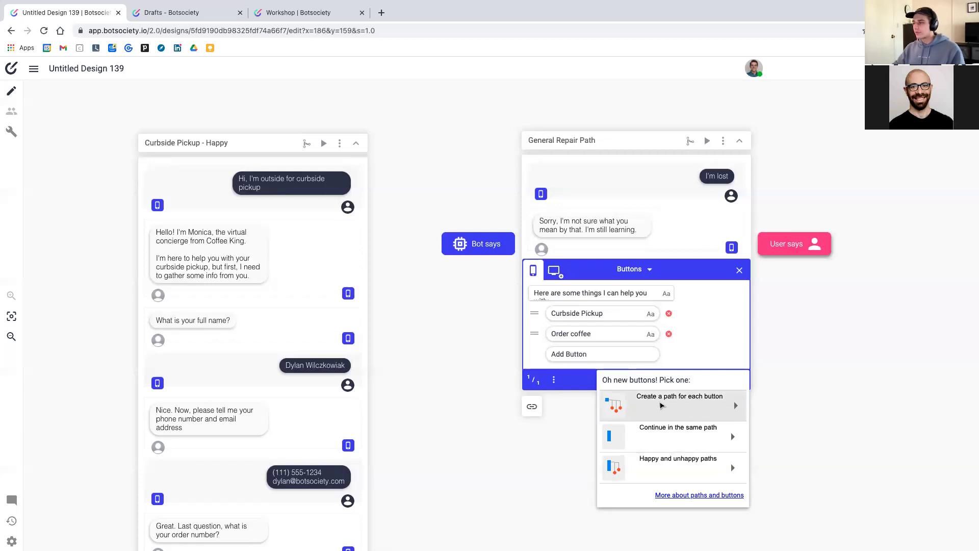
Create separate Curbside Pickup and Order coffee paths from the two buttons and arrange them to the right
{"action": "left_click", "coordinate": [662, 405]}
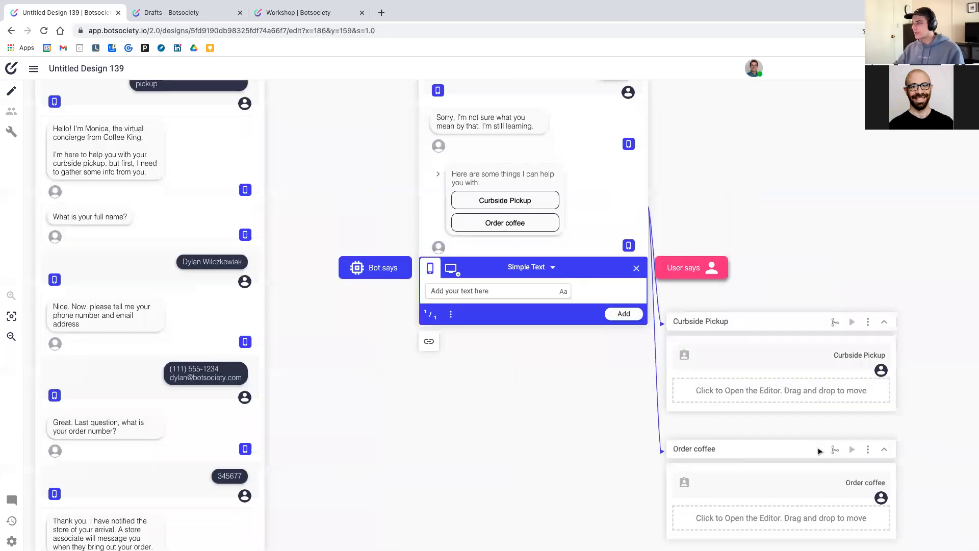
{"action": "left_click", "coordinate": [590, 193]}
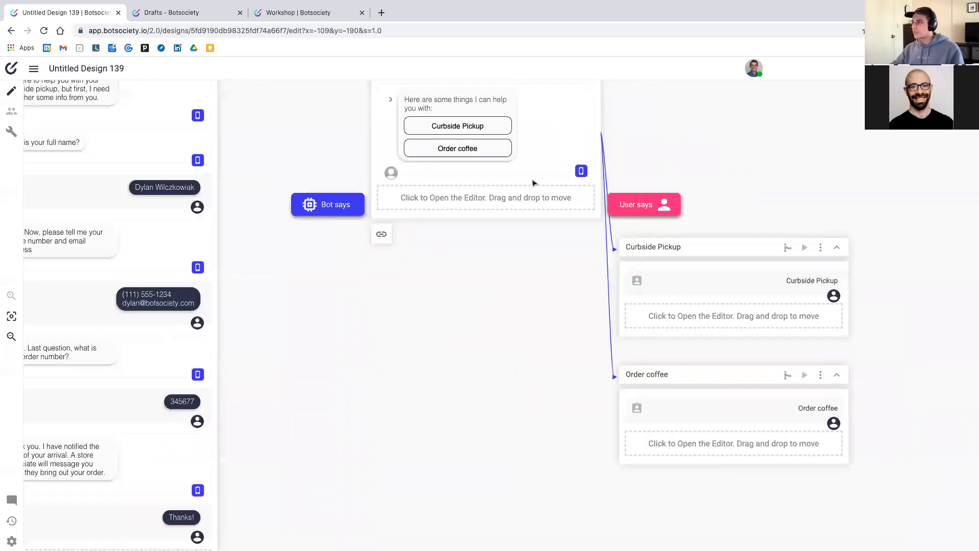
{"action": "left_click_drag", "start_coordinate": [741, 256], "coordinate": [827, 168]}
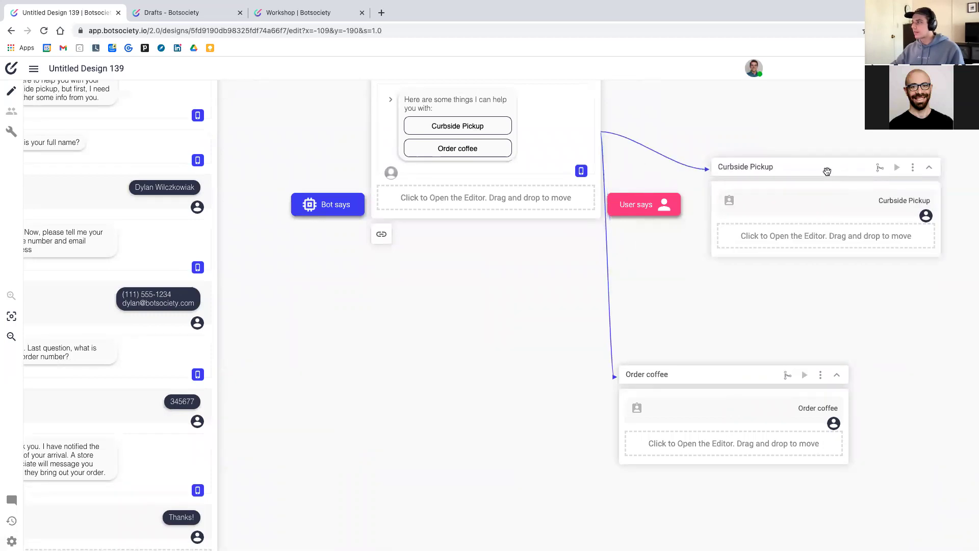
{"action": "left_click_drag", "start_coordinate": [734, 378], "coordinate": [818, 357]}
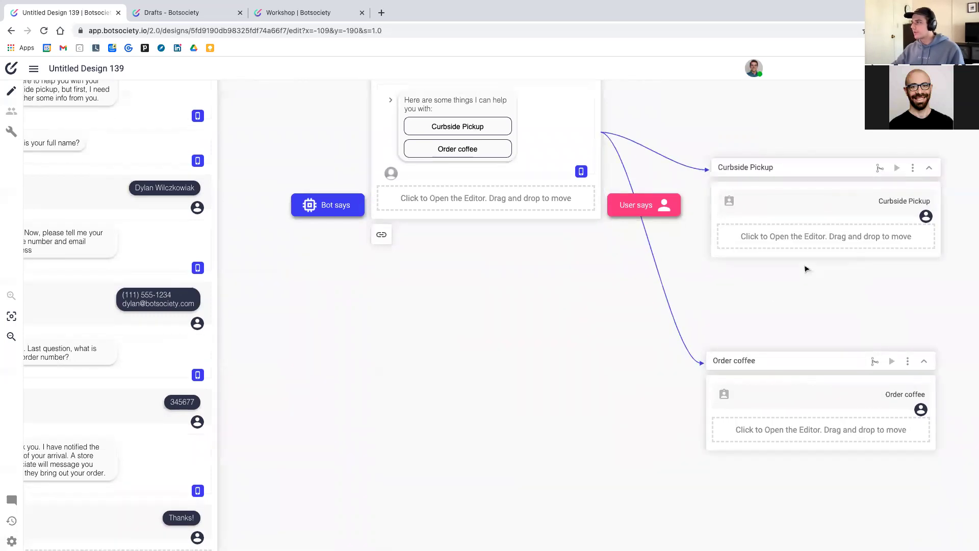
{"action": "scroll", "coordinate": [806, 269], "scroll_direction": "up", "scroll_amount": 3}
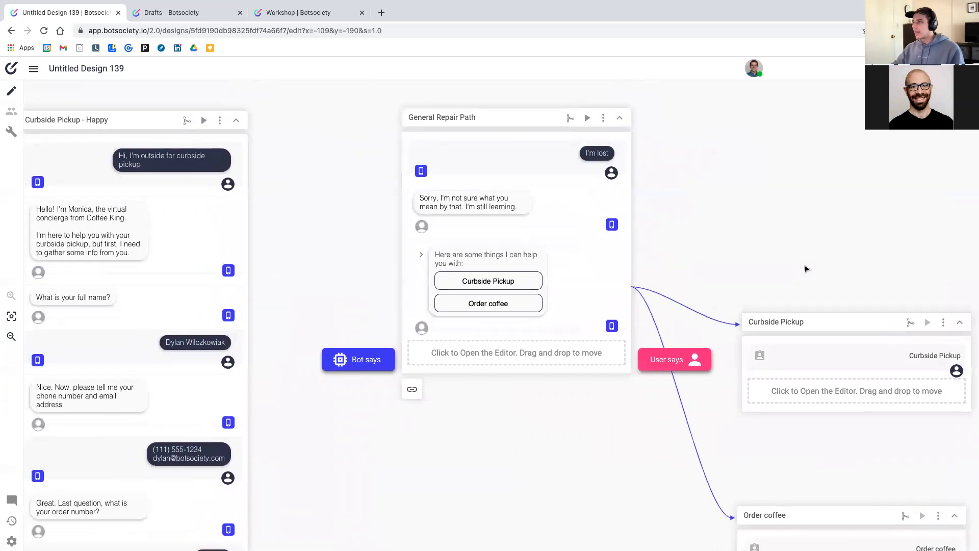
{"action": "scroll", "coordinate": [405, 223], "scroll_direction": "left", "scroll_amount": 3}
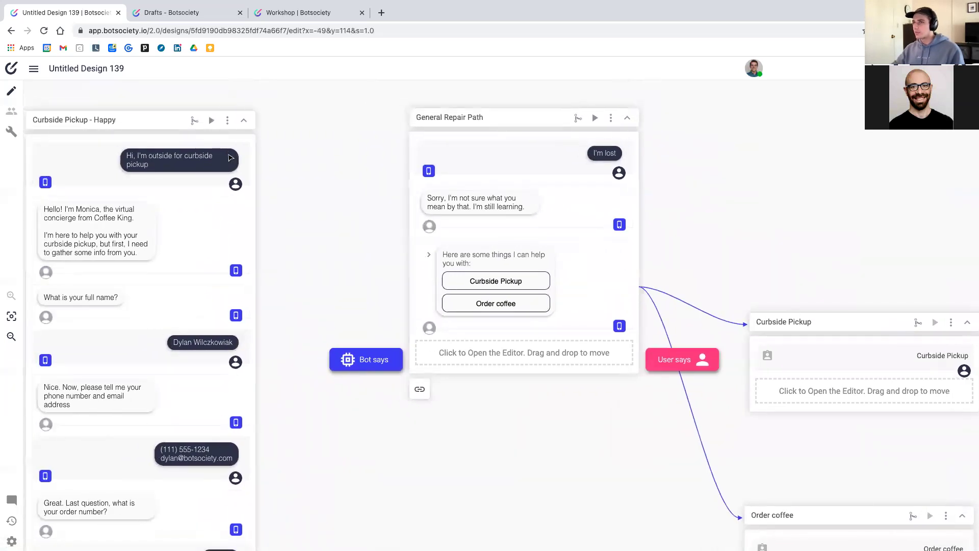
{"action": "scroll", "coordinate": [806, 324], "scroll_direction": "right", "scroll_amount": 3}
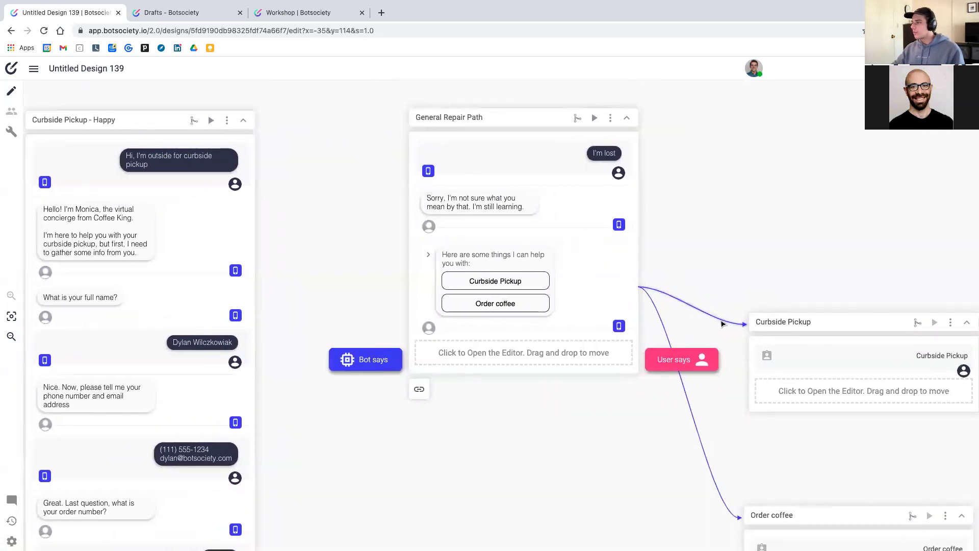
{"action": "left_click", "coordinate": [723, 323]}
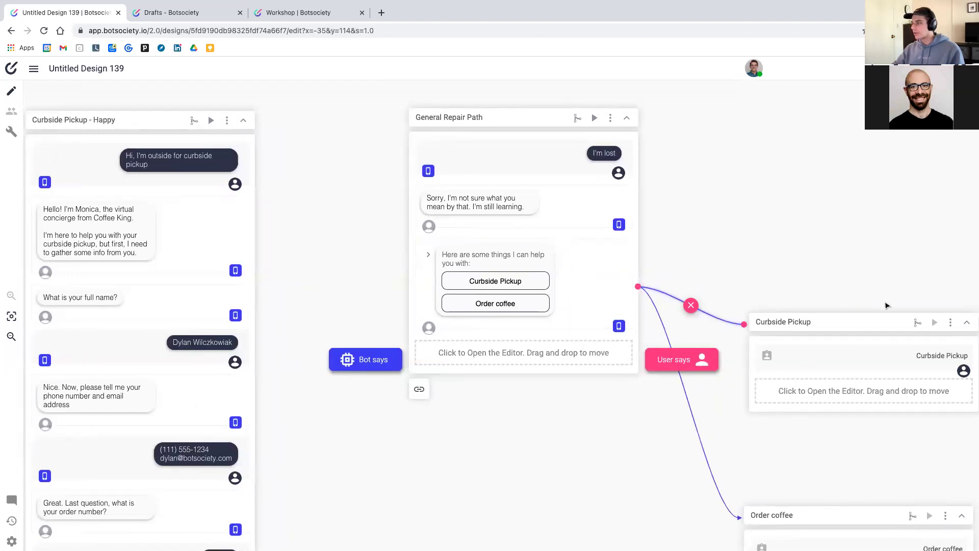
Relink the Curbside Pickup button to the Curbside Pickup - Happy card and move that card lower
{"action": "scroll", "coordinate": [814, 330], "scroll_direction": "left", "scroll_amount": 3}
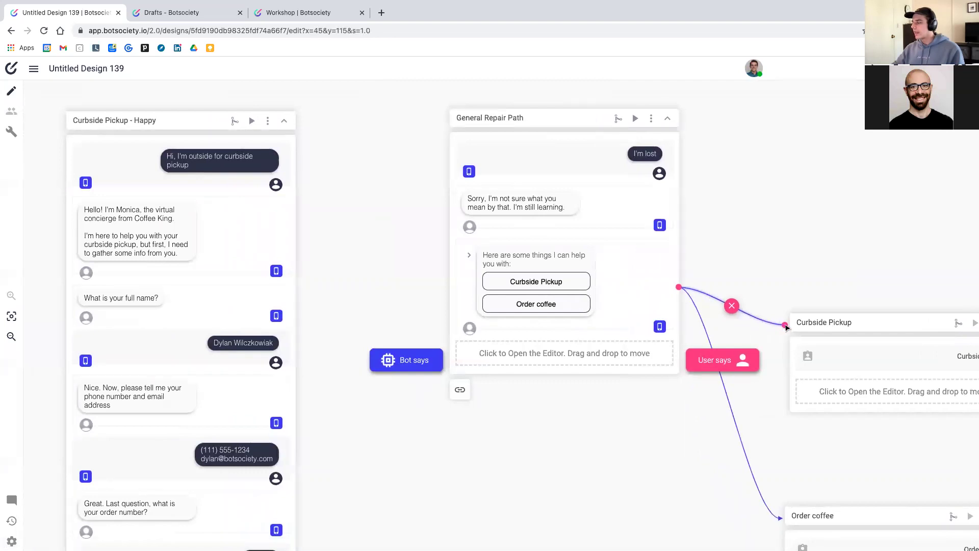
{"action": "left_click_drag", "start_coordinate": [785, 325], "coordinate": [282, 161]}
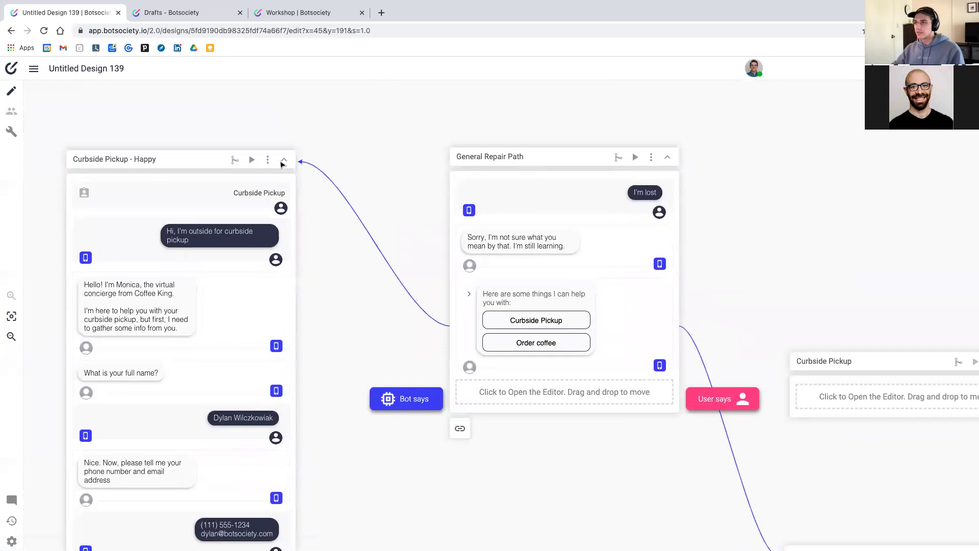
{"action": "left_click_drag", "start_coordinate": [180, 164], "coordinate": [178, 326]}
{"action": "scroll", "coordinate": [513, 327], "scroll_direction": "down", "scroll_amount": 2}
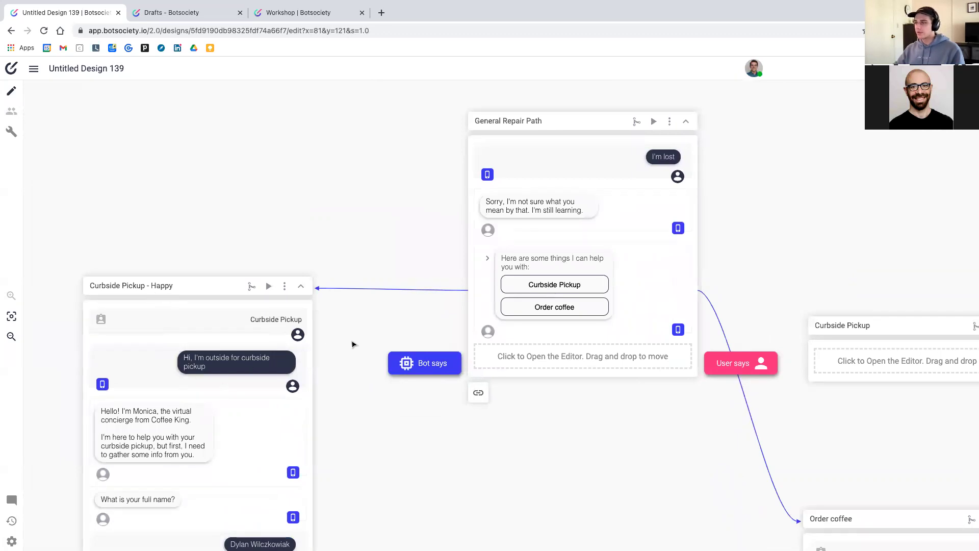
{"action": "scroll", "coordinate": [689, 363], "scroll_direction": "down", "scroll_amount": 3}
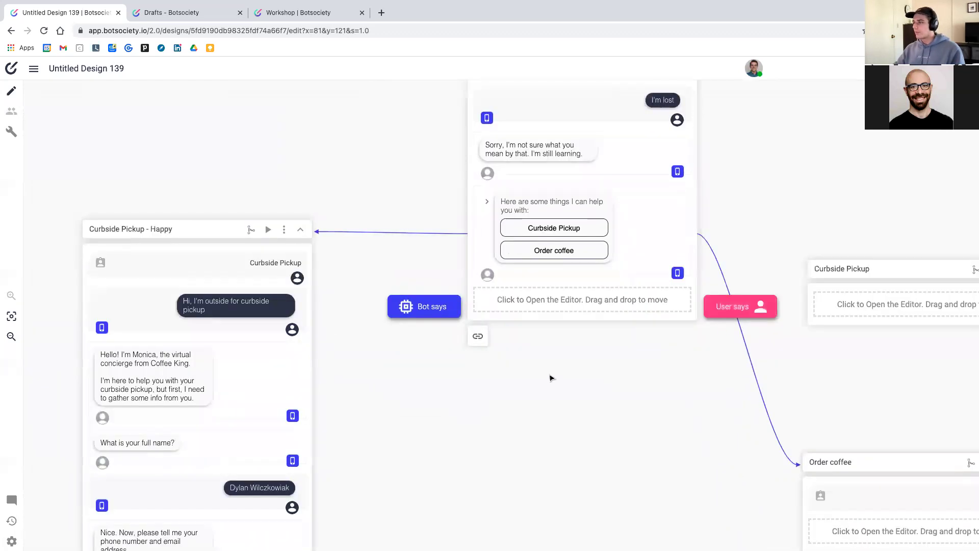
{"action": "scroll", "coordinate": [694, 359], "scroll_direction": "right", "scroll_amount": 4}
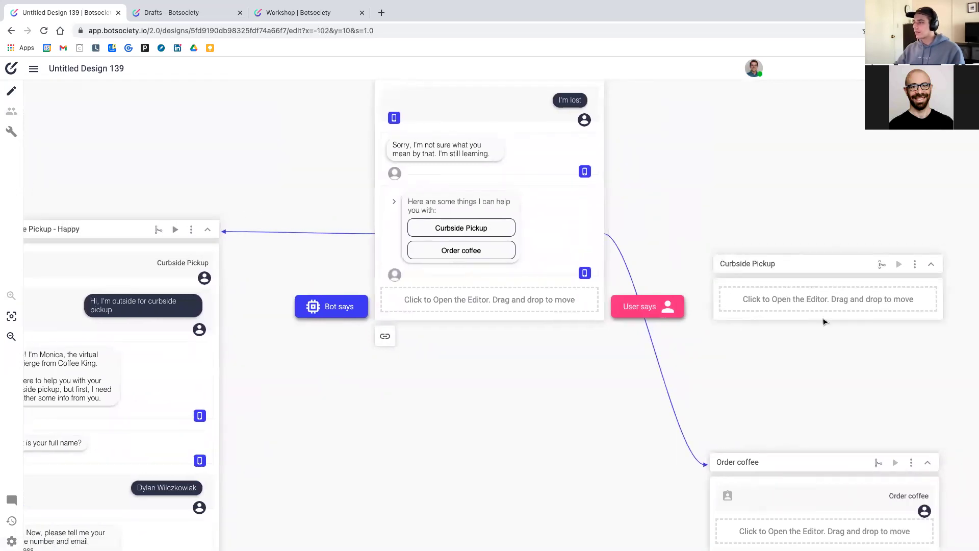
{"action": "scroll", "coordinate": [827, 321], "scroll_direction": "down", "scroll_amount": 1}
Delete the empty Curbside Pickup path
{"action": "left_click", "coordinate": [915, 240]}
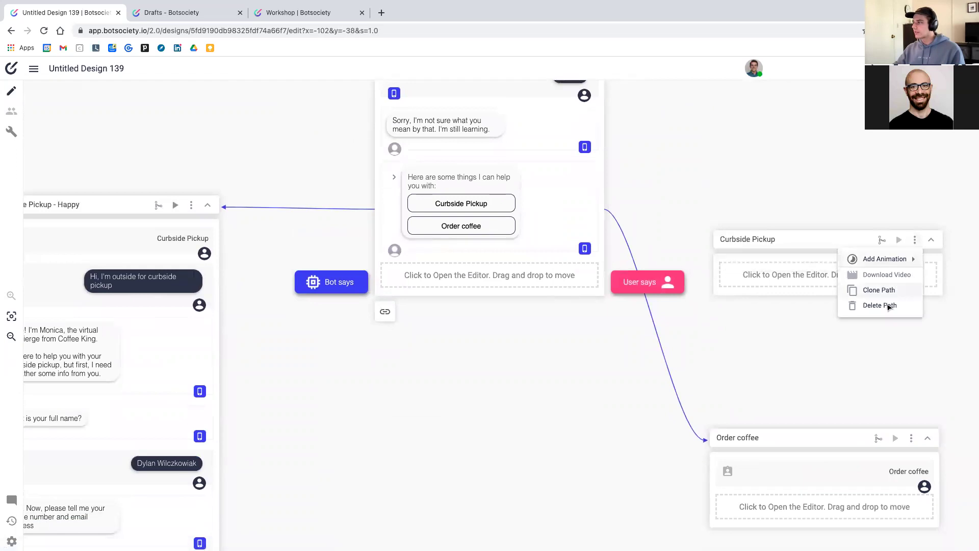
{"action": "left_click", "coordinate": [880, 305]}
{"action": "left_click", "coordinate": [557, 334]}
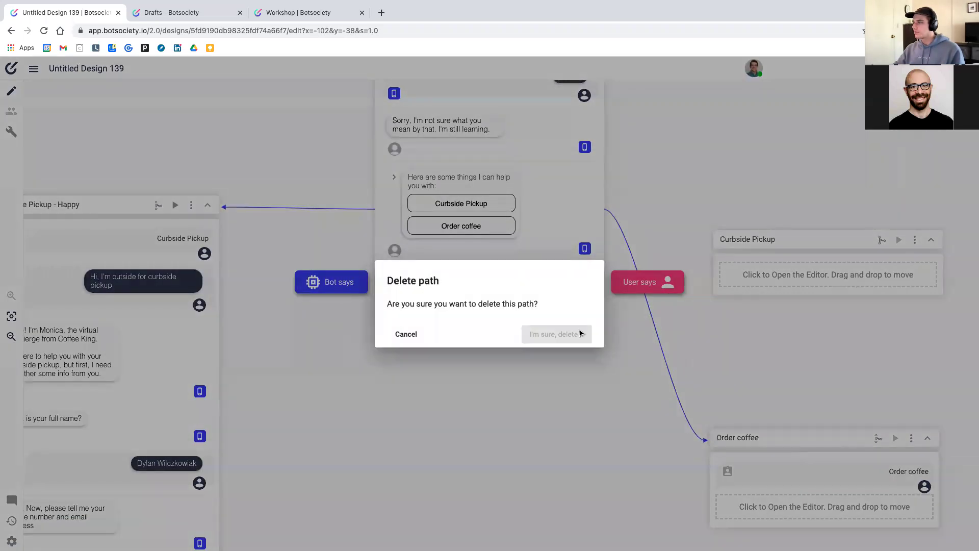
Move the Curbside Pickup - Happy card up and right, then play the conversation preview
{"action": "left_click_drag", "start_coordinate": [102, 204], "coordinate": [149, 193]}
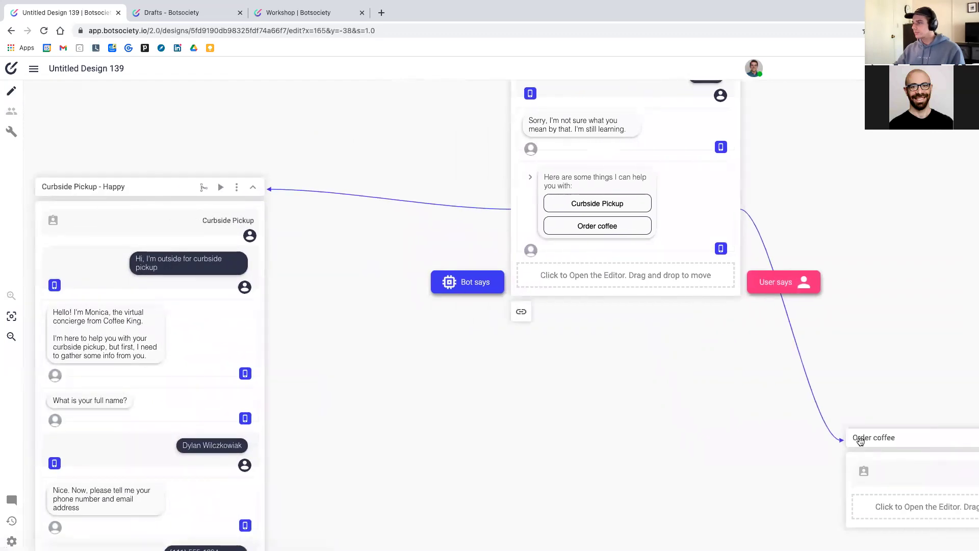
{"action": "scroll", "coordinate": [386, 310], "scroll_direction": "up", "scroll_amount": 2}
{"action": "scroll", "coordinate": [386, 311], "scroll_direction": "up", "scroll_amount": 1}
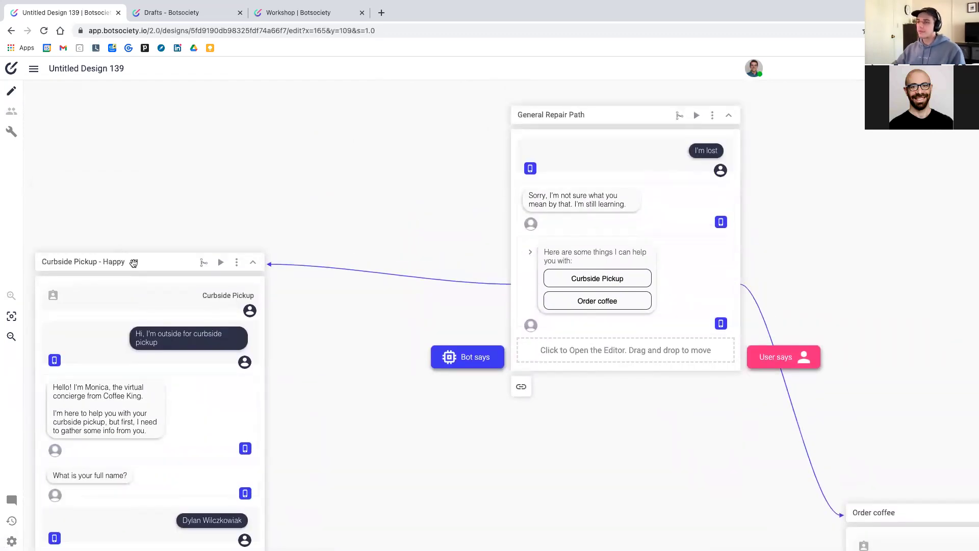
{"action": "left_click_drag", "start_coordinate": [142, 239], "coordinate": [163, 128]}
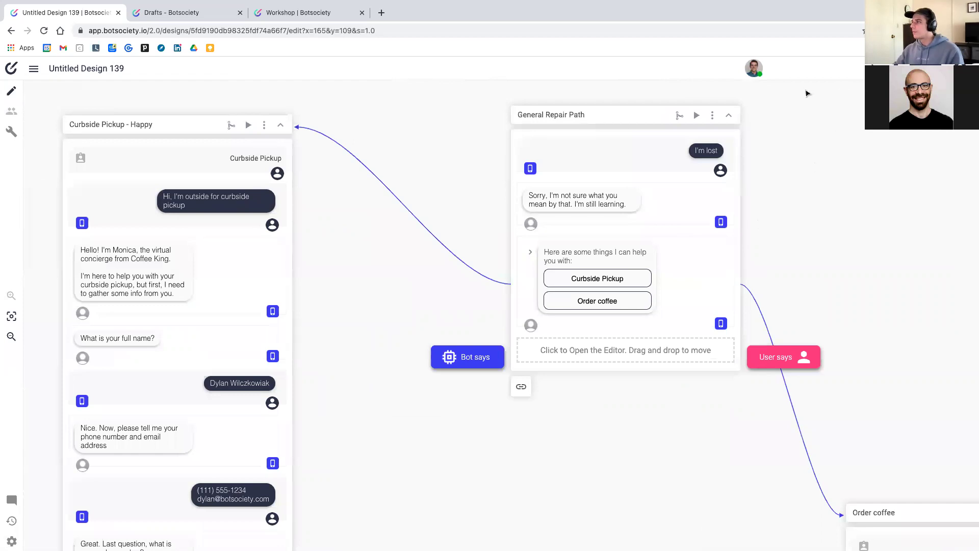
{"action": "left_click", "coordinate": [696, 115]}
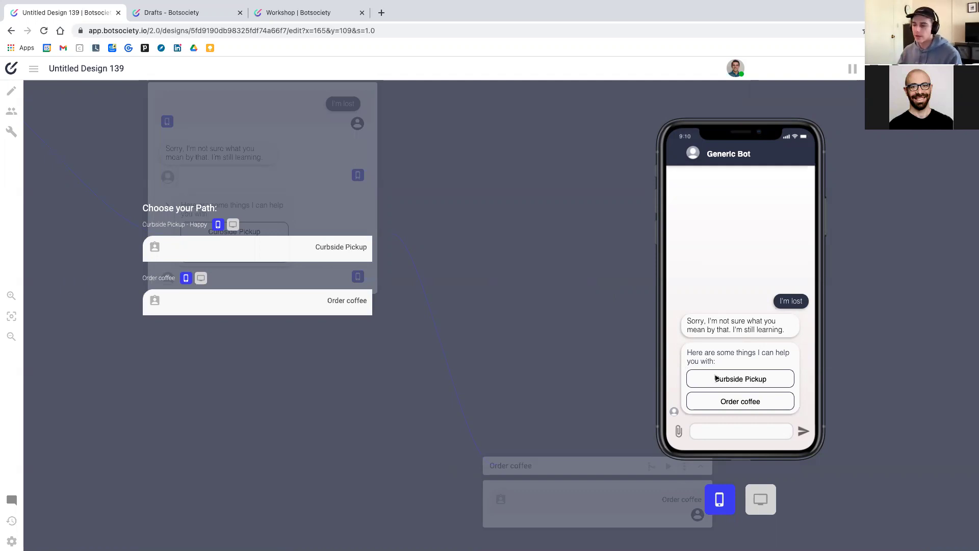
{"action": "left_click", "coordinate": [275, 249]}
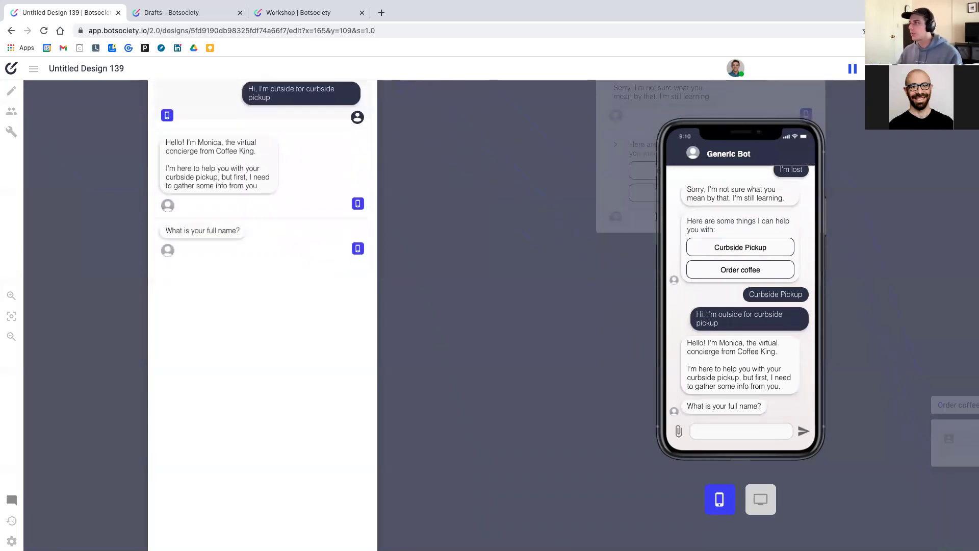
{"action": "left_click", "coordinate": [416, 183]}
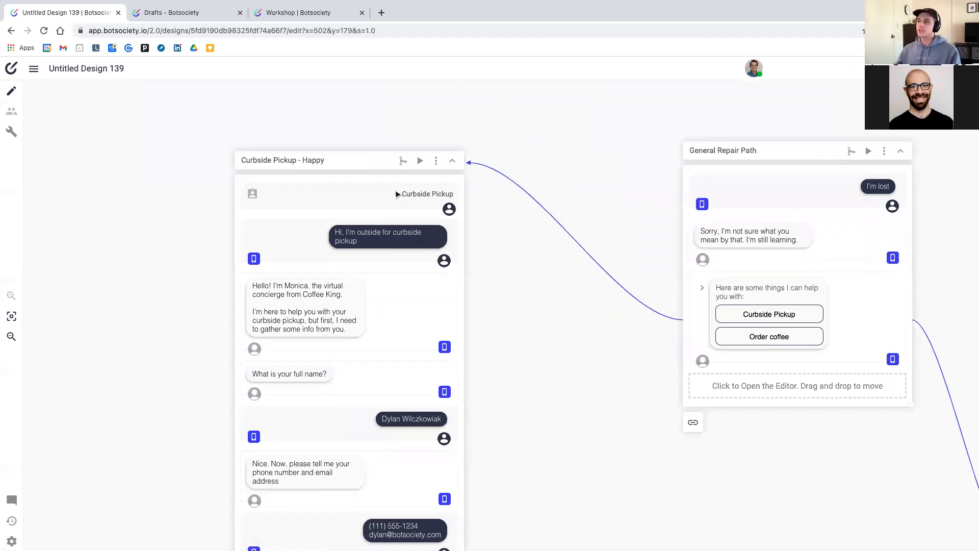
{"action": "scroll", "coordinate": [566, 332], "scroll_direction": "right", "scroll_amount": 10}
{"action": "scroll", "coordinate": [567, 332], "scroll_direction": "down", "scroll_amount": 4}
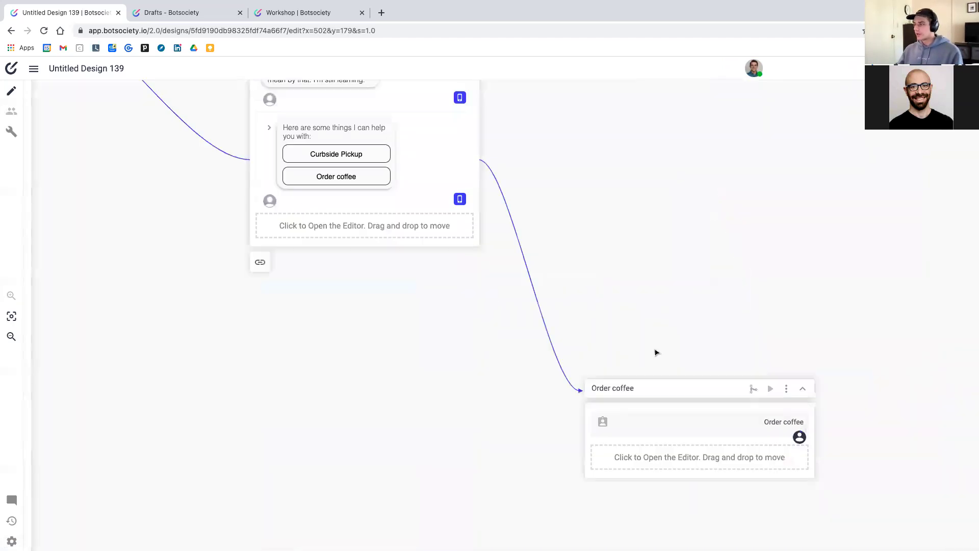
{"action": "left_click_drag", "start_coordinate": [667, 388], "coordinate": [675, 139]}
{"action": "scroll", "coordinate": [625, 179], "scroll_direction": "up", "scroll_amount": 2}
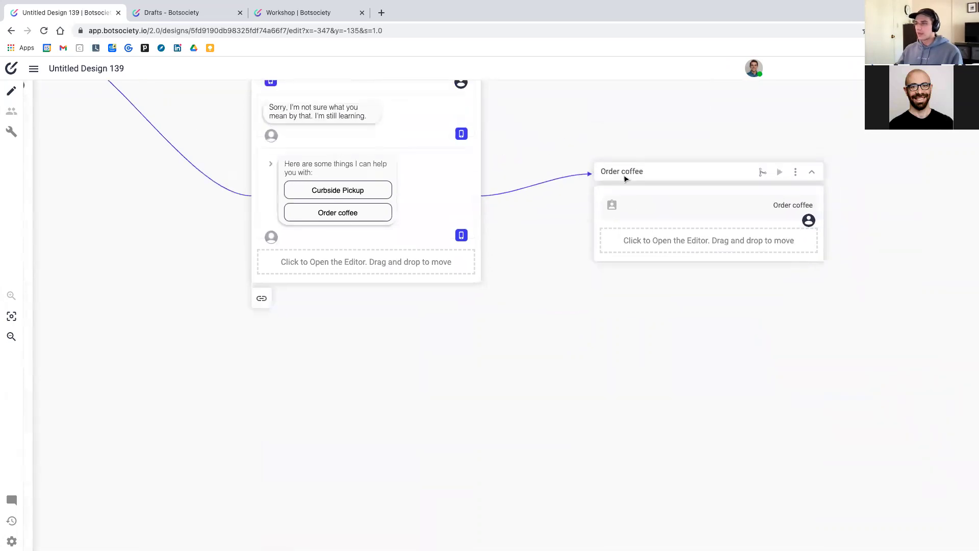
{"action": "scroll", "coordinate": [625, 179], "scroll_direction": "up", "scroll_amount": 3}
{"action": "left_click_drag", "start_coordinate": [689, 262], "coordinate": [690, 171]}
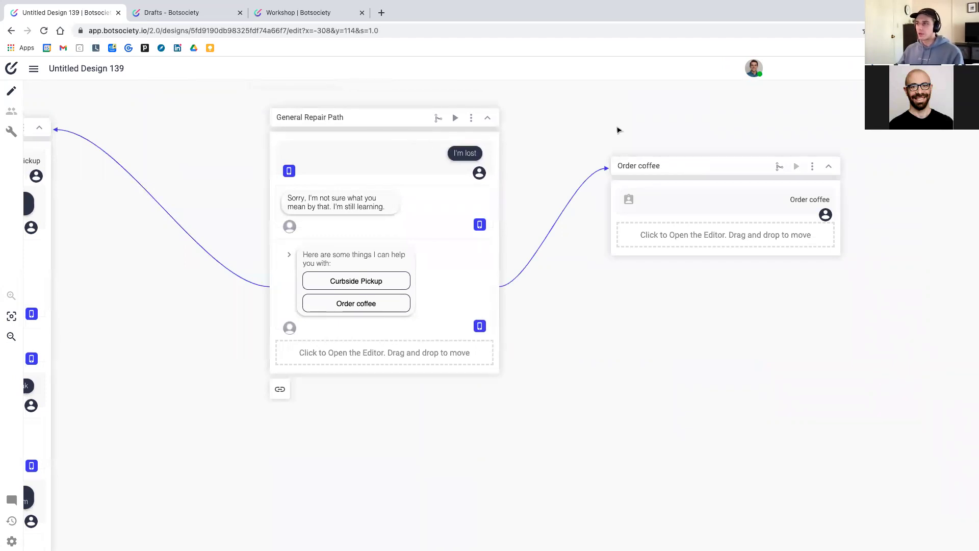
{"action": "scroll", "coordinate": [418, 157], "scroll_direction": "left", "scroll_amount": 5}
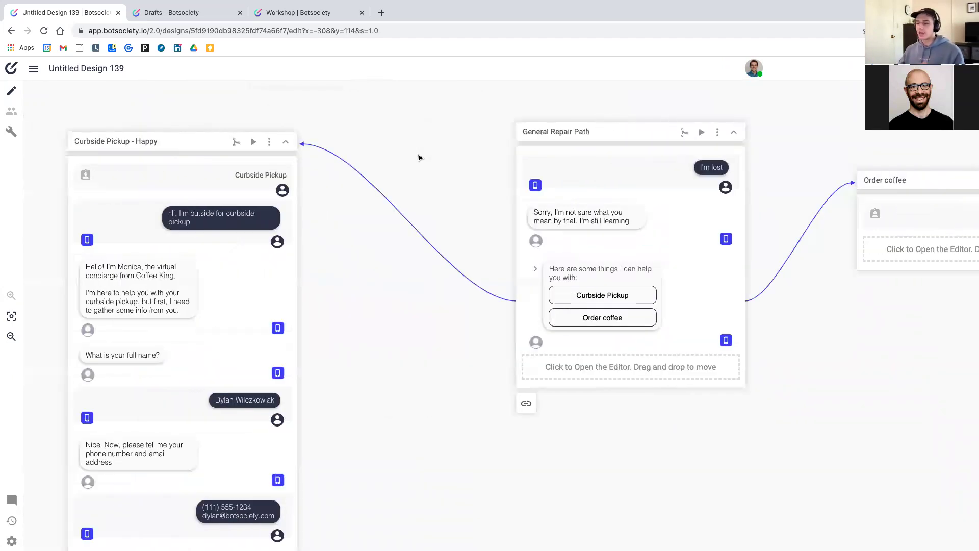
{"action": "scroll", "coordinate": [373, 155], "scroll_direction": "left", "scroll_amount": 2}
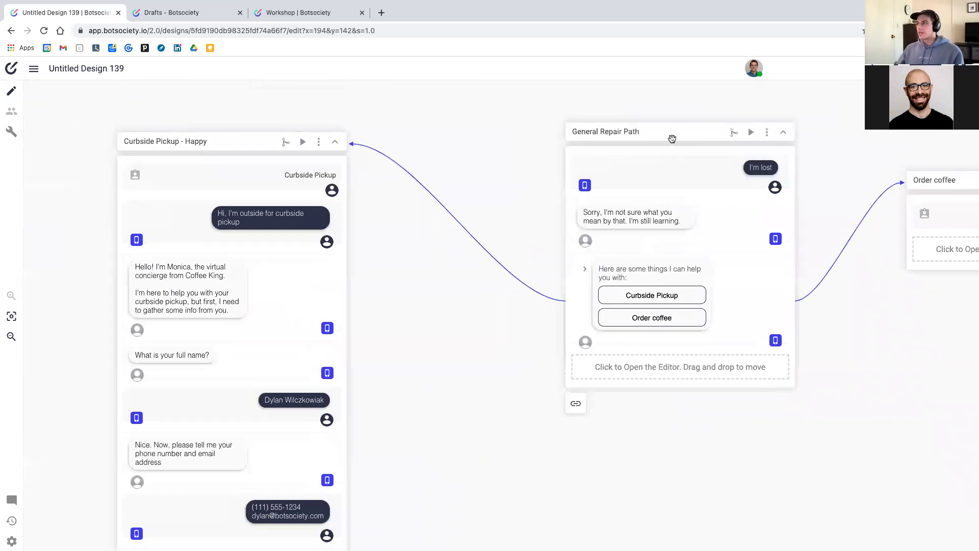
{"action": "left_click_drag", "start_coordinate": [672, 138], "coordinate": [701, 133]}
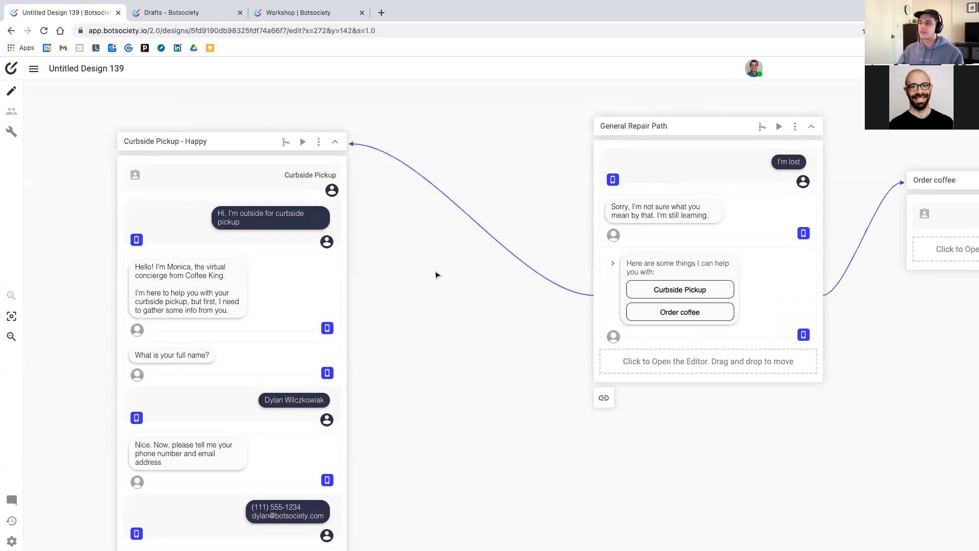
{"action": "scroll", "coordinate": [436, 275], "scroll_direction": "down", "scroll_amount": 1}
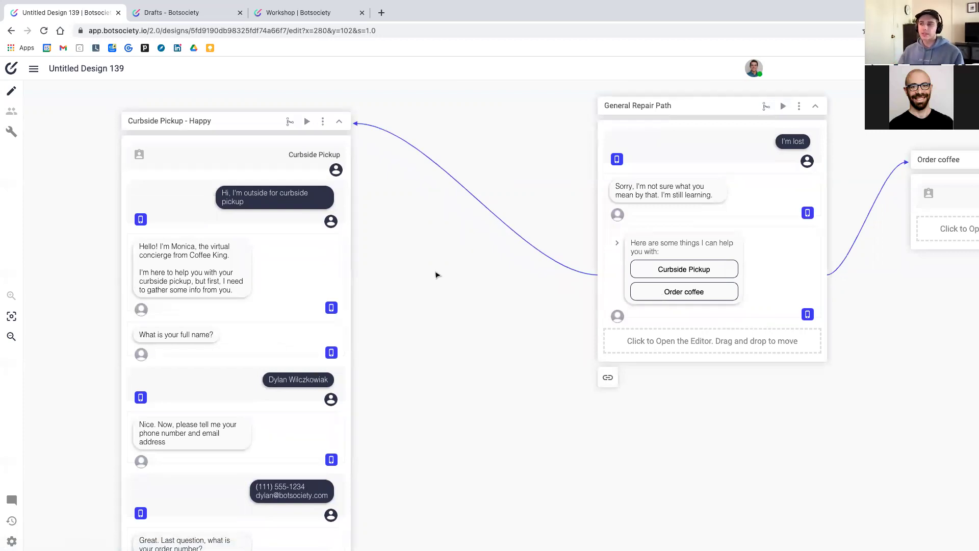
{"action": "scroll", "coordinate": [436, 275], "scroll_direction": "down", "scroll_amount": 6}
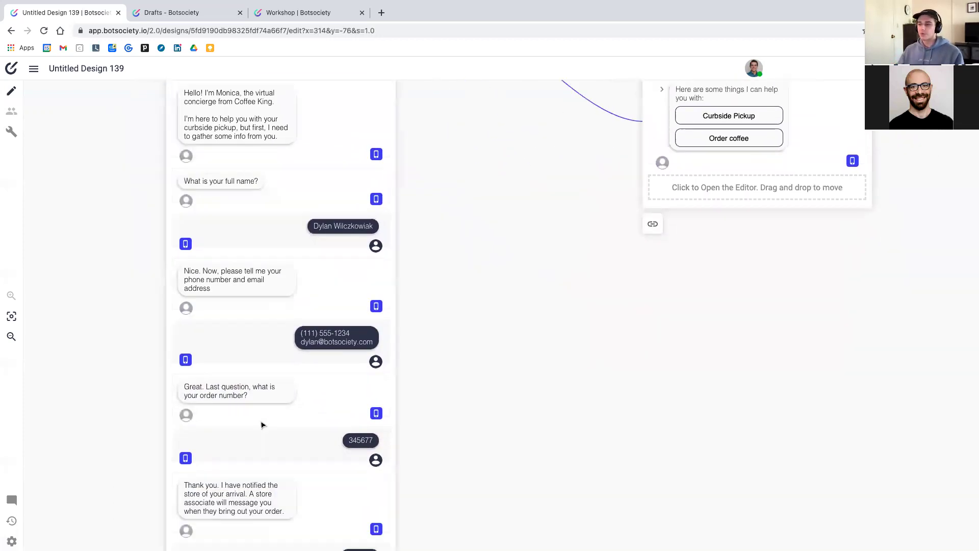
{"action": "scroll", "coordinate": [204, 394], "scroll_direction": "down", "scroll_amount": 2}
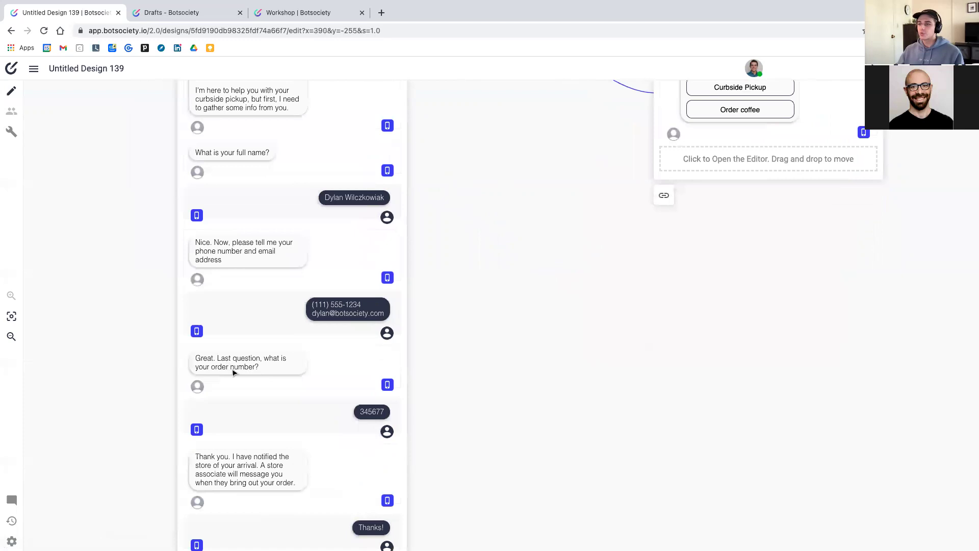
{"action": "scroll", "coordinate": [255, 386], "scroll_direction": "down", "scroll_amount": 2}
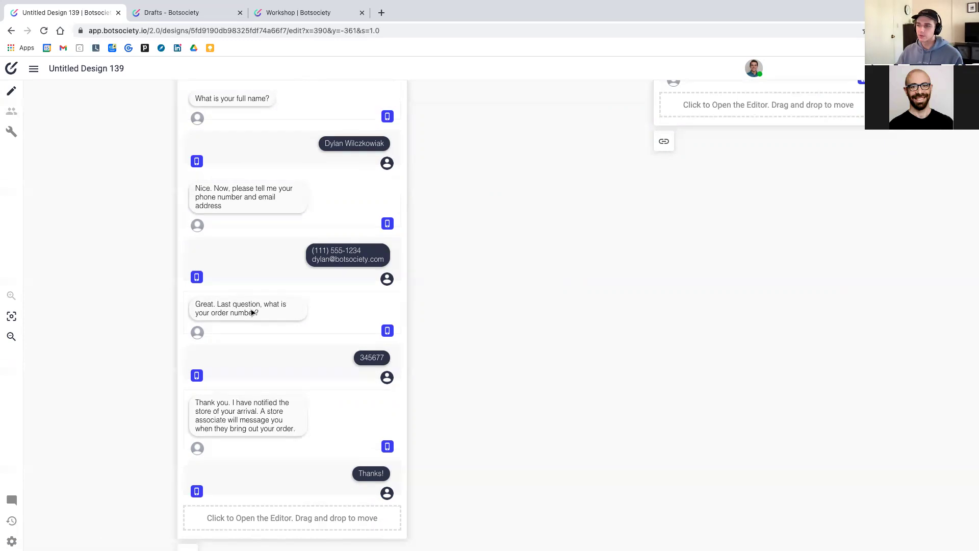
Branch a new path off the bot's 'what is your order number?' question
{"action": "left_click", "coordinate": [251, 313]}
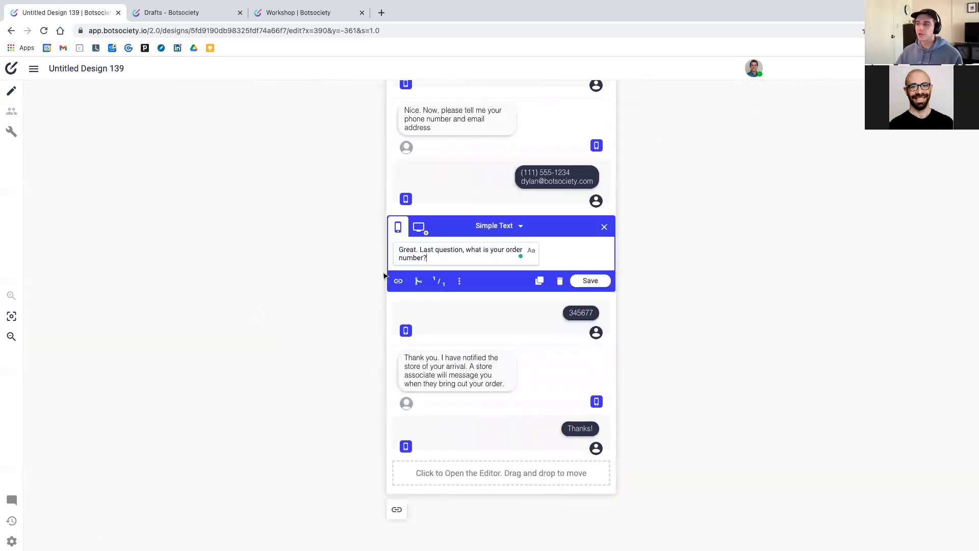
{"action": "left_click", "coordinate": [418, 284]}
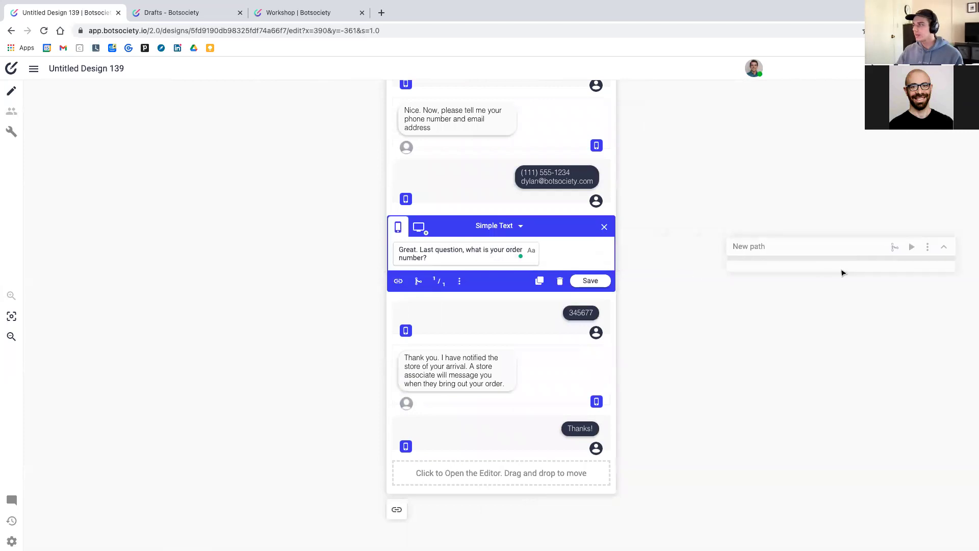
{"action": "left_click", "coordinate": [843, 272]}
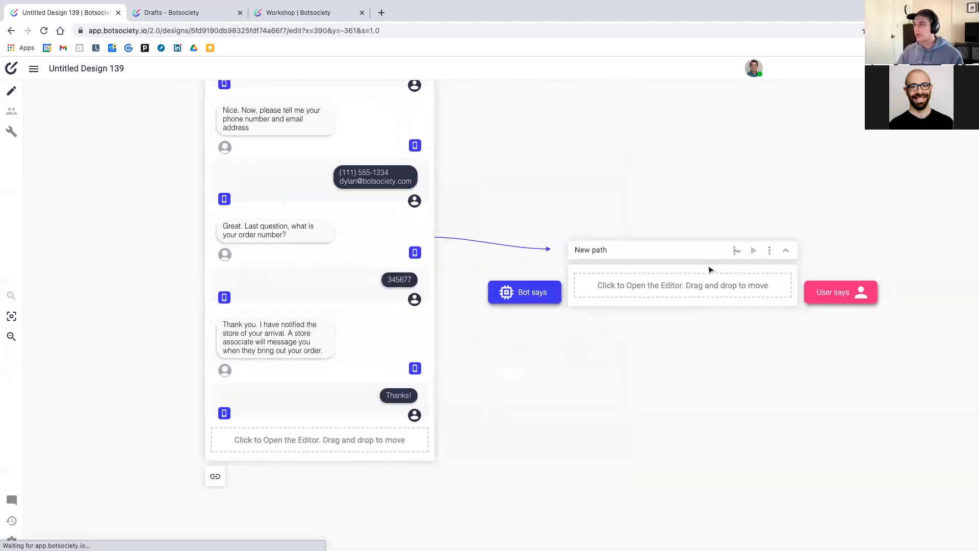
{"action": "scroll", "coordinate": [358, 236], "scroll_direction": "up", "scroll_amount": 2}
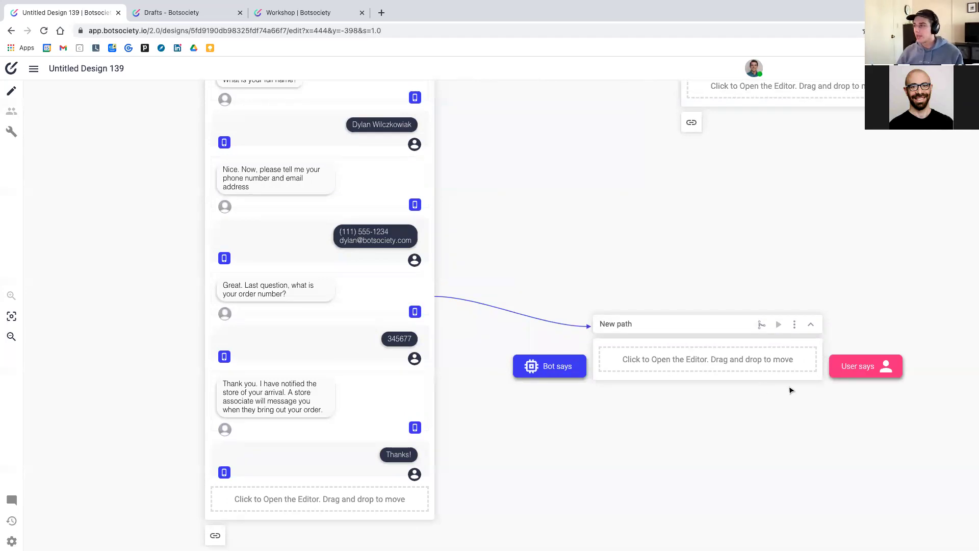
{"action": "left_click", "coordinate": [780, 368]}
Add the user reply 'I don't know' as the new path's first message
{"action": "type", "text": "I dk"}
{"action": "key", "text": "BackSpace"}
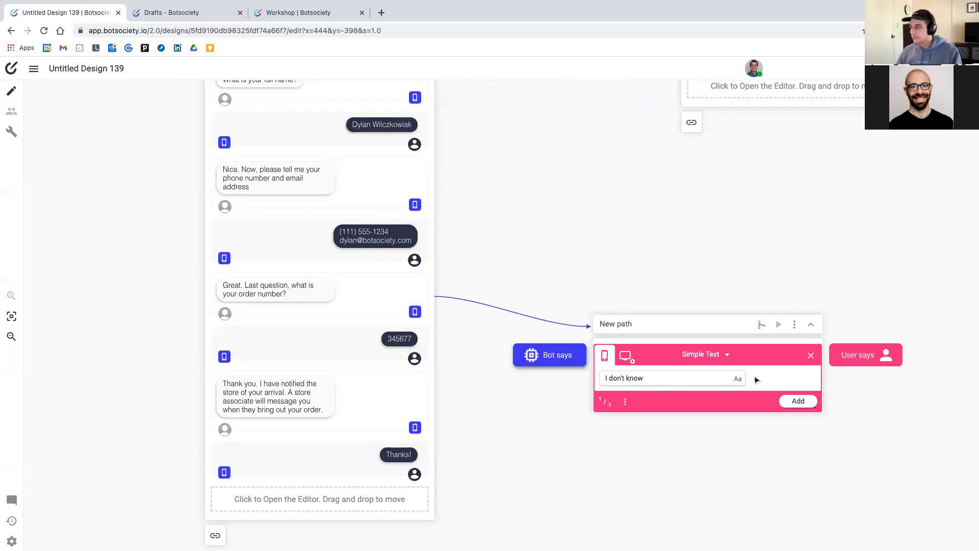
{"action": "left_click", "coordinate": [795, 402]}
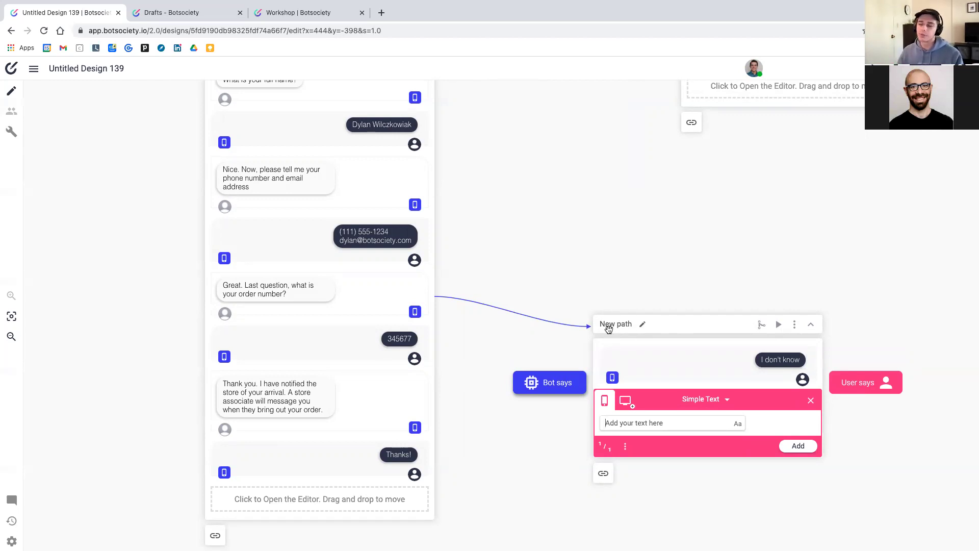
Rename the path to 'Order Number - Repair' and shift it slightly right
{"action": "left_click", "coordinate": [608, 328]}
{"action": "triple_click", "coordinate": [611, 327]}
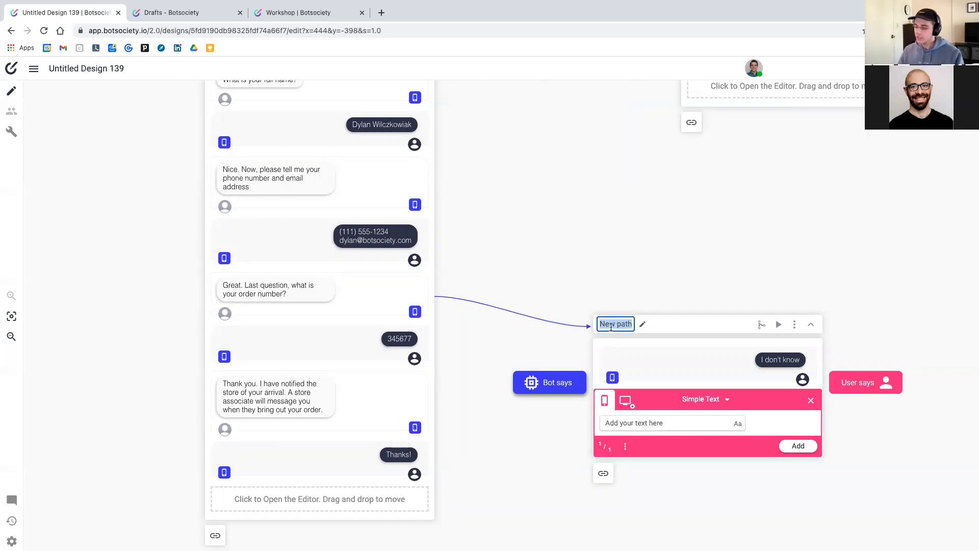
{"action": "type", "text": "Order"}
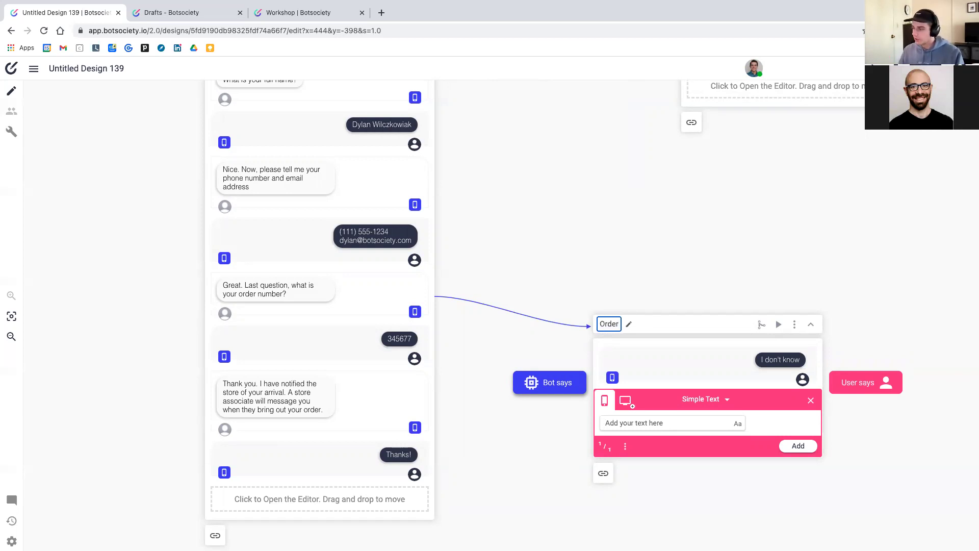
{"action": "type", "text": " Nu"}
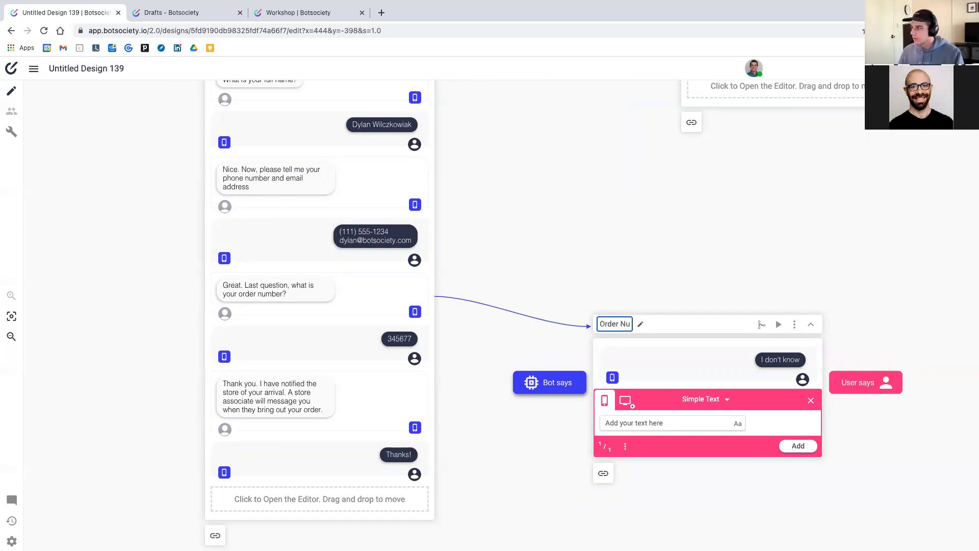
{"action": "type", "text": "mber - R"}
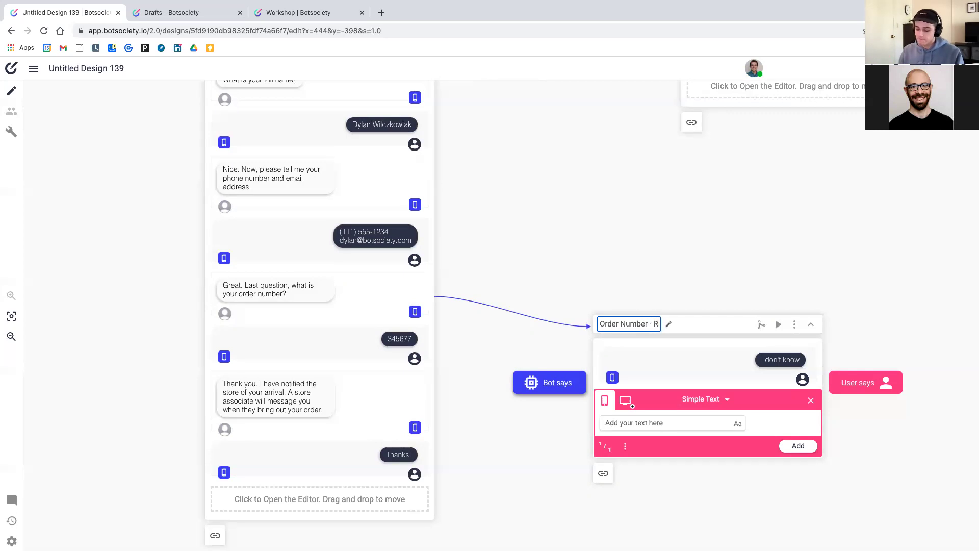
{"action": "type", "text": "epair"}
{"action": "key", "text": "Return"}
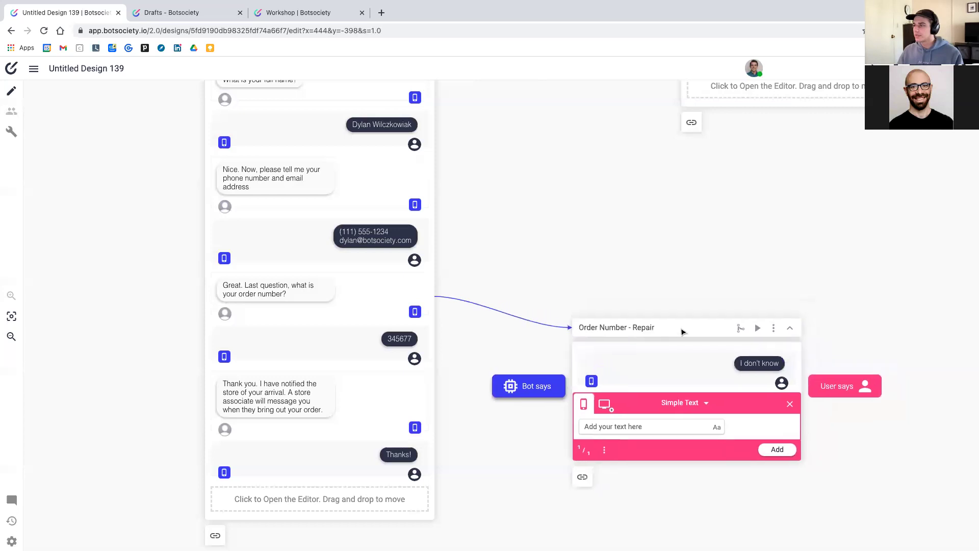
{"action": "scroll", "coordinate": [618, 274], "scroll_direction": "up", "scroll_amount": 6}
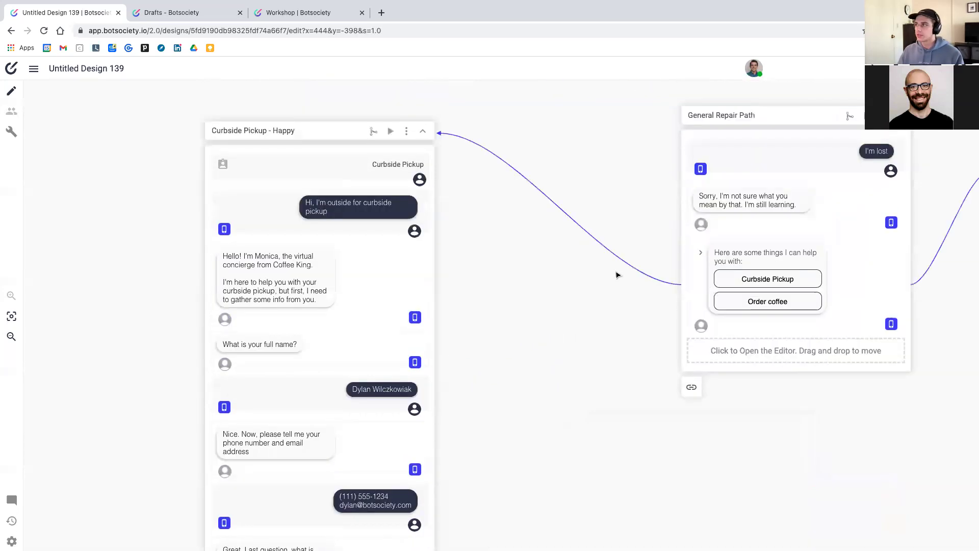
{"action": "scroll", "coordinate": [616, 276], "scroll_direction": "down", "scroll_amount": 5}
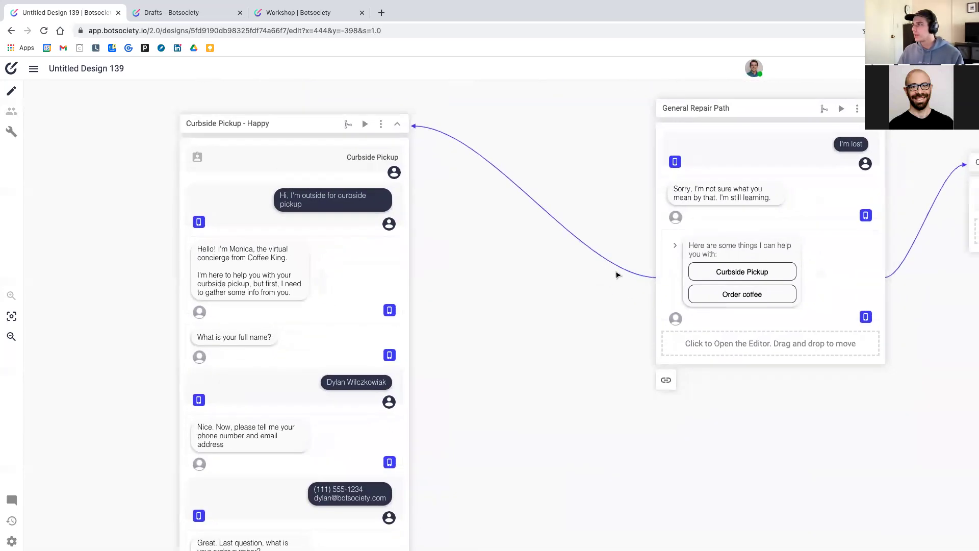
{"action": "scroll", "coordinate": [616, 275], "scroll_direction": "down", "scroll_amount": 5}
{"action": "left_click", "coordinate": [727, 368]}
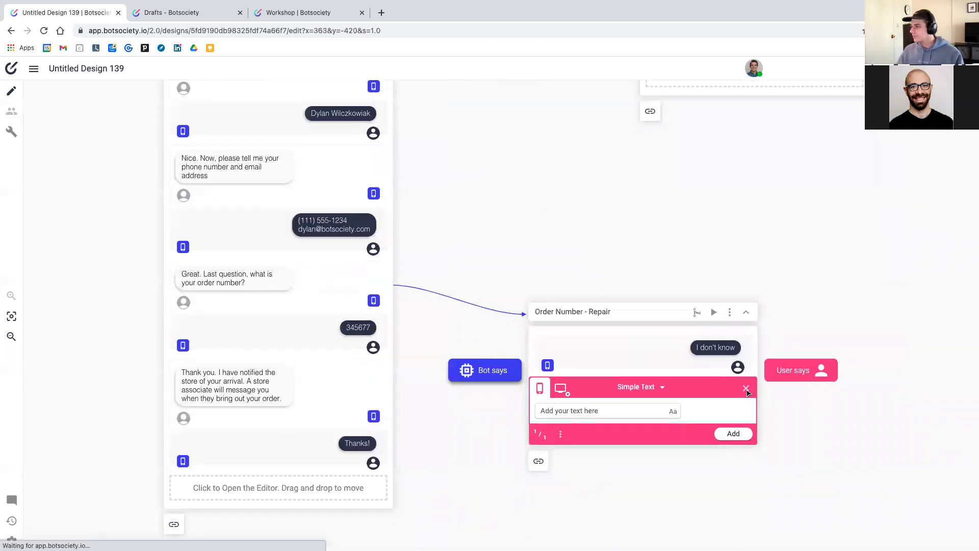
{"action": "left_click_drag", "start_coordinate": [630, 317], "coordinate": [637, 320]}
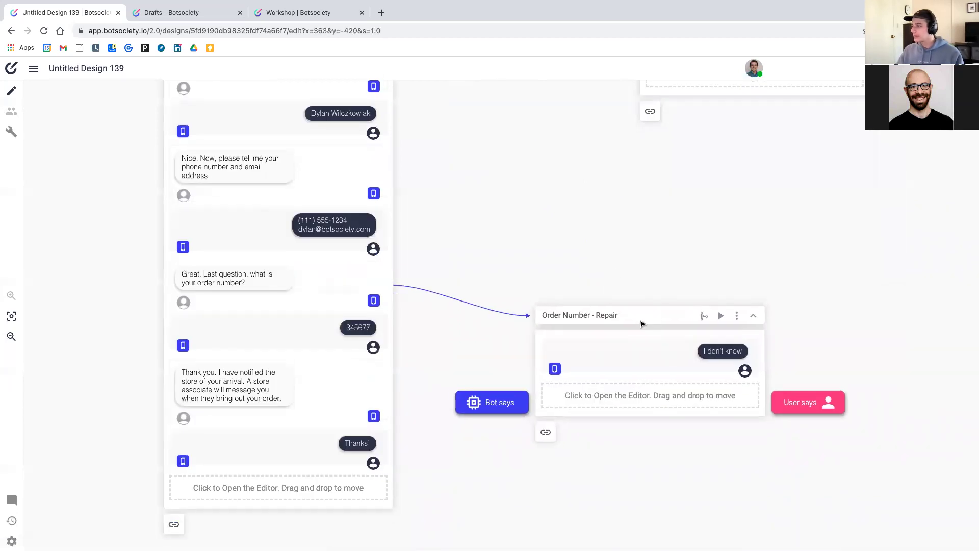
Add the bot reply offering to look up the order number and asking 'What coffee type did you order?'
{"action": "left_click", "coordinate": [581, 390]}
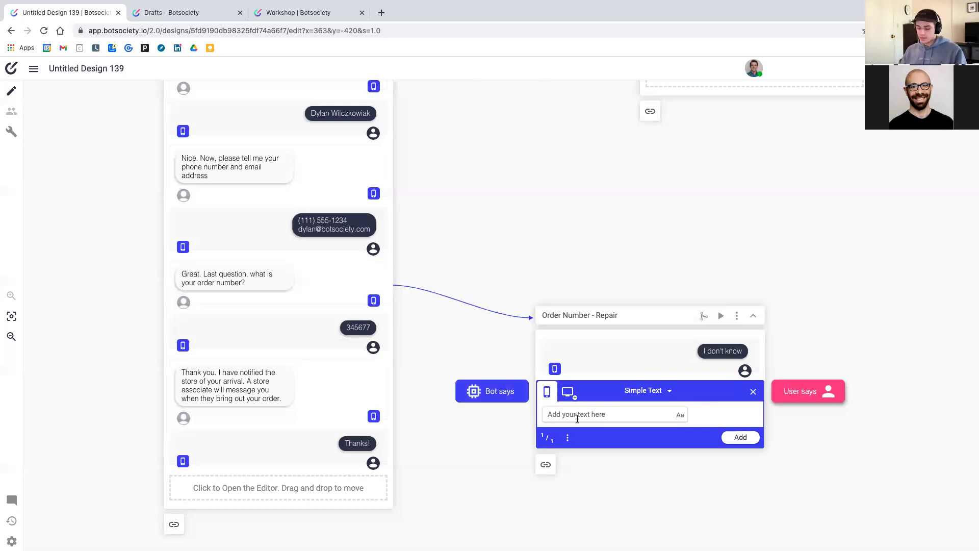
{"action": "type", "text": "No problem. I"}
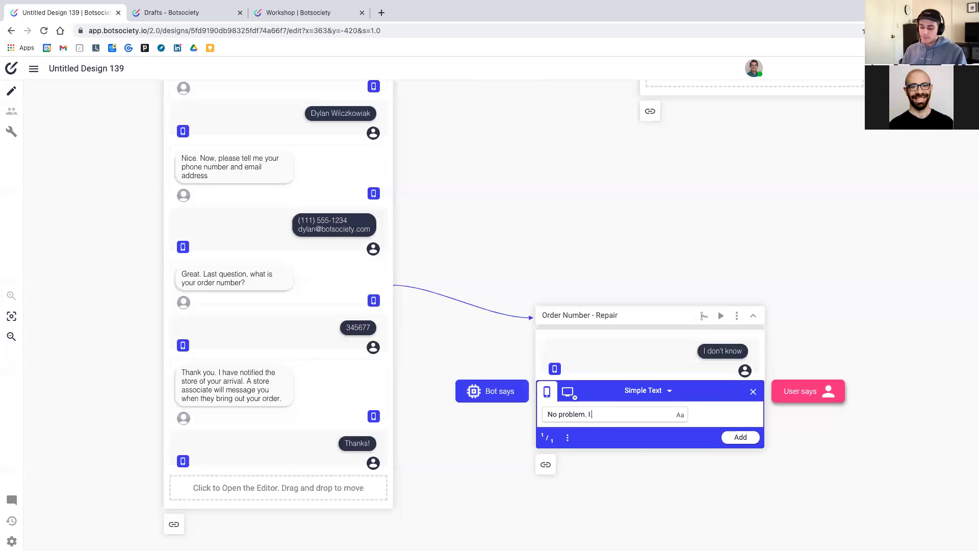
{"action": "type", "text": "you"}
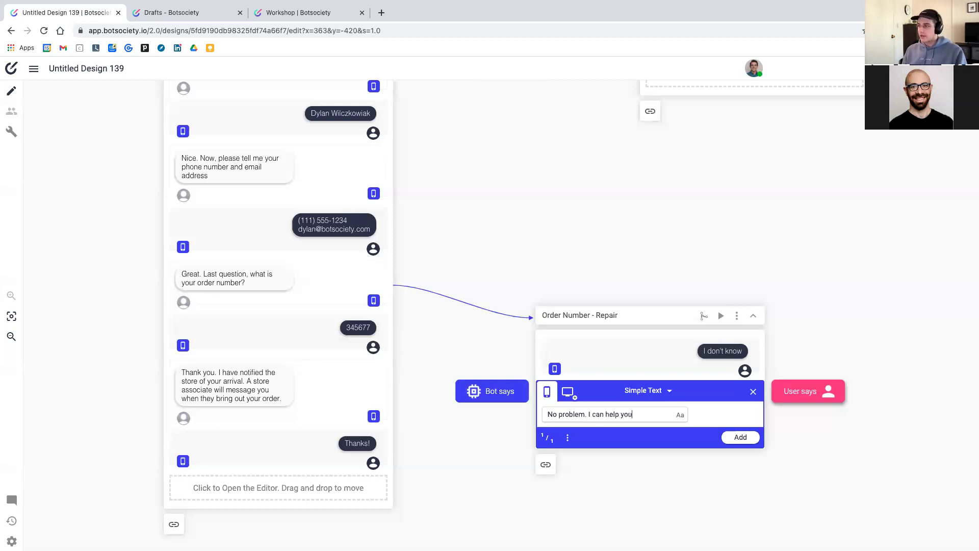
{"action": "type", "text": " with that"}
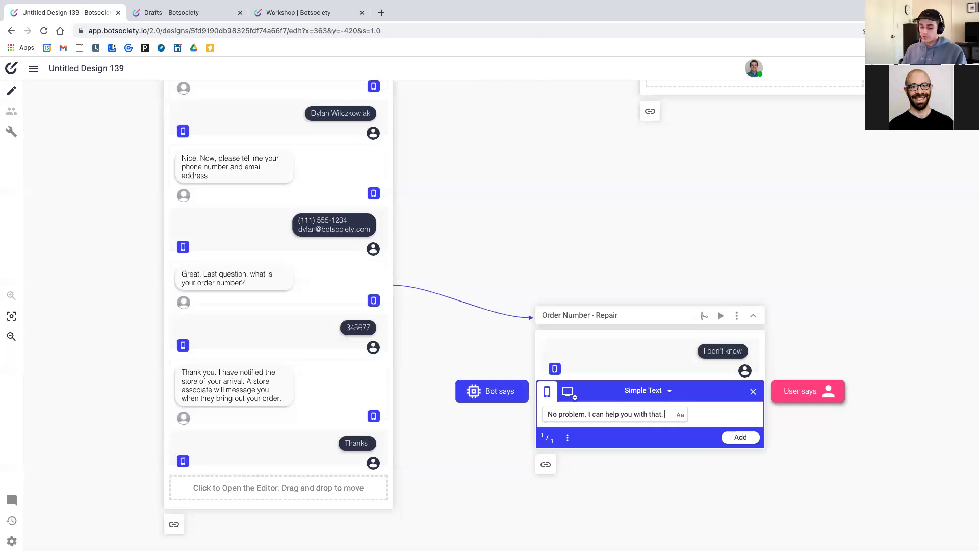
{"action": "type", "text": ". I'll l"}
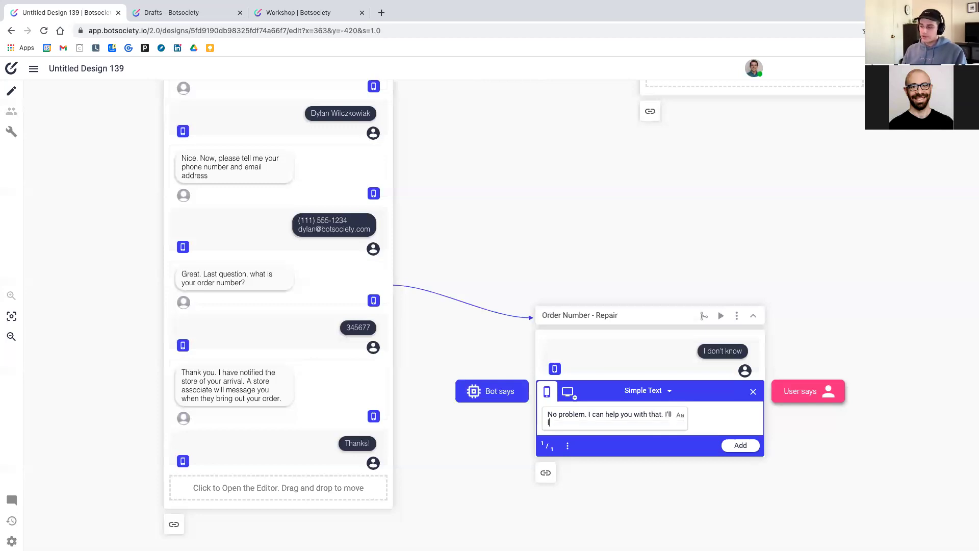
{"action": "type", "text": "ook up the order number for you"}
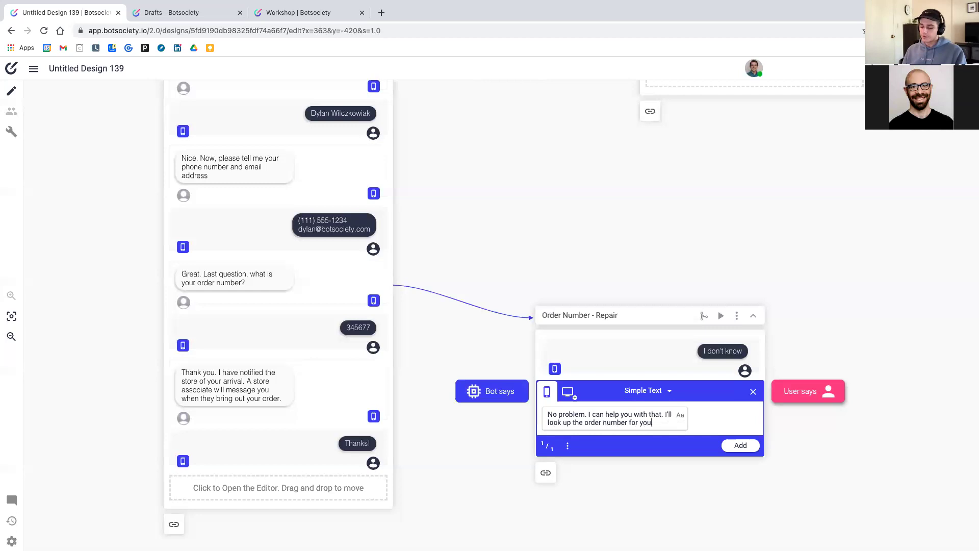
{"action": "type", "text": "."}
{"action": "key", "text": "Return"}
{"action": "key", "text": "Return"}
{"action": "type", "text": "W"}
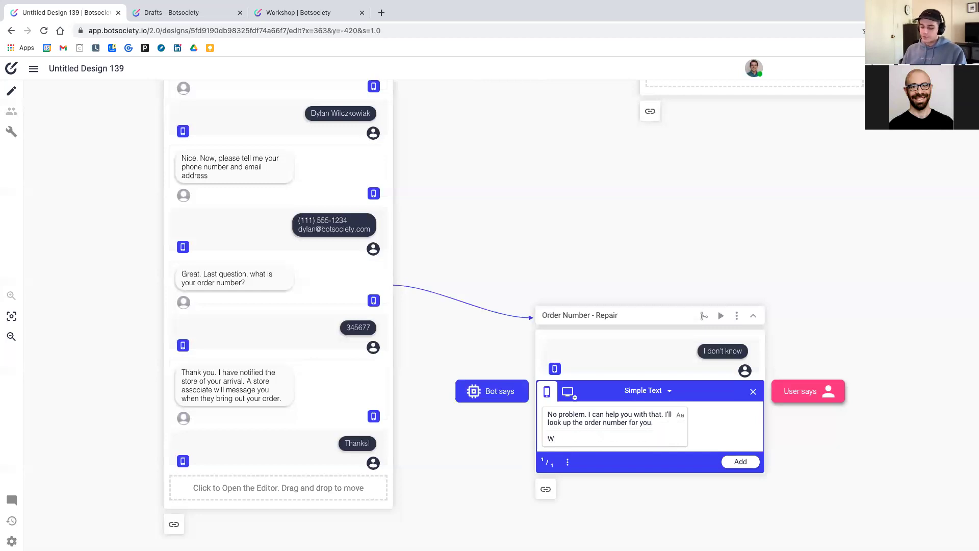
{"action": "type", "text": "hat did"}
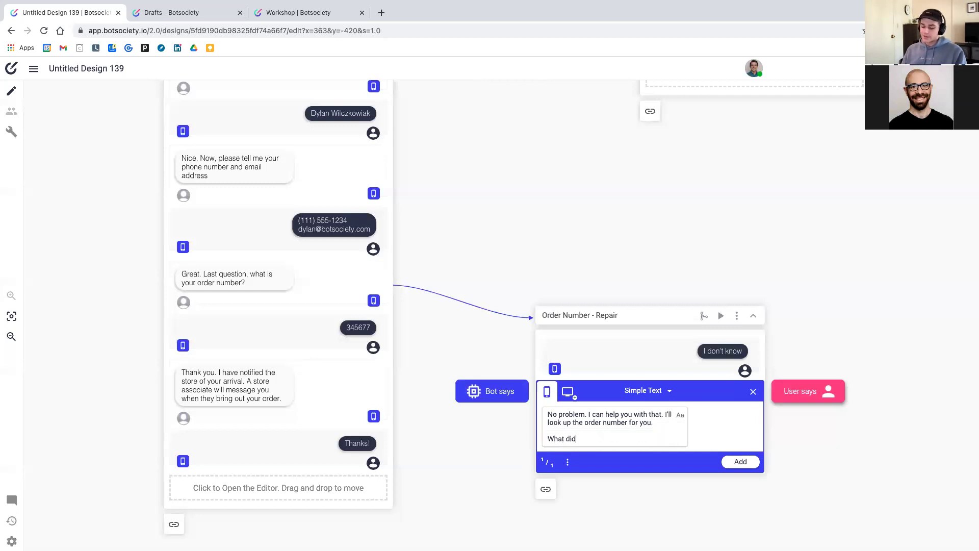
{"action": "type", "text": " you orde"}
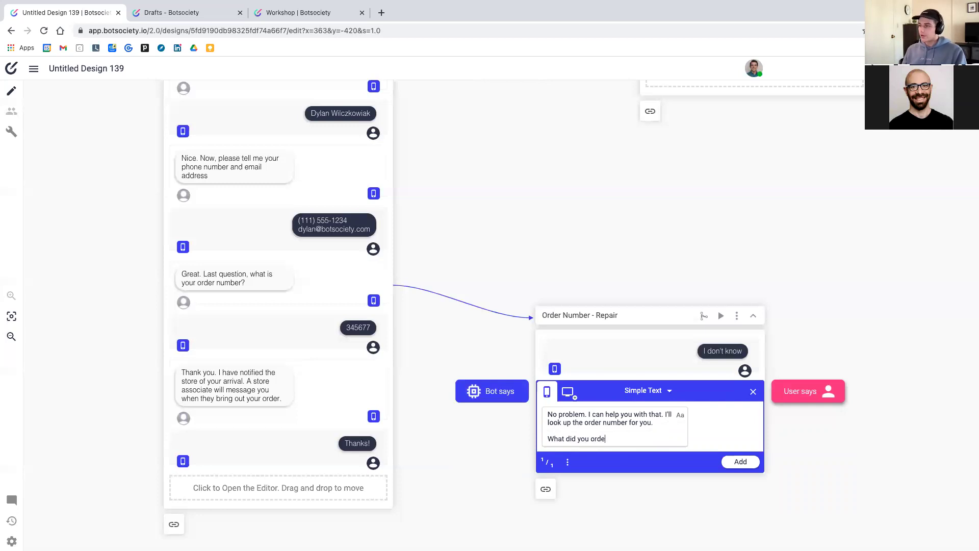
{"action": "key", "text": "BackSpace"}
{"action": "key", "text": "BackSpace"}
{"action": "key", "text": "BackSpace"}
{"action": "key", "text": "BackSpace"}
{"action": "key", "text": "BackSpace"}
{"action": "key", "text": "BackSpace"}
{"action": "key", "text": "BackSpace"}
{"action": "key", "text": "BackSpace"}
{"action": "key", "text": "BackSpace"}
{"action": "key", "text": "BackSpace"}
{"action": "key", "text": "BackSpace"}
{"action": "type", "text": "coffee"}
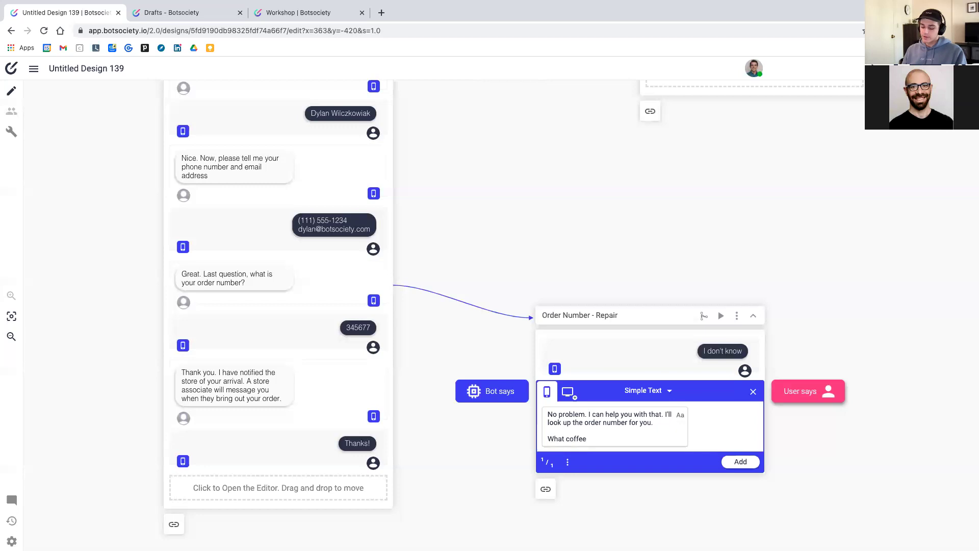
{"action": "type", "text": " type did you order?"}
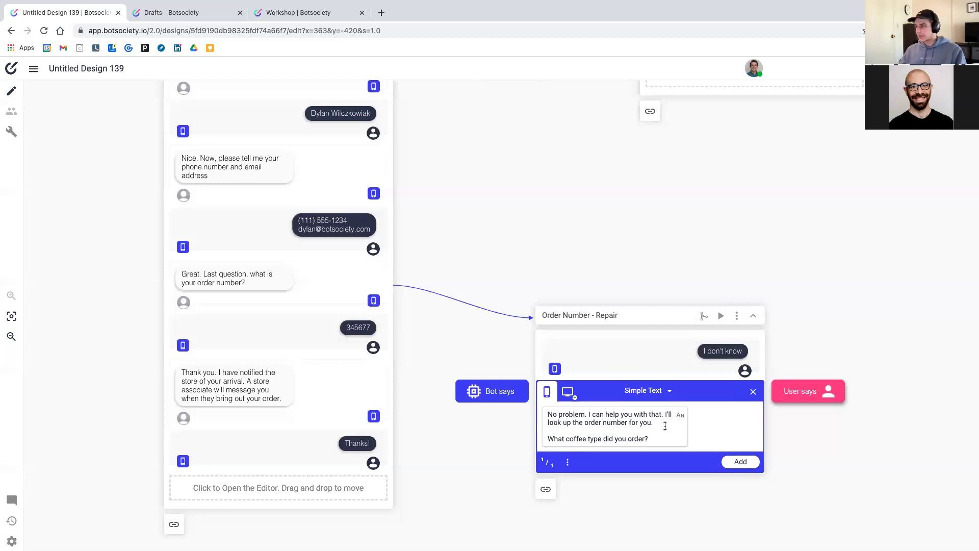
{"action": "left_click", "coordinate": [748, 462]}
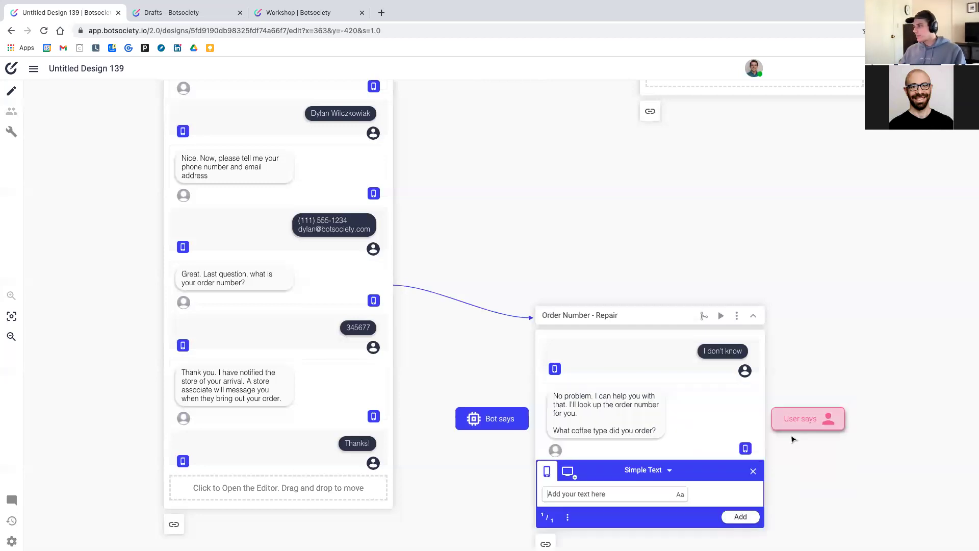
Answer the coffee question with the user message 'Iced latte with oat milk'
{"action": "scroll", "coordinate": [671, 442], "scroll_direction": "down", "scroll_amount": 3}
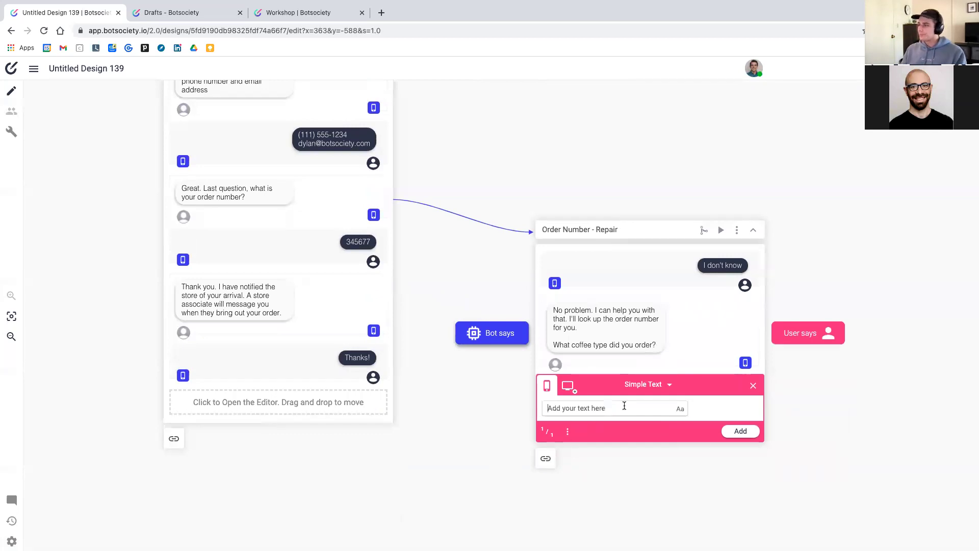
{"action": "type", "text": "L"}
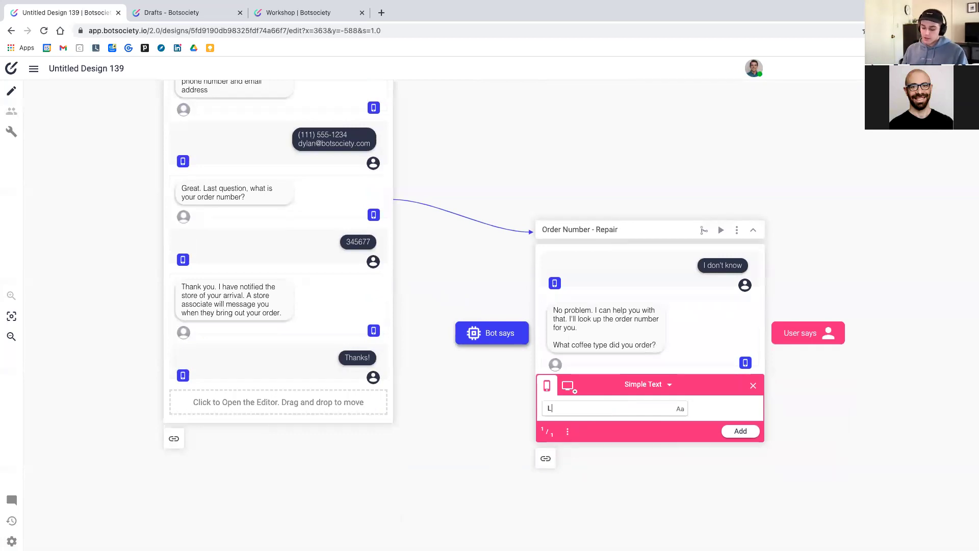
{"action": "type", "text": "atte with Oak"}
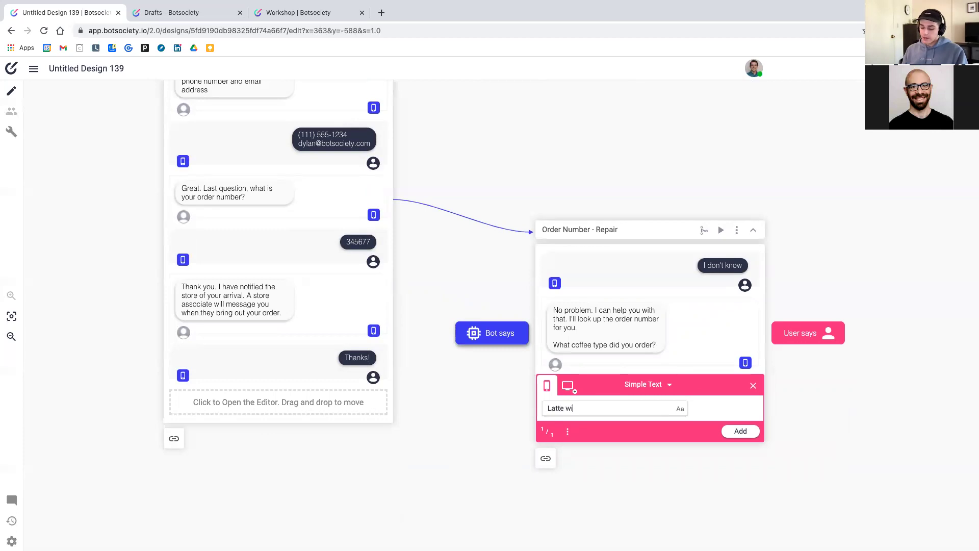
{"action": "key", "text": "BackSpace"}
{"action": "key", "text": "BackSpace"}
{"action": "key", "text": "BackSpace"}
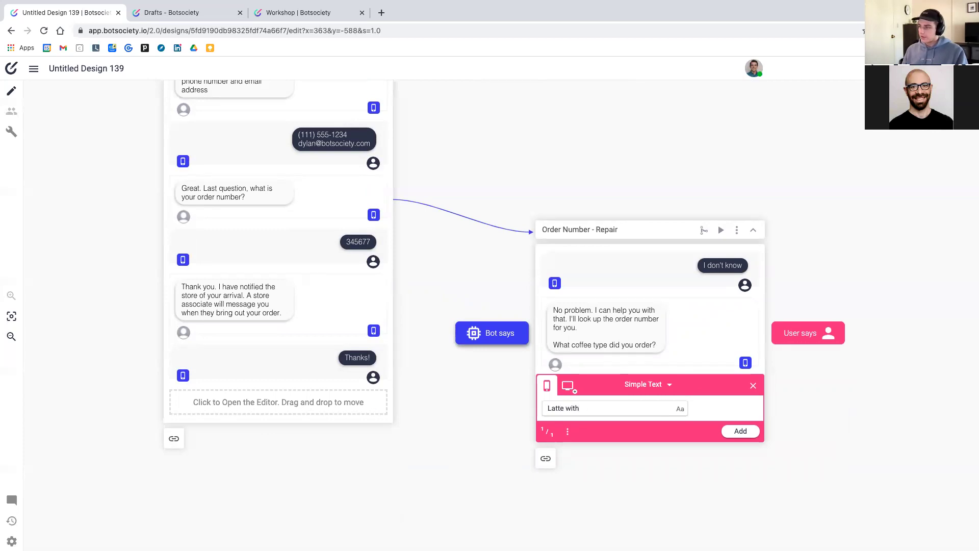
{"action": "type", "text": "oat miu"}
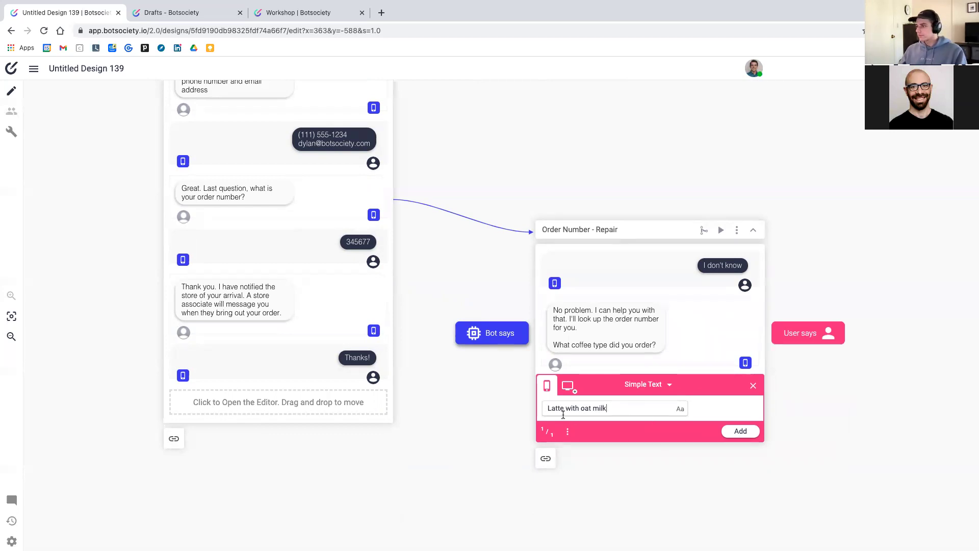
{"action": "left_click", "coordinate": [549, 409]}
{"action": "key", "text": "Delete"}
{"action": "type", "text": "Ice"}
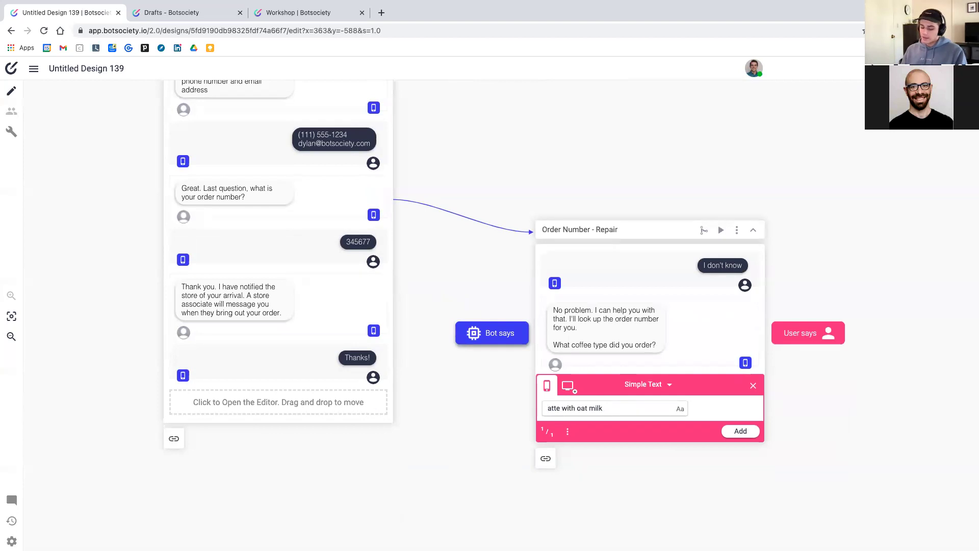
{"action": "type", "text": "d l"}
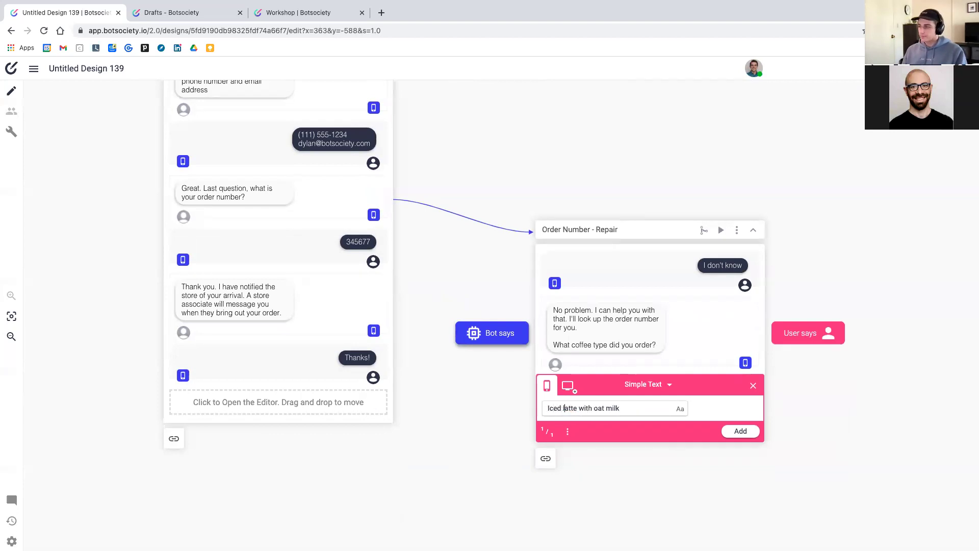
{"action": "left_click", "coordinate": [731, 431]}
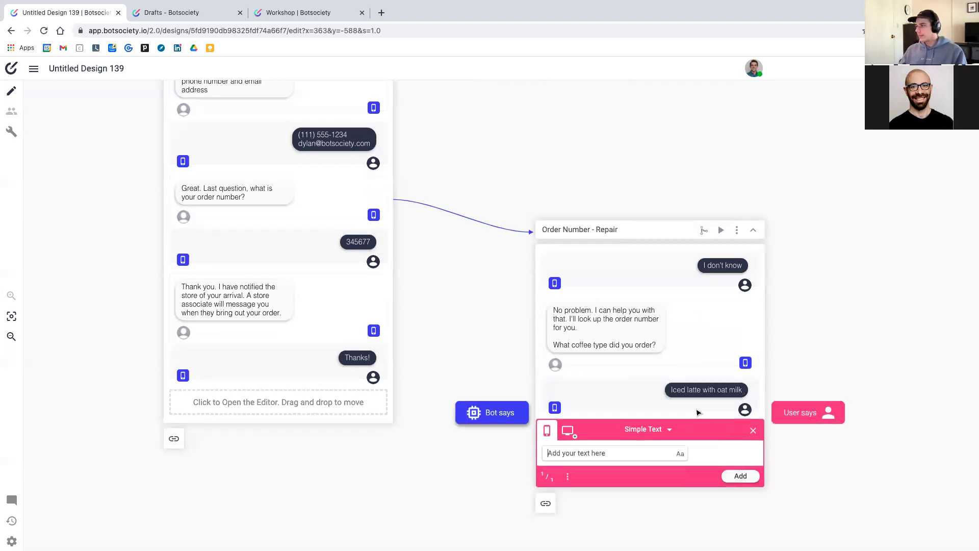
Add the bot message 'Great, I found your order number.' stating the number, then close the editor
{"action": "left_click", "coordinate": [500, 413]}
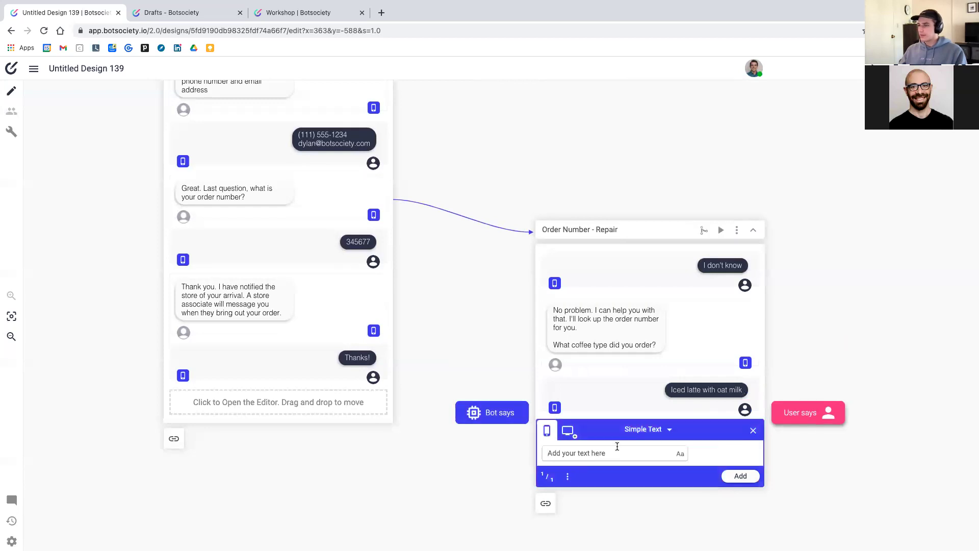
{"action": "type", "text": "Great"}
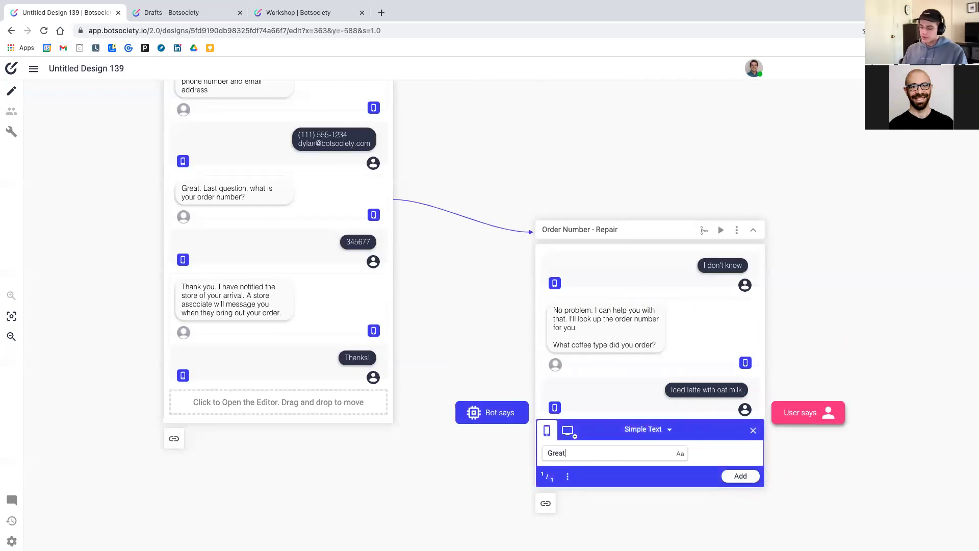
{"action": "type", "text": ", I found "}
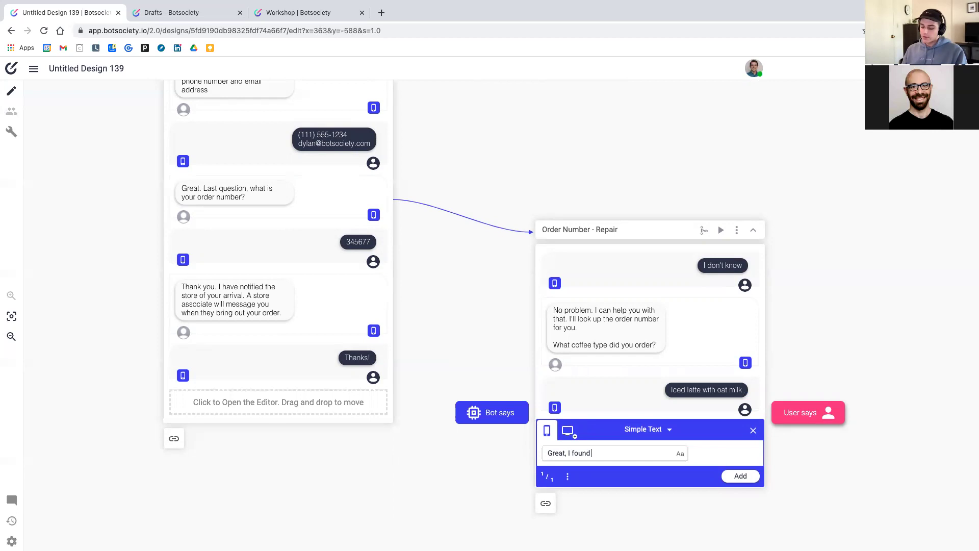
{"action": "type", "text": "your order number"}
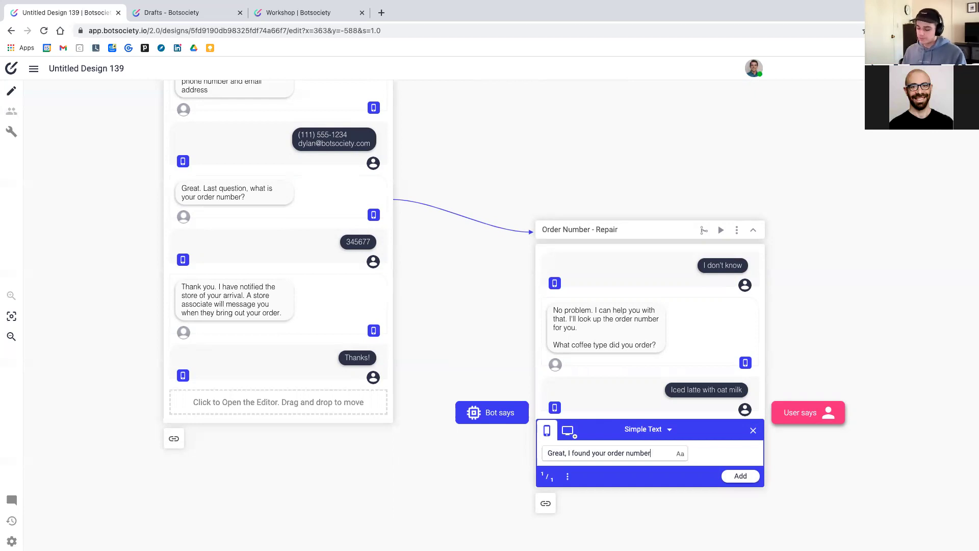
{"action": "type", "text": ". It's"}
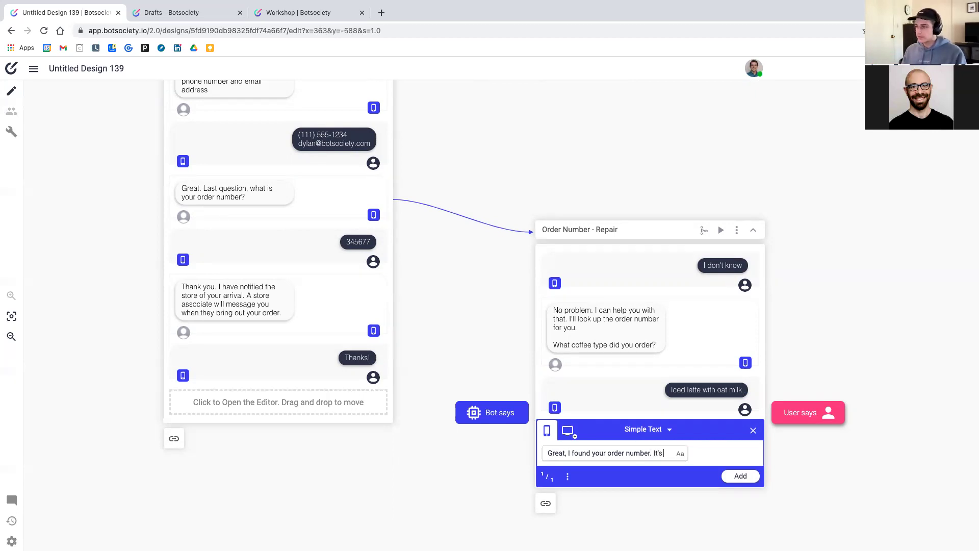
{"action": "type", "text": " 34"}
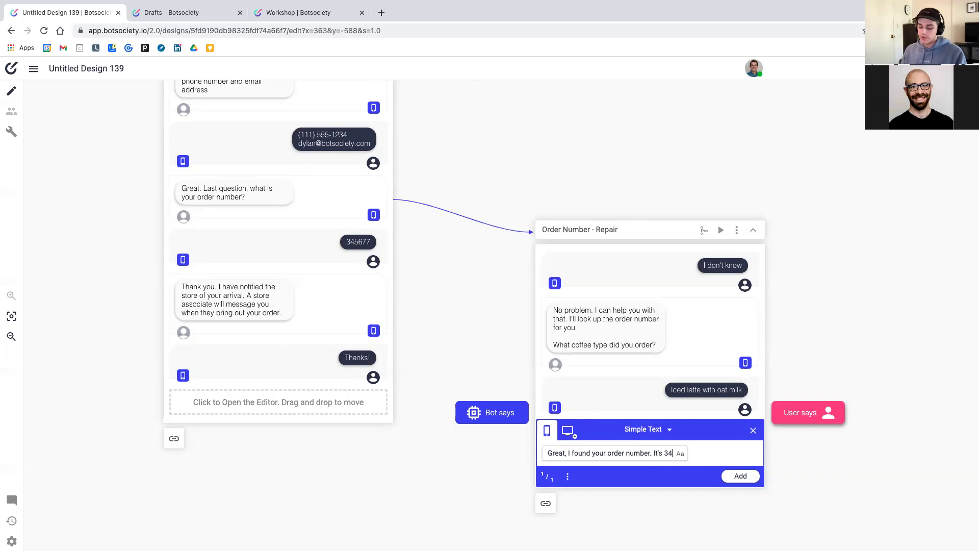
{"action": "type", "text": "5677."}
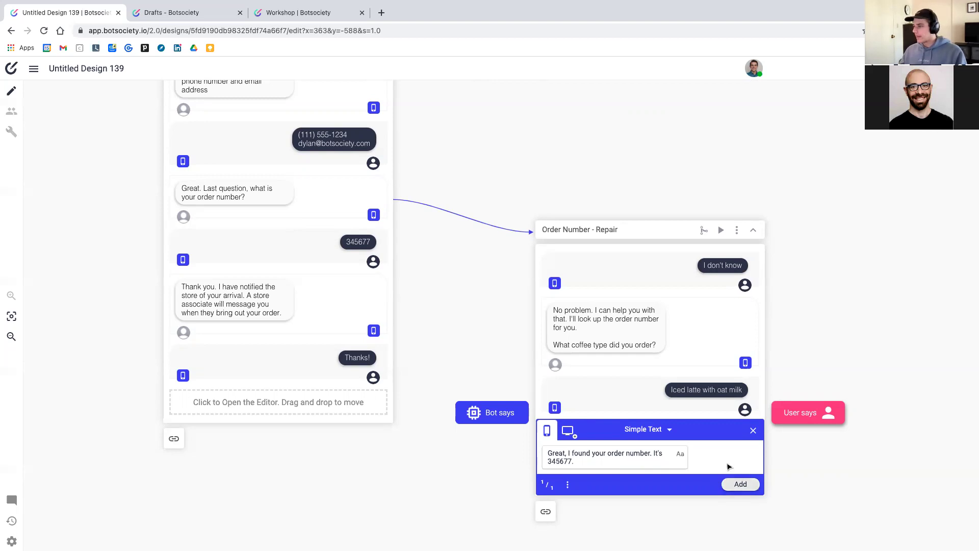
{"action": "left_click", "coordinate": [739, 484]}
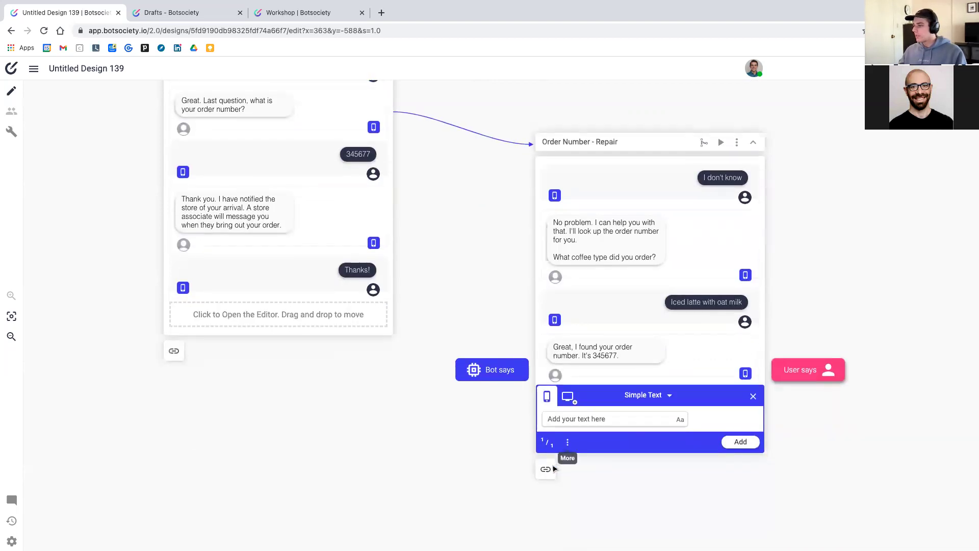
{"action": "left_click", "coordinate": [754, 397]}
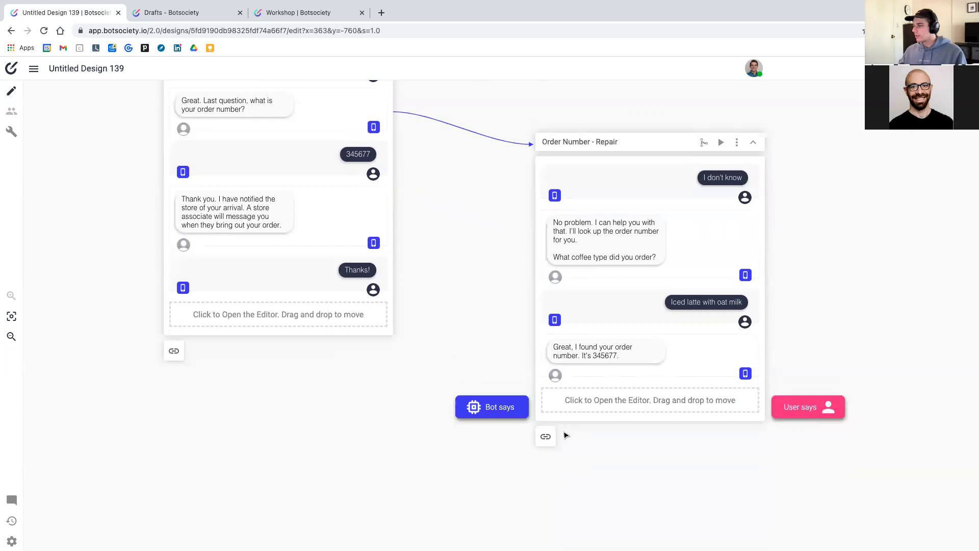
{"action": "left_click_drag", "start_coordinate": [547, 438], "coordinate": [391, 222]}
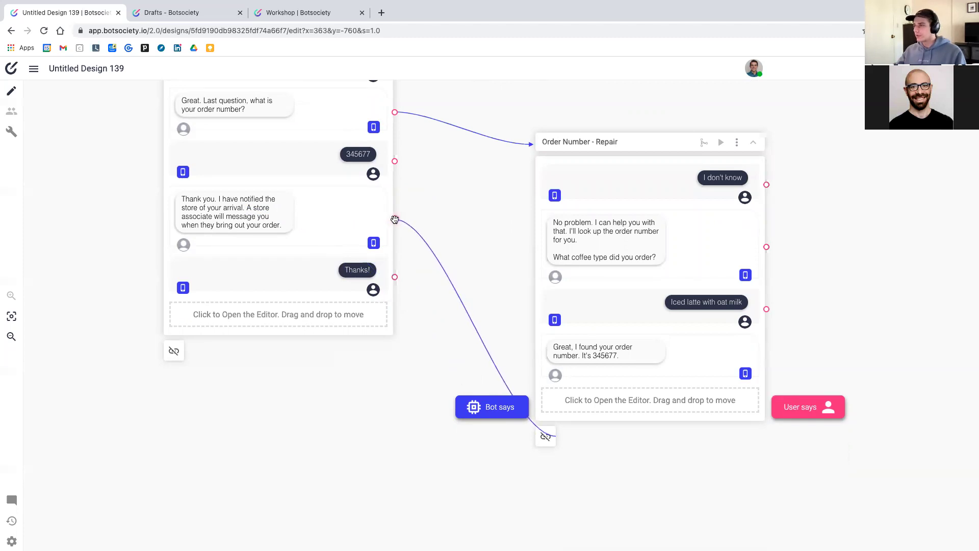
Link Order Number - Repair's end to the 'Thank you...' message, then preview Curbside Pickup - Happy
{"action": "left_click", "coordinate": [395, 219]}
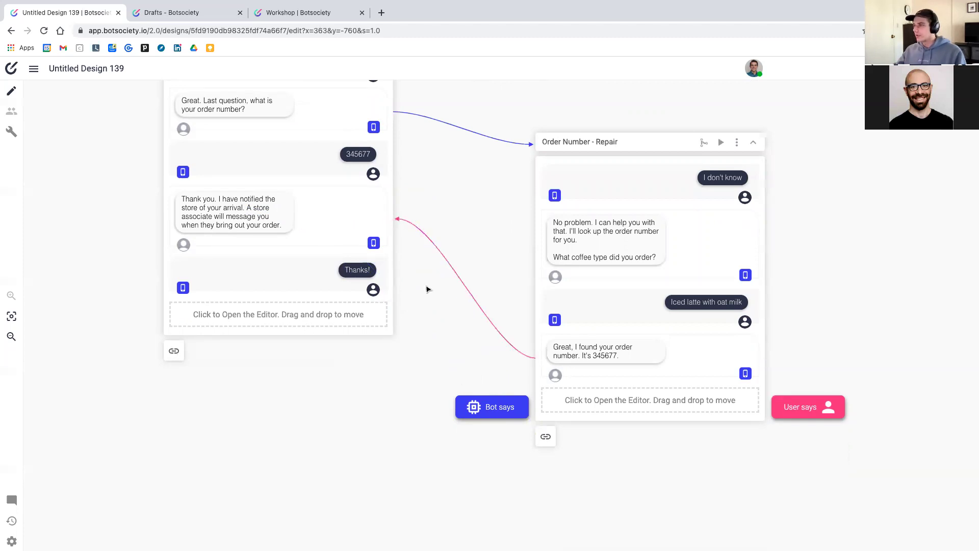
{"action": "left_click_drag", "start_coordinate": [648, 176], "coordinate": [643, 136]}
{"action": "scroll", "coordinate": [483, 194], "scroll_direction": "up", "scroll_amount": 10}
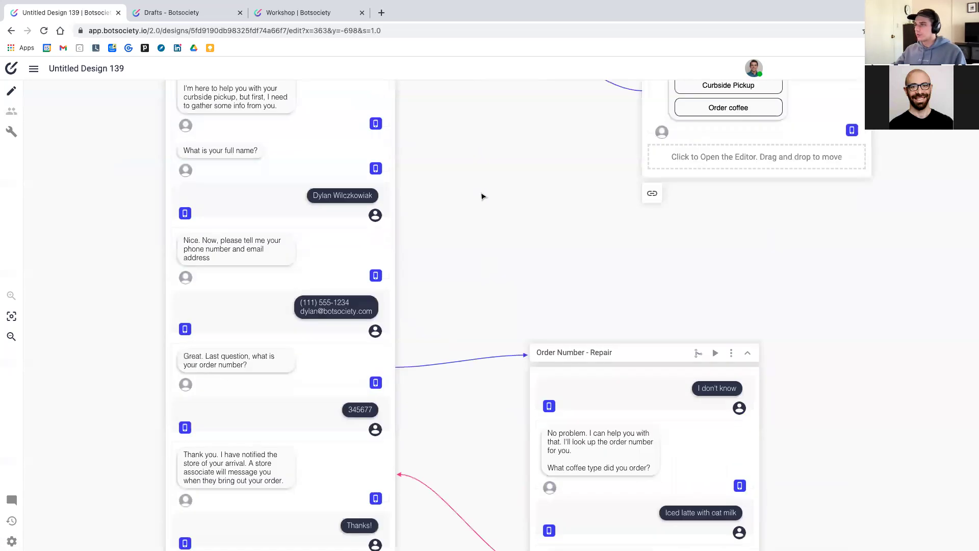
{"action": "left_click", "coordinate": [352, 131]}
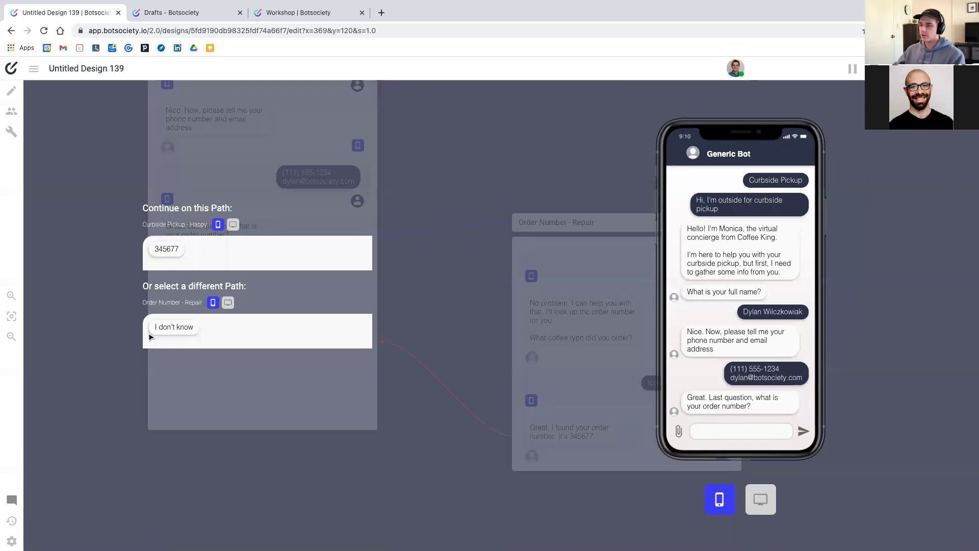
{"action": "left_click", "coordinate": [174, 329]}
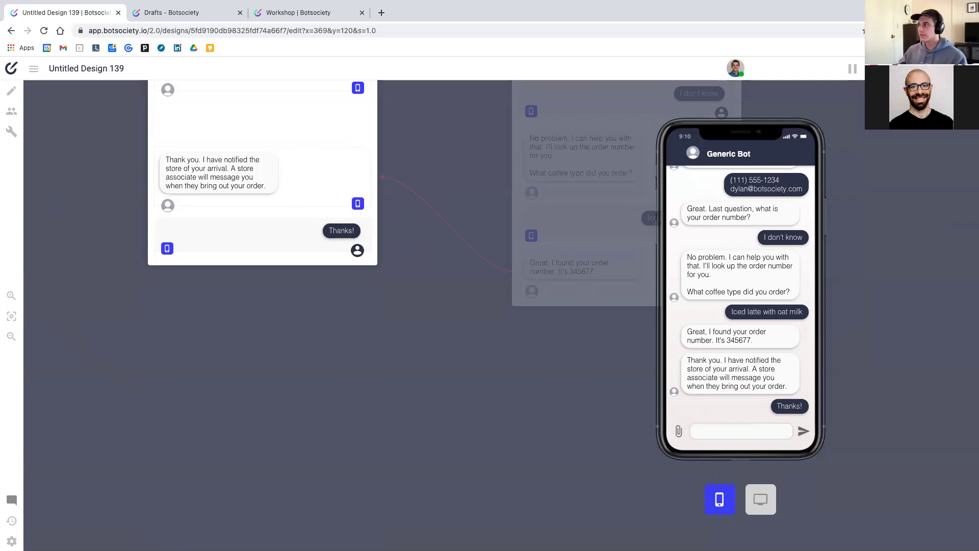
{"action": "left_click", "coordinate": [524, 272]}
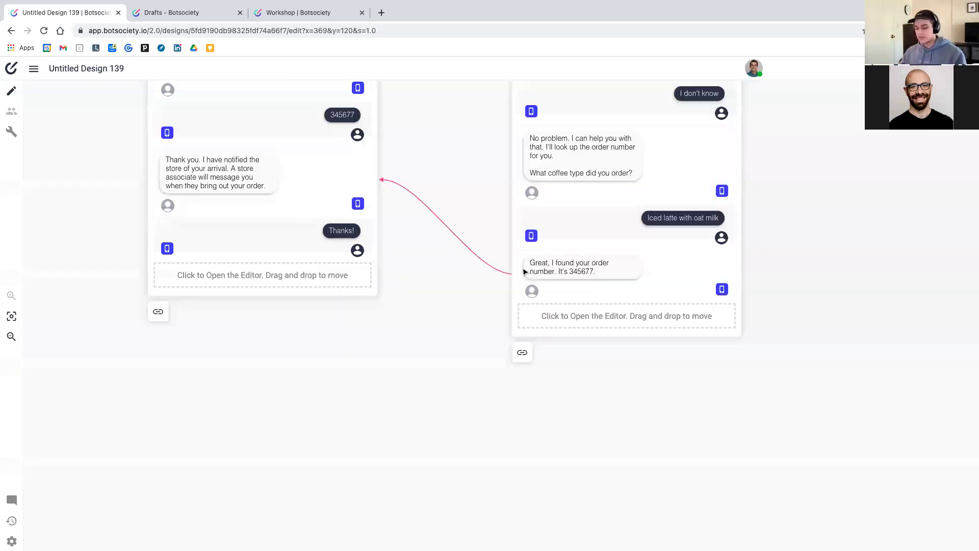
{"action": "scroll", "coordinate": [524, 271], "scroll_direction": "down", "scroll_amount": 3}
{"action": "scroll", "coordinate": [524, 272], "scroll_direction": "down", "scroll_amount": 5}
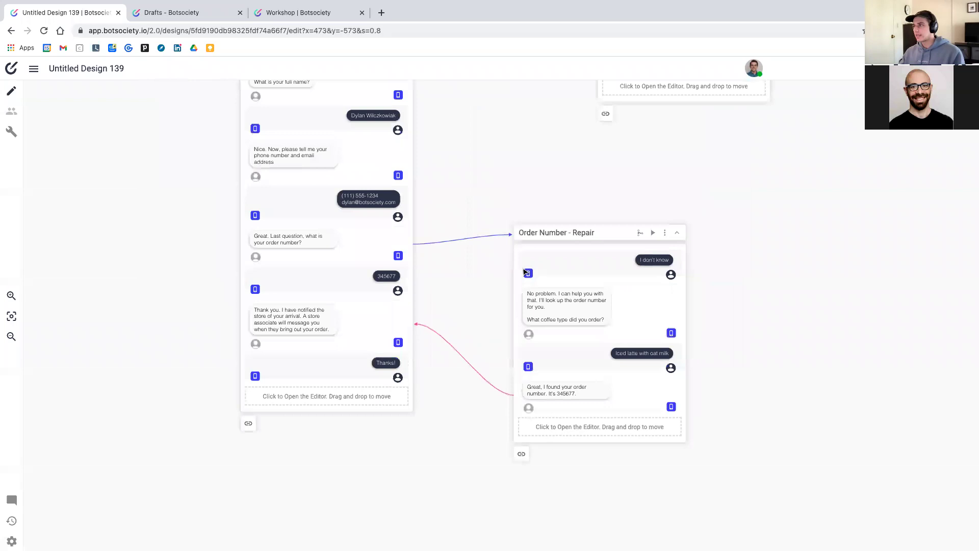
{"action": "scroll", "coordinate": [489, 282], "scroll_direction": "up", "scroll_amount": 3}
{"action": "scroll", "coordinate": [490, 282], "scroll_direction": "right", "scroll_amount": 2}
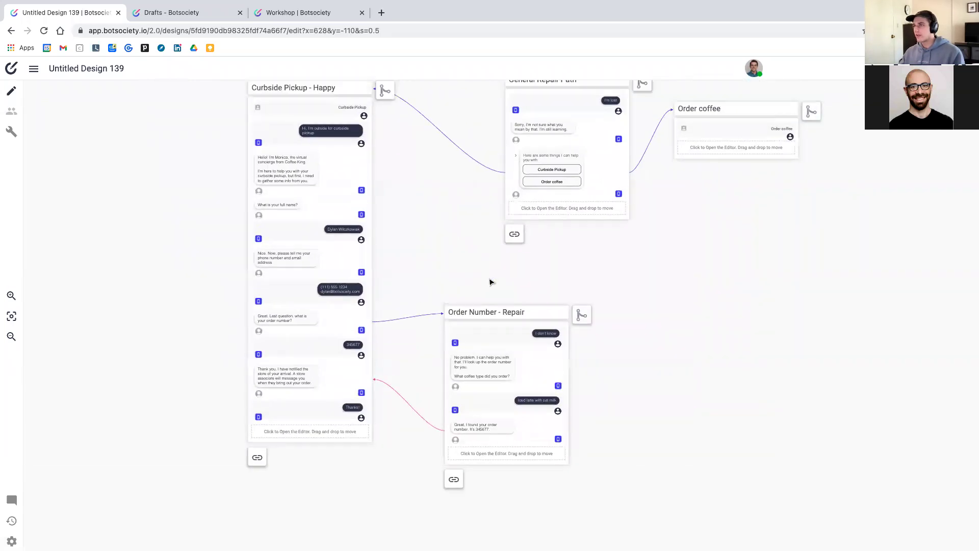
{"action": "scroll", "coordinate": [490, 216], "scroll_direction": "up", "scroll_amount": 2}
Reposition the Order Number - Repair and Order coffee cards beside General Repair Path
{"action": "scroll", "coordinate": [489, 217], "scroll_direction": "down", "scroll_amount": 6}
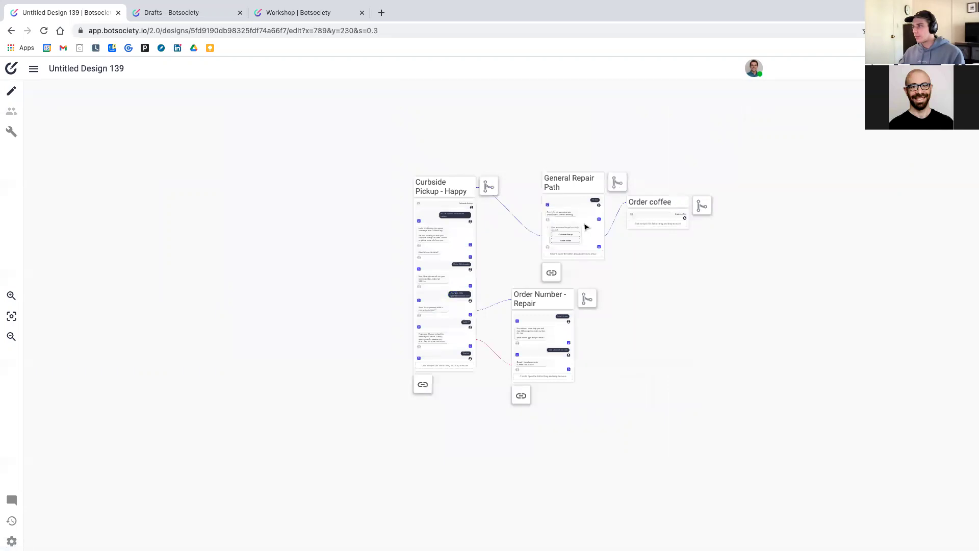
{"action": "mouse_move", "coordinate": [542, 299]}
{"action": "left_mouse_down"}
{"action": "mouse_move", "coordinate": [525, 315]}
{"action": "mouse_move", "coordinate": [534, 304]}
{"action": "left_mouse_up"}
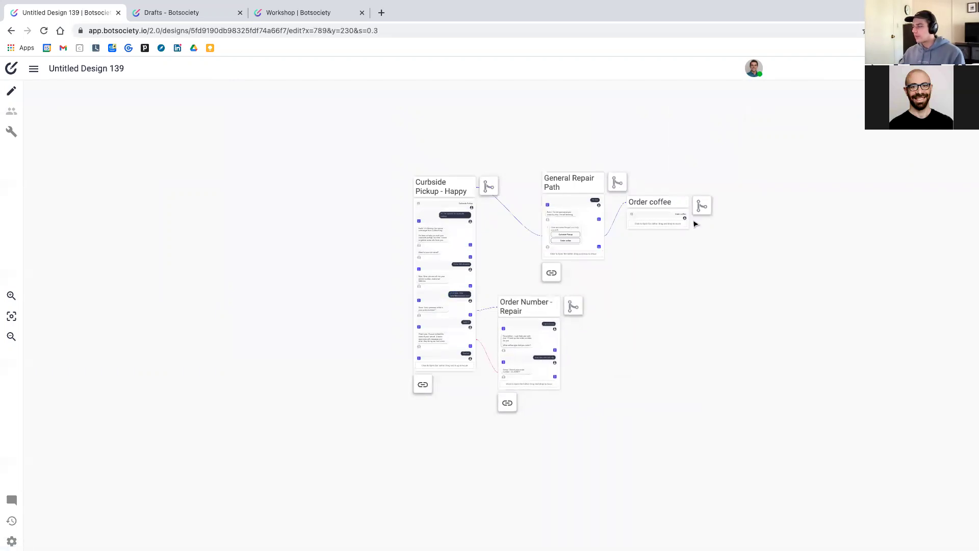
{"action": "left_click_drag", "start_coordinate": [656, 203], "coordinate": [667, 233]}
{"action": "scroll", "coordinate": [668, 234], "scroll_direction": "up", "scroll_amount": 2}
{"action": "scroll", "coordinate": [672, 242], "scroll_direction": "up", "scroll_amount": 5}
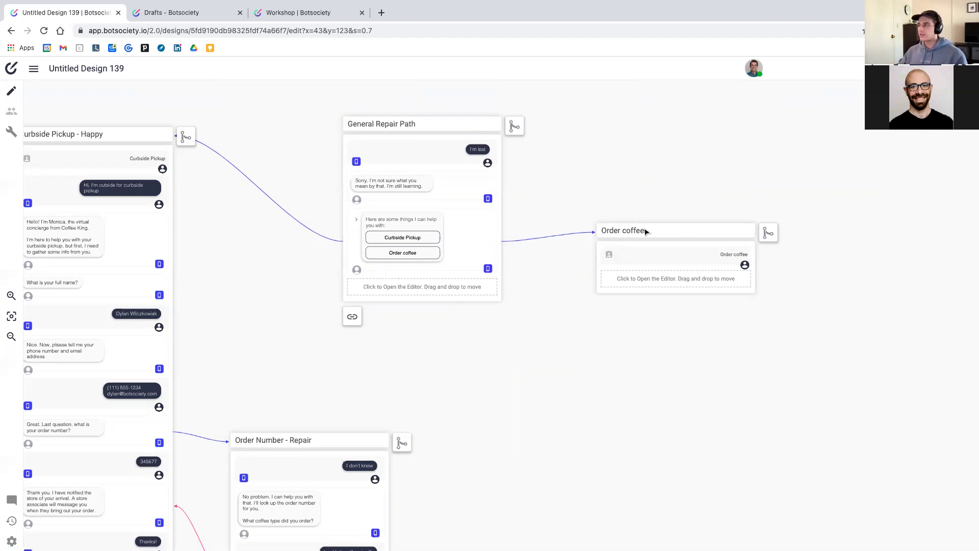
{"action": "left_click_drag", "start_coordinate": [646, 229], "coordinate": [645, 222]}
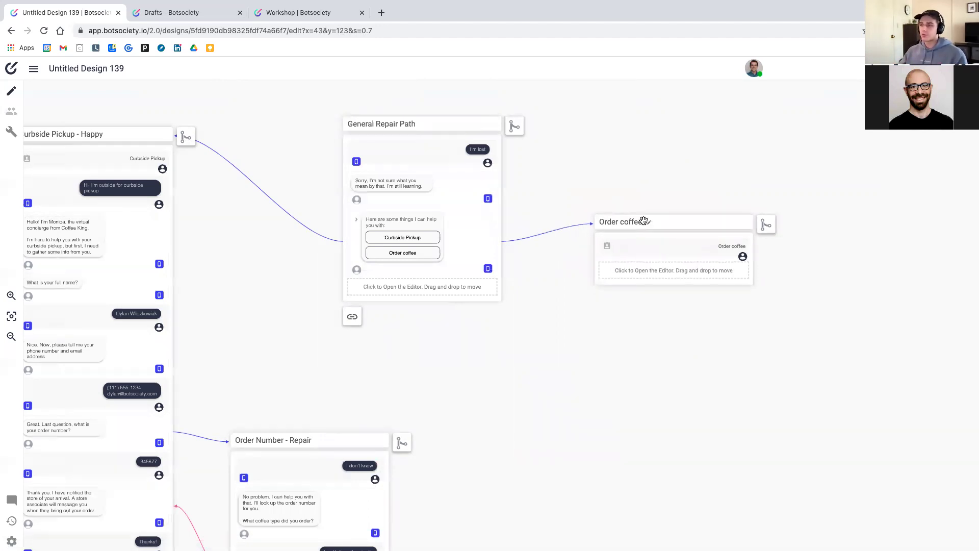
{"action": "scroll", "coordinate": [645, 222], "scroll_direction": "left", "scroll_amount": 3}
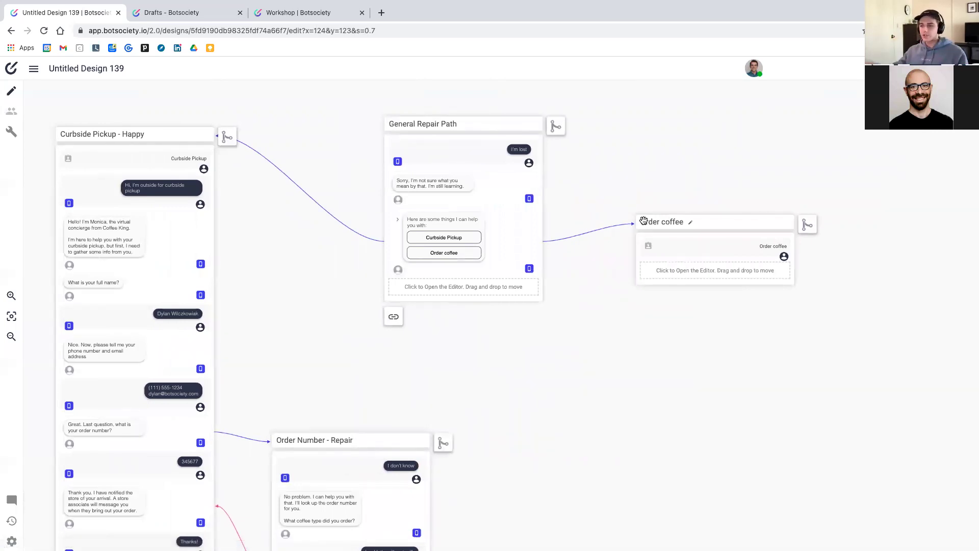
{"action": "scroll", "coordinate": [345, 321], "scroll_direction": "down", "scroll_amount": 2}
{"action": "scroll", "coordinate": [345, 322], "scroll_direction": "left", "scroll_amount": 1}
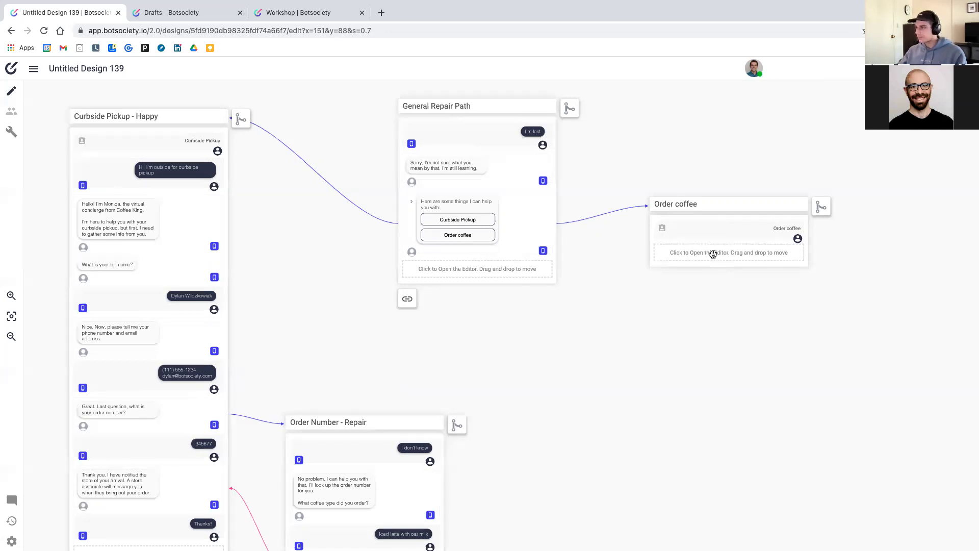
{"action": "scroll", "coordinate": [713, 253], "scroll_direction": "up", "scroll_amount": 5}
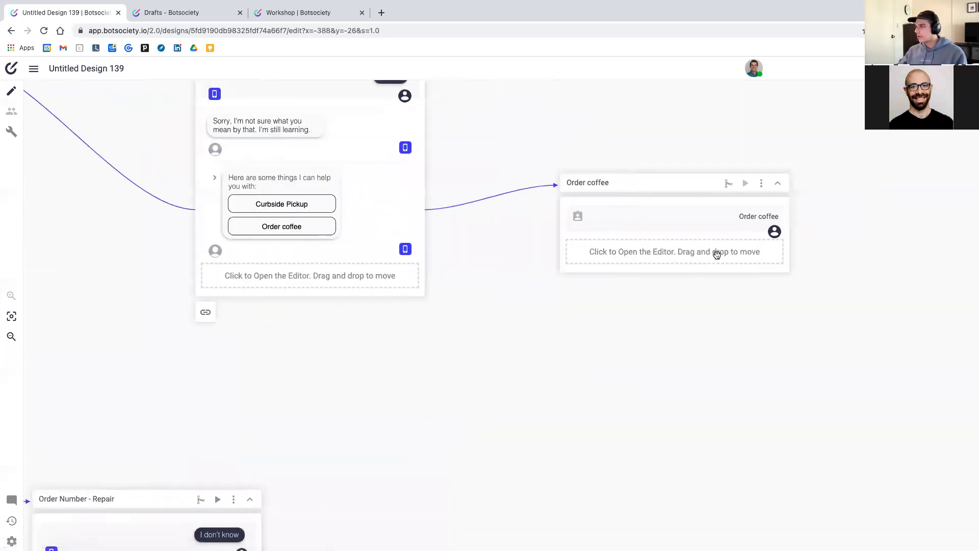
Open the Order coffee path's message editor and look over the message-type list
{"action": "left_click", "coordinate": [717, 255]}
{"action": "left_click", "coordinate": [685, 253]}
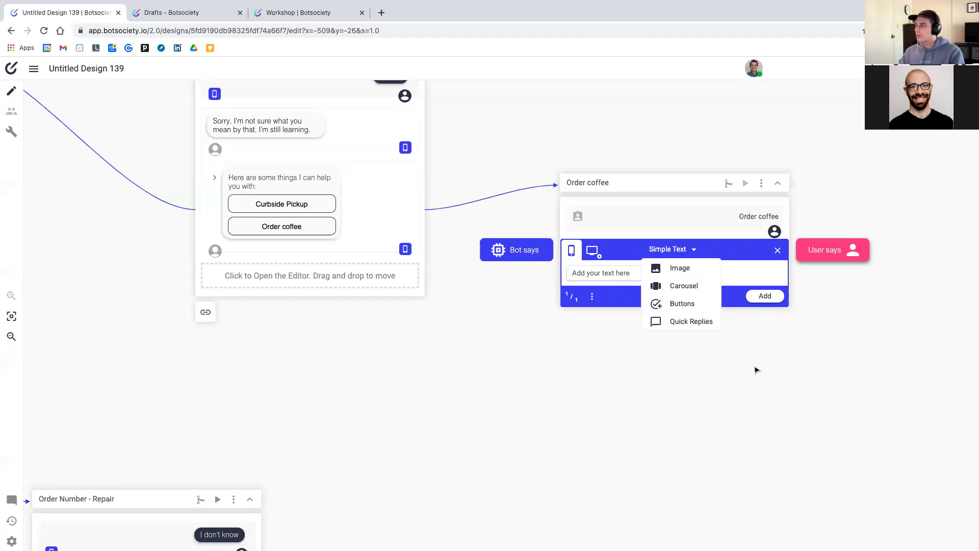
{"action": "left_click", "coordinate": [760, 367]}
{"action": "scroll", "coordinate": [478, 275], "scroll_direction": "left", "scroll_amount": 3}
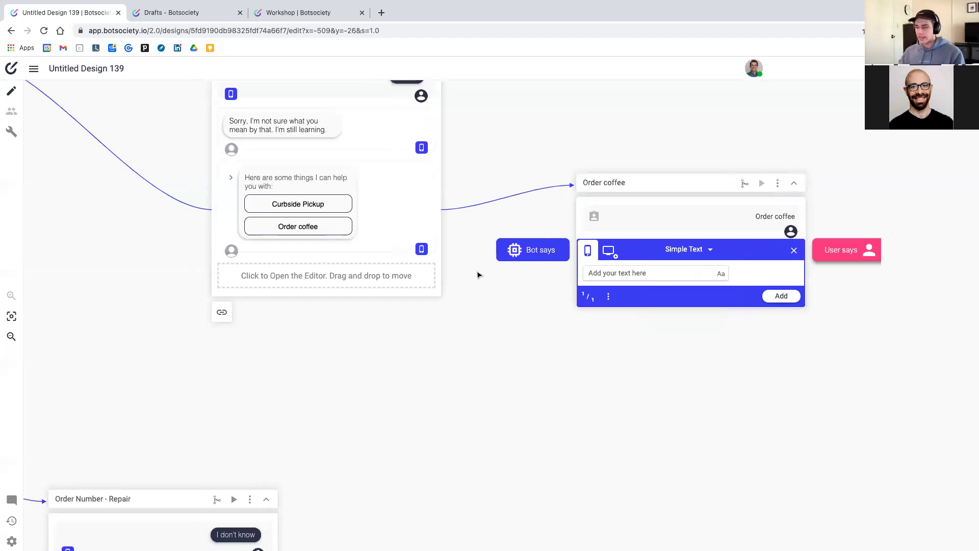
Move the Order Number - Repair card slightly up on the canvas
{"action": "scroll", "coordinate": [478, 276], "scroll_direction": "left", "scroll_amount": 2}
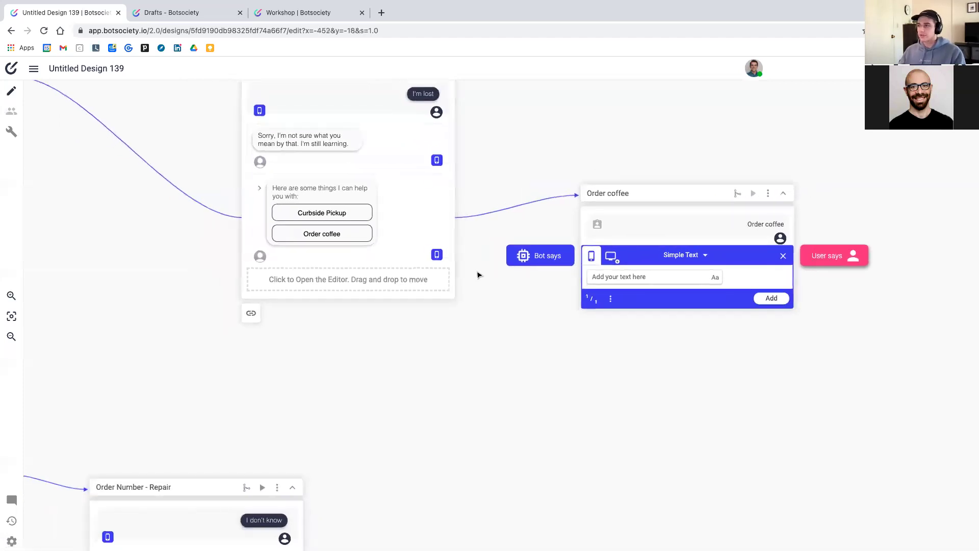
{"action": "scroll", "coordinate": [478, 276], "scroll_direction": "down", "scroll_amount": 2}
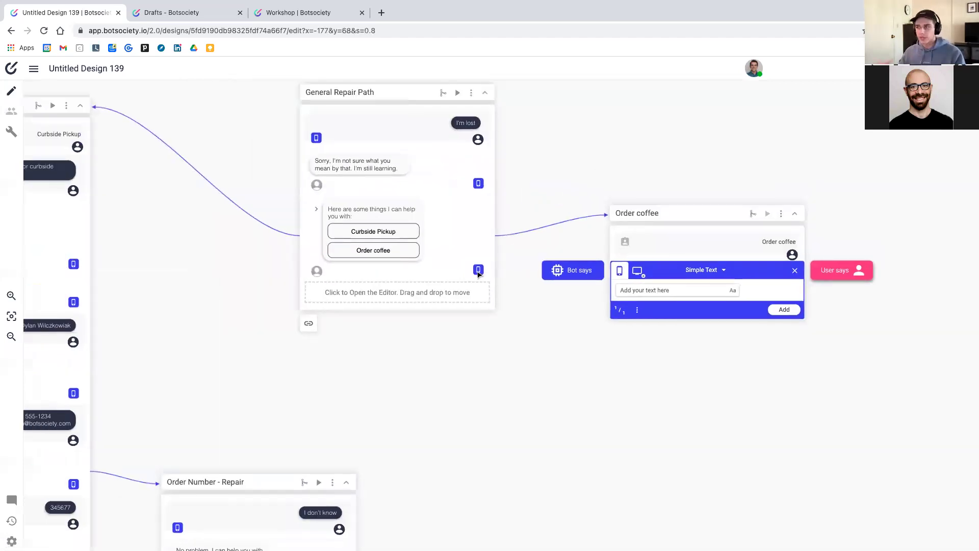
{"action": "scroll", "coordinate": [478, 274], "scroll_direction": "left", "scroll_amount": 1}
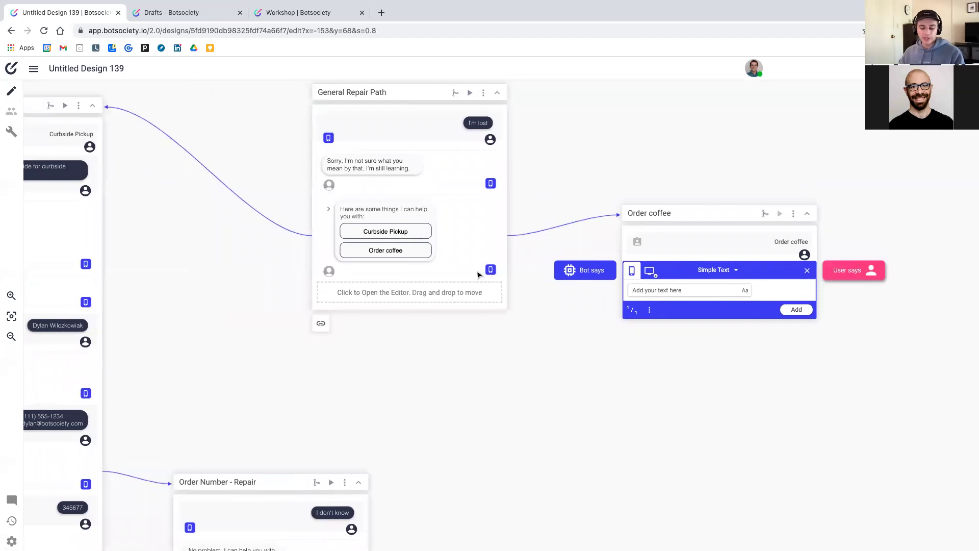
{"action": "scroll", "coordinate": [315, 273], "scroll_direction": "left", "scroll_amount": 3}
{"action": "scroll", "coordinate": [314, 273], "scroll_direction": "down", "scroll_amount": 1}
{"action": "scroll", "coordinate": [277, 268], "scroll_direction": "left", "scroll_amount": 6}
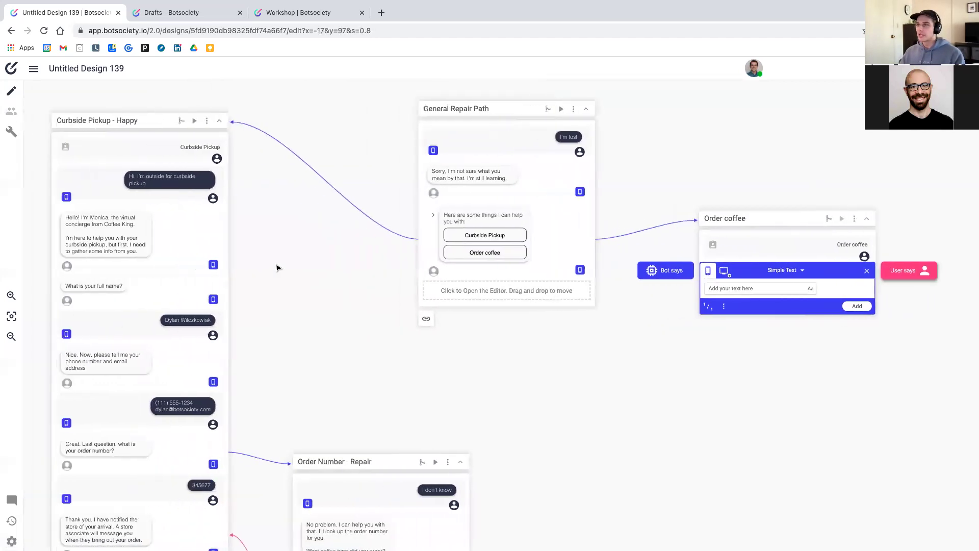
{"action": "left_click_drag", "start_coordinate": [359, 462], "coordinate": [358, 434]}
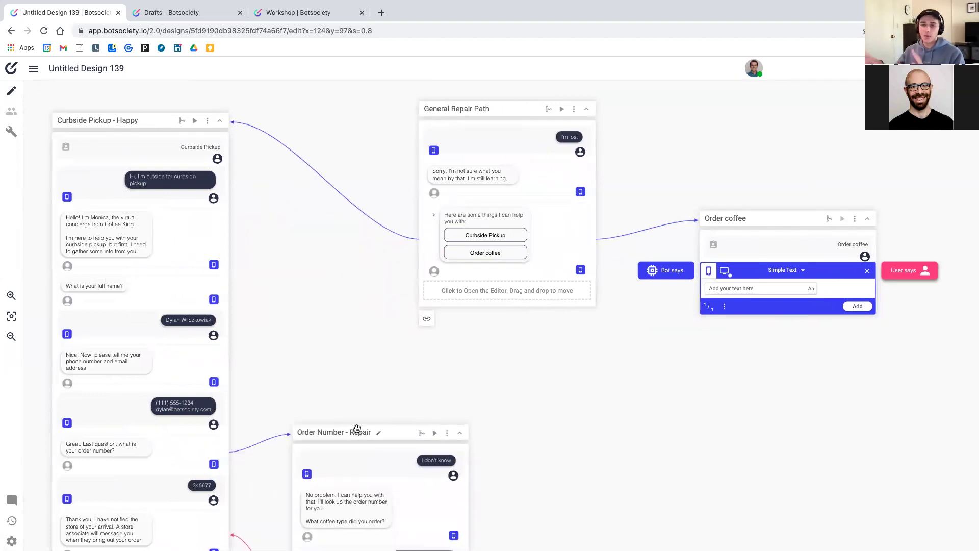
Play a preview of the General Repair Path conversation
{"action": "scroll", "coordinate": [349, 449], "scroll_direction": "down", "scroll_amount": 2}
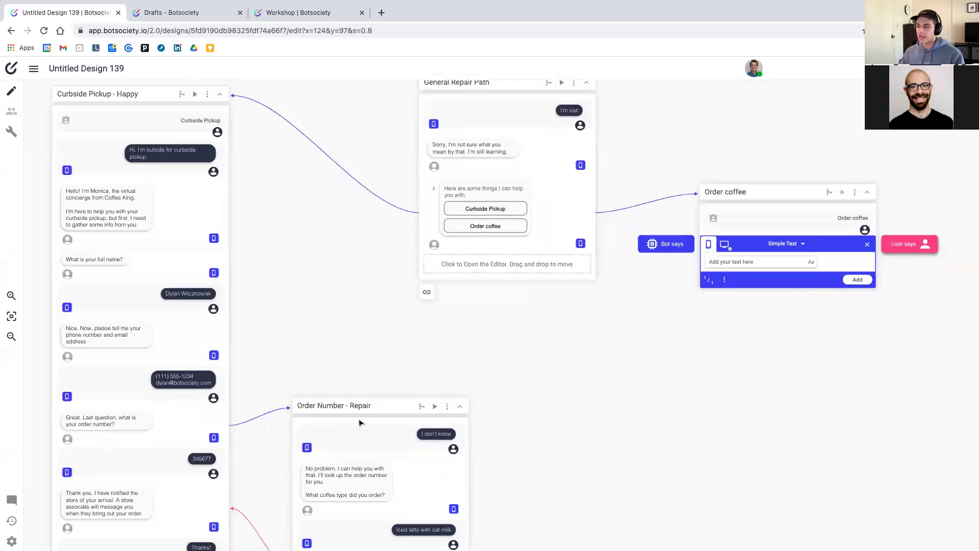
{"action": "scroll", "coordinate": [342, 469], "scroll_direction": "up", "scroll_amount": 3}
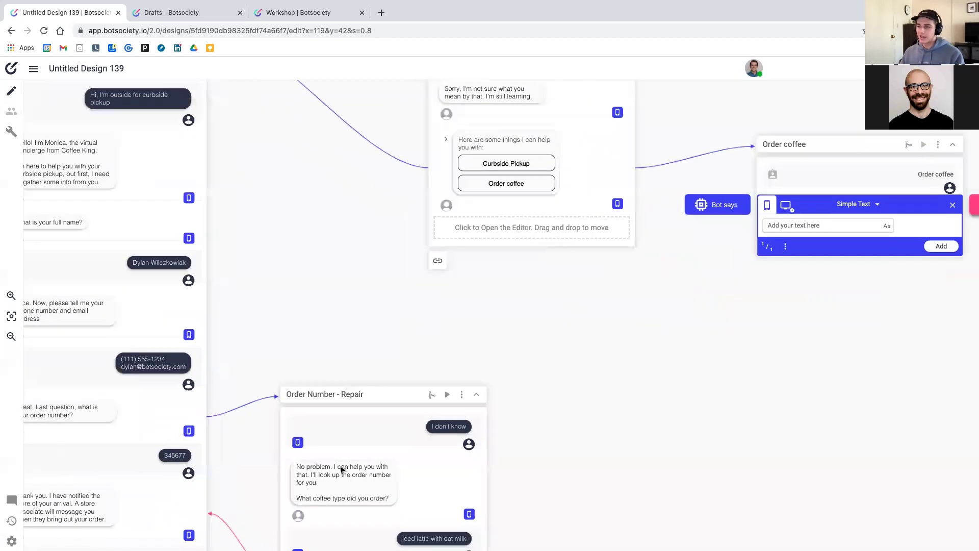
{"action": "scroll", "coordinate": [341, 469], "scroll_direction": "down", "scroll_amount": 2}
{"action": "scroll", "coordinate": [342, 470], "scroll_direction": "left", "scroll_amount": 2}
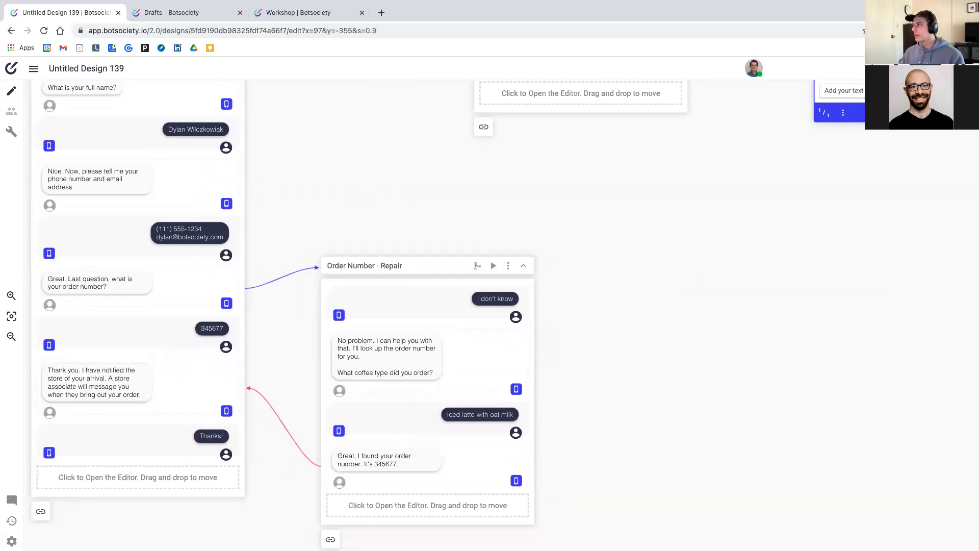
{"action": "left_click", "coordinate": [852, 69]}
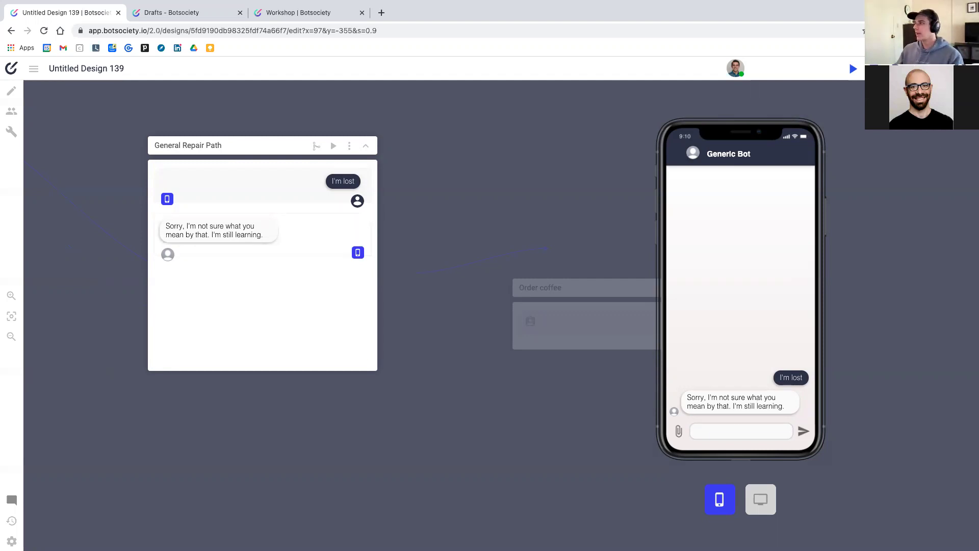
Exit the General Repair Path preview and switch to the Workshop design
{"action": "key", "text": "Escape"}
{"action": "scroll", "coordinate": [794, 145], "scroll_direction": "left", "scroll_amount": 10}
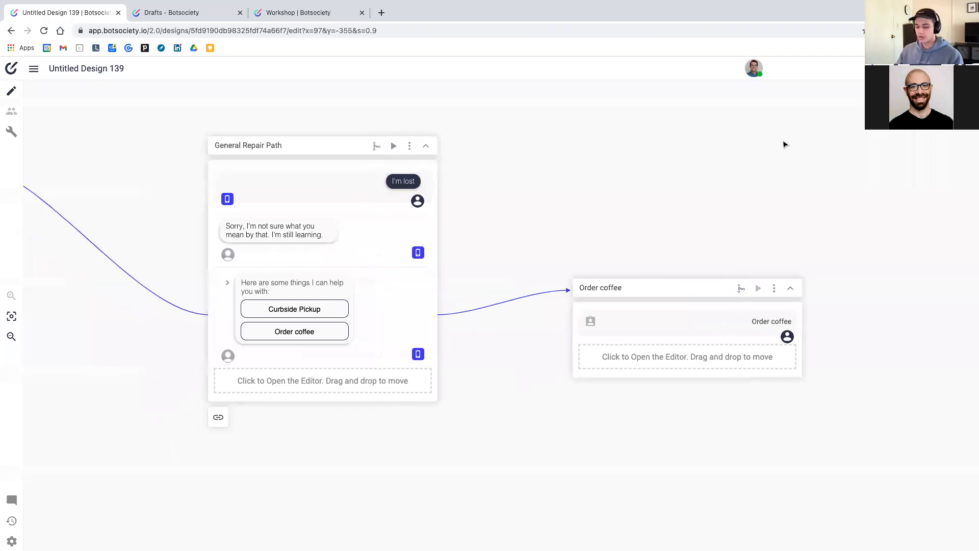
{"action": "scroll", "coordinate": [780, 150], "scroll_direction": "down", "scroll_amount": 3}
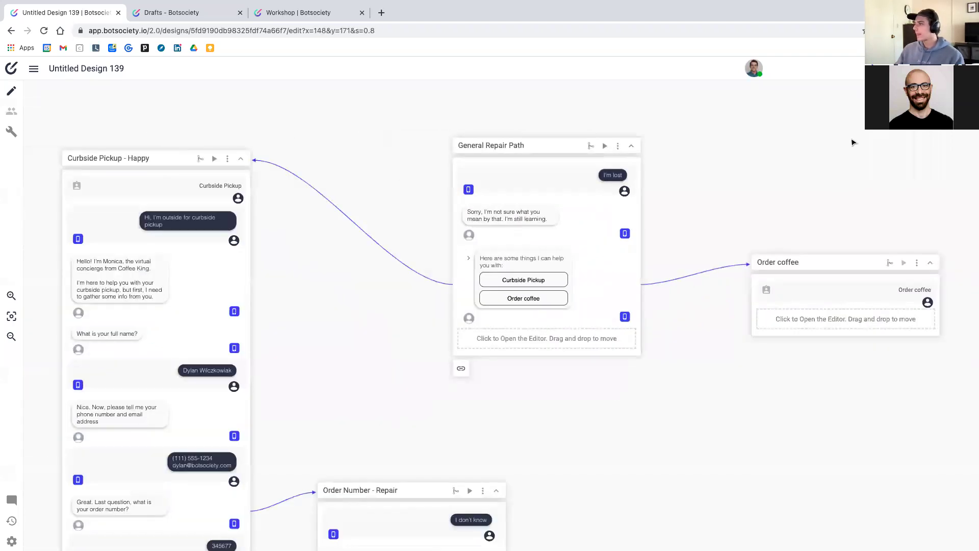
{"action": "scroll", "coordinate": [847, 144], "scroll_direction": "down", "scroll_amount": 1}
{"action": "scroll", "coordinate": [827, 146], "scroll_direction": "left", "scroll_amount": 1}
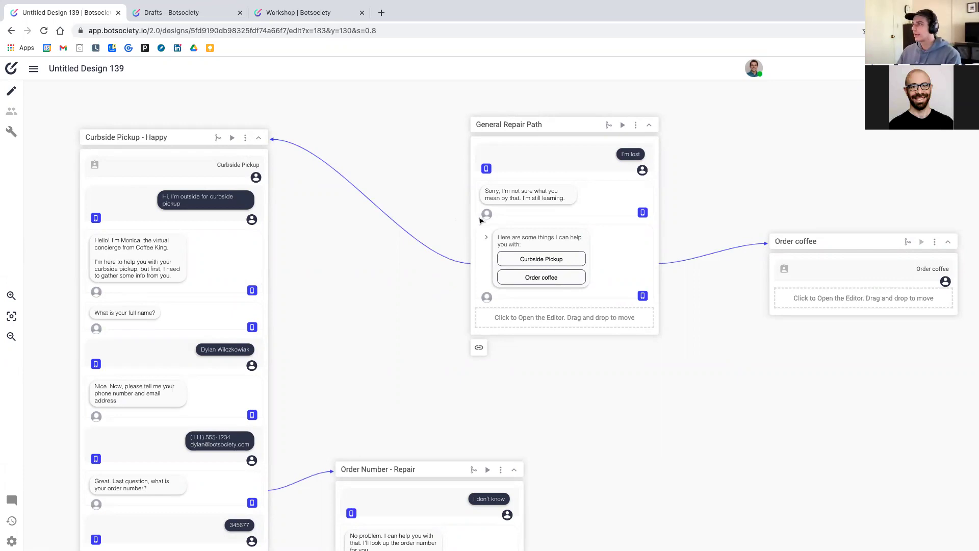
{"action": "scroll", "coordinate": [391, 178], "scroll_direction": "left", "scroll_amount": 1}
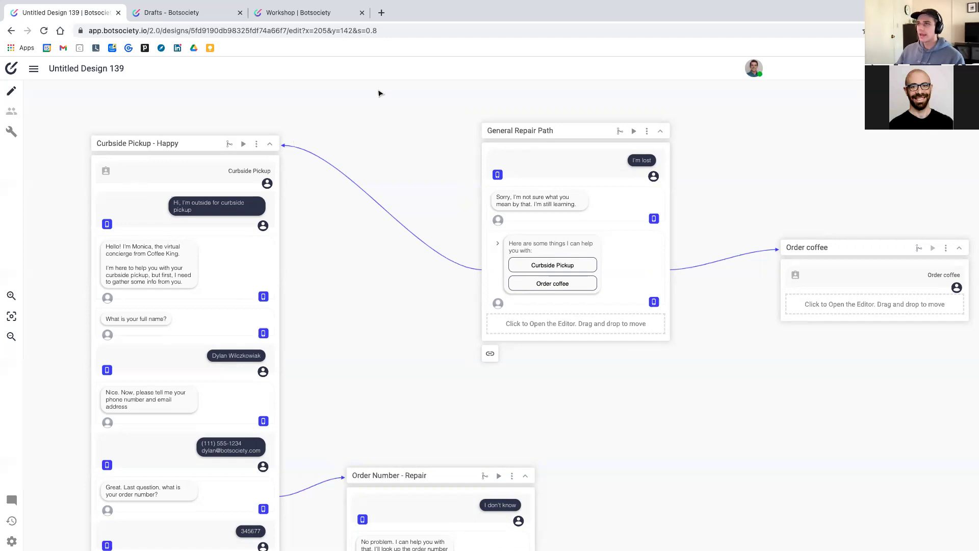
{"action": "left_click", "coordinate": [317, 16]}
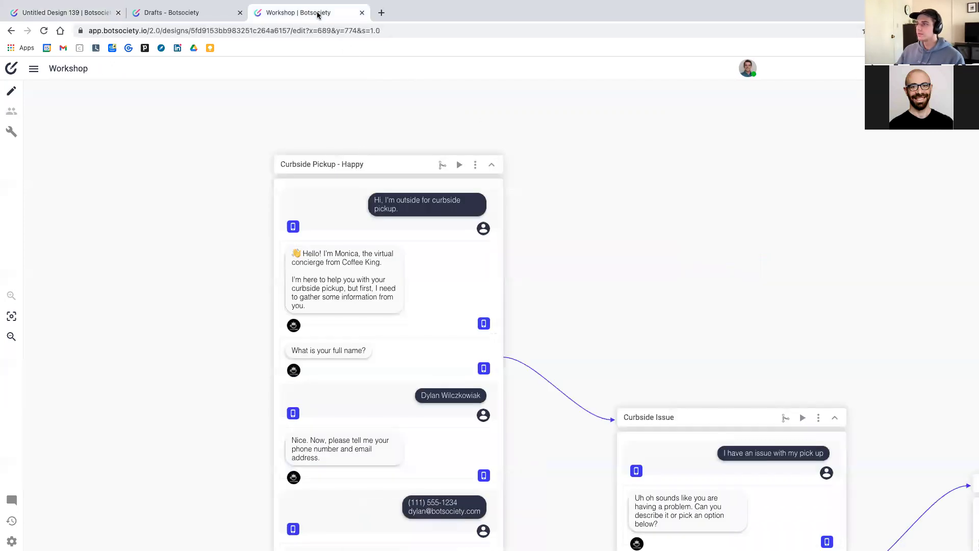
Pan across the Workshop canvas, then switch back to Untitled Design 139
{"action": "scroll", "coordinate": [534, 305], "scroll_direction": "down", "scroll_amount": 2}
{"action": "scroll", "coordinate": [535, 305], "scroll_direction": "right", "scroll_amount": 1}
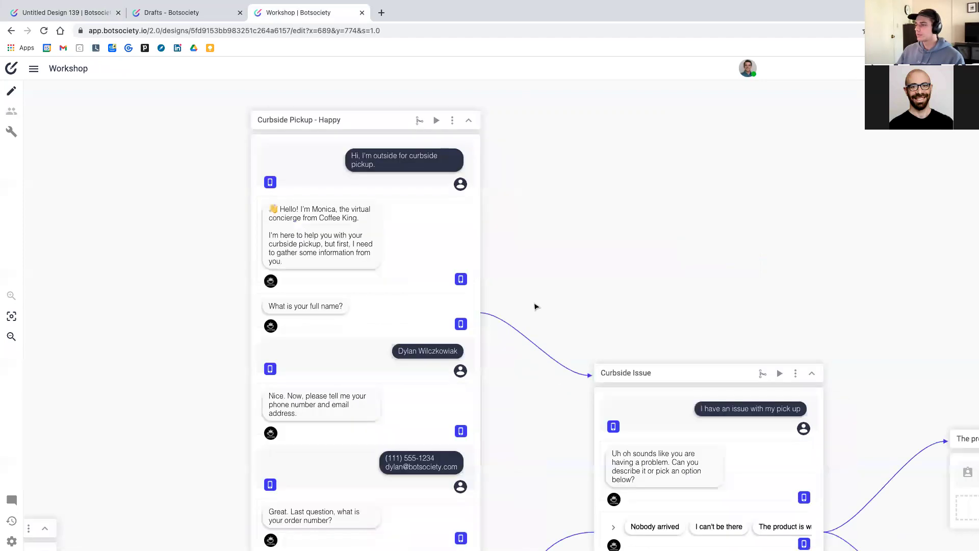
{"action": "scroll", "coordinate": [534, 305], "scroll_direction": "down", "scroll_amount": 1}
{"action": "scroll", "coordinate": [454, 329], "scroll_direction": "down", "scroll_amount": 3}
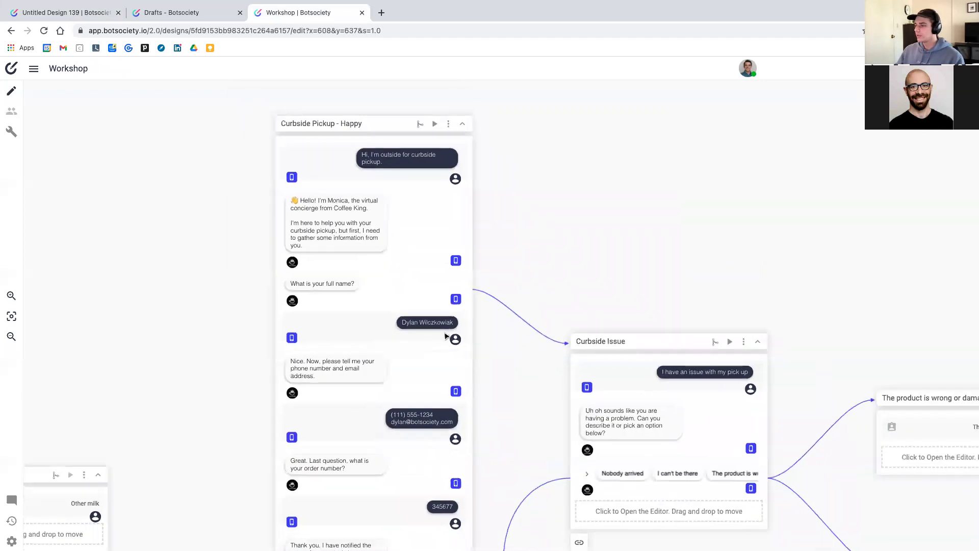
{"action": "scroll", "coordinate": [444, 335], "scroll_direction": "down", "scroll_amount": 3}
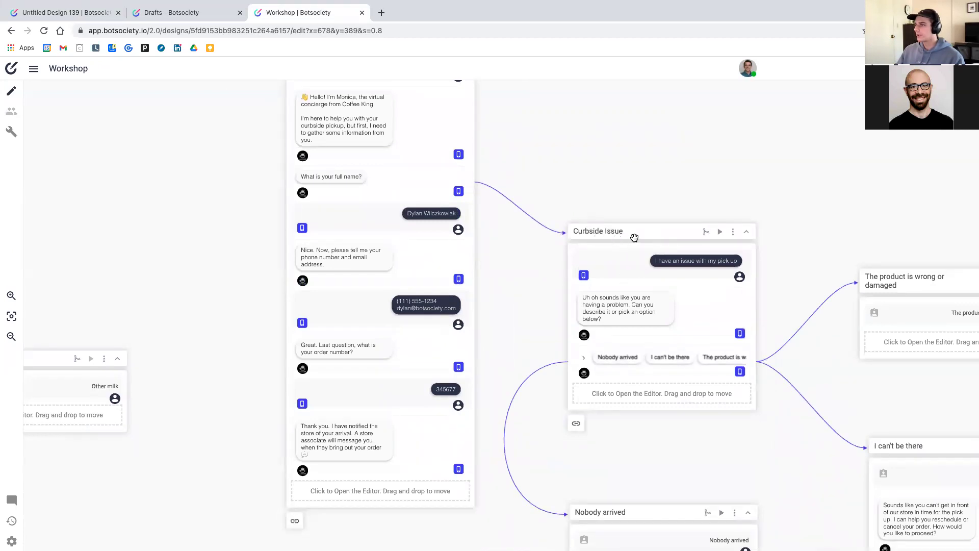
{"action": "scroll", "coordinate": [679, 305], "scroll_direction": "right", "scroll_amount": 3}
{"action": "scroll", "coordinate": [679, 305], "scroll_direction": "down", "scroll_amount": 2}
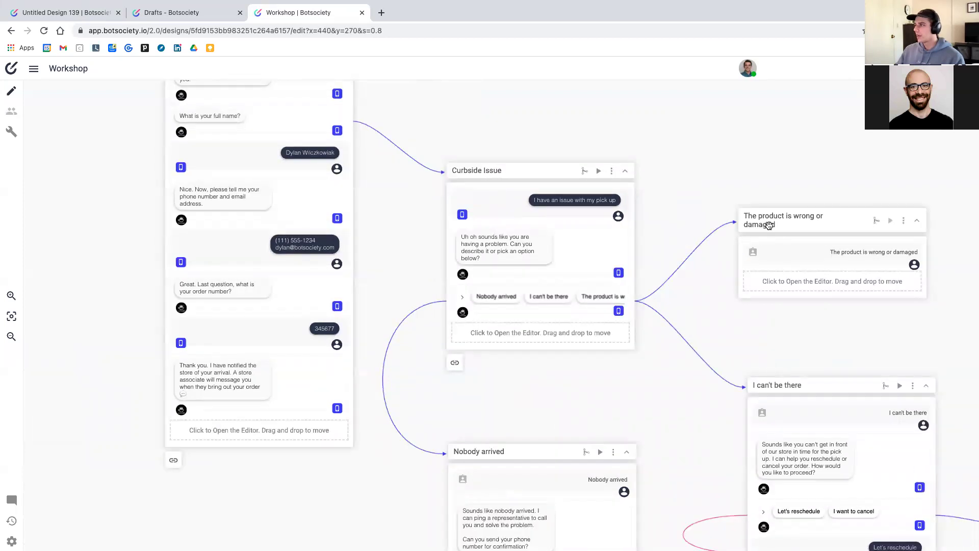
{"action": "scroll", "coordinate": [561, 275], "scroll_direction": "right", "scroll_amount": 2}
{"action": "scroll", "coordinate": [466, 312], "scroll_direction": "down", "scroll_amount": 2}
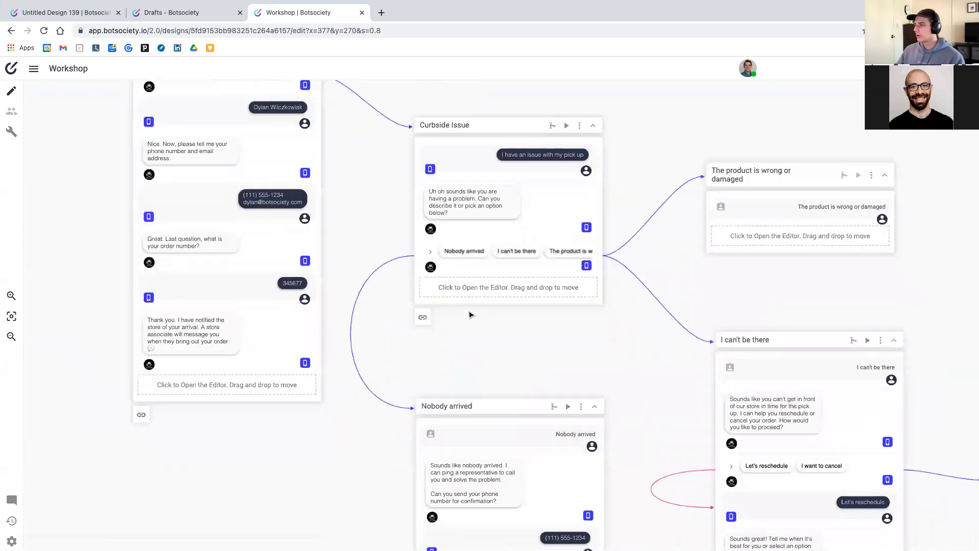
{"action": "scroll", "coordinate": [814, 411], "scroll_direction": "down", "scroll_amount": 3}
{"action": "scroll", "coordinate": [814, 411], "scroll_direction": "right", "scroll_amount": 3}
{"action": "scroll", "coordinate": [814, 411], "scroll_direction": "down", "scroll_amount": 4}
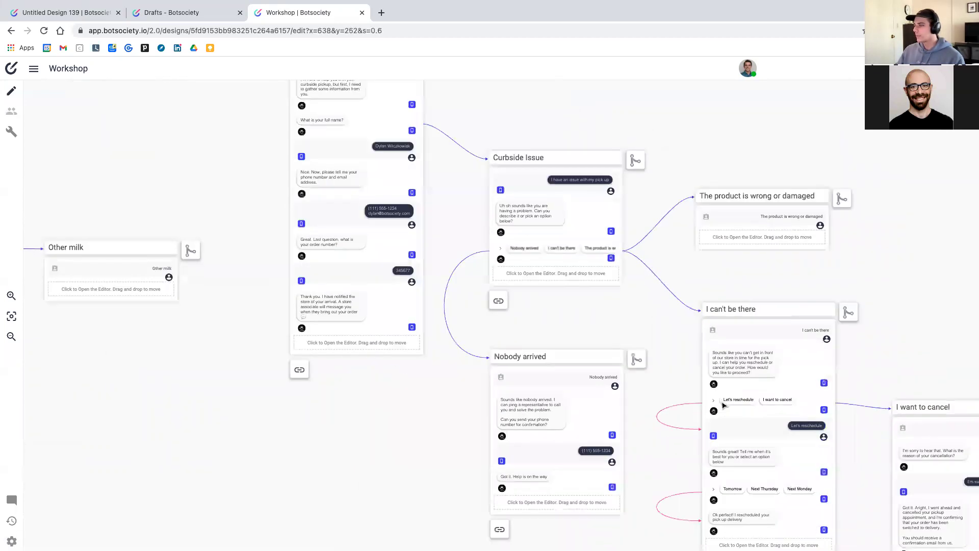
{"action": "scroll", "coordinate": [723, 404], "scroll_direction": "down", "scroll_amount": 1}
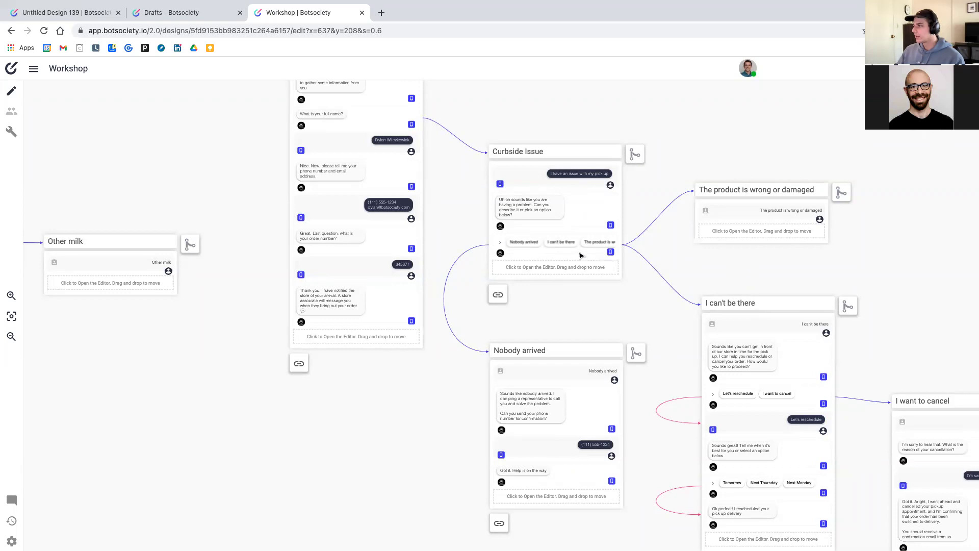
{"action": "scroll", "coordinate": [580, 255], "scroll_direction": "up", "scroll_amount": 2}
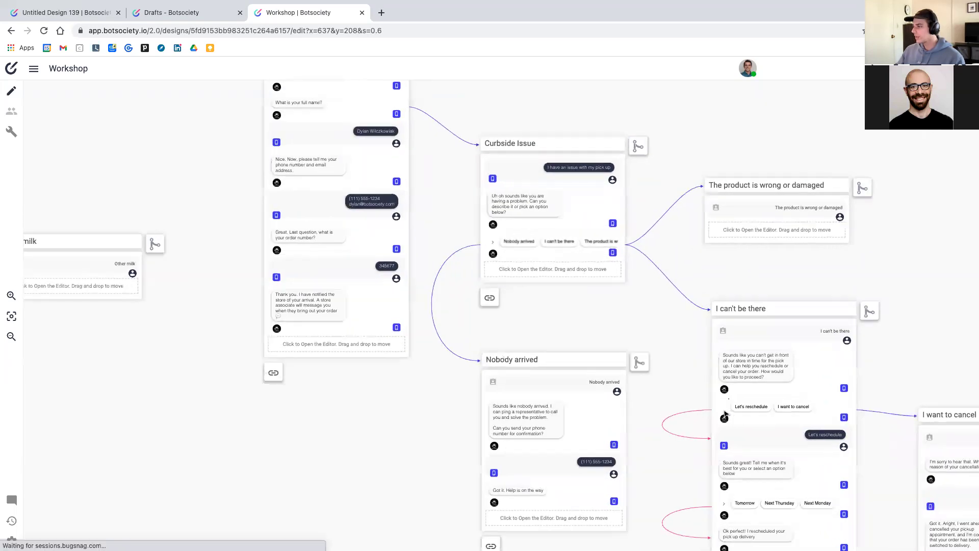
{"action": "scroll", "coordinate": [740, 422], "scroll_direction": "down", "scroll_amount": 5}
{"action": "scroll", "coordinate": [739, 421], "scroll_direction": "right", "scroll_amount": 5}
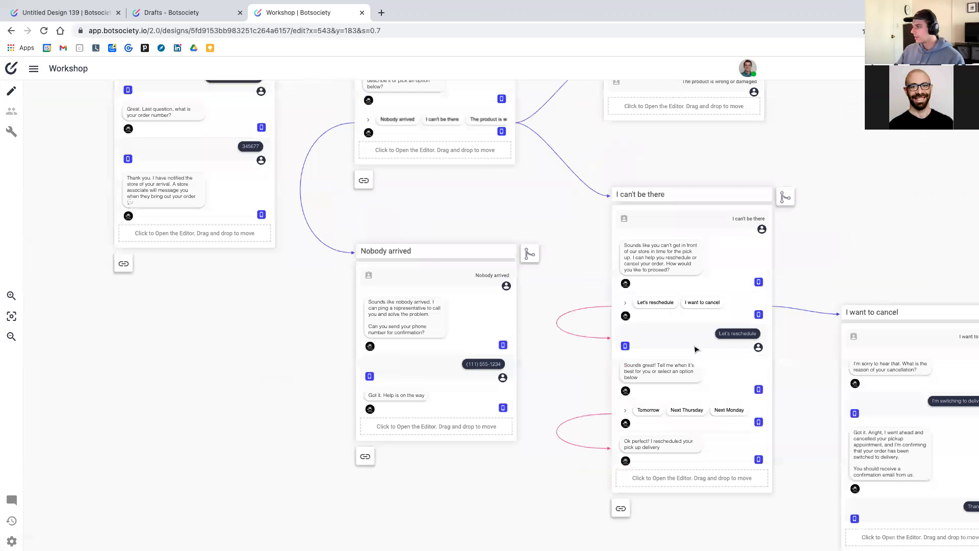
{"action": "scroll", "coordinate": [678, 309], "scroll_direction": "right", "scroll_amount": 2}
{"action": "scroll", "coordinate": [686, 312], "scroll_direction": "up", "scroll_amount": 3}
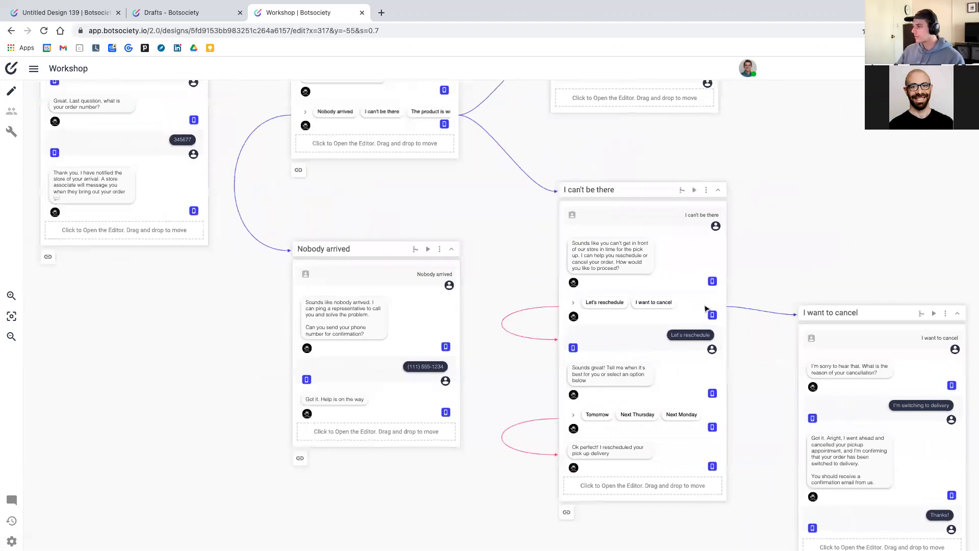
{"action": "scroll", "coordinate": [686, 311], "scroll_direction": "right", "scroll_amount": 3}
{"action": "scroll", "coordinate": [684, 311], "scroll_direction": "down", "scroll_amount": 2}
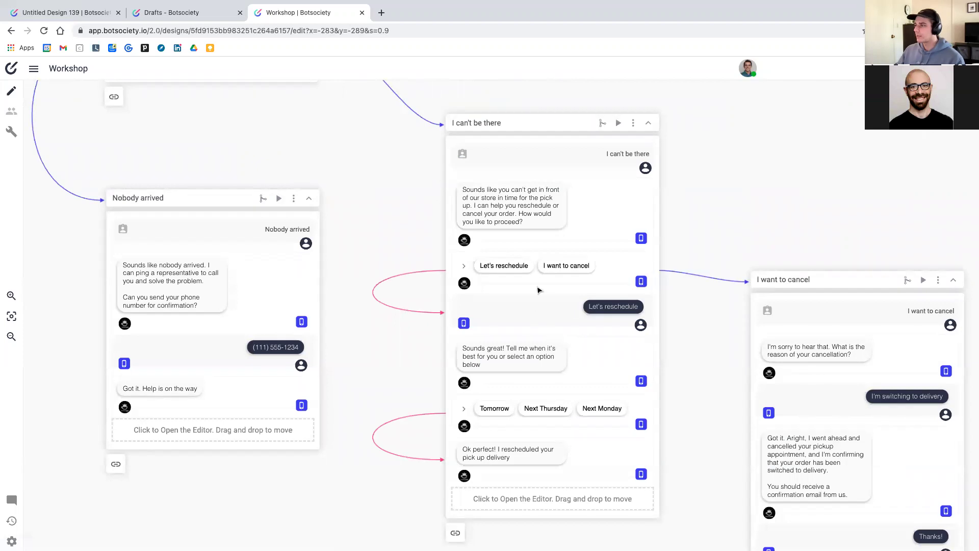
{"action": "scroll", "coordinate": [808, 304], "scroll_direction": "right", "scroll_amount": 3}
{"action": "scroll", "coordinate": [807, 305], "scroll_direction": "down", "scroll_amount": 1}
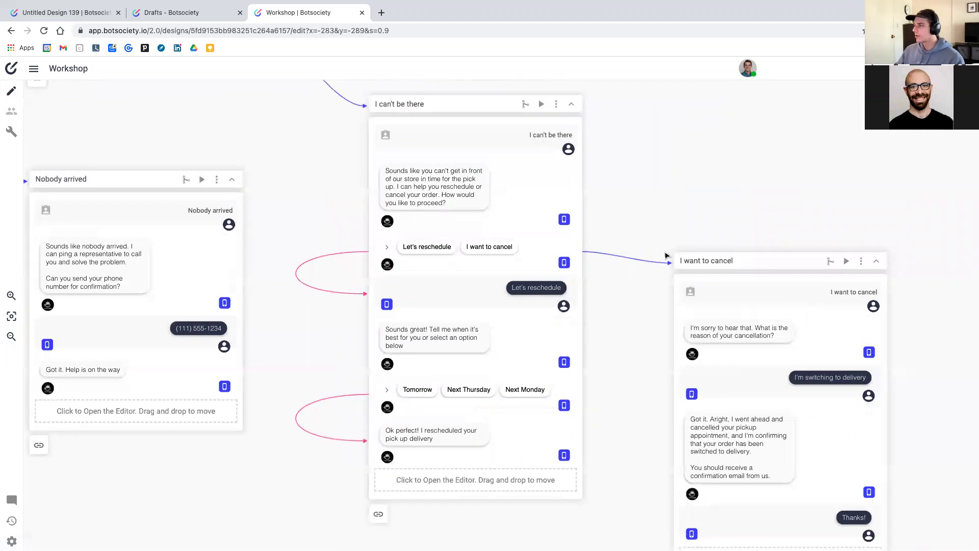
{"action": "scroll", "coordinate": [771, 289], "scroll_direction": "down", "scroll_amount": 2}
{"action": "scroll", "coordinate": [770, 290], "scroll_direction": "right", "scroll_amount": 1}
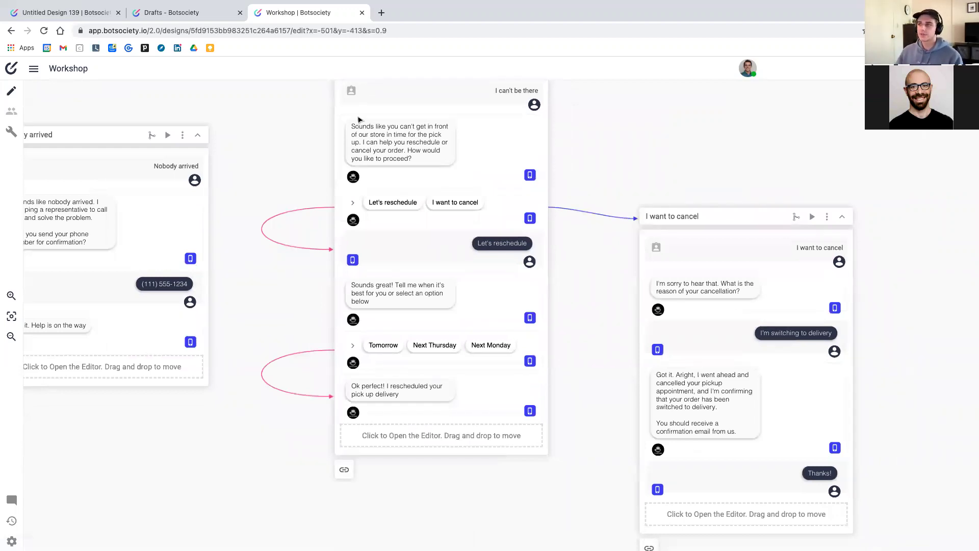
{"action": "left_click", "coordinate": [88, 14]}
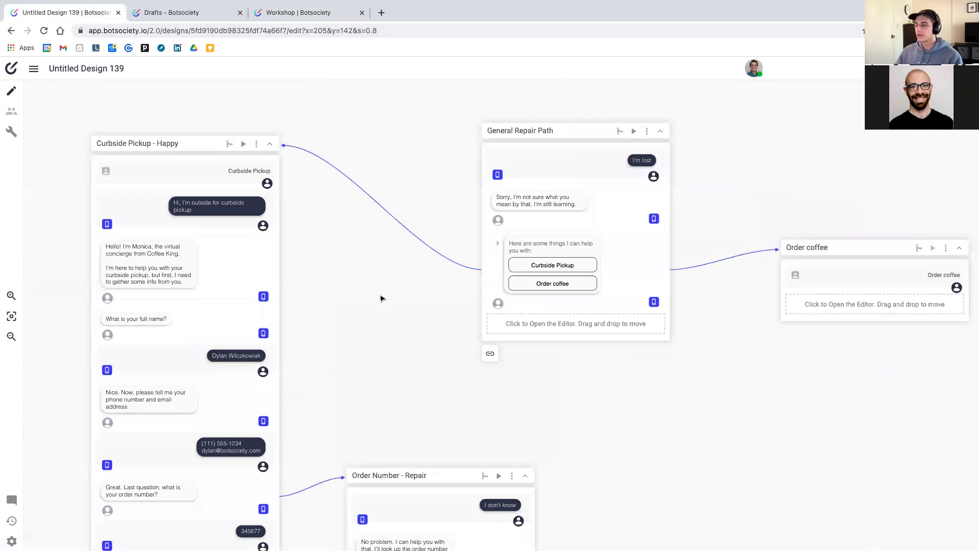
Lower Order coffee and Curbside Pickup - Happy, shift Order Number - Repair right, then nudge Workshop's I want to cancel card
{"action": "scroll", "coordinate": [380, 298], "scroll_direction": "up", "scroll_amount": 1}
{"action": "scroll", "coordinate": [676, 306], "scroll_direction": "right", "scroll_amount": 3}
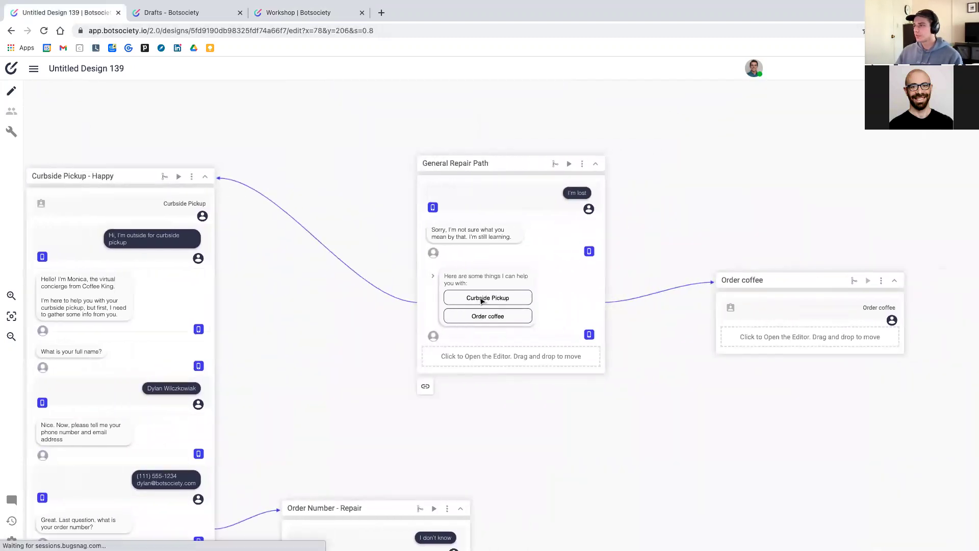
{"action": "left_click_drag", "start_coordinate": [815, 276], "coordinate": [797, 368]}
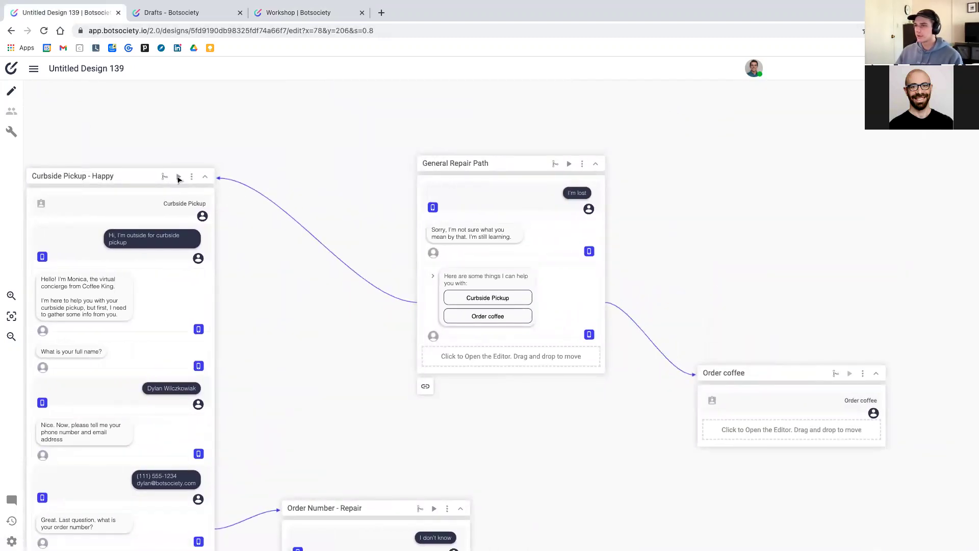
{"action": "left_click_drag", "start_coordinate": [148, 175], "coordinate": [186, 355]}
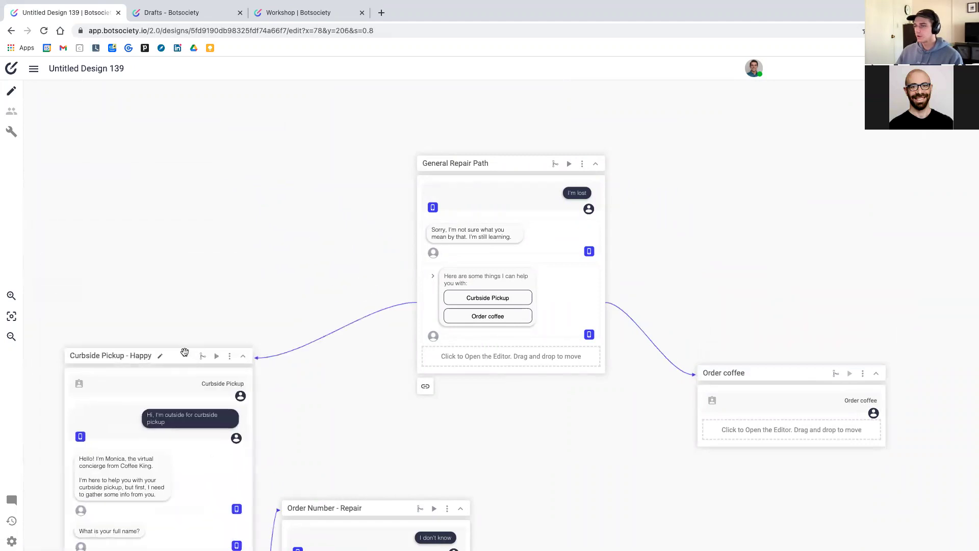
{"action": "left_click_drag", "start_coordinate": [371, 506], "coordinate": [464, 488]}
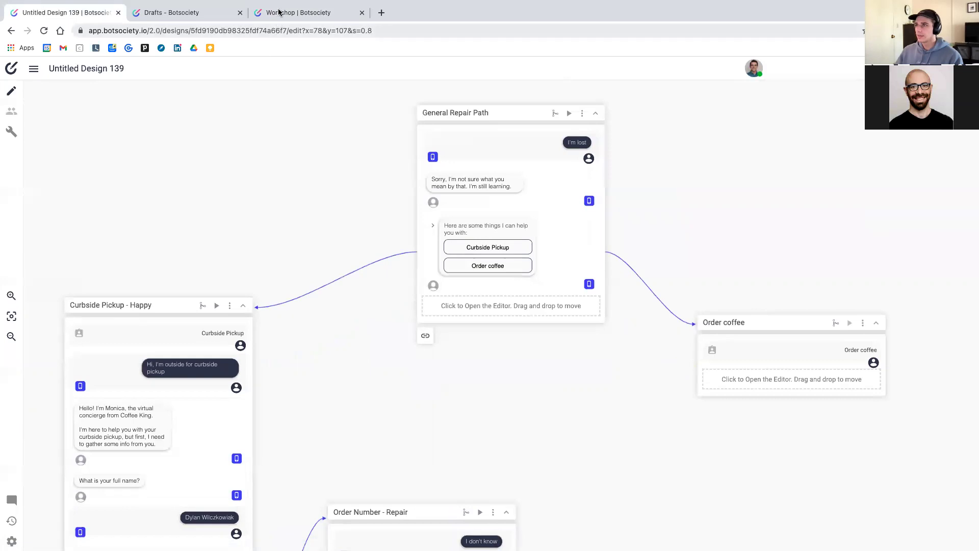
{"action": "left_click", "coordinate": [275, 13]}
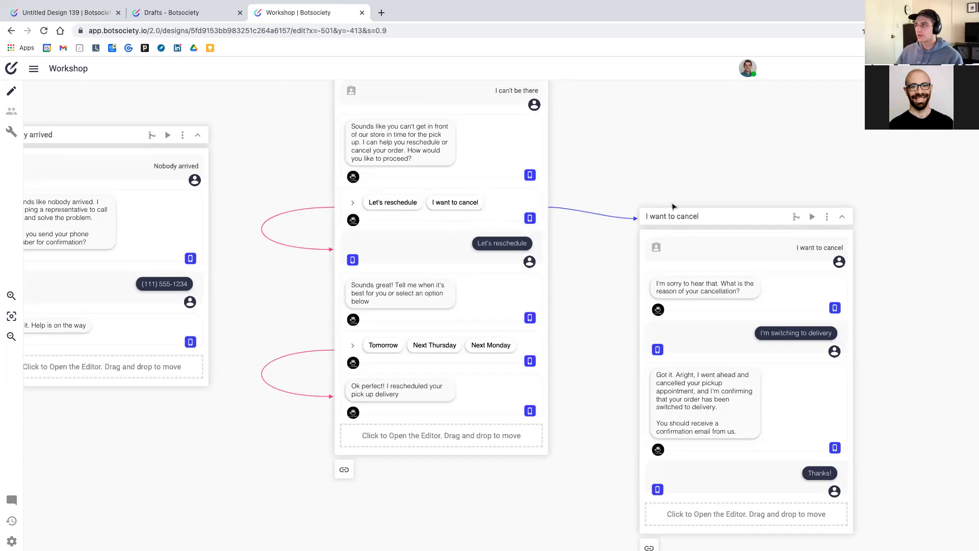
{"action": "left_click_drag", "start_coordinate": [736, 219], "coordinate": [762, 236]}
Zoom in on the oat-milk conversation and pan across all Workshop path cards to review them
{"action": "scroll", "coordinate": [280, 219], "scroll_direction": "down", "scroll_amount": 10}
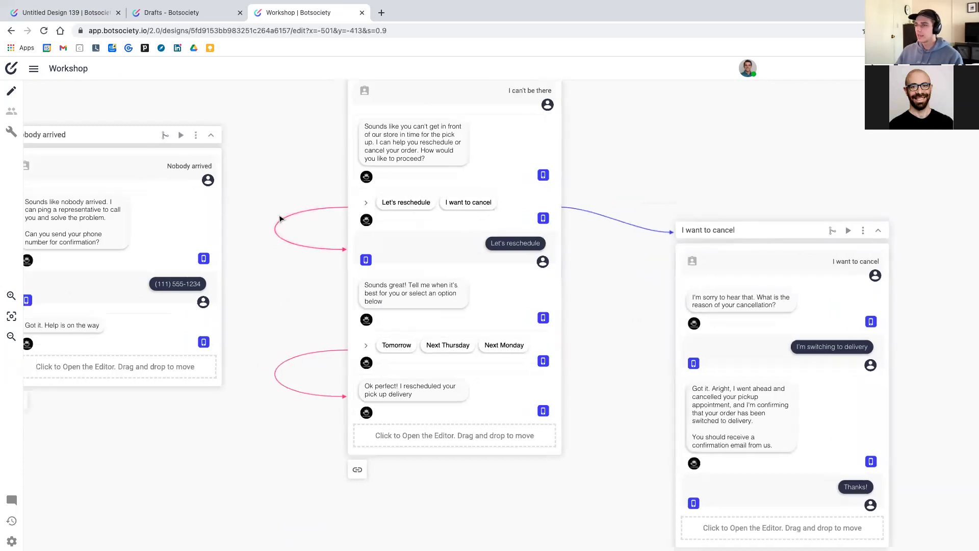
{"action": "scroll", "coordinate": [279, 219], "scroll_direction": "left", "scroll_amount": 15}
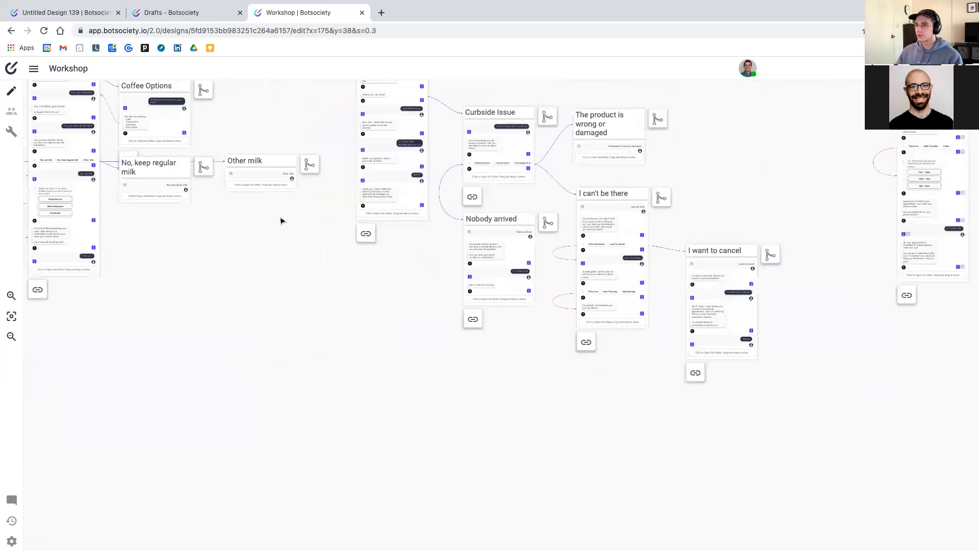
{"action": "left_click", "coordinate": [182, 206]}
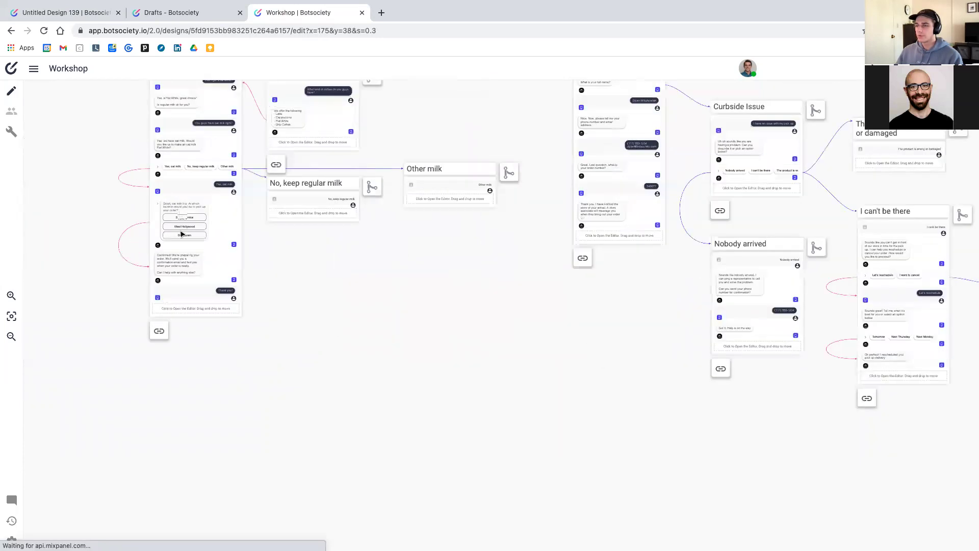
{"action": "scroll", "coordinate": [291, 236], "scroll_direction": "left", "scroll_amount": 2}
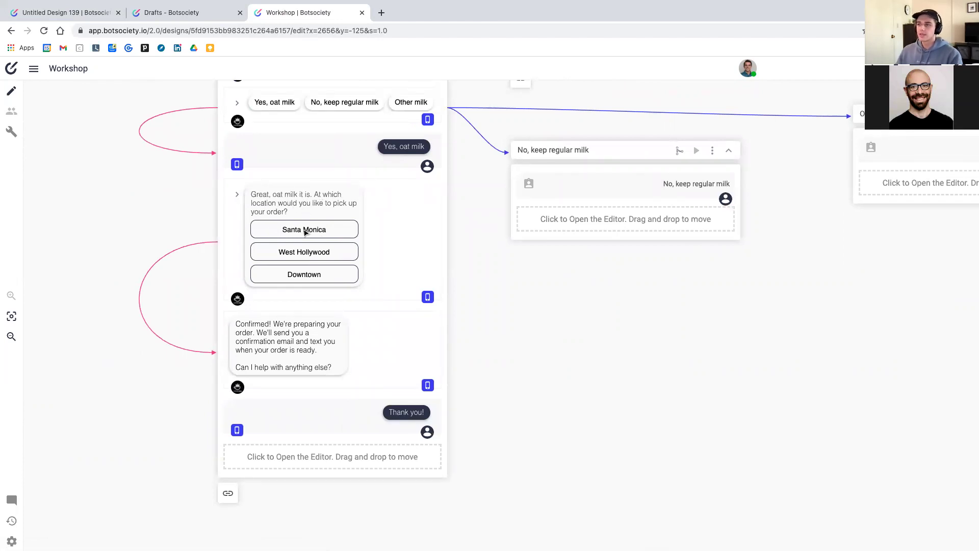
{"action": "scroll", "coordinate": [314, 277], "scroll_direction": "up", "scroll_amount": 1}
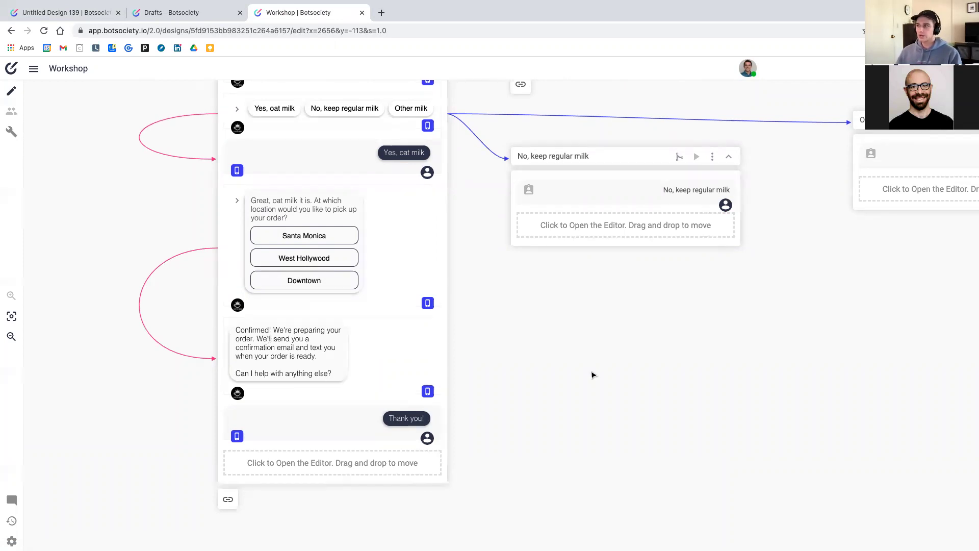
{"action": "scroll", "coordinate": [592, 375], "scroll_direction": "down", "scroll_amount": 3}
{"action": "scroll", "coordinate": [593, 372], "scroll_direction": "right", "scroll_amount": 15}
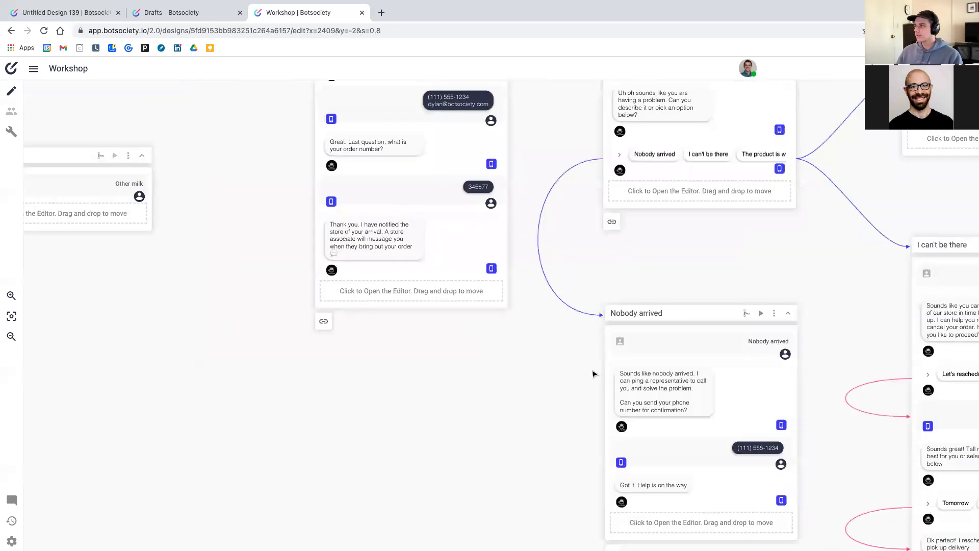
{"action": "scroll", "coordinate": [593, 374], "scroll_direction": "right", "scroll_amount": 5}
{"action": "scroll", "coordinate": [593, 373], "scroll_direction": "right", "scroll_amount": 4}
{"action": "scroll", "coordinate": [547, 360], "scroll_direction": "down", "scroll_amount": 2}
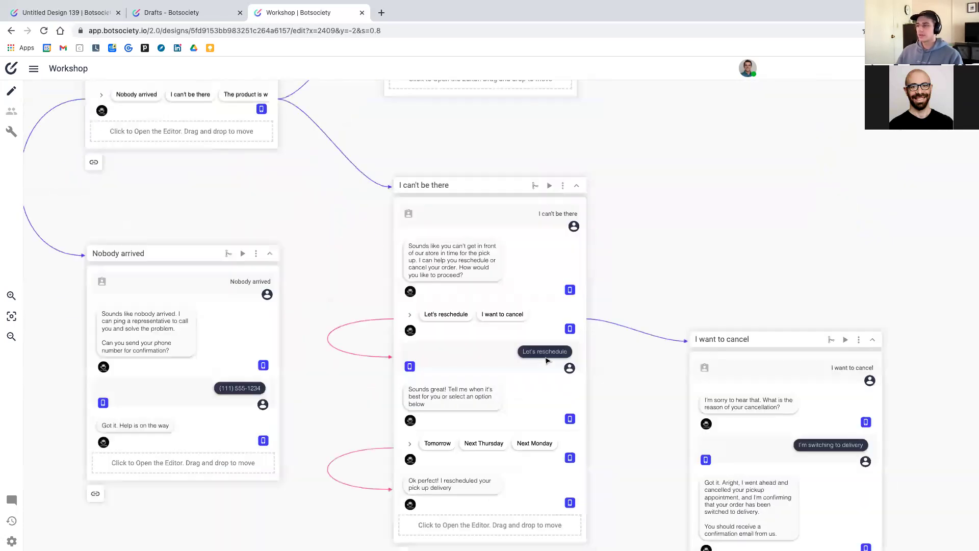
{"action": "scroll", "coordinate": [546, 359], "scroll_direction": "down", "scroll_amount": 2}
{"action": "scroll", "coordinate": [337, 207], "scroll_direction": "down", "scroll_amount": 5}
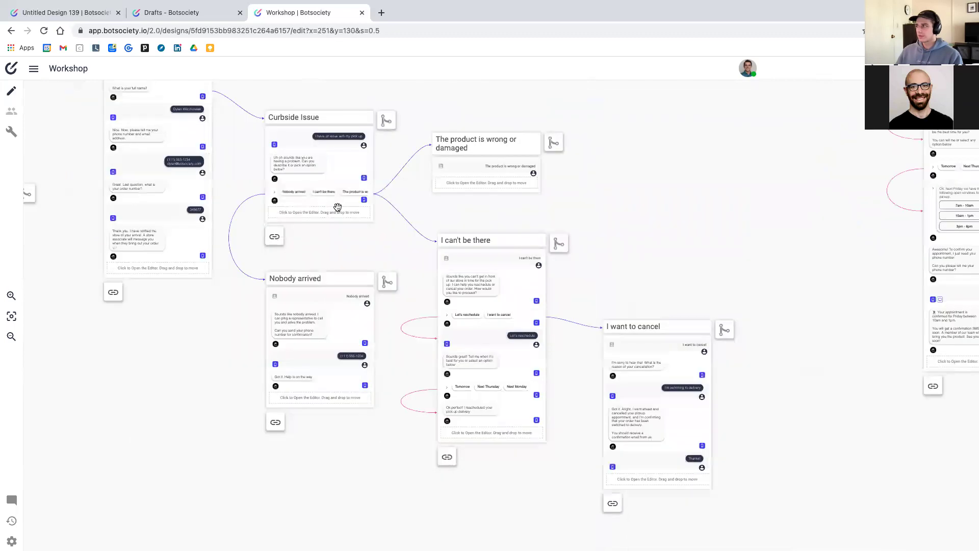
{"action": "scroll", "coordinate": [338, 207], "scroll_direction": "down", "scroll_amount": 5}
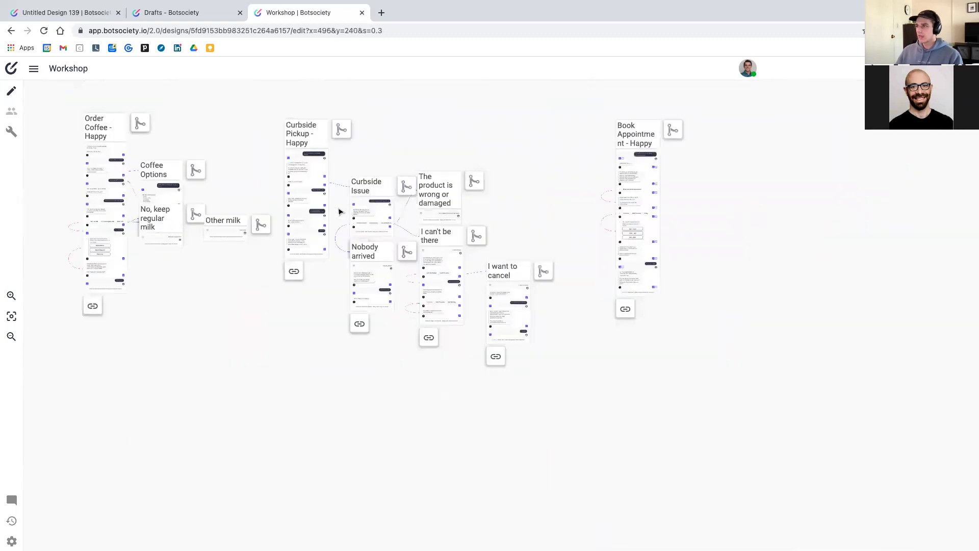
{"action": "scroll", "coordinate": [340, 224], "scroll_direction": "down", "scroll_amount": 2}
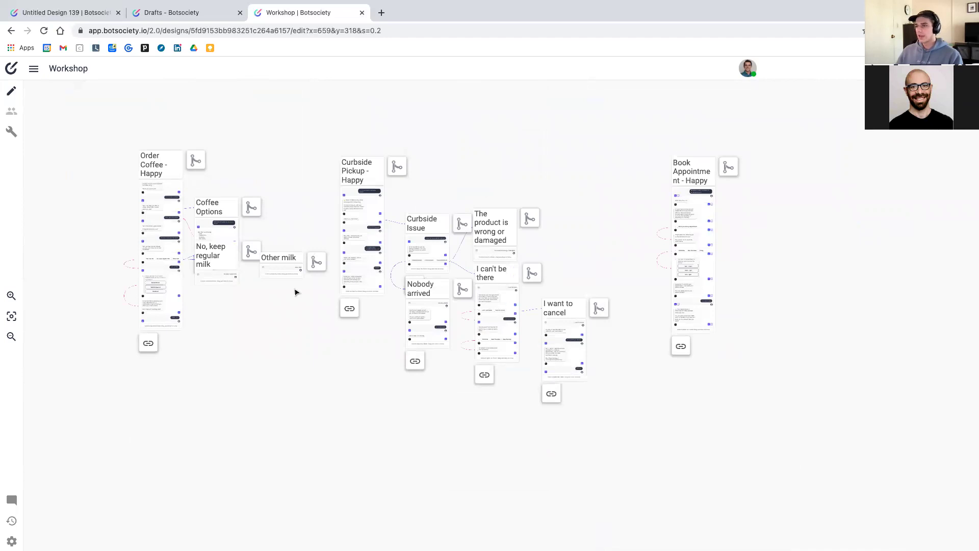
{"action": "scroll", "coordinate": [130, 273], "scroll_direction": "up", "scroll_amount": 5}
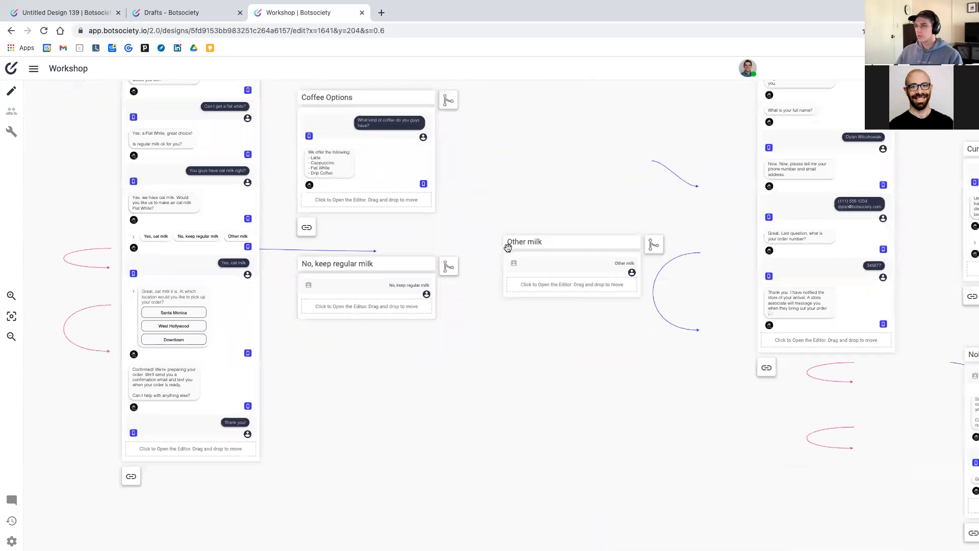
{"action": "scroll", "coordinate": [478, 270], "scroll_direction": "right", "scroll_amount": 5}
{"action": "scroll", "coordinate": [561, 262], "scroll_direction": "right", "scroll_amount": 10}
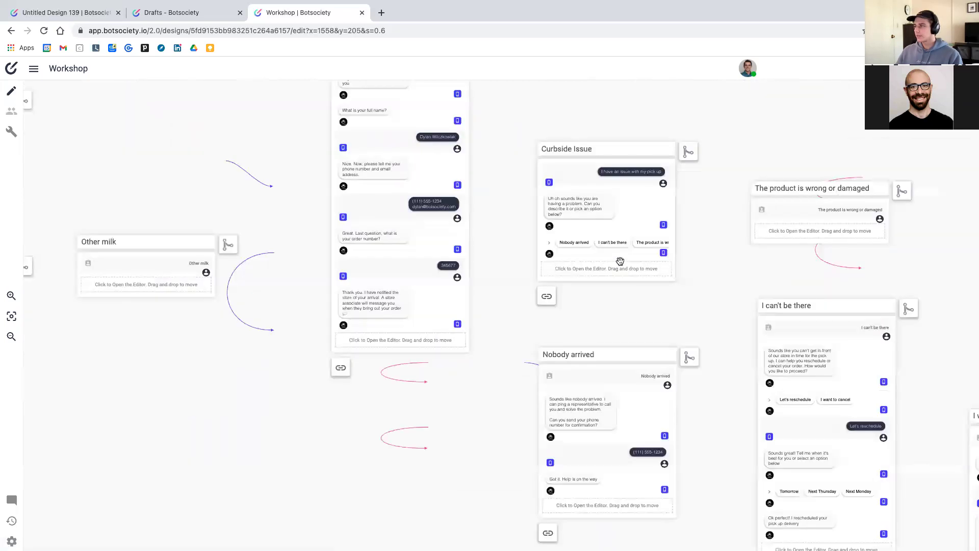
{"action": "scroll", "coordinate": [619, 258], "scroll_direction": "up", "scroll_amount": 5}
{"action": "scroll", "coordinate": [621, 265], "scroll_direction": "right", "scroll_amount": 4}
{"action": "scroll", "coordinate": [621, 265], "scroll_direction": "right", "scroll_amount": 10}
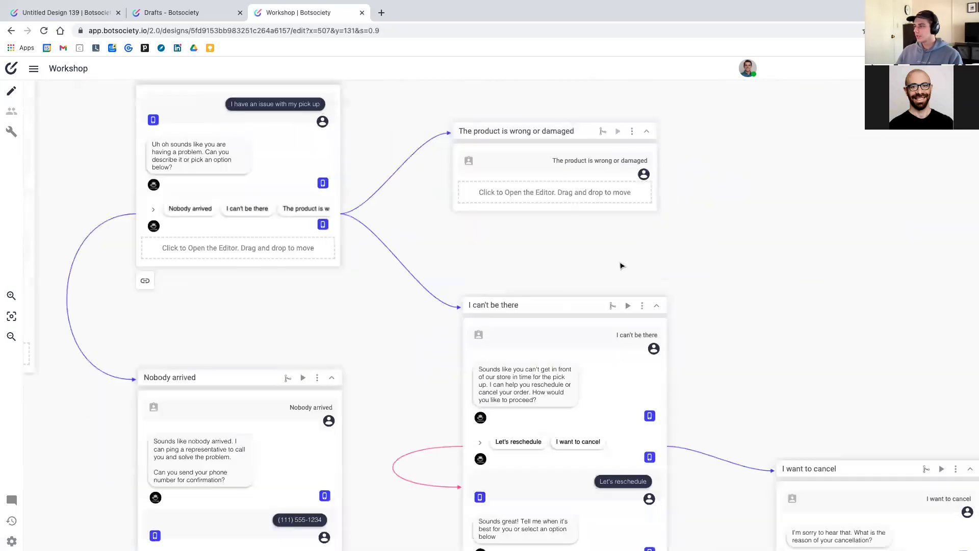
{"action": "scroll", "coordinate": [616, 265], "scroll_direction": "down", "scroll_amount": 6}
{"action": "scroll", "coordinate": [616, 265], "scroll_direction": "right", "scroll_amount": 4}
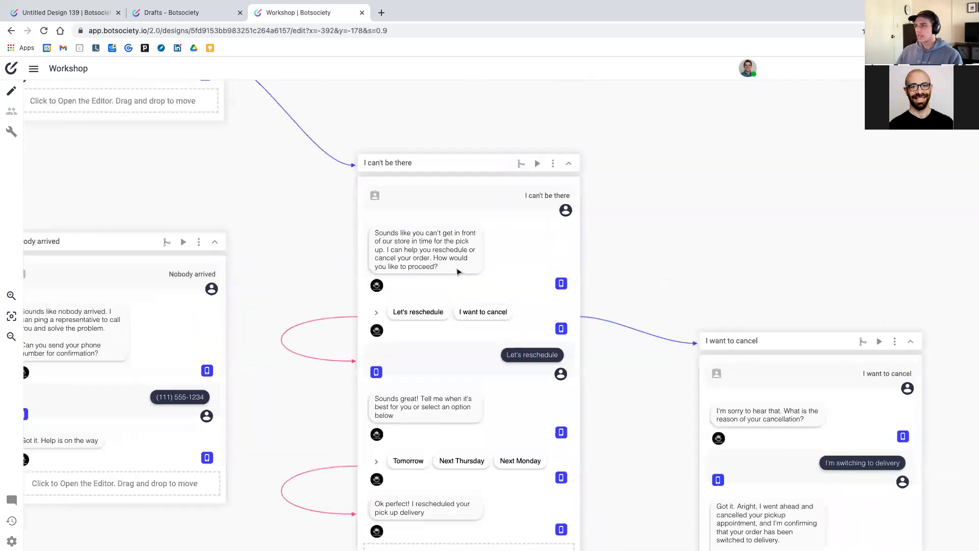
{"action": "scroll", "coordinate": [408, 237], "scroll_direction": "up", "scroll_amount": 2}
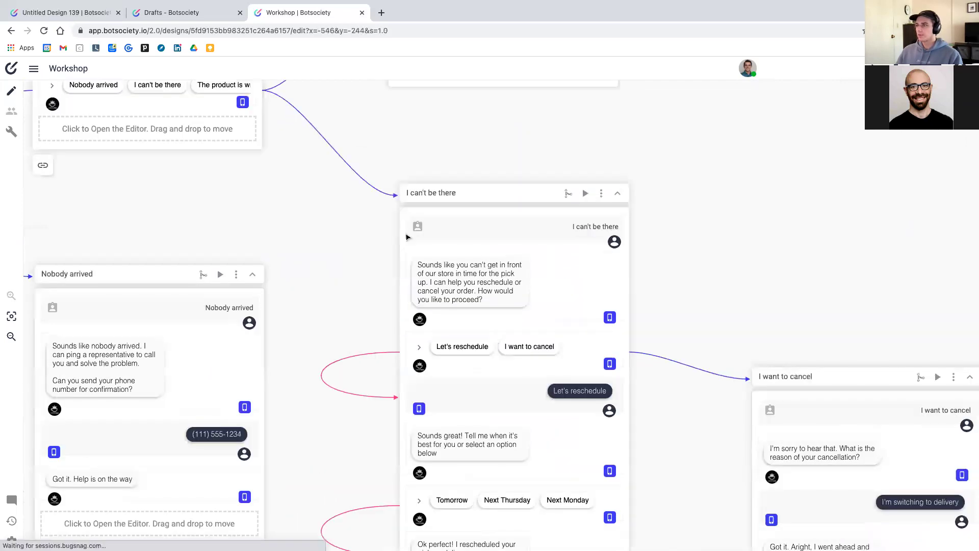
{"action": "scroll", "coordinate": [385, 222], "scroll_direction": "up", "scroll_amount": 8}
{"action": "scroll", "coordinate": [385, 222], "scroll_direction": "left", "scroll_amount": 9}
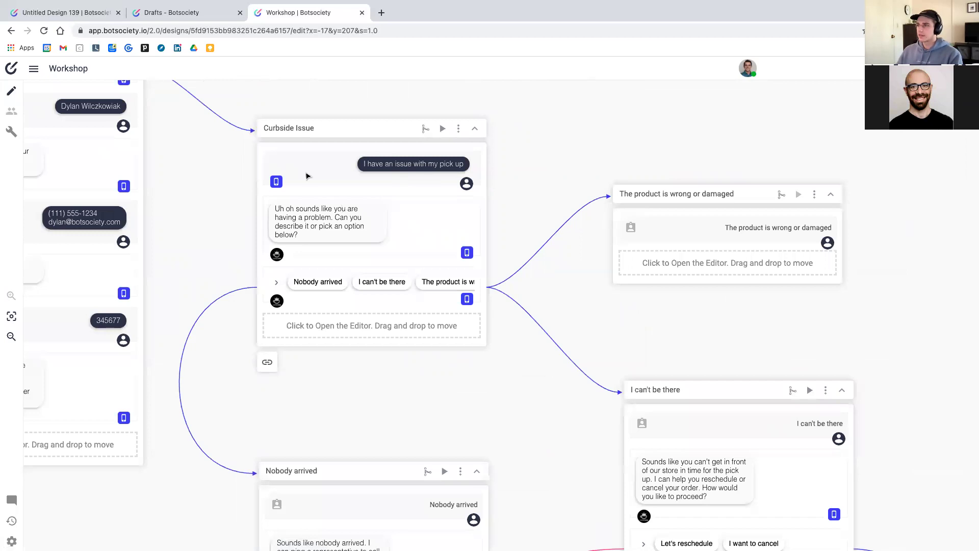
{"action": "scroll", "coordinate": [306, 176], "scroll_direction": "up", "scroll_amount": 6}
{"action": "scroll", "coordinate": [306, 176], "scroll_direction": "left", "scroll_amount": 7}
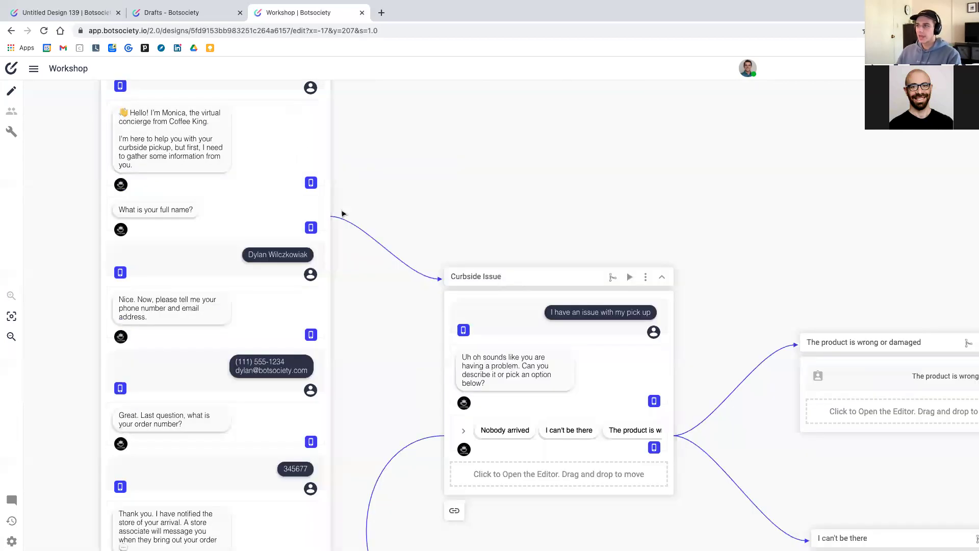
{"action": "scroll", "coordinate": [342, 214], "scroll_direction": "up", "scroll_amount": 2}
{"action": "scroll", "coordinate": [343, 213], "scroll_direction": "left", "scroll_amount": 2}
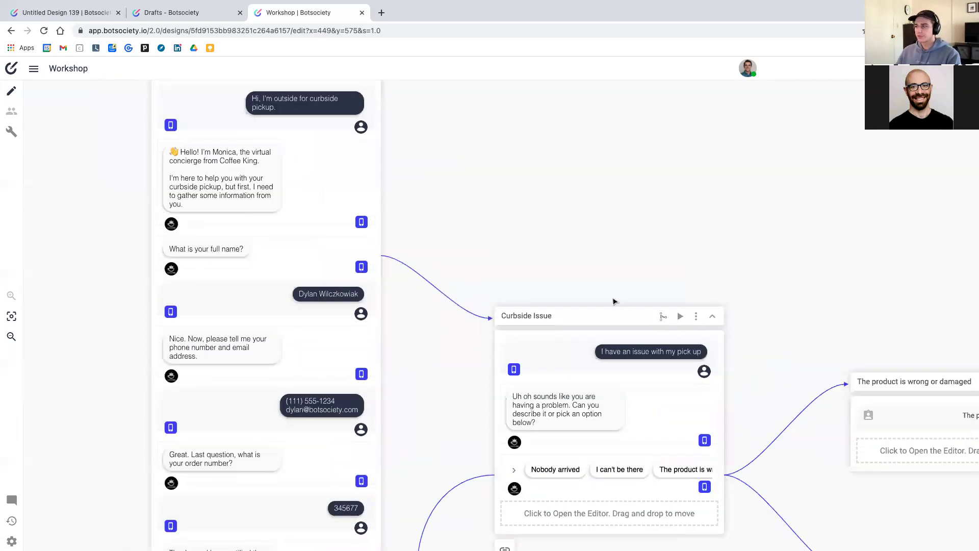
{"action": "scroll", "coordinate": [613, 301], "scroll_direction": "down", "scroll_amount": 2}
{"action": "scroll", "coordinate": [612, 301], "scroll_direction": "right", "scroll_amount": 2}
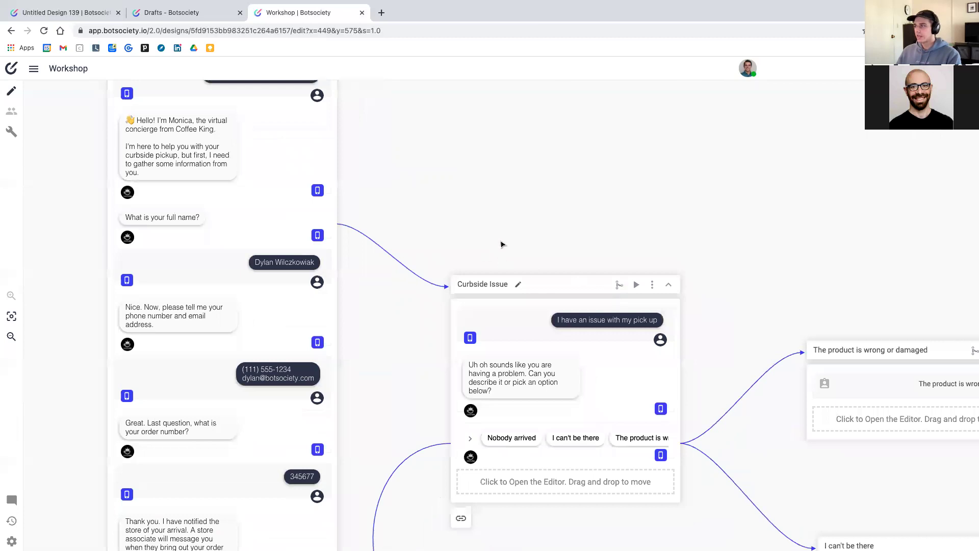
{"action": "scroll", "coordinate": [582, 247], "scroll_direction": "down", "scroll_amount": 3}
{"action": "scroll", "coordinate": [582, 247], "scroll_direction": "right", "scroll_amount": 2}
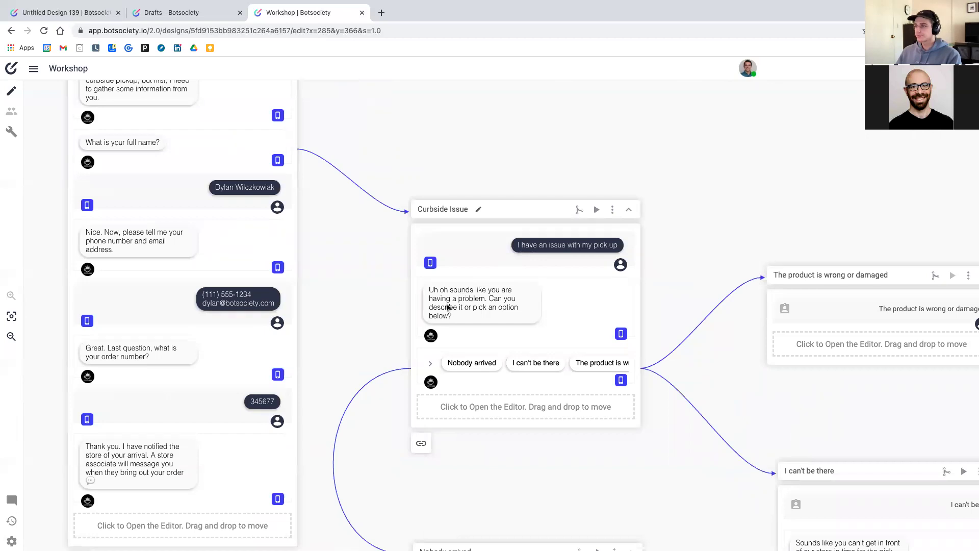
{"action": "scroll", "coordinate": [448, 307], "scroll_direction": "right", "scroll_amount": 3}
{"action": "scroll", "coordinate": [447, 307], "scroll_direction": "down", "scroll_amount": 1}
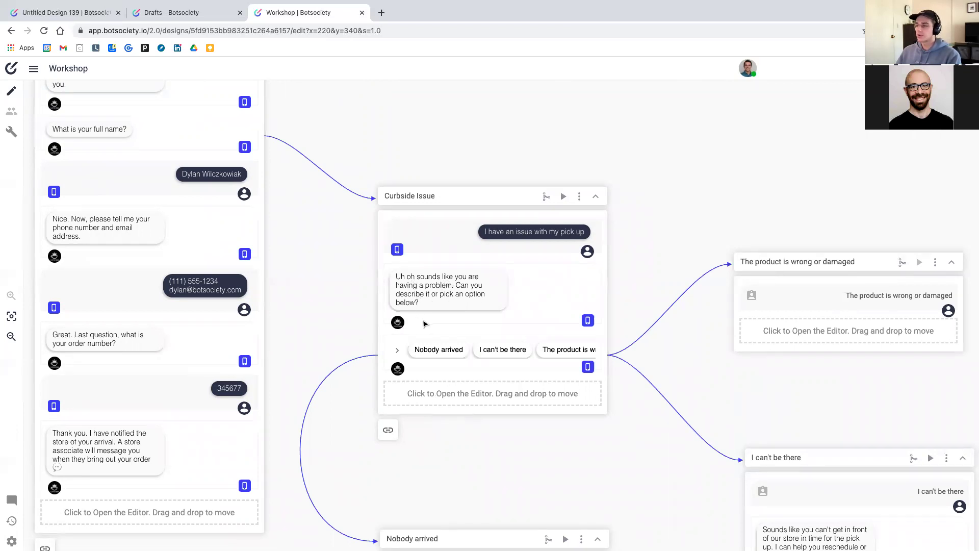
{"action": "scroll", "coordinate": [477, 341], "scroll_direction": "right", "scroll_amount": 1}
{"action": "scroll", "coordinate": [477, 341], "scroll_direction": "down", "scroll_amount": 1}
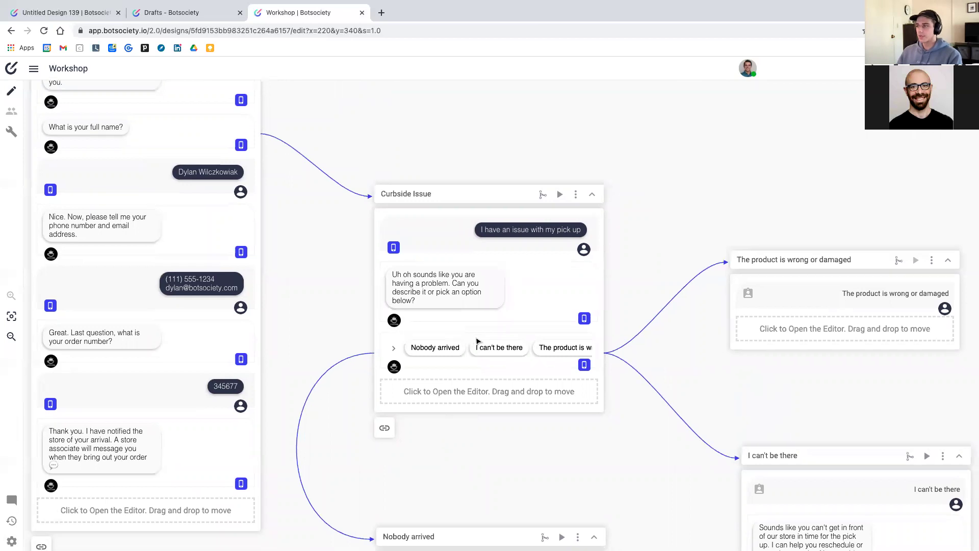
{"action": "scroll", "coordinate": [477, 341], "scroll_direction": "down", "scroll_amount": 3}
{"action": "scroll", "coordinate": [478, 341], "scroll_direction": "right", "scroll_amount": 1}
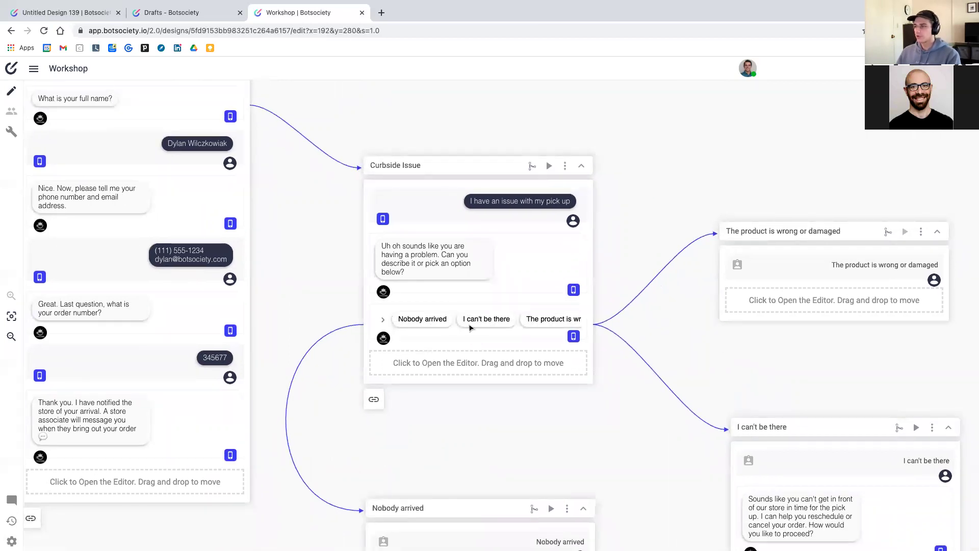
{"action": "scroll", "coordinate": [511, 329], "scroll_direction": "right", "scroll_amount": 3}
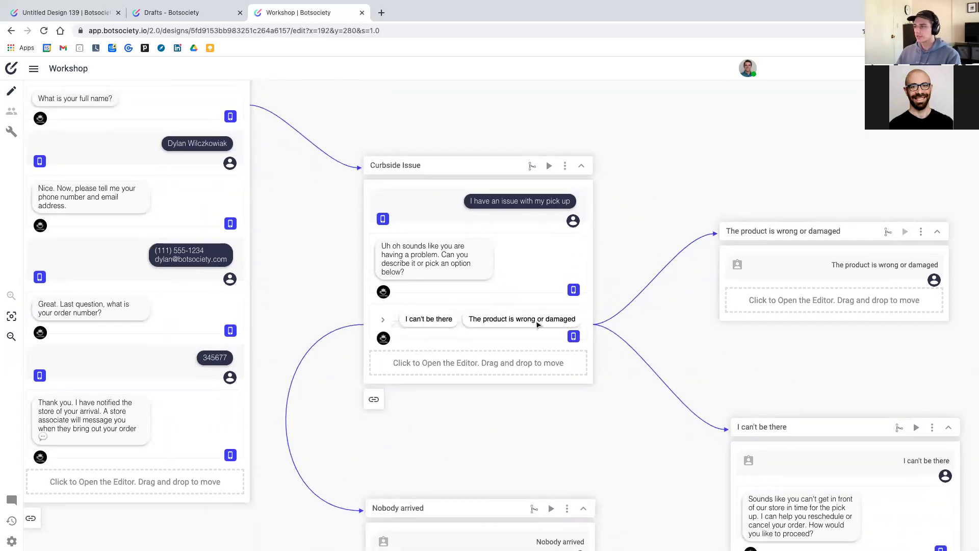
{"action": "scroll", "coordinate": [713, 293], "scroll_direction": "down", "scroll_amount": 3}
{"action": "scroll", "coordinate": [713, 292], "scroll_direction": "right", "scroll_amount": 2}
{"action": "scroll", "coordinate": [454, 286], "scroll_direction": "down", "scroll_amount": 3}
{"action": "scroll", "coordinate": [454, 286], "scroll_direction": "right", "scroll_amount": 3}
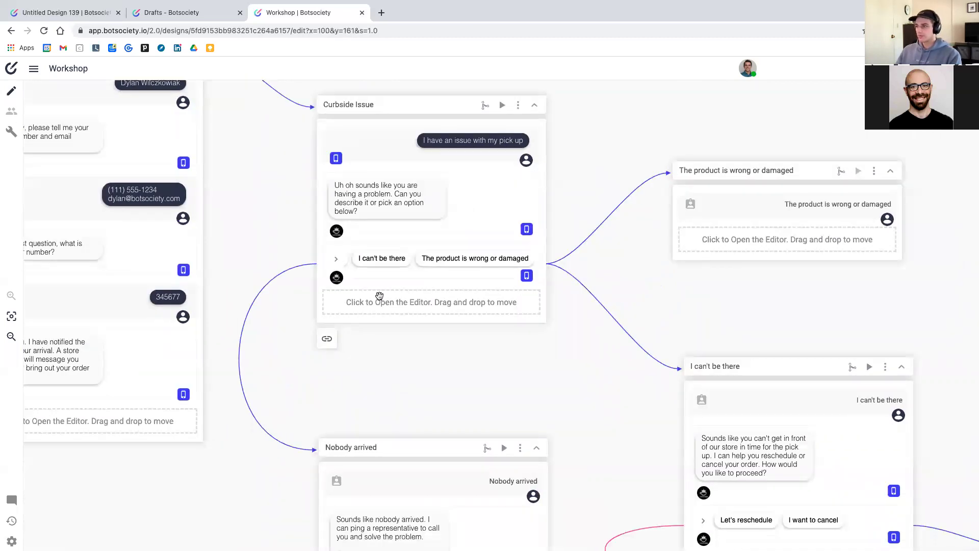
Create a Quick Replies message in Curbside Issue: Nobody arrived, I can't be there, The product is wrong or damaged
{"action": "left_click", "coordinate": [461, 301]}
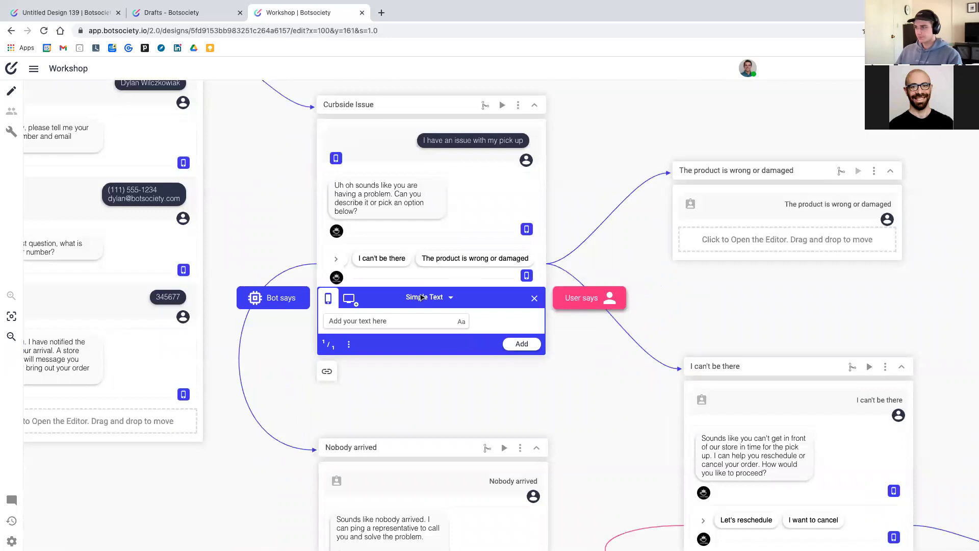
{"action": "left_click", "coordinate": [423, 297]}
{"action": "left_click", "coordinate": [436, 372]}
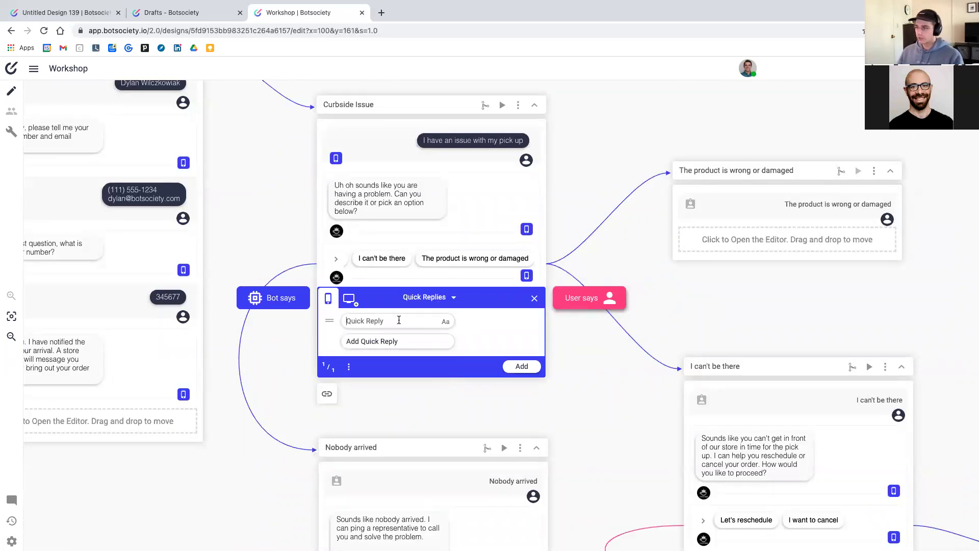
{"action": "type", "text": "Nobody arrived"}
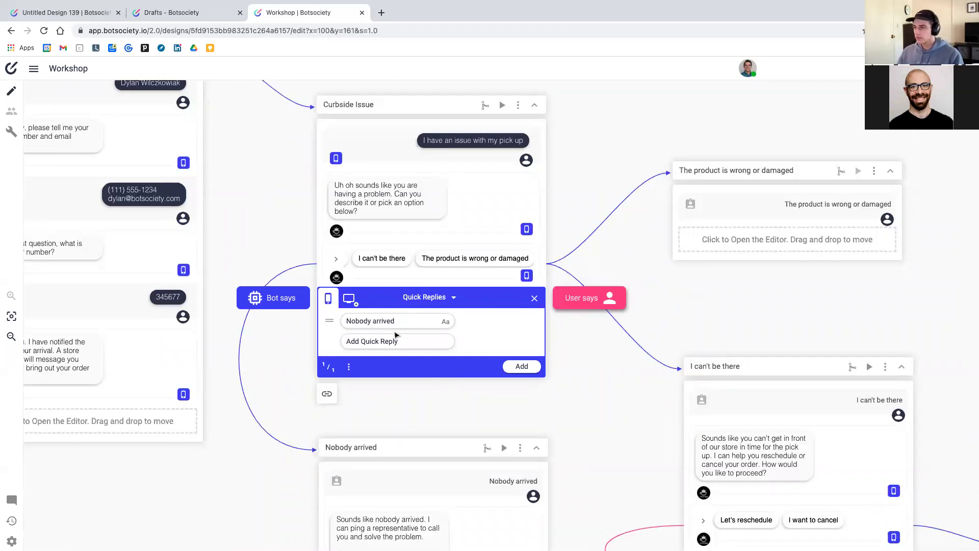
{"action": "left_click", "coordinate": [386, 343]}
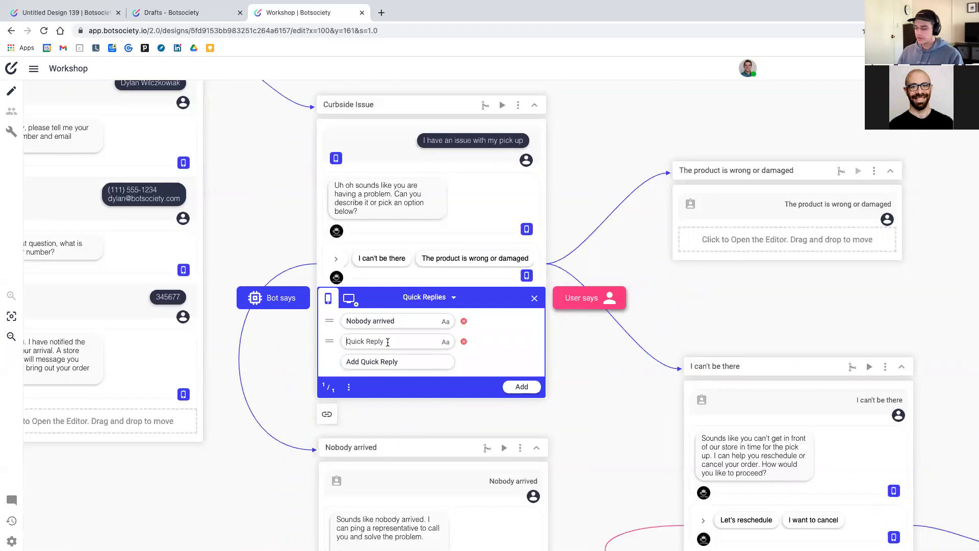
{"action": "type", "text": "I ca"}
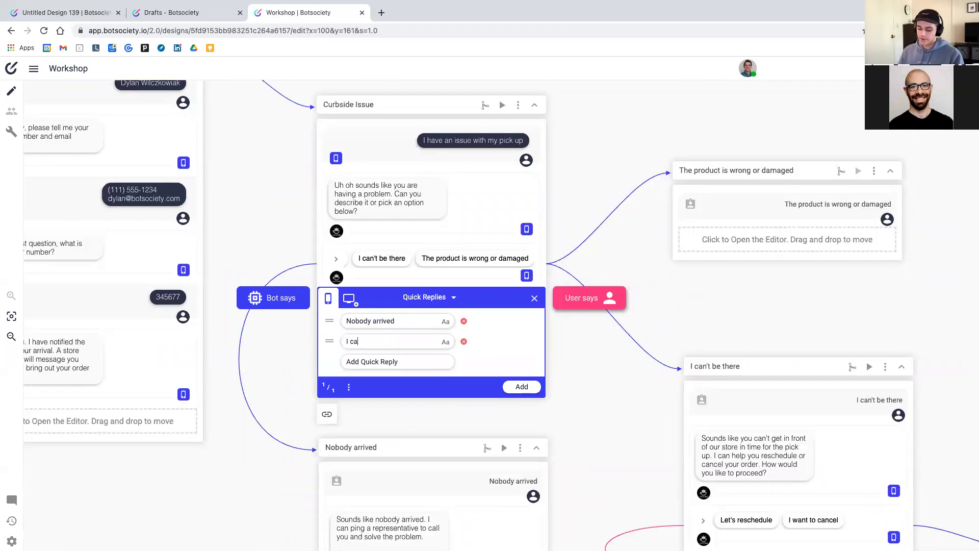
{"action": "type", "text": "n't be there"}
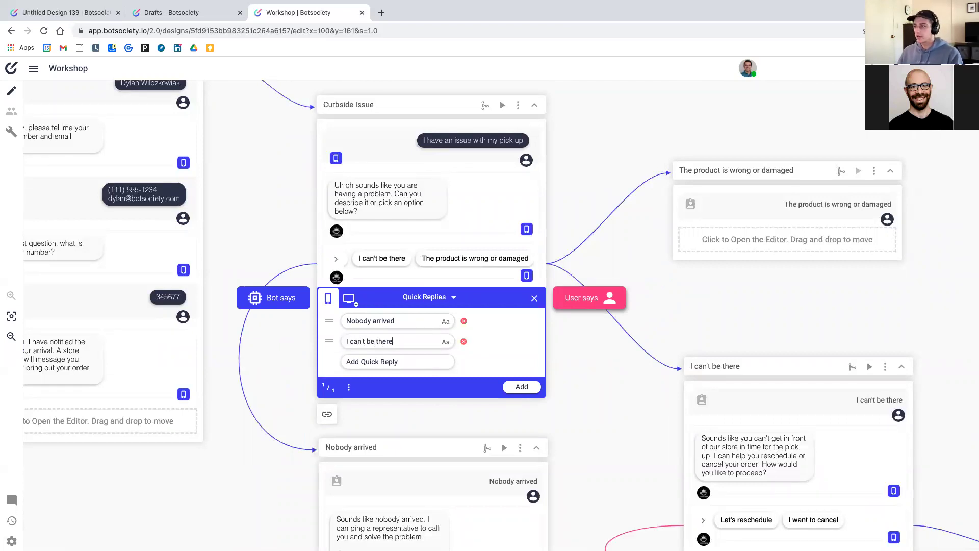
{"action": "left_click", "coordinate": [388, 362]}
{"action": "type", "text": "The "}
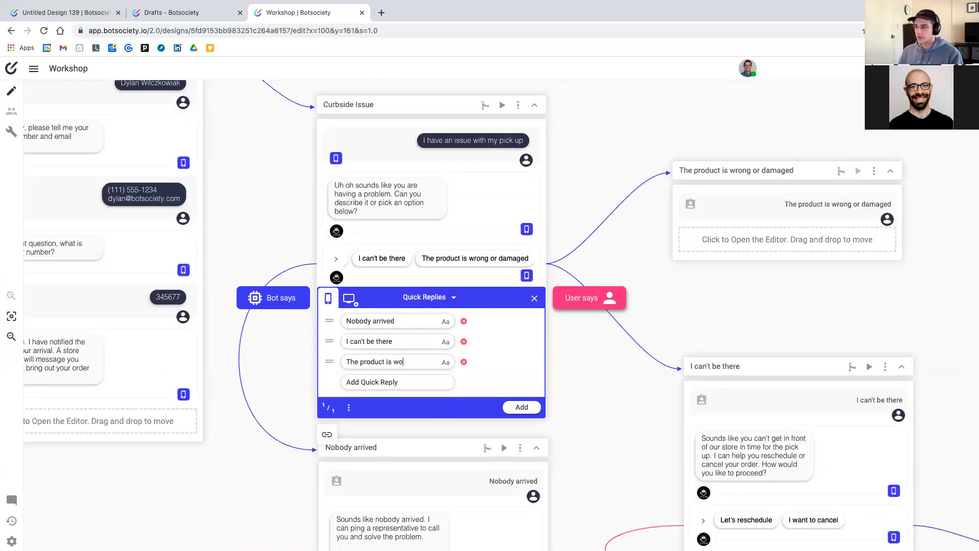
{"action": "type", "text": "product is wrong or damaged"}
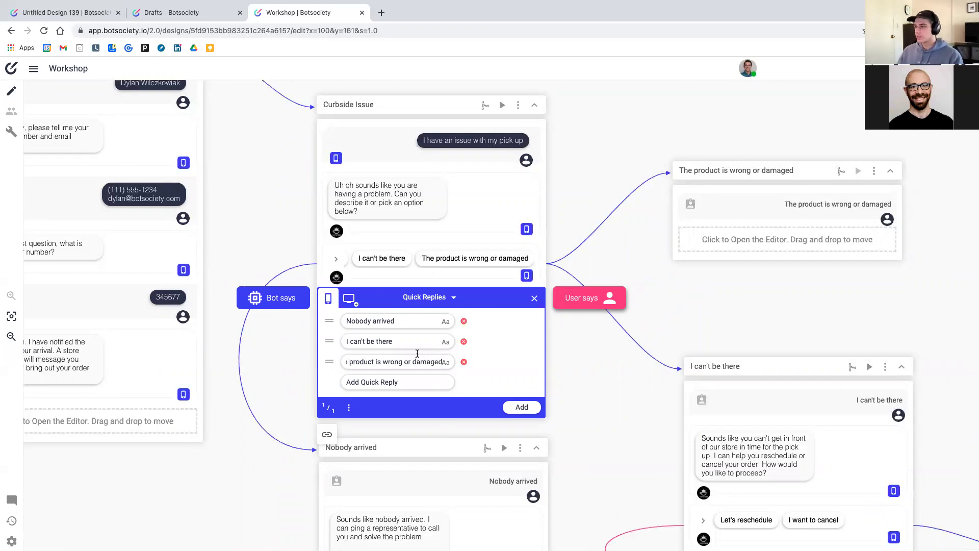
{"action": "left_click", "coordinate": [376, 317]}
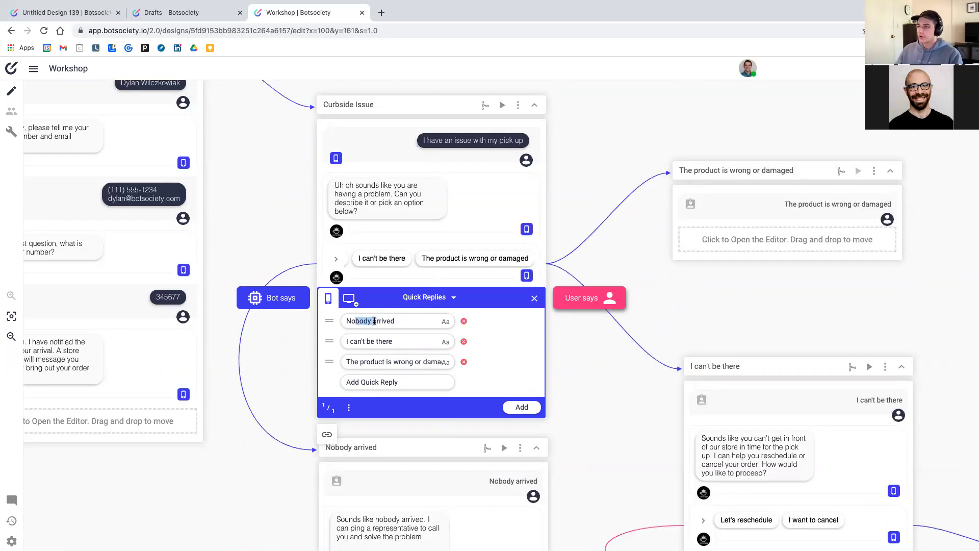
Add the quick-reply message and create a separate path for each button
{"action": "left_click", "coordinate": [522, 407]}
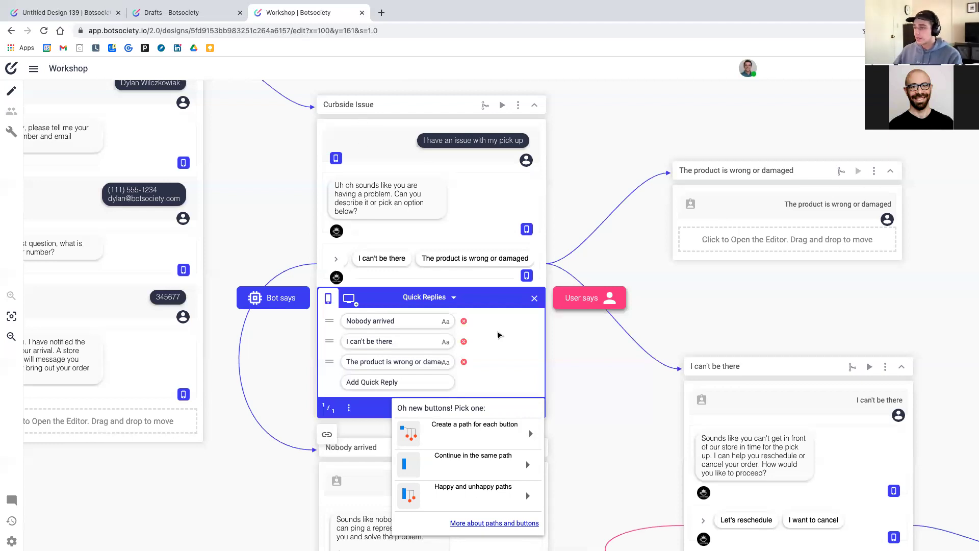
{"action": "left_click", "coordinate": [483, 439]}
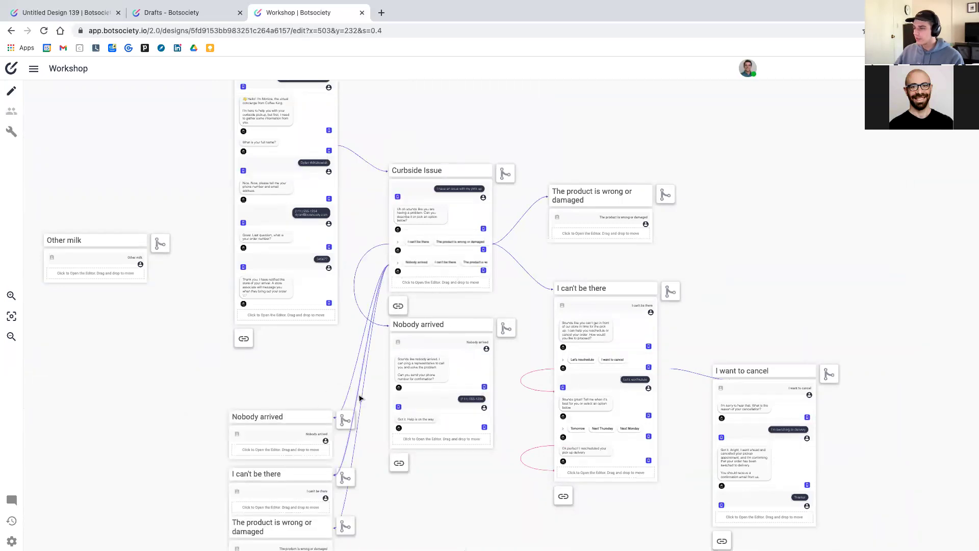
Arrange the Nobody arrived, I can't be there and product-damaged path blocks neatly on the canvas
{"action": "scroll", "coordinate": [329, 390], "scroll_direction": "down", "scroll_amount": 3}
{"action": "scroll", "coordinate": [286, 393], "scroll_direction": "up", "scroll_amount": 3}
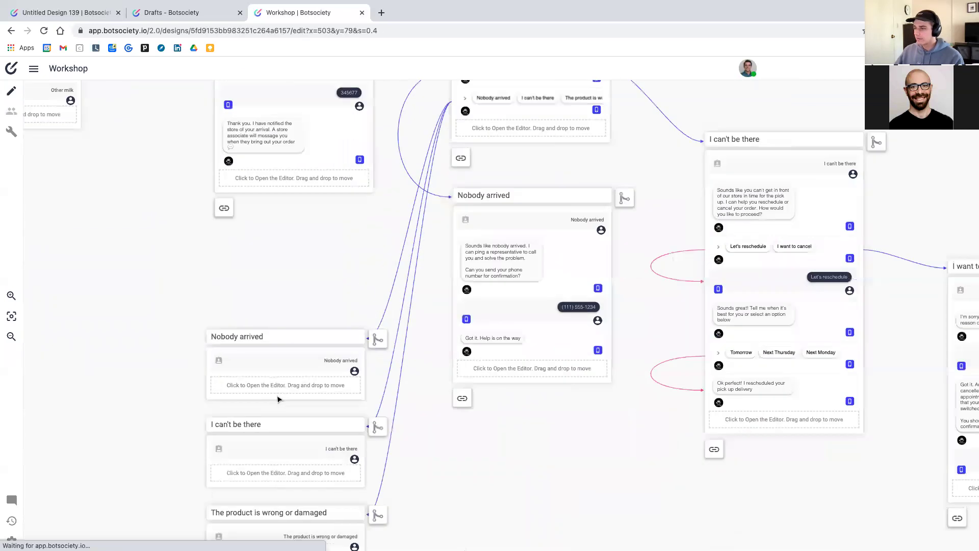
{"action": "scroll", "coordinate": [280, 393], "scroll_direction": "down", "scroll_amount": 5}
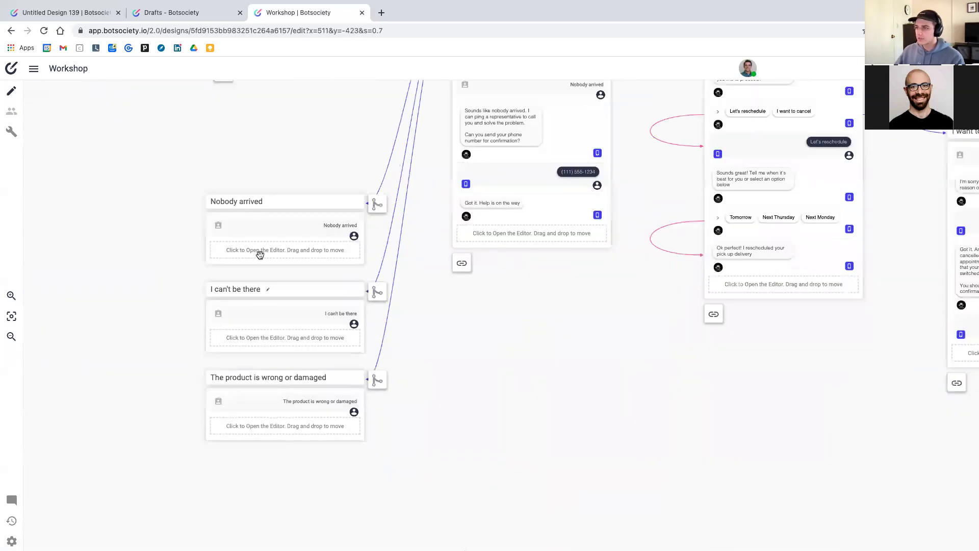
{"action": "left_click_drag", "start_coordinate": [269, 202], "coordinate": [65, 195]}
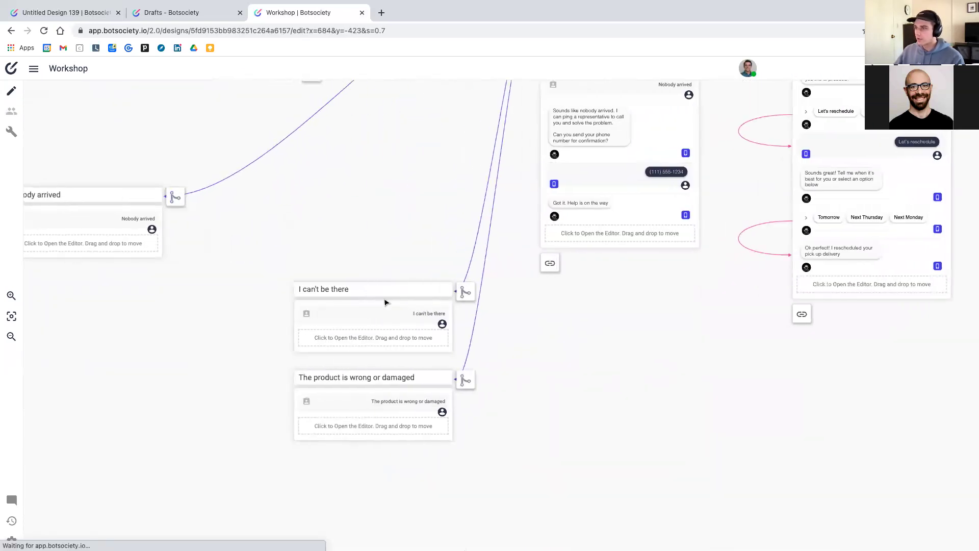
{"action": "left_click_drag", "start_coordinate": [383, 293], "coordinate": [323, 207]}
{"action": "left_click_drag", "start_coordinate": [438, 383], "coordinate": [512, 321]}
{"action": "scroll", "coordinate": [512, 321], "scroll_direction": "up", "scroll_amount": 1}
{"action": "left_click_drag", "start_coordinate": [341, 240], "coordinate": [298, 255]}
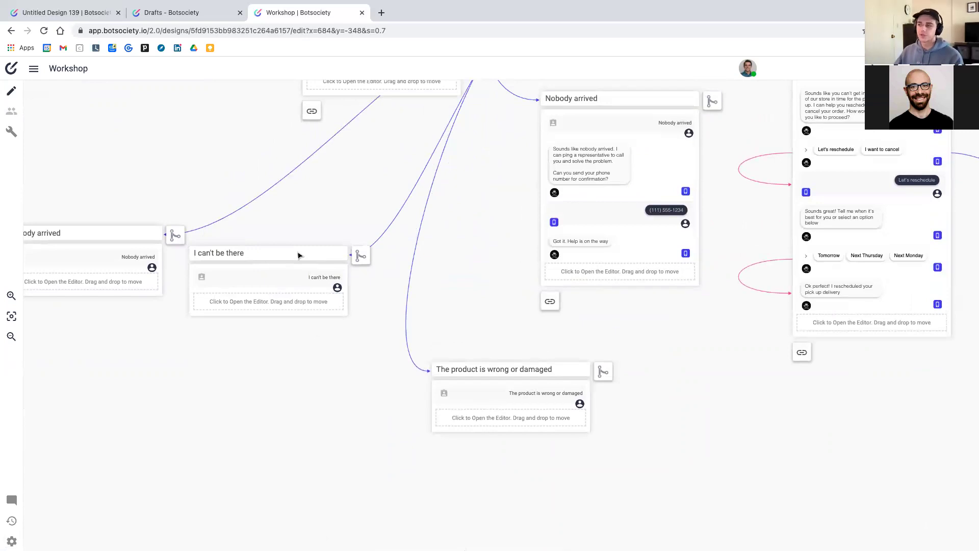
{"action": "scroll", "coordinate": [644, 337], "scroll_direction": "up", "scroll_amount": 6}
{"action": "scroll", "coordinate": [601, 338], "scroll_direction": "right", "scroll_amount": 5}
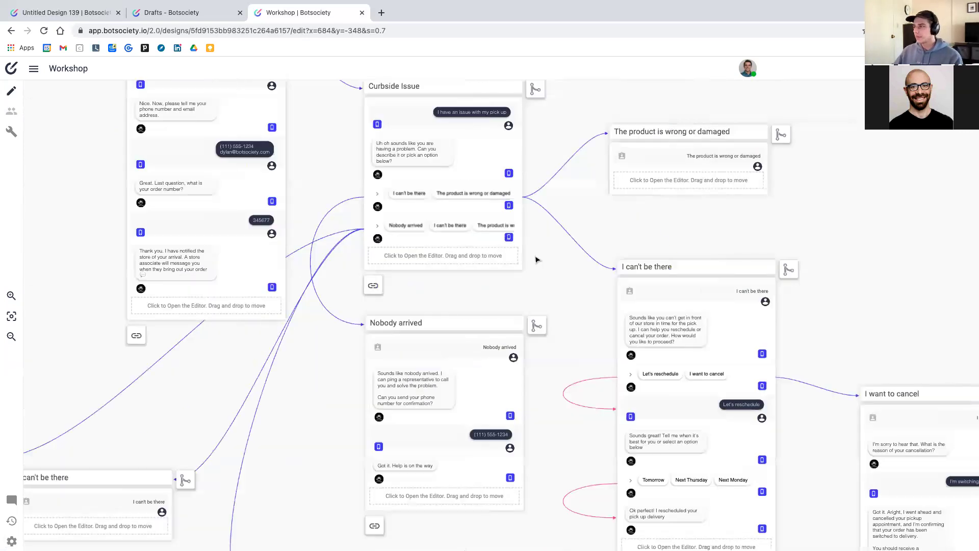
{"action": "left_click", "coordinate": [564, 231]}
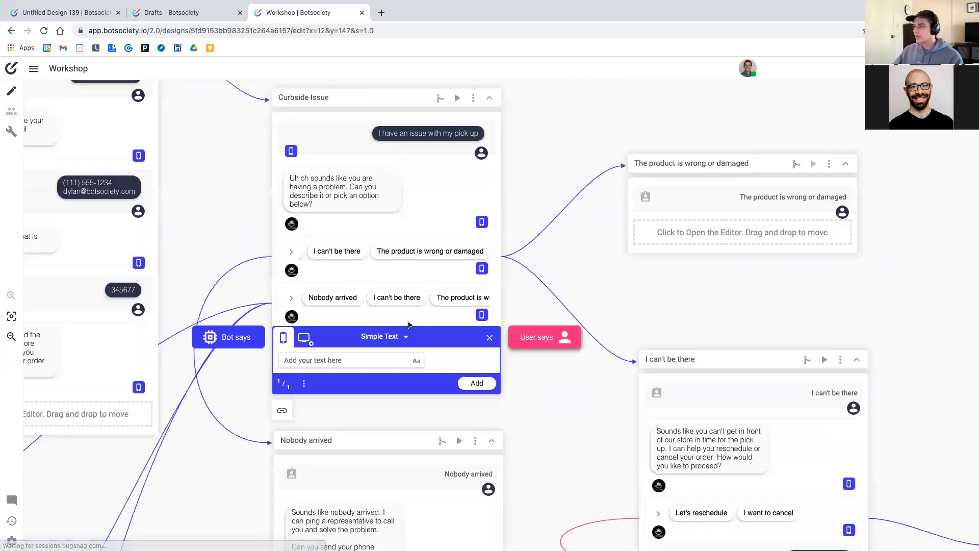
Close the empty editor and delete the duplicate quick-reply message from Curbside Issue
{"action": "left_click", "coordinate": [489, 338]}
{"action": "scroll", "coordinate": [424, 316], "scroll_direction": "down", "scroll_amount": 2}
{"action": "scroll", "coordinate": [424, 316], "scroll_direction": "left", "scroll_amount": 3}
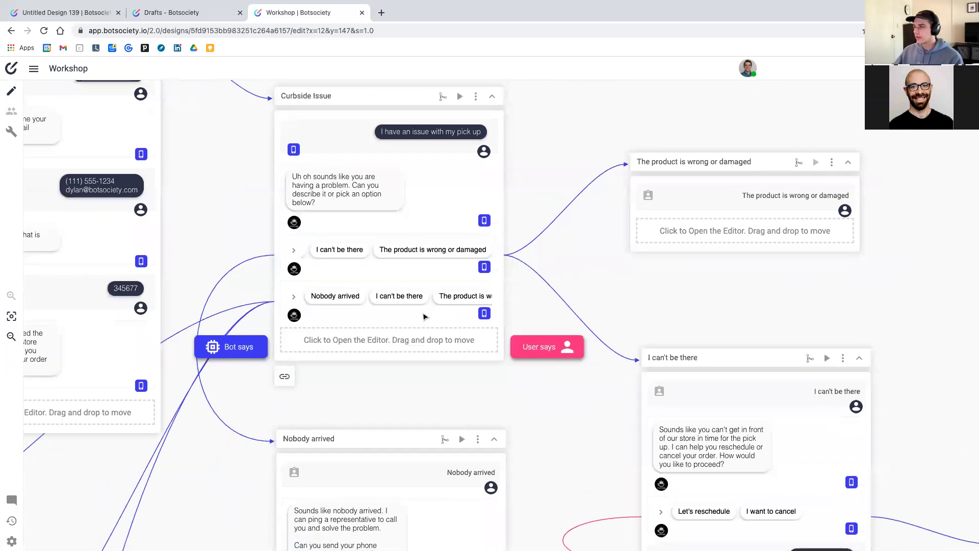
{"action": "left_click", "coordinate": [562, 336]}
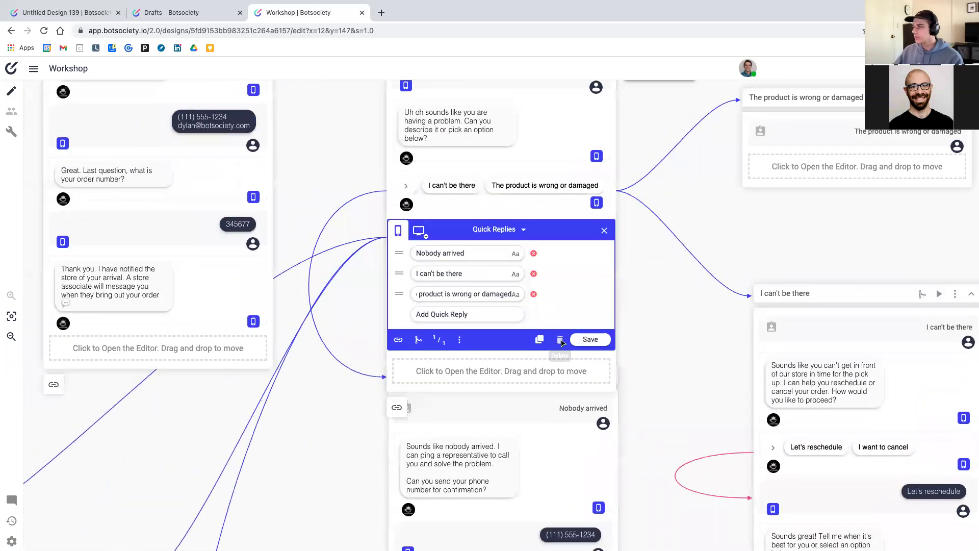
{"action": "left_click", "coordinate": [561, 338]}
{"action": "left_click", "coordinate": [560, 336]}
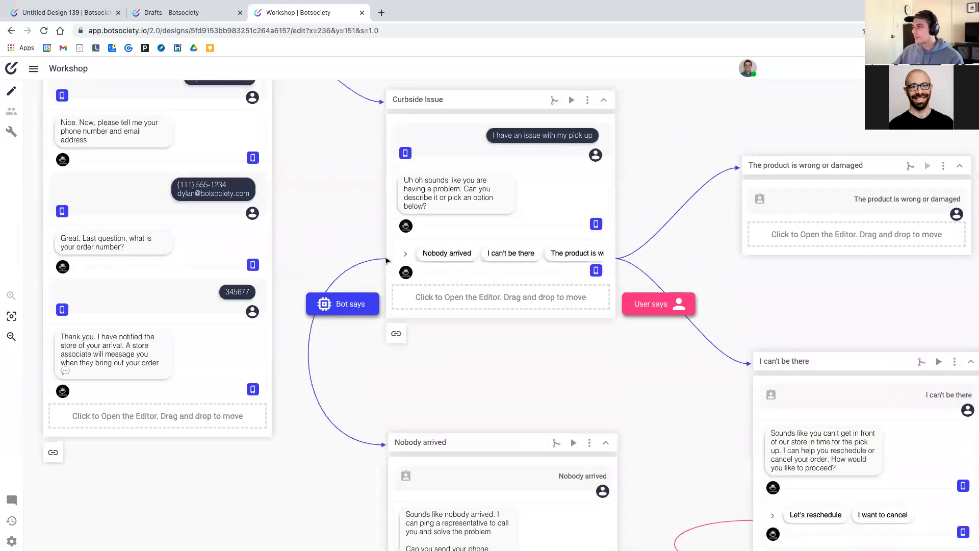
{"action": "scroll", "coordinate": [539, 429], "scroll_direction": "right", "scroll_amount": 1}
Pan to the oat-milk conversation and start a new message after 'Thank you!'
{"action": "scroll", "coordinate": [539, 428], "scroll_direction": "right", "scroll_amount": 2}
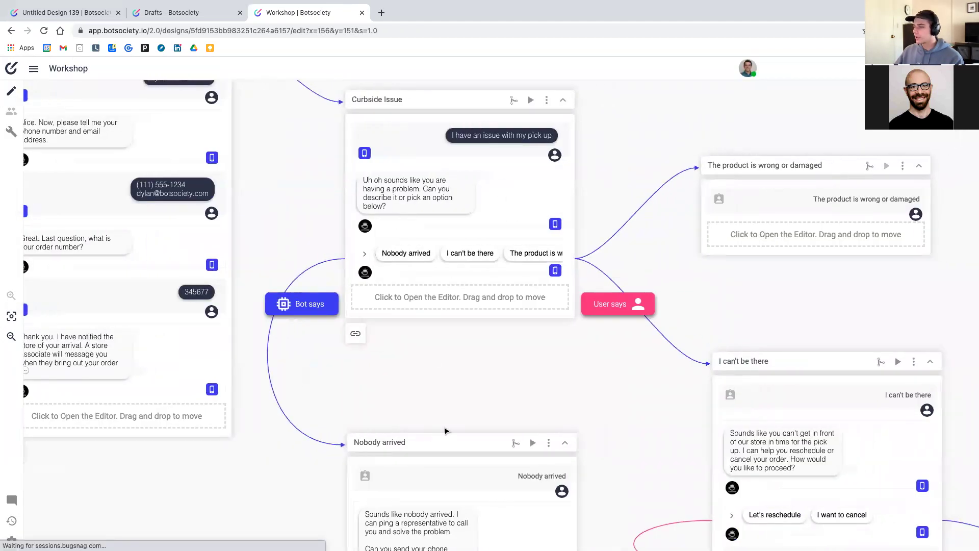
{"action": "scroll", "coordinate": [431, 436], "scroll_direction": "down", "scroll_amount": 5}
{"action": "scroll", "coordinate": [520, 437], "scroll_direction": "right", "scroll_amount": 1}
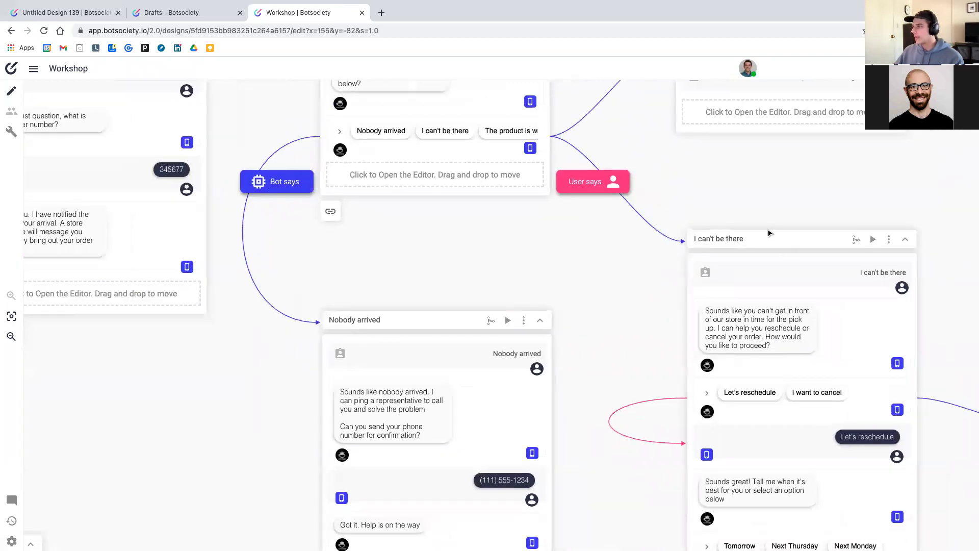
{"action": "scroll", "coordinate": [768, 230], "scroll_direction": "up", "scroll_amount": 3}
{"action": "scroll", "coordinate": [768, 230], "scroll_direction": "right", "scroll_amount": 2}
{"action": "scroll", "coordinate": [702, 185], "scroll_direction": "right", "scroll_amount": 4}
{"action": "scroll", "coordinate": [702, 184], "scroll_direction": "up", "scroll_amount": 2}
{"action": "scroll", "coordinate": [725, 345], "scroll_direction": "down", "scroll_amount": 4}
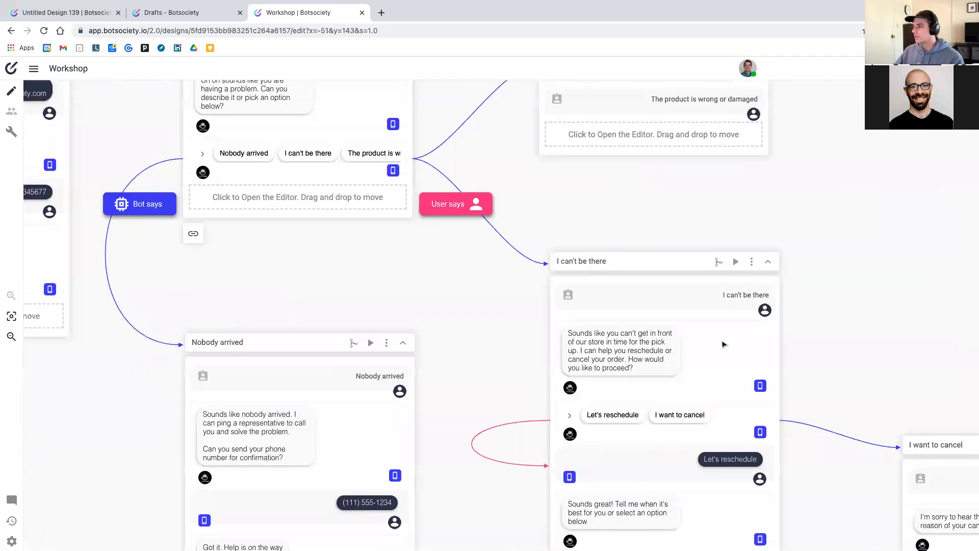
{"action": "scroll", "coordinate": [724, 345], "scroll_direction": "down", "scroll_amount": 3}
{"action": "scroll", "coordinate": [724, 345], "scroll_direction": "right", "scroll_amount": 5}
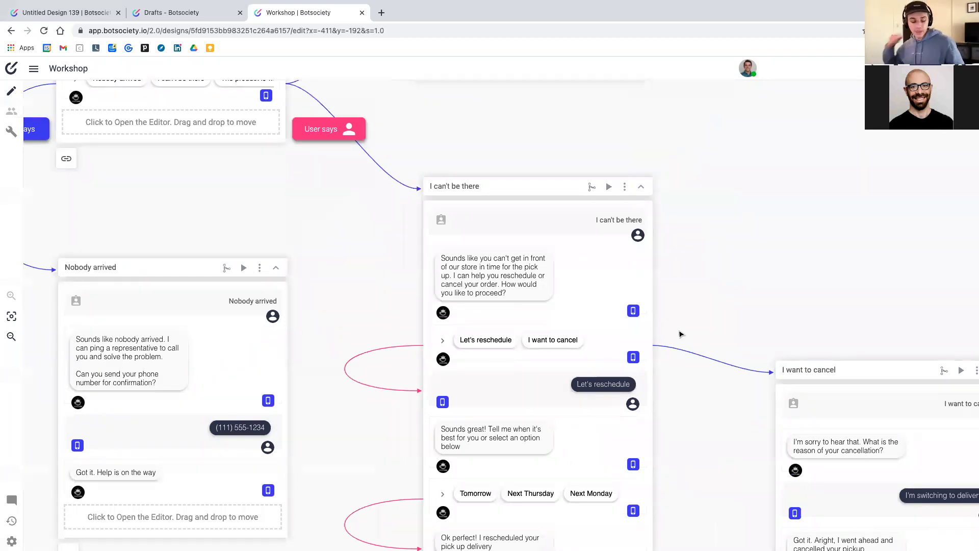
{"action": "scroll", "coordinate": [680, 334], "scroll_direction": "down", "scroll_amount": 3}
{"action": "scroll", "coordinate": [679, 335], "scroll_direction": "right", "scroll_amount": 3}
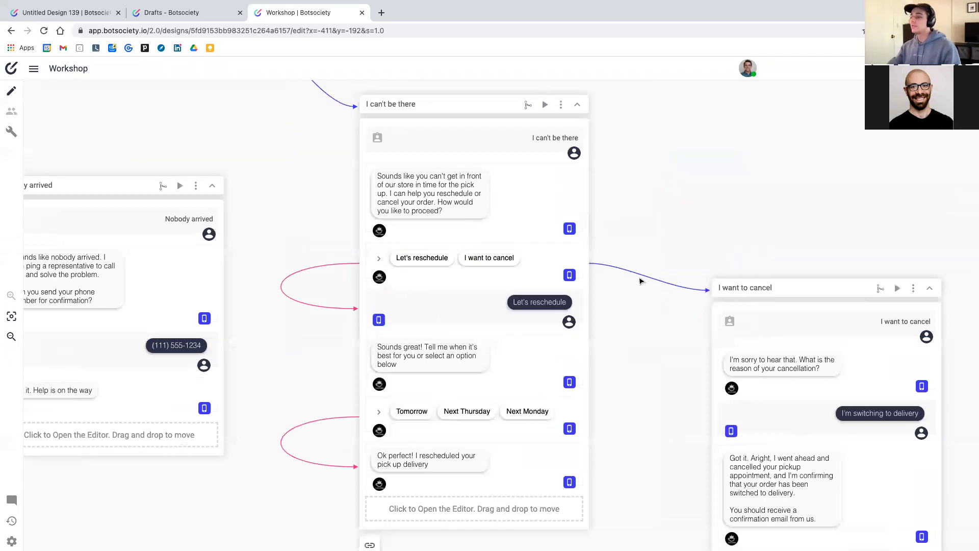
{"action": "scroll", "coordinate": [643, 285], "scroll_direction": "left", "scroll_amount": 2}
{"action": "scroll", "coordinate": [642, 285], "scroll_direction": "left", "scroll_amount": 2}
{"action": "scroll", "coordinate": [643, 285], "scroll_direction": "up", "scroll_amount": 1}
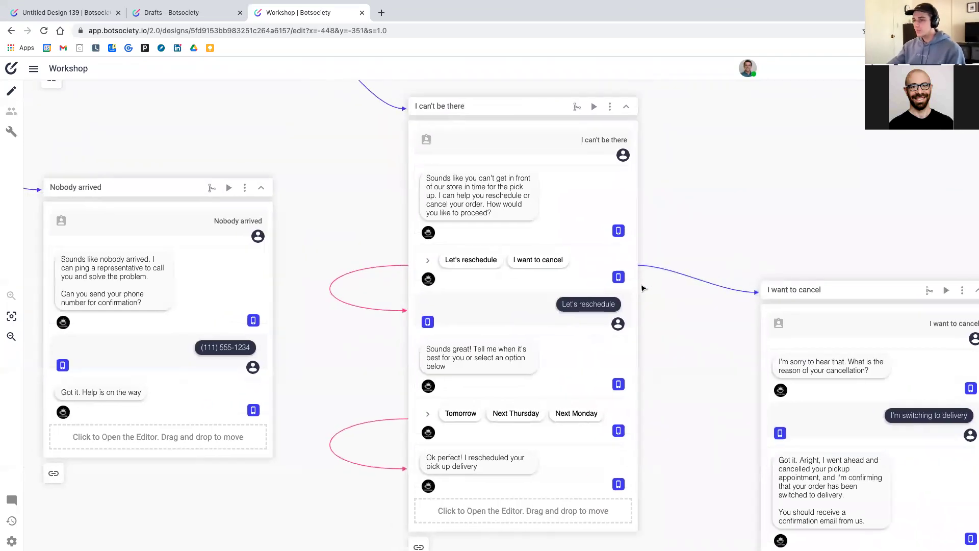
{"action": "scroll", "coordinate": [643, 288], "scroll_direction": "left", "scroll_amount": 5}
{"action": "scroll", "coordinate": [643, 288], "scroll_direction": "up", "scroll_amount": 5}
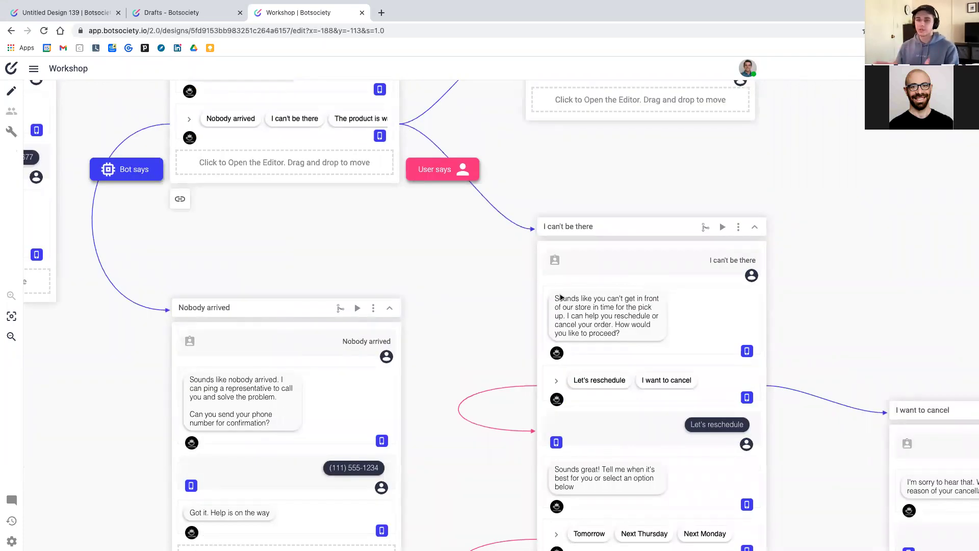
{"action": "scroll", "coordinate": [423, 302], "scroll_direction": "left", "scroll_amount": 15}
{"action": "scroll", "coordinate": [422, 303], "scroll_direction": "up", "scroll_amount": 3}
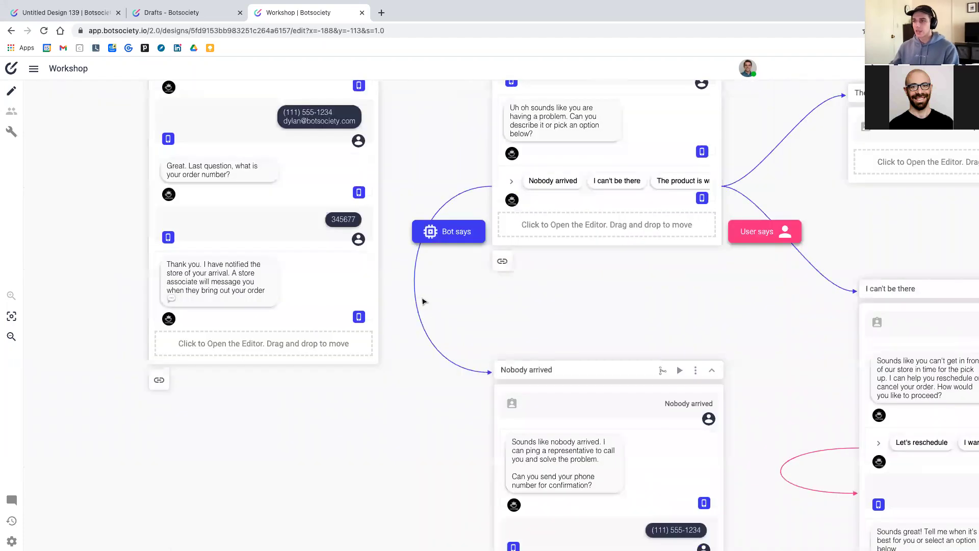
{"action": "scroll", "coordinate": [422, 302], "scroll_direction": "right", "scroll_amount": 20}
{"action": "scroll", "coordinate": [357, 230], "scroll_direction": "up", "scroll_amount": 1}
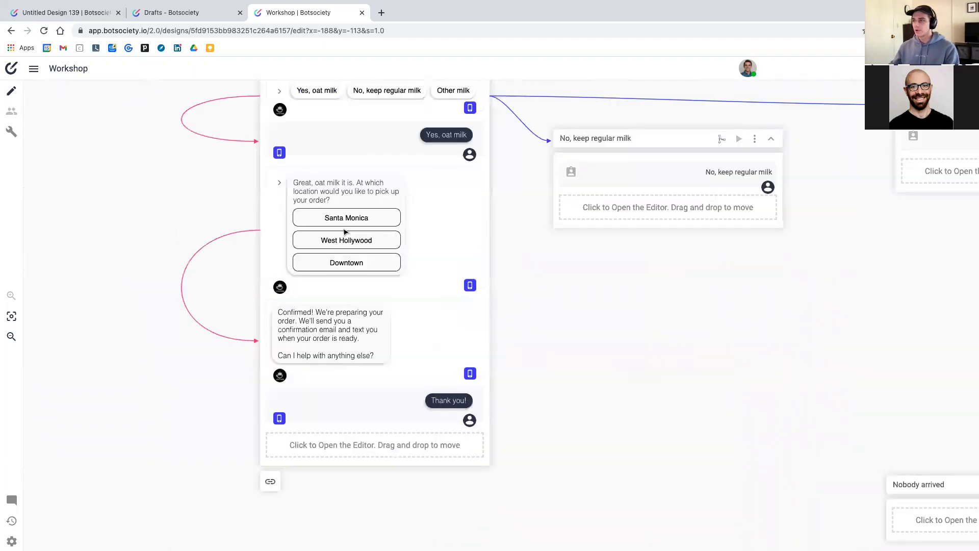
{"action": "scroll", "coordinate": [329, 193], "scroll_direction": "up", "scroll_amount": 3}
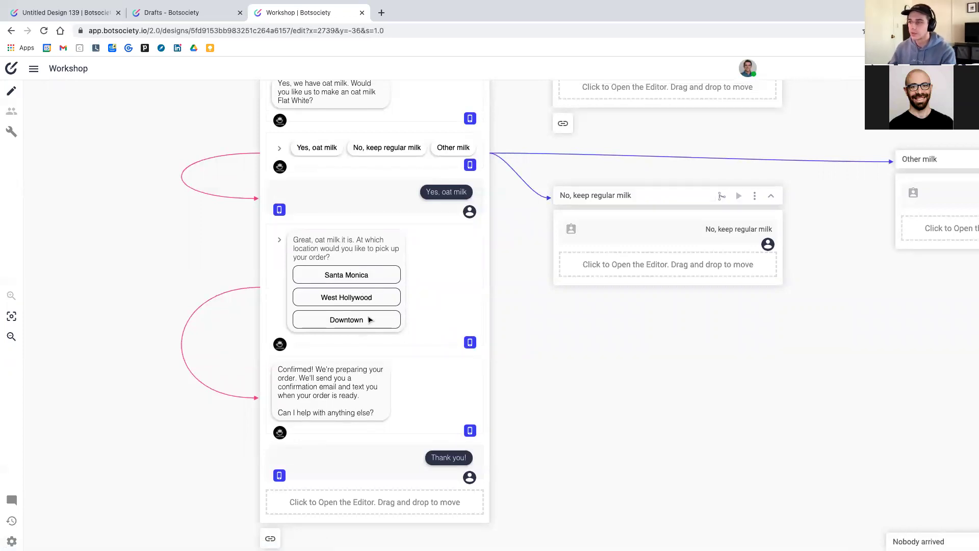
{"action": "scroll", "coordinate": [376, 477], "scroll_direction": "down", "scroll_amount": 3}
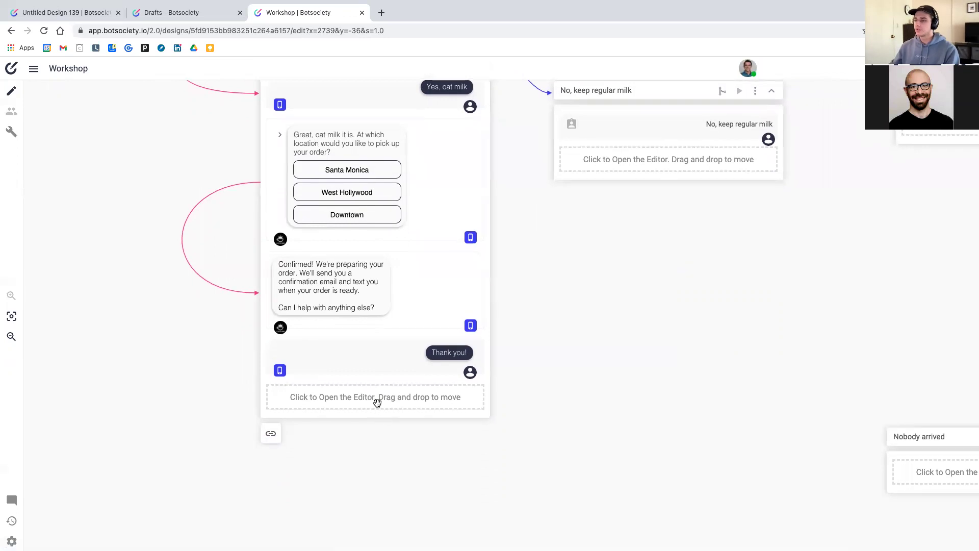
{"action": "left_click", "coordinate": [375, 396]}
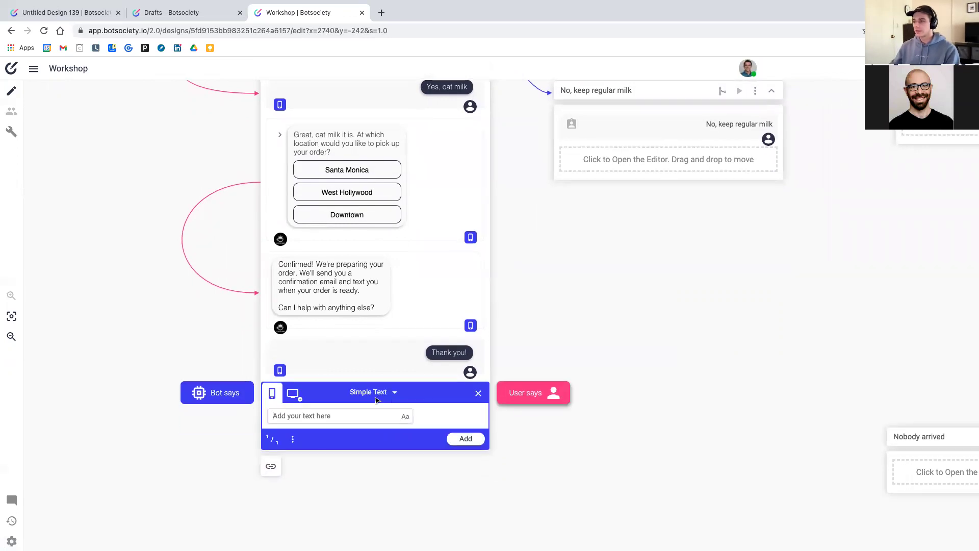
Turn the new message into a Buttons message asking 'At which location?'
{"action": "left_click", "coordinate": [366, 337]}
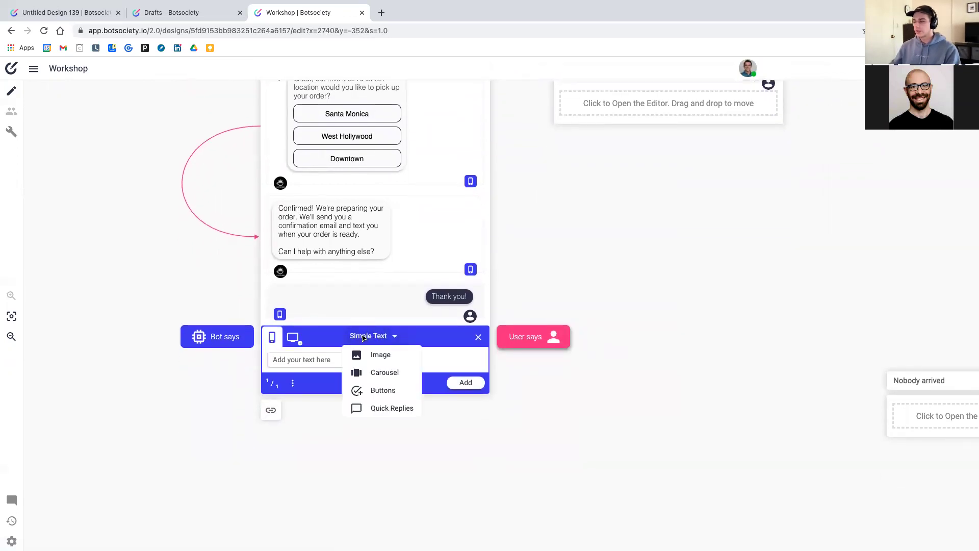
{"action": "left_click", "coordinate": [383, 390]}
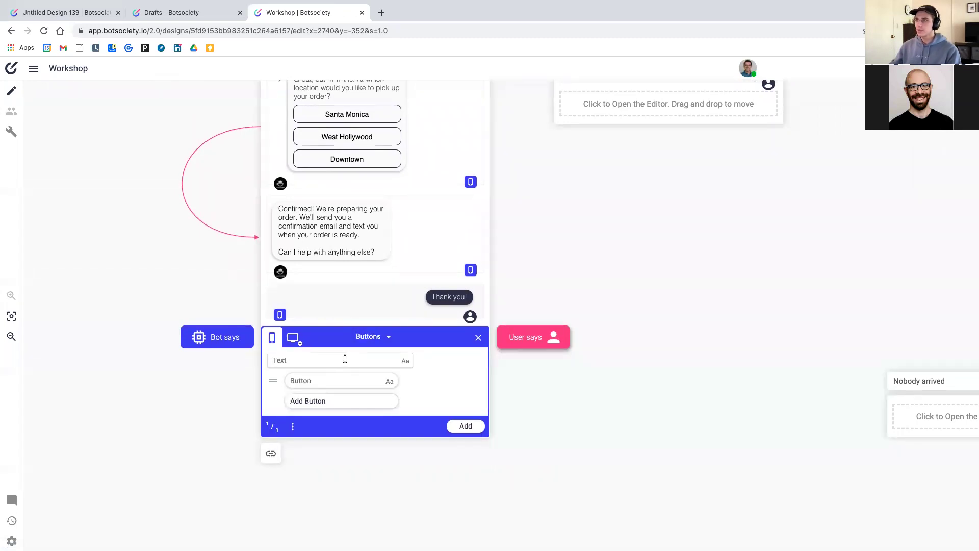
{"action": "left_click", "coordinate": [352, 374]}
{"action": "type", "text": "A"}
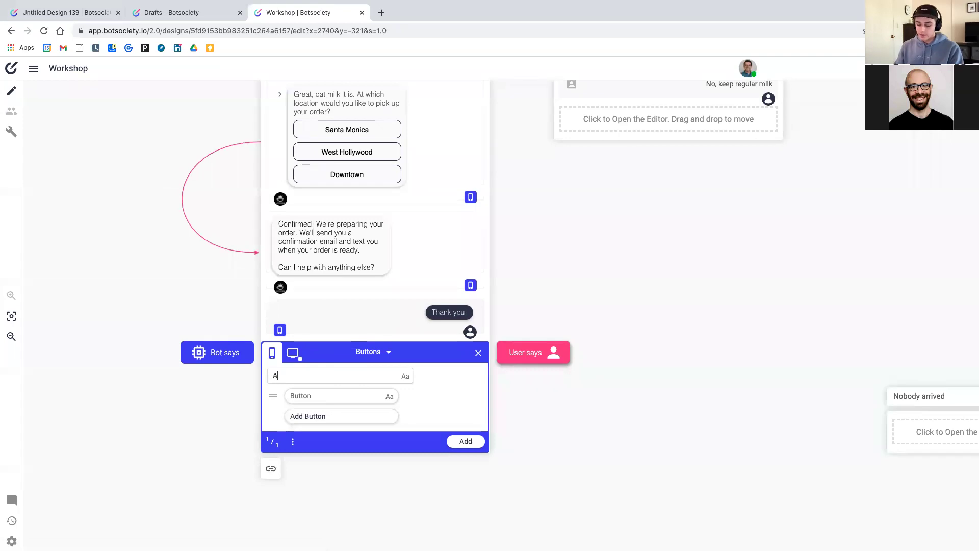
{"action": "type", "text": "t which loacat"}
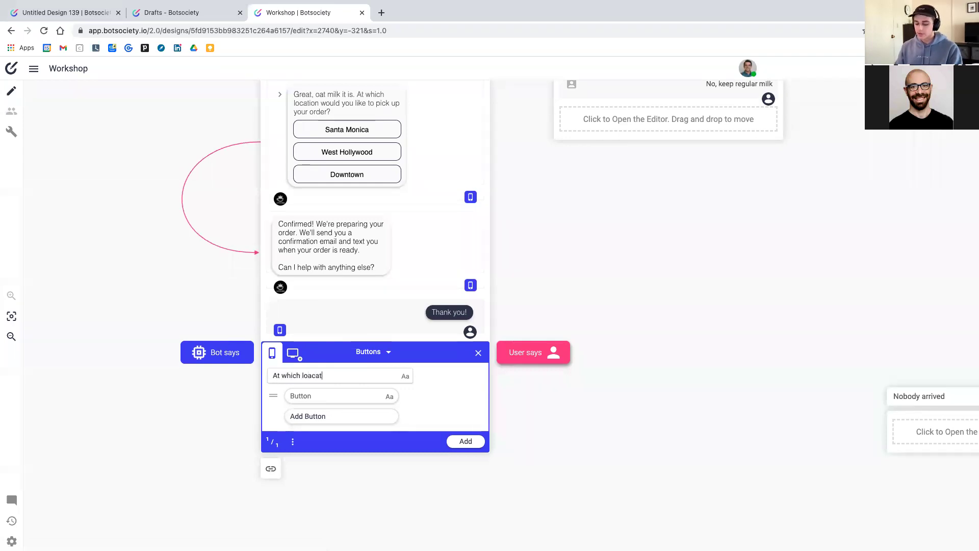
{"action": "type", "text": "ion"}
{"action": "key", "text": "BackSpace"}
{"action": "key", "text": "BackSpace"}
{"action": "key", "text": "BackSpace"}
{"action": "key", "text": "BackSpace"}
{"action": "key", "text": "BackSpace"}
{"action": "type", "text": "cation?"}
Add SM, WeHo and Downtown buttons and add the message, keeping one path
{"action": "left_click", "coordinate": [348, 396]}
{"action": "type", "text": "SM"}
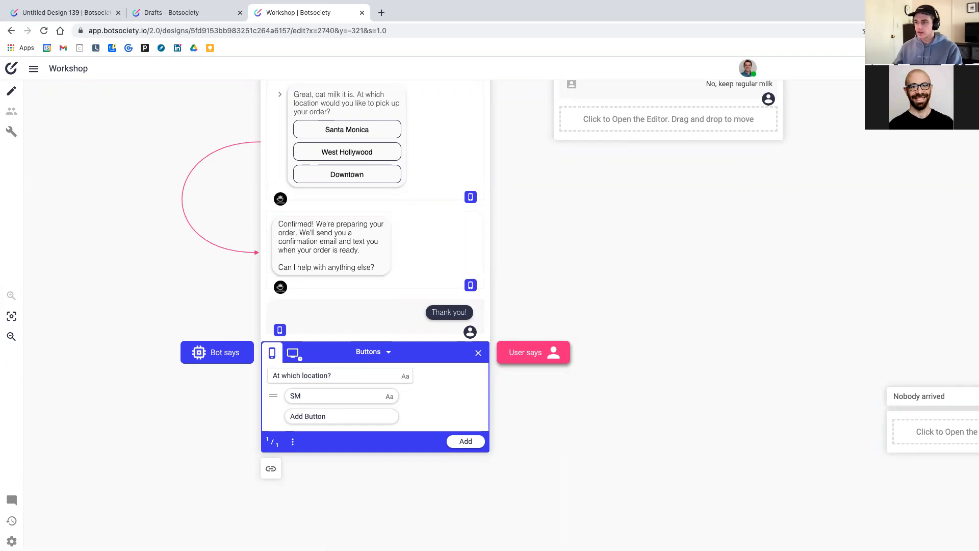
{"action": "left_click", "coordinate": [345, 422]}
{"action": "type", "text": "WeHo"}
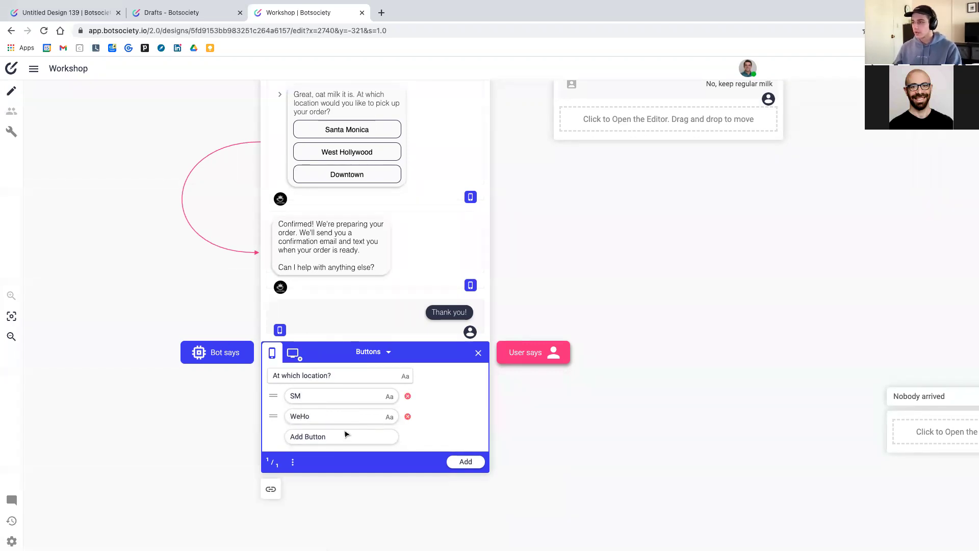
{"action": "left_click", "coordinate": [347, 436]}
{"action": "type", "text": "Downtown"}
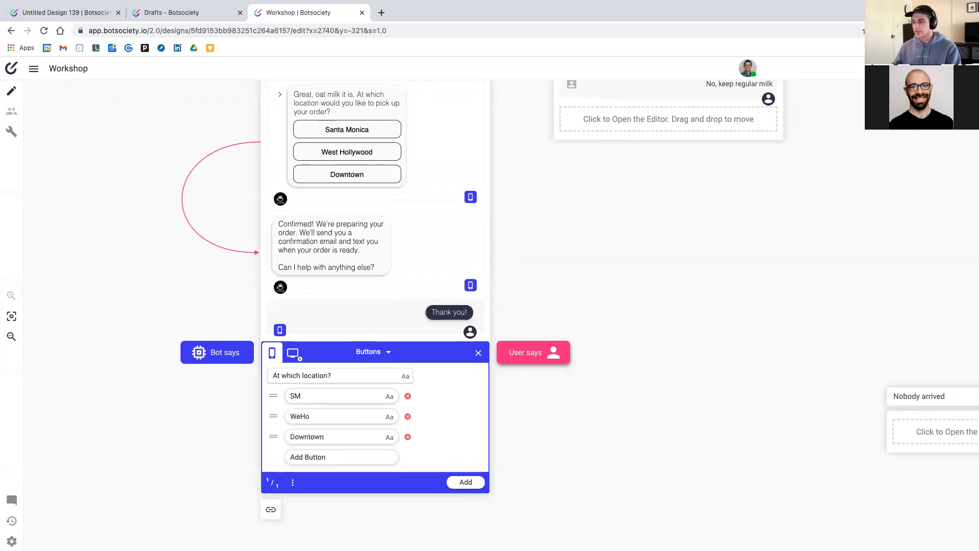
{"action": "scroll", "coordinate": [352, 434], "scroll_direction": "down", "scroll_amount": 1}
{"action": "left_click", "coordinate": [465, 445]}
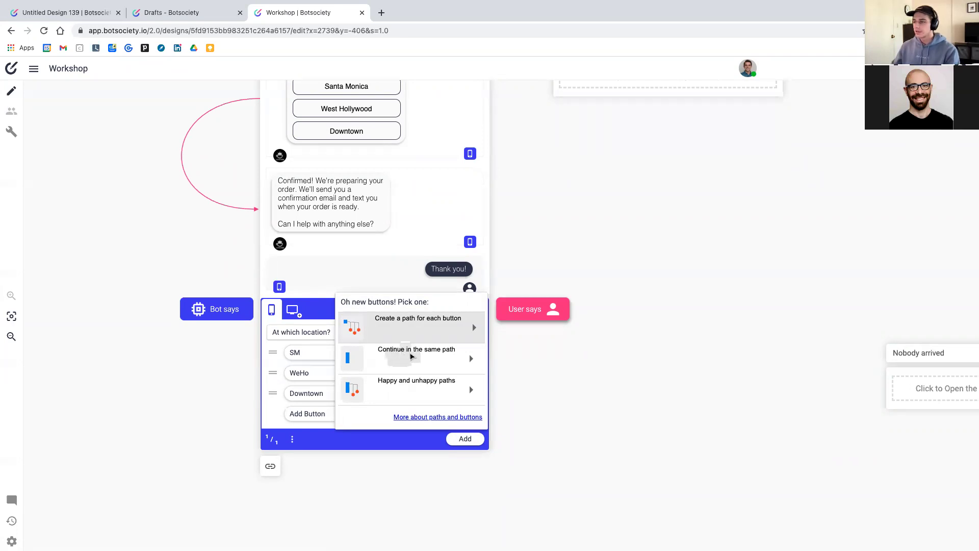
{"action": "left_click", "coordinate": [414, 357]}
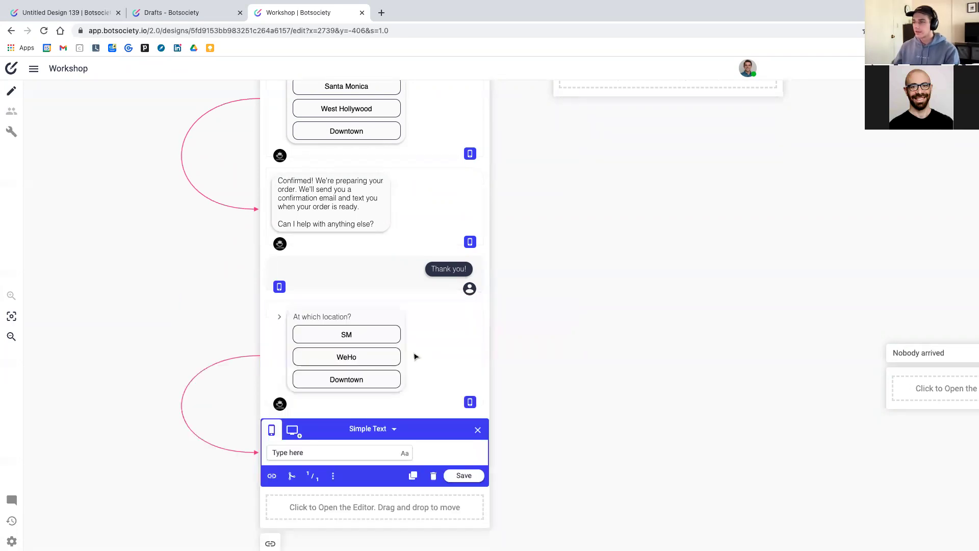
Add a bot reply reading 'Confirmed!' below the location buttons and save it
{"action": "scroll", "coordinate": [303, 359], "scroll_direction": "down", "scroll_amount": 2}
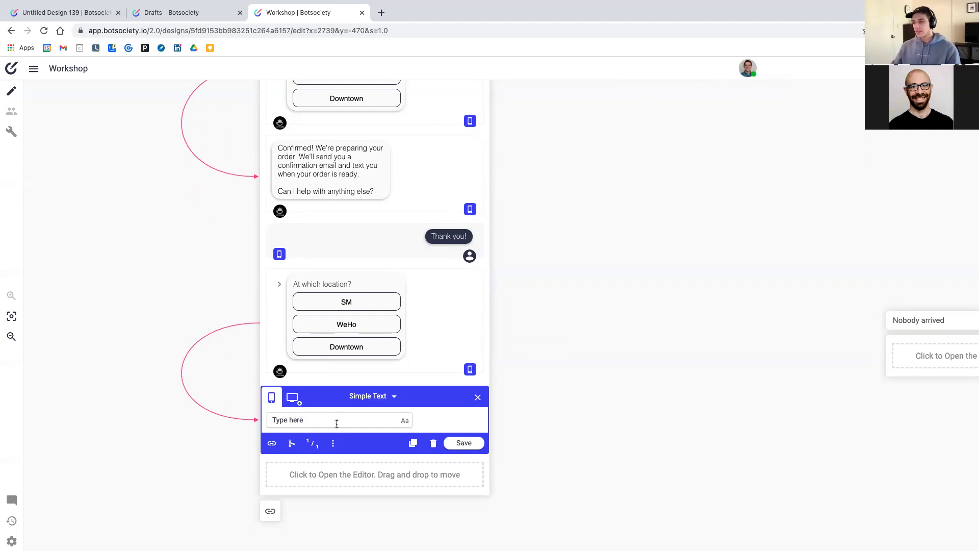
{"action": "key", "text": "alt+shift+Left"}
{"action": "key", "text": "alt+shift+Left"}
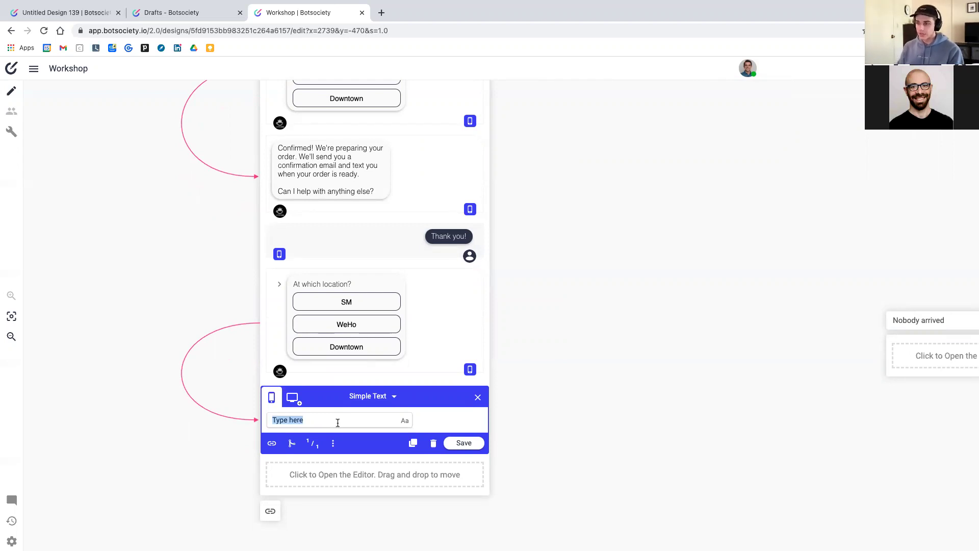
{"action": "type", "text": "Confirmed!"}
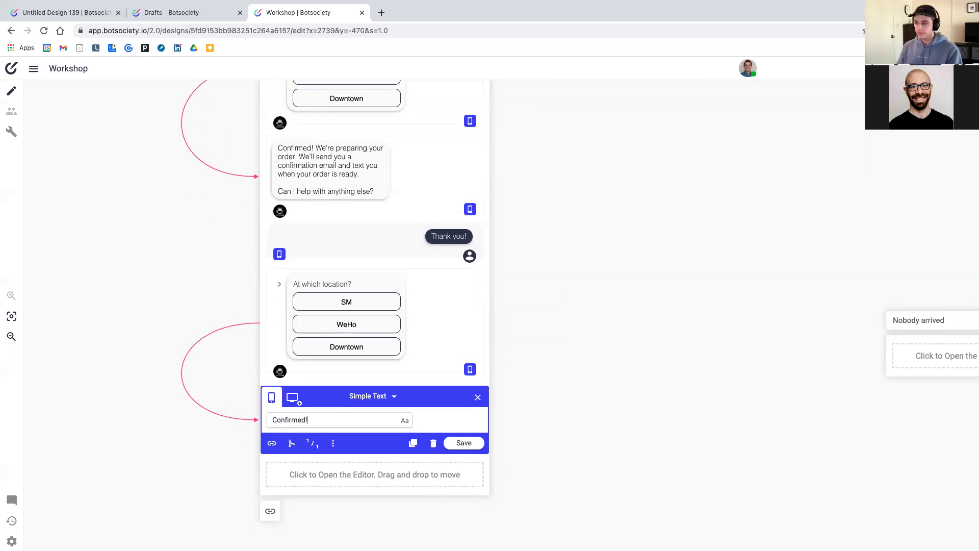
{"action": "left_click", "coordinate": [464, 443]}
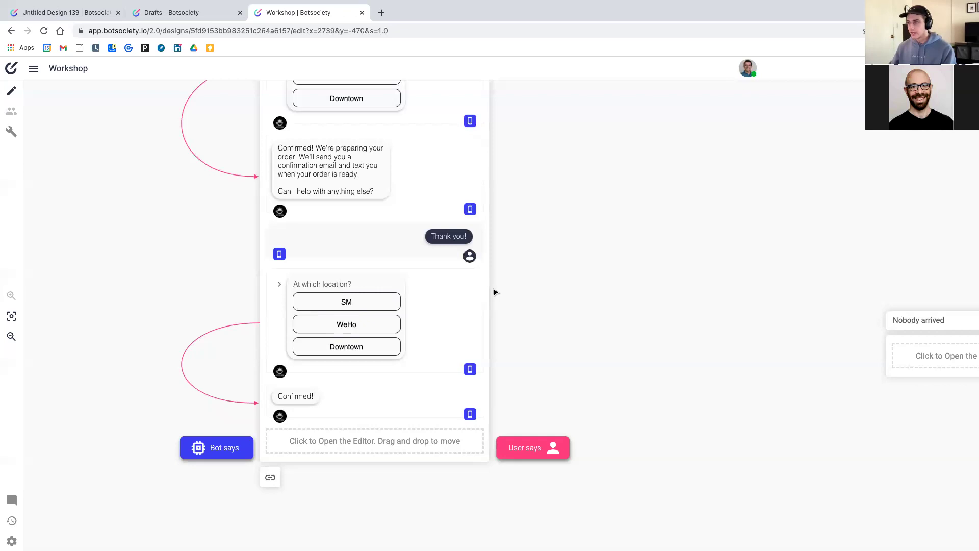
{"action": "scroll", "coordinate": [537, 289], "scroll_direction": "right", "scroll_amount": 10}
Scroll the canvas to show the 'I can't be there' and 'I want to cancel' cards
{"action": "scroll", "coordinate": [555, 288], "scroll_direction": "right", "scroll_amount": 20}
{"action": "scroll", "coordinate": [554, 289], "scroll_direction": "right", "scroll_amount": 17}
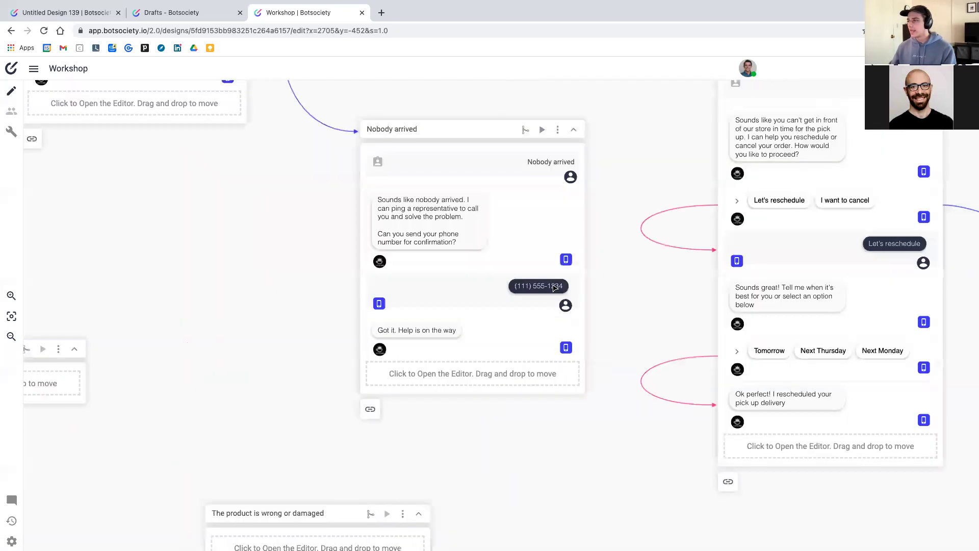
{"action": "scroll", "coordinate": [555, 288], "scroll_direction": "right", "scroll_amount": 7}
{"action": "scroll", "coordinate": [555, 289], "scroll_direction": "right", "scroll_amount": 8}
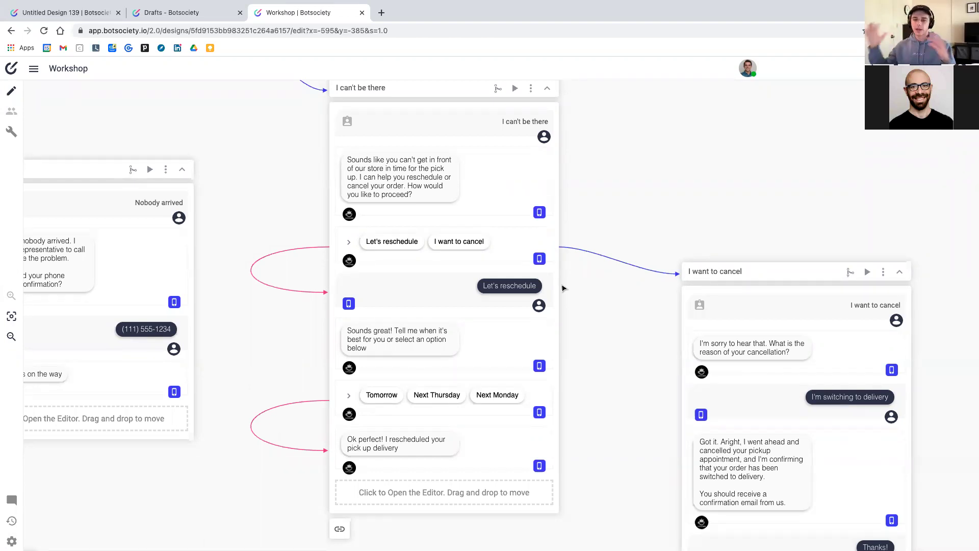
{"action": "scroll", "coordinate": [563, 288], "scroll_direction": "up", "scroll_amount": 2}
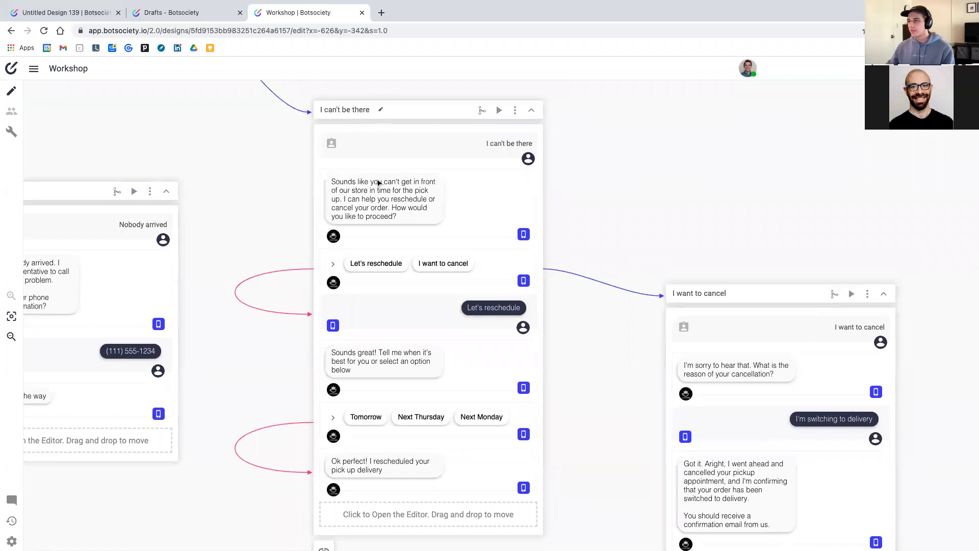
{"action": "scroll", "coordinate": [363, 196], "scroll_direction": "down", "scroll_amount": 1}
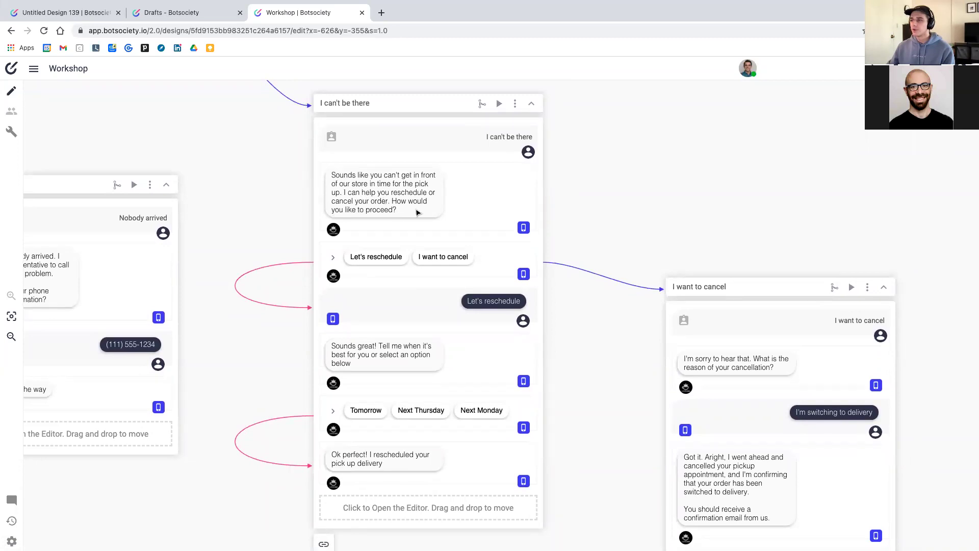
{"action": "scroll", "coordinate": [364, 225], "scroll_direction": "down", "scroll_amount": 5}
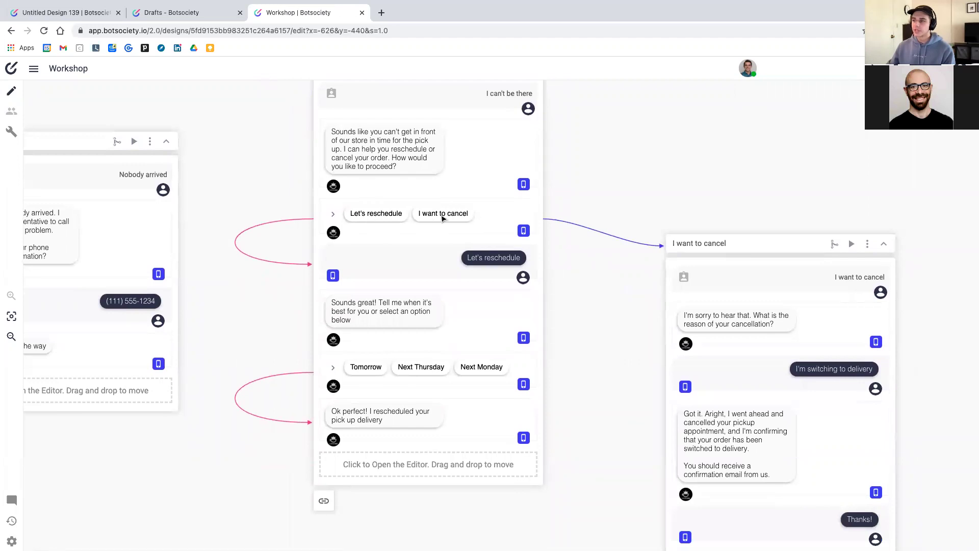
{"action": "scroll", "coordinate": [443, 219], "scroll_direction": "up", "scroll_amount": 4}
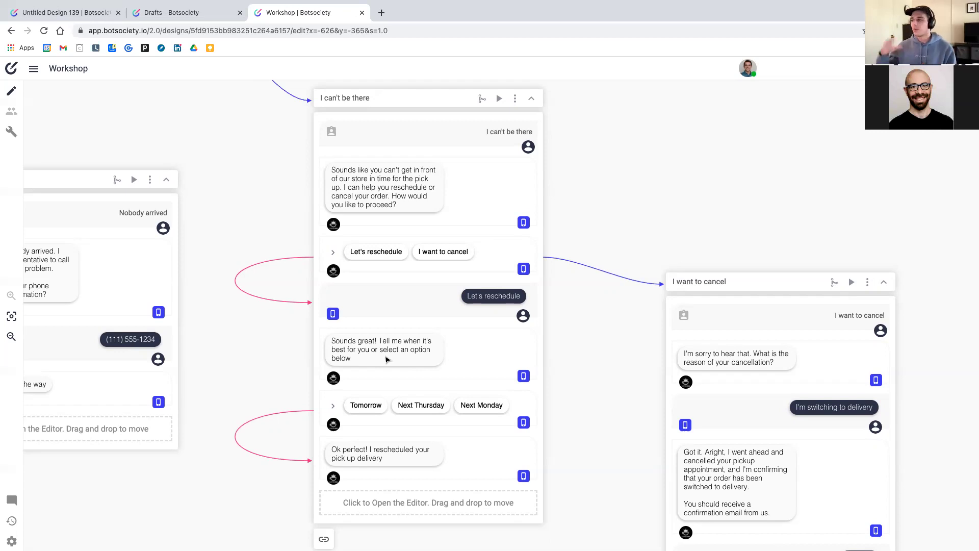
Nudge the 'I want to cancel' card slightly to the left
{"action": "left_click_drag", "start_coordinate": [748, 286], "coordinate": [735, 289]}
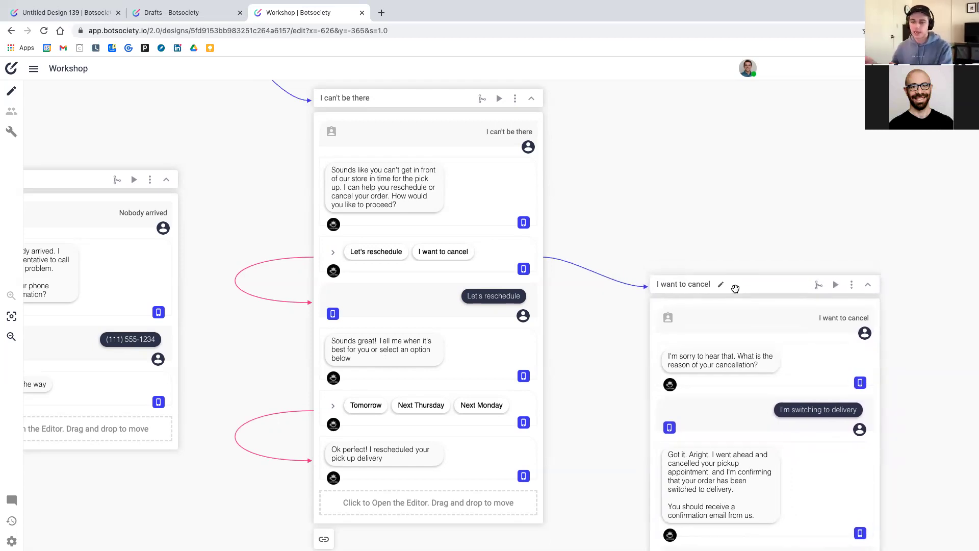
{"action": "scroll", "coordinate": [734, 286], "scroll_direction": "left", "scroll_amount": 3}
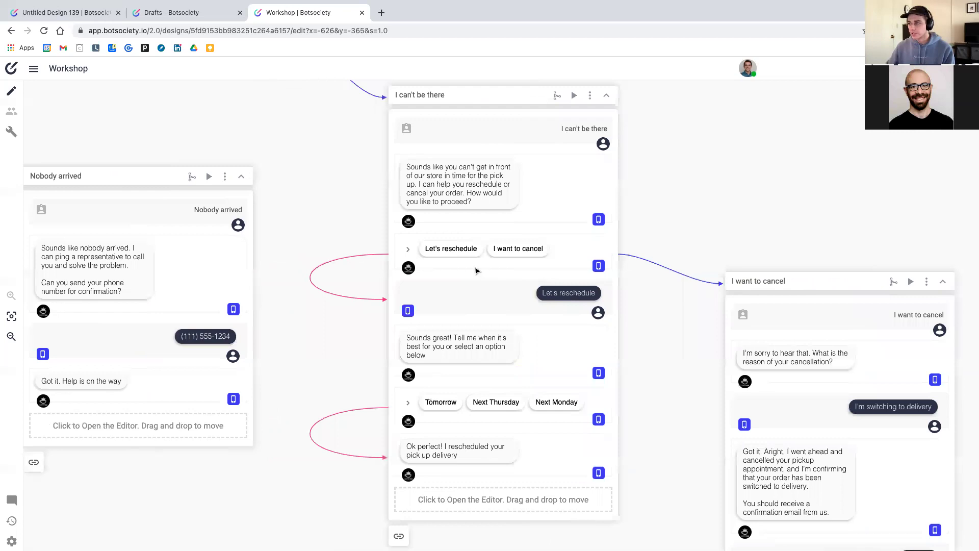
{"action": "scroll", "coordinate": [463, 285], "scroll_direction": "right", "scroll_amount": 2}
{"action": "scroll", "coordinate": [463, 284], "scroll_direction": "down", "scroll_amount": 1}
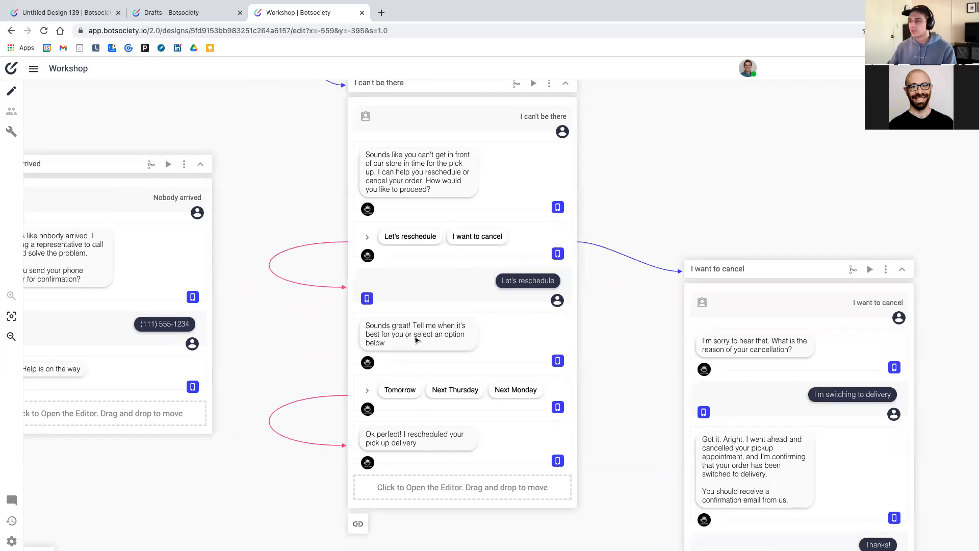
{"action": "scroll", "coordinate": [419, 343], "scroll_direction": "down", "scroll_amount": 1}
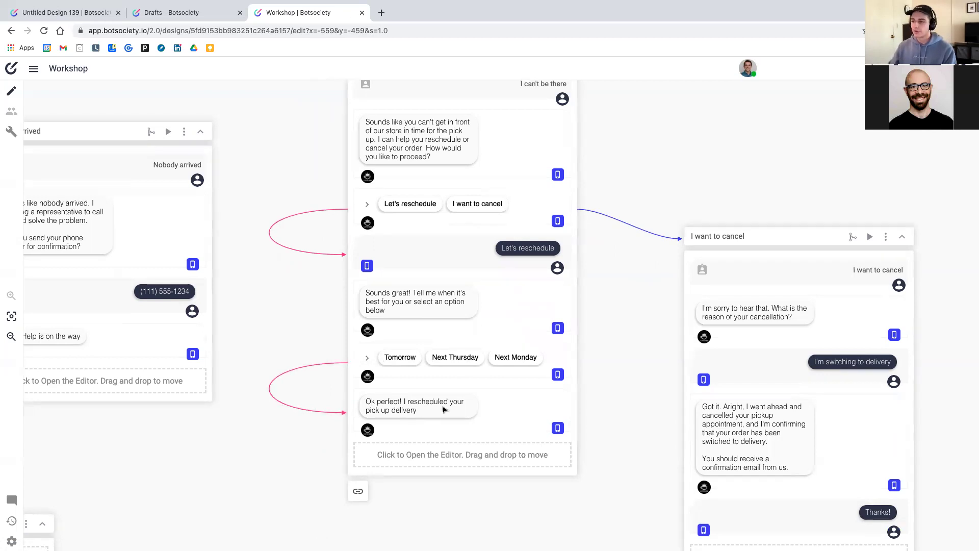
{"action": "scroll", "coordinate": [443, 414], "scroll_direction": "up", "scroll_amount": 1}
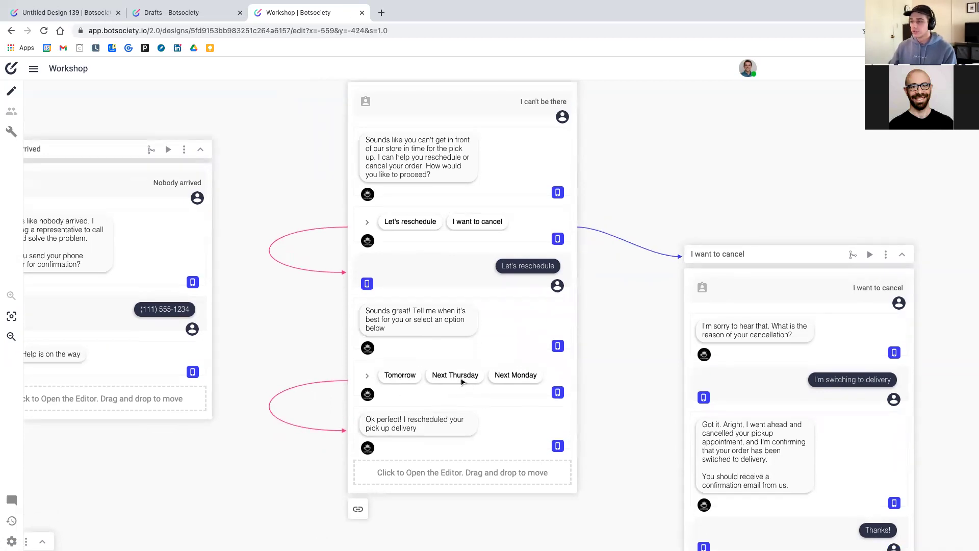
Start a Quick Replies message at the card's end with placeholder options 1, 2 and 3
{"action": "left_click", "coordinate": [466, 468]}
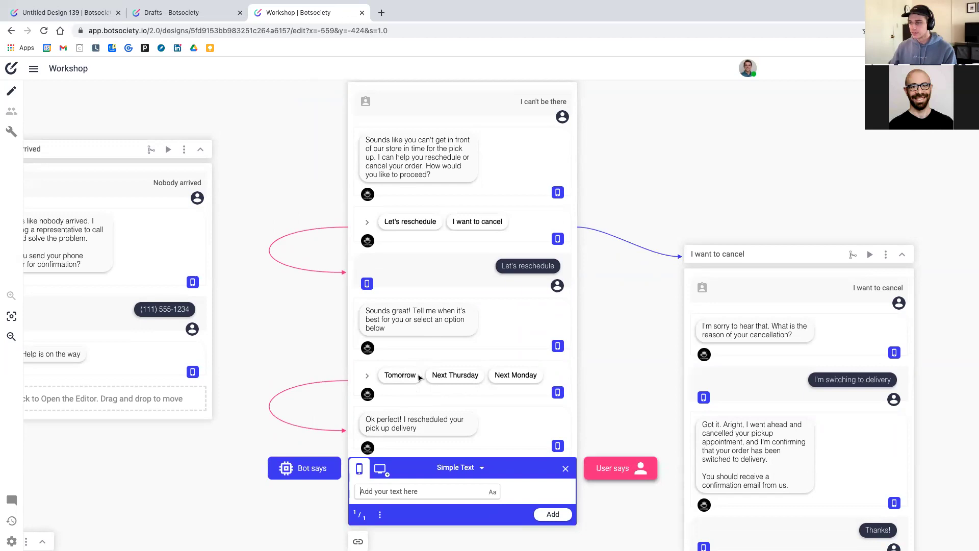
{"action": "scroll", "coordinate": [451, 477], "scroll_direction": "down", "scroll_amount": 3}
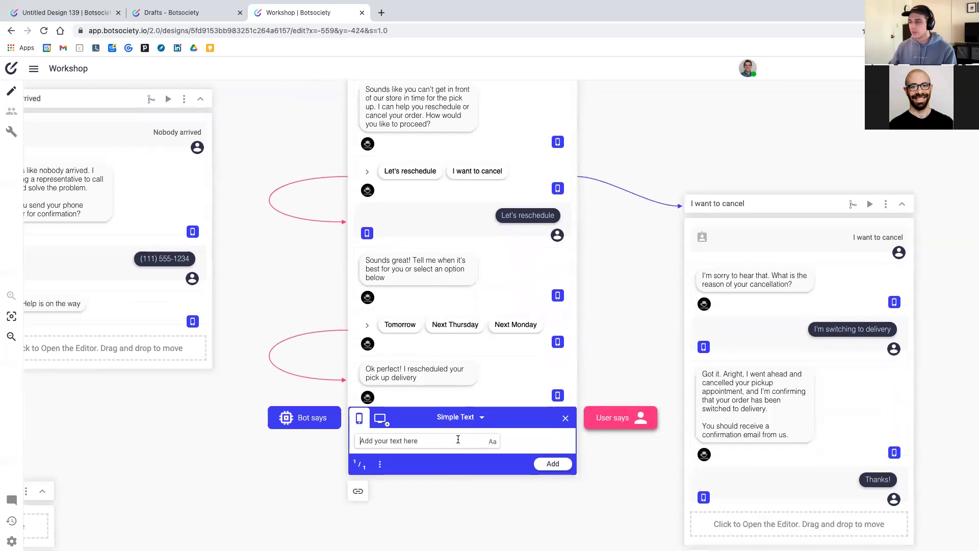
{"action": "left_click", "coordinate": [461, 418]}
{"action": "left_click", "coordinate": [469, 488]}
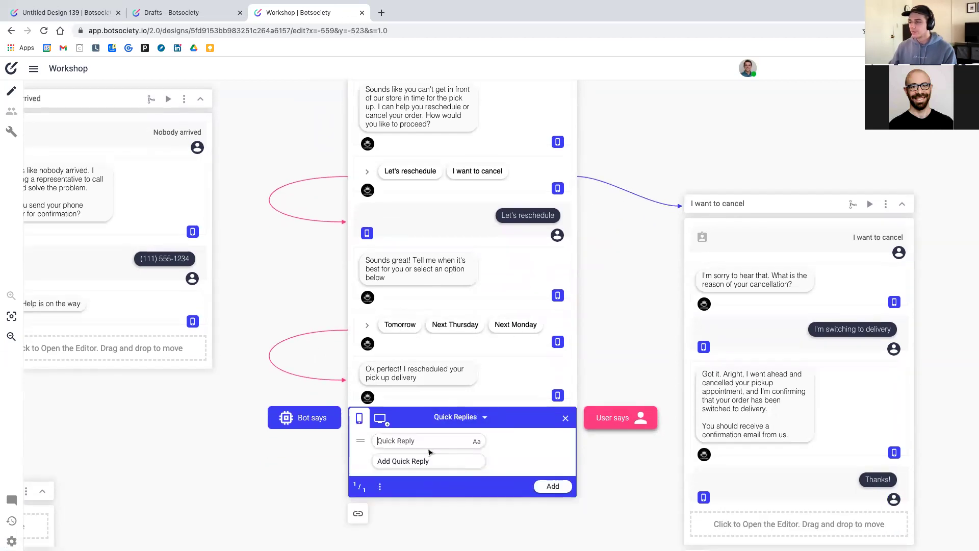
{"action": "left_click", "coordinate": [420, 441]}
{"action": "type", "text": "1"}
{"action": "left_click", "coordinate": [421, 461]}
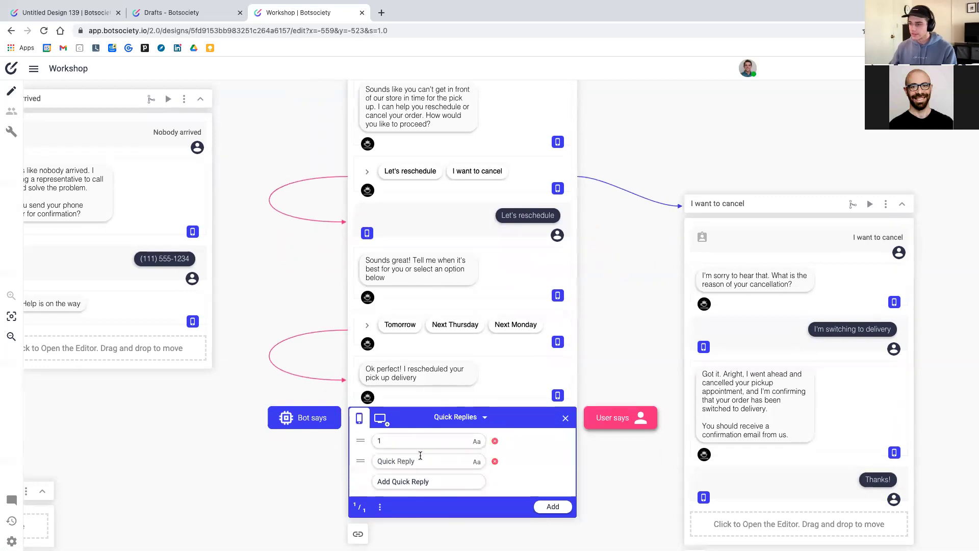
{"action": "type", "text": "2"}
{"action": "left_click", "coordinate": [425, 481]}
{"action": "type", "text": "3"}
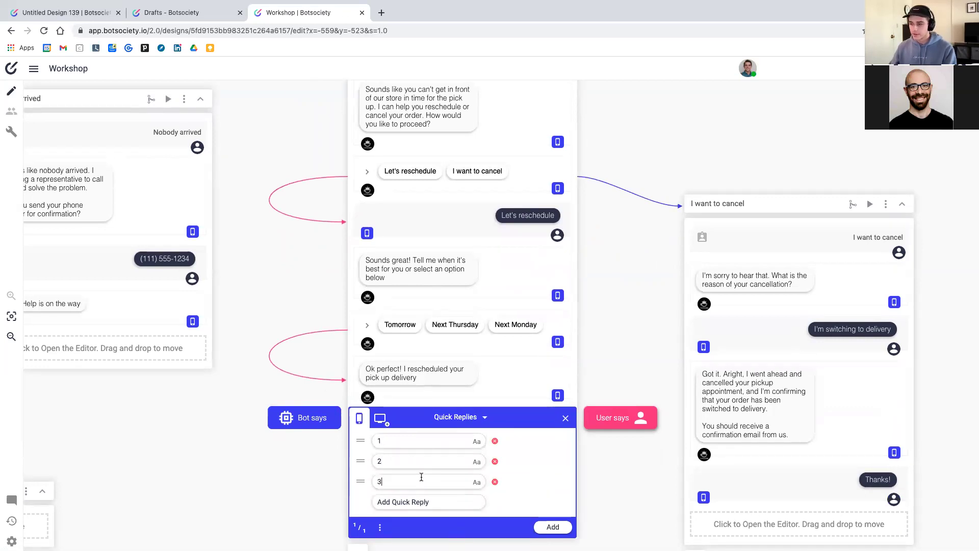
{"action": "left_click", "coordinate": [553, 527]}
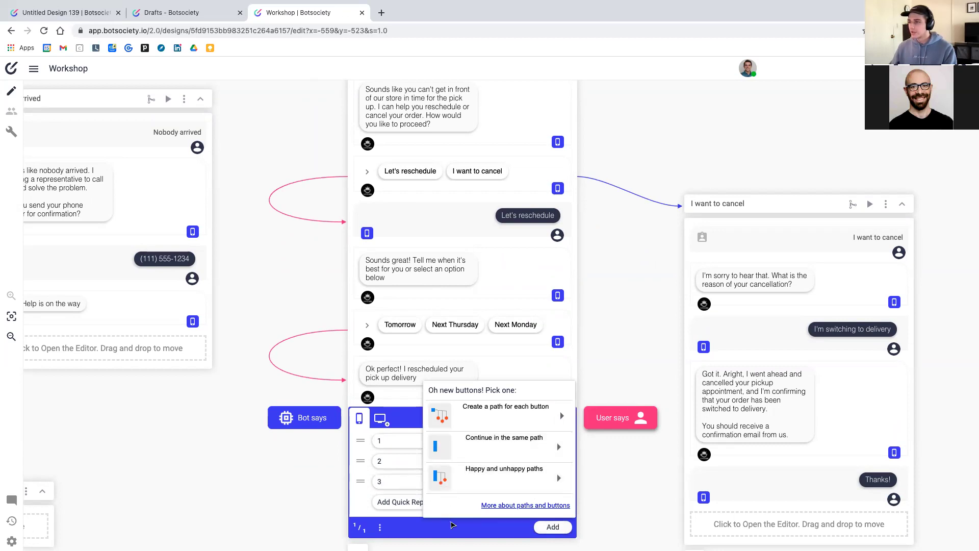
{"action": "left_click", "coordinate": [452, 523]}
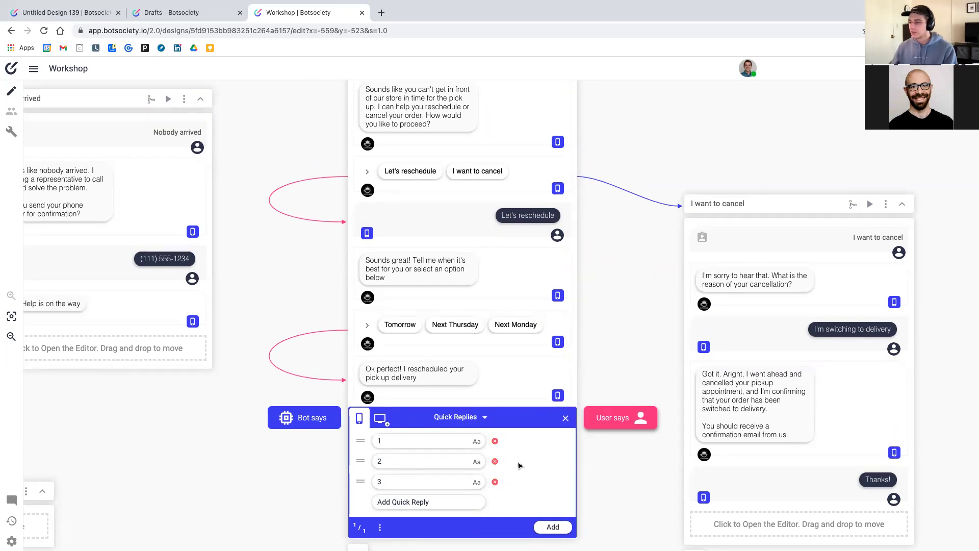
Set the replies to 'Let's reschedule' and 'I want to cancel', giving cancel an unhappy path
{"action": "left_click", "coordinate": [495, 482]}
{"action": "double_click", "coordinate": [422, 440]}
{"action": "type", "text": "Let'"}
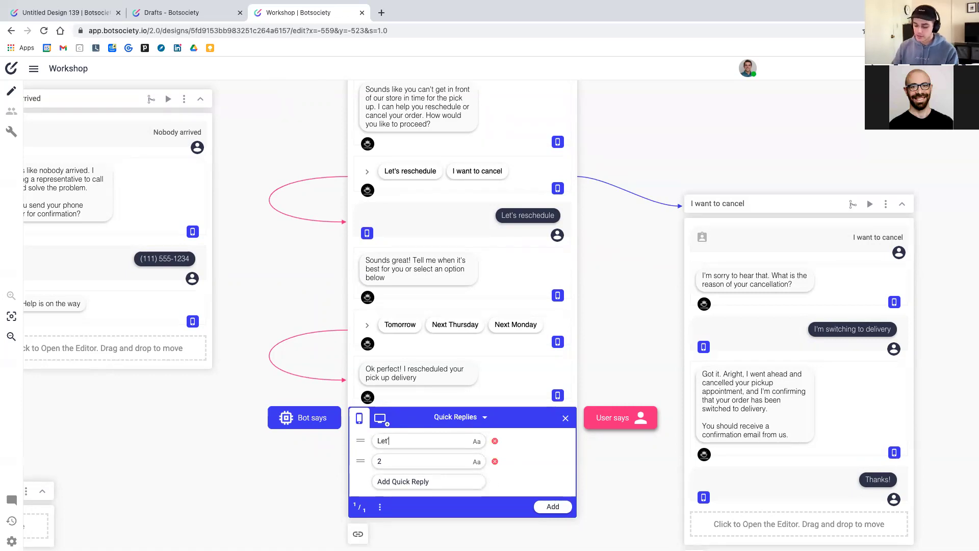
{"action": "type", "text": "s rescjedule"}
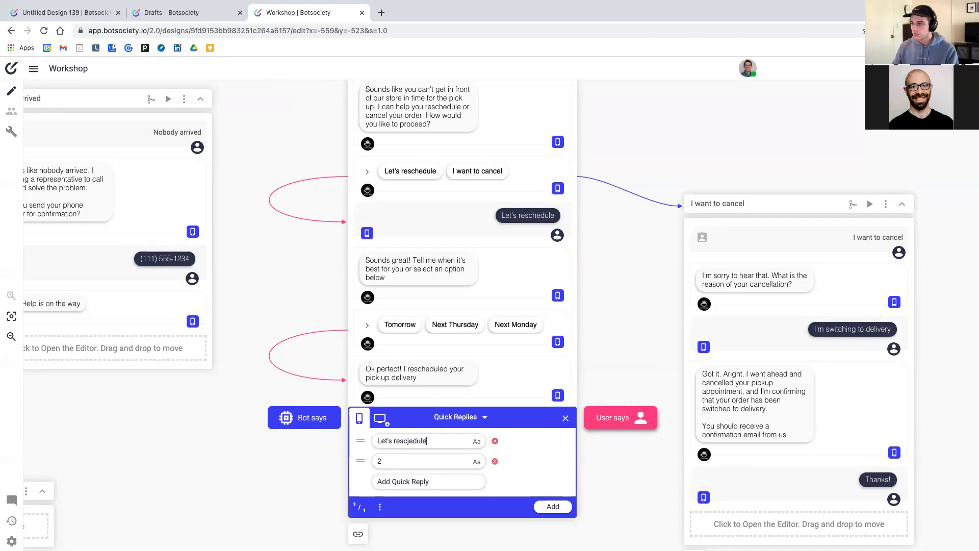
{"action": "key", "text": "BackSpace"}
{"action": "key", "text": "BackSpace"}
{"action": "key", "text": "BackSpace"}
{"action": "key", "text": "BackSpace"}
{"action": "key", "text": "BackSpace"}
{"action": "key", "text": "BackSpace"}
{"action": "type", "text": "hedule"}
{"action": "double_click", "coordinate": [416, 457]}
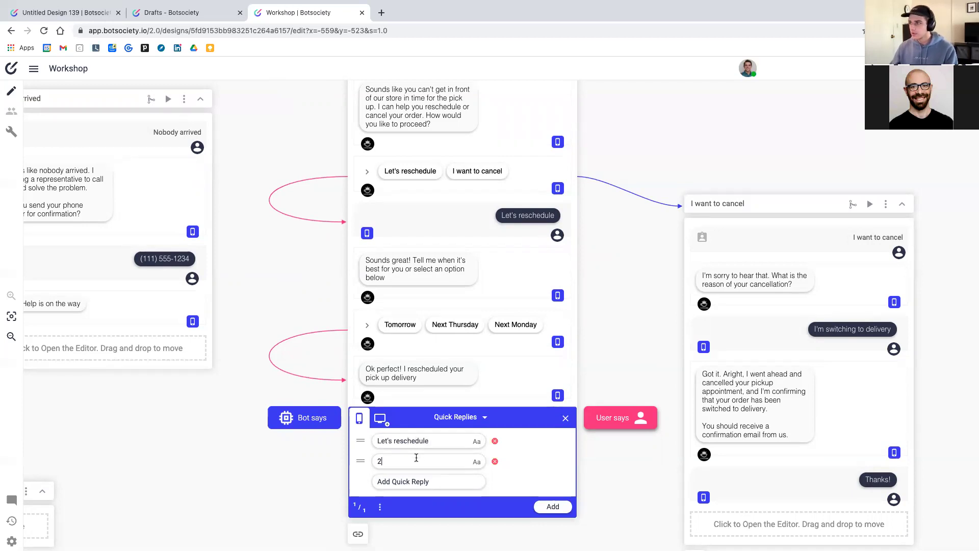
{"action": "type", "text": "I want to"}
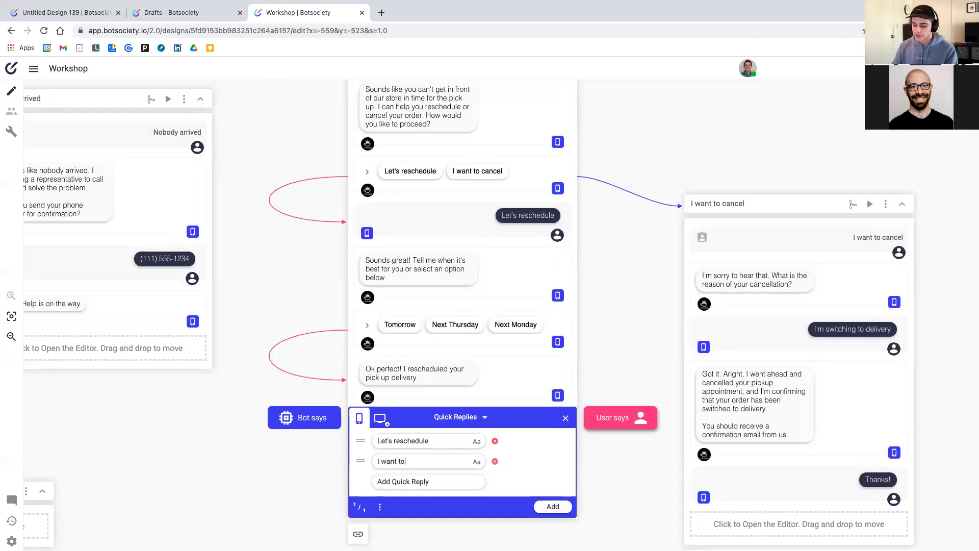
{"action": "type", "text": " cancel"}
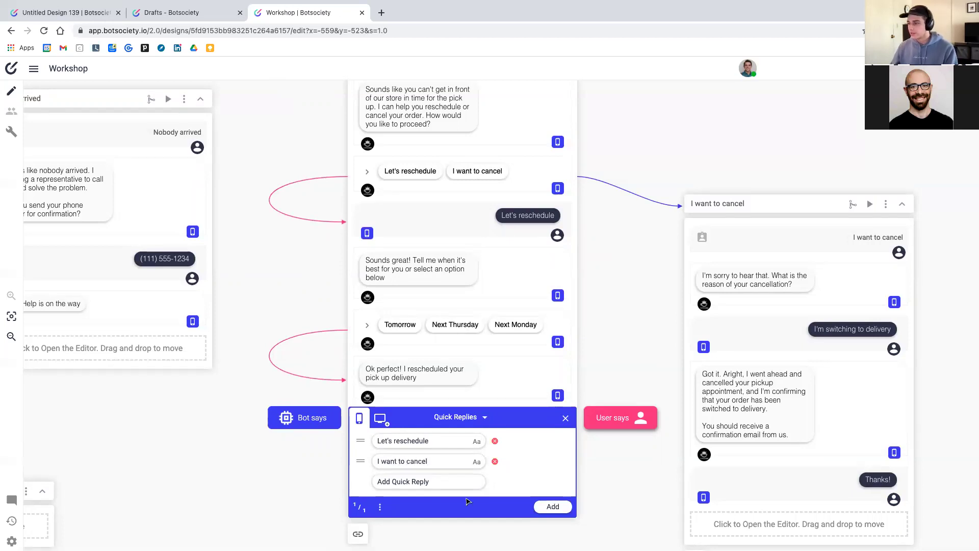
{"action": "left_click", "coordinate": [543, 508]}
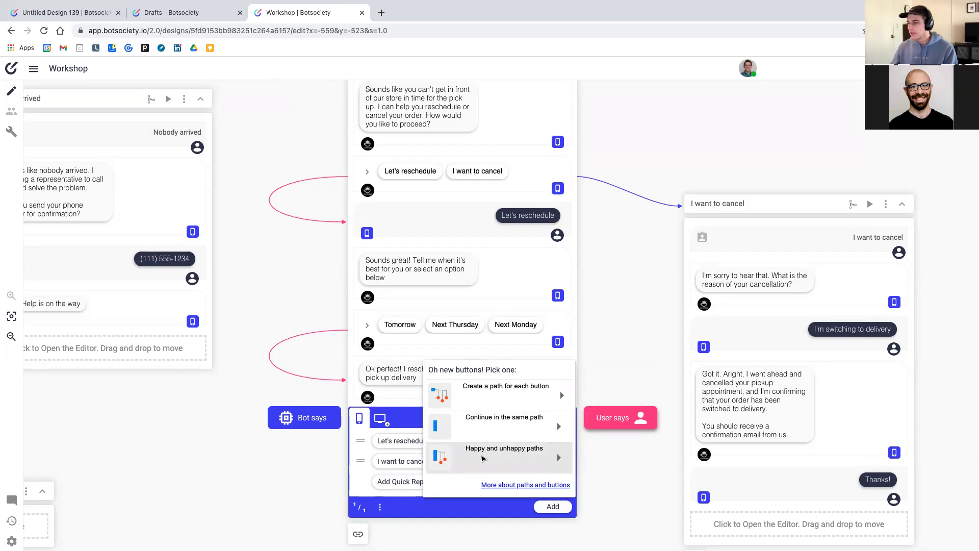
{"action": "left_click", "coordinate": [483, 459]}
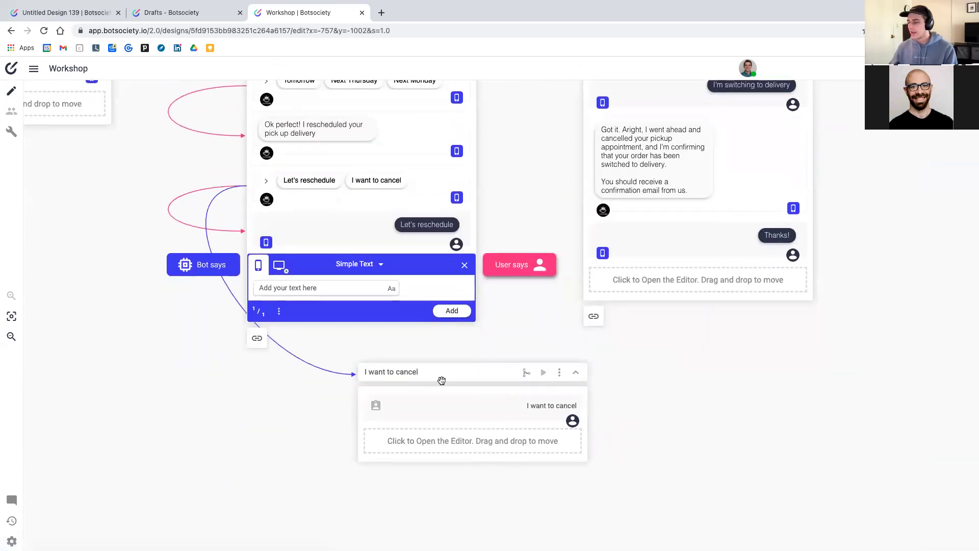
Close the empty editor and reposition the new 'I want to cancel' path blocks
{"action": "left_click_drag", "start_coordinate": [488, 372], "coordinate": [157, 352]}
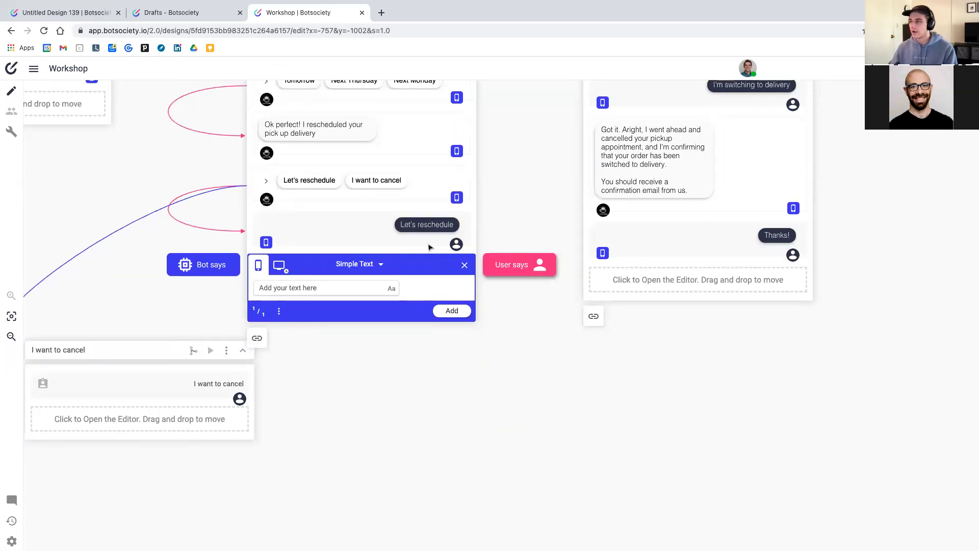
{"action": "left_click", "coordinate": [465, 265]}
{"action": "scroll", "coordinate": [437, 228], "scroll_direction": "up", "scroll_amount": 5}
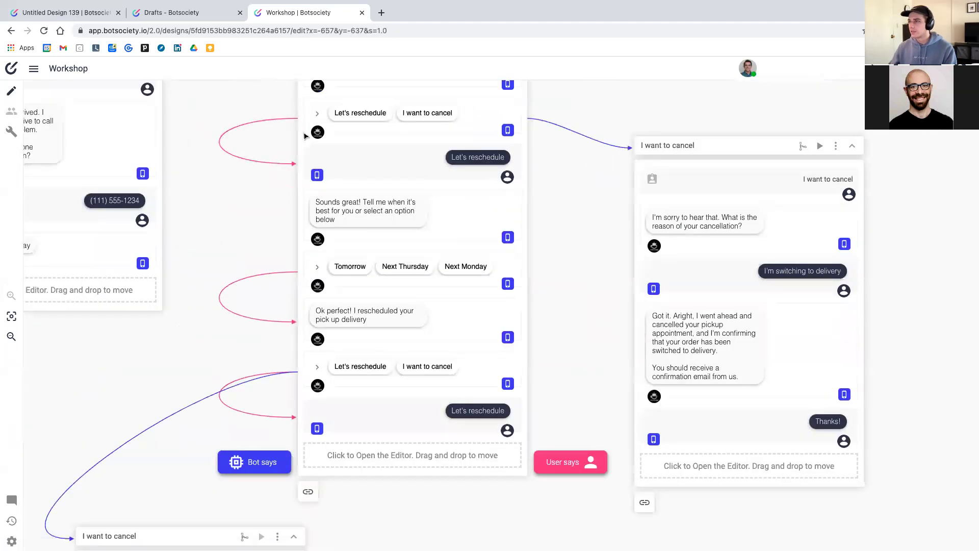
{"action": "mouse_move", "coordinate": [714, 143]}
{"action": "left_click_drag", "start_coordinate": [714, 143], "coordinate": [840, 144]}
{"action": "mouse_move", "coordinate": [137, 534]}
{"action": "left_click_drag", "start_coordinate": [137, 535], "coordinate": [719, 494]}
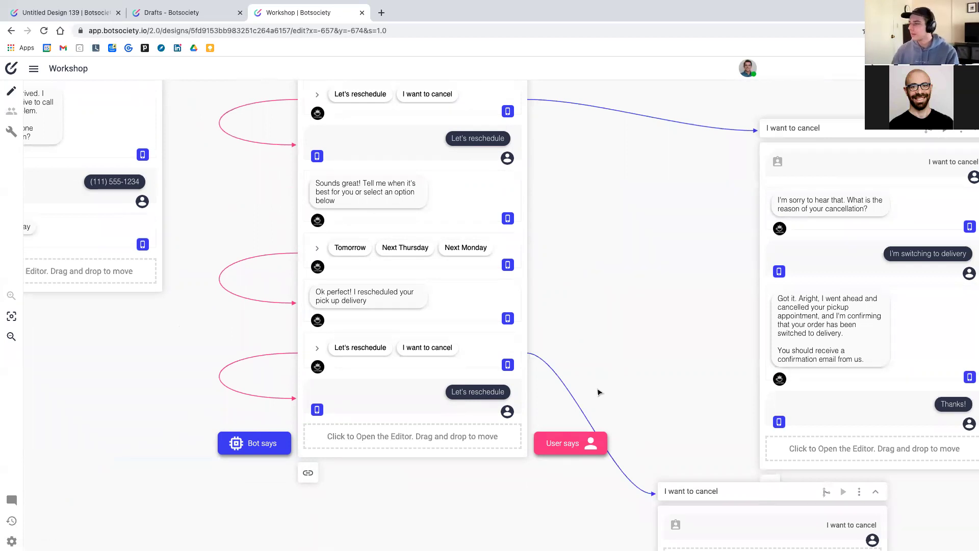
Lower the 'No, keep regular milk' and 'Other milk' cards, then open the Share Workshop dialog
{"action": "scroll", "coordinate": [604, 384], "scroll_direction": "down", "scroll_amount": 1}
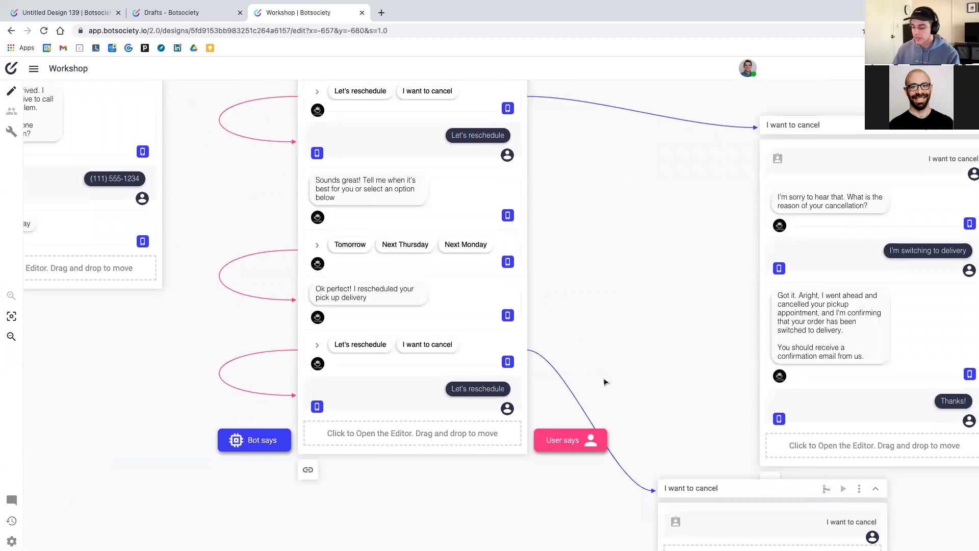
{"action": "scroll", "coordinate": [604, 383], "scroll_direction": "down", "scroll_amount": 1}
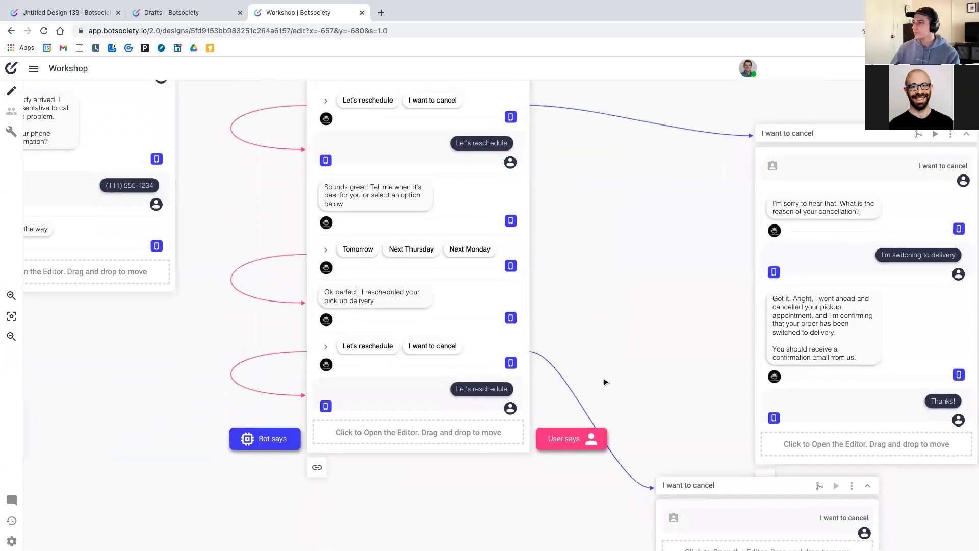
{"action": "scroll", "coordinate": [572, 342], "scroll_direction": "down", "scroll_amount": 2}
{"action": "scroll", "coordinate": [571, 341], "scroll_direction": "down", "scroll_amount": 3}
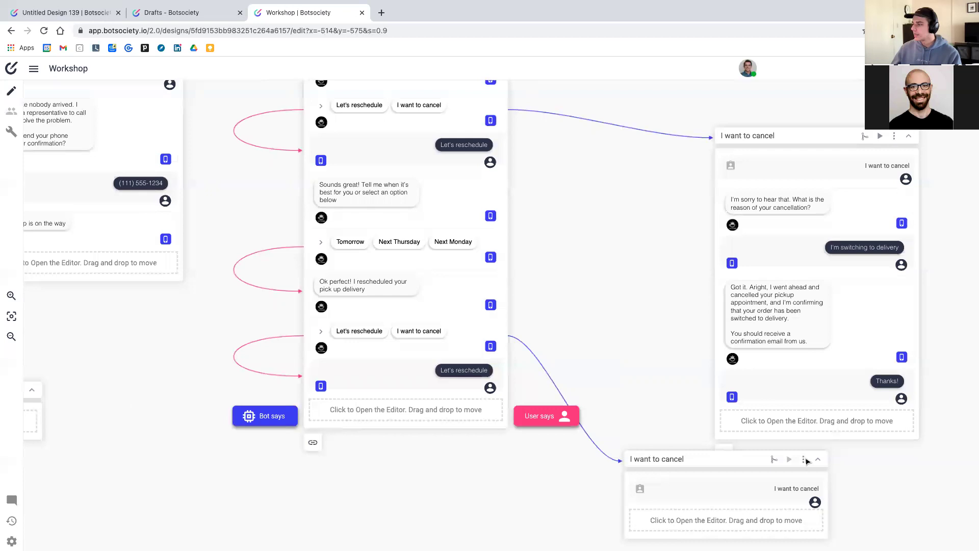
{"action": "scroll", "coordinate": [640, 315], "scroll_direction": "up", "scroll_amount": 3}
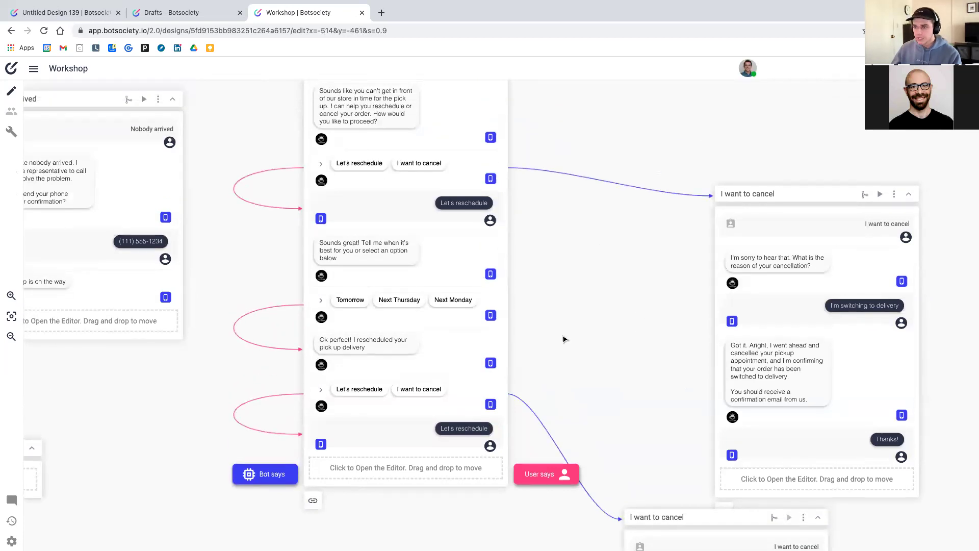
{"action": "scroll", "coordinate": [410, 217], "scroll_direction": "down", "scroll_amount": 1}
{"action": "scroll", "coordinate": [409, 217], "scroll_direction": "down", "scroll_amount": 2}
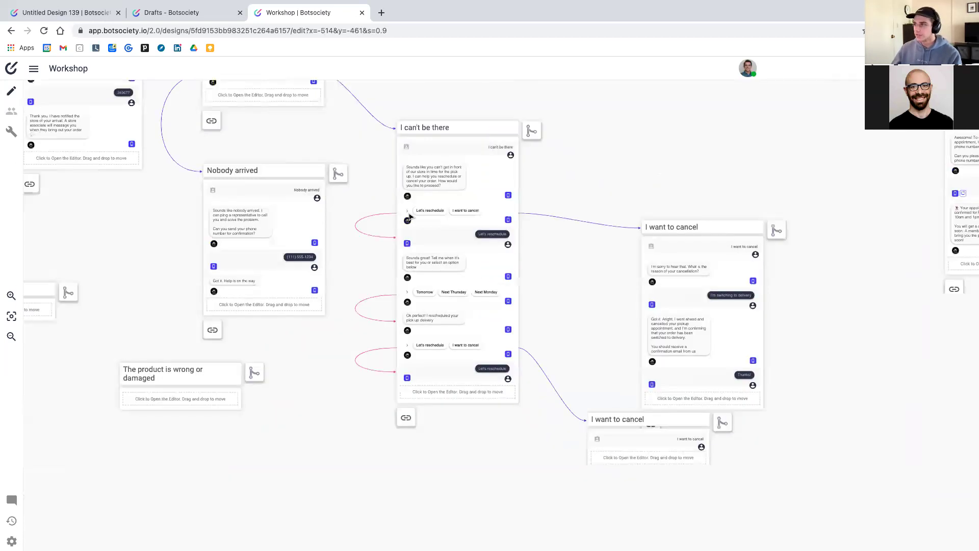
{"action": "scroll", "coordinate": [409, 218], "scroll_direction": "down", "scroll_amount": 4}
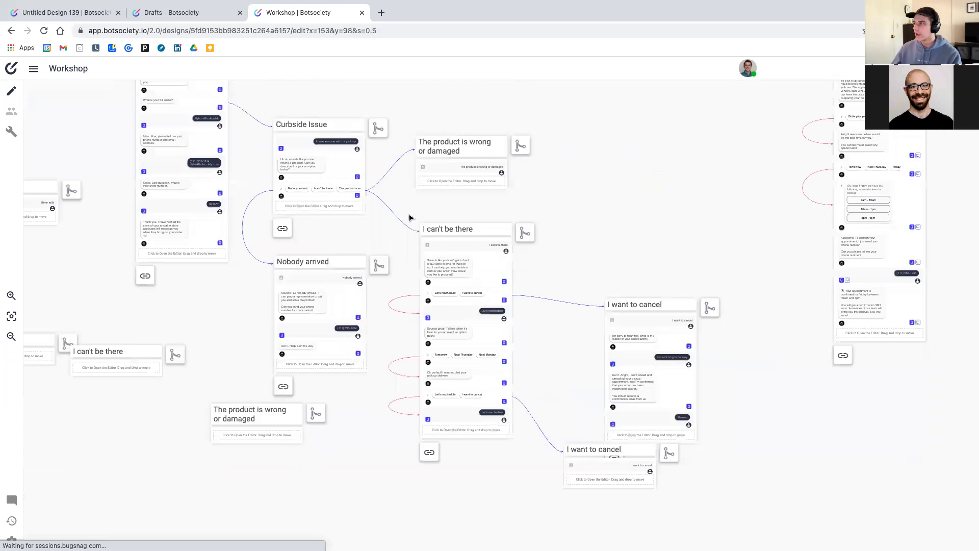
{"action": "scroll", "coordinate": [410, 218], "scroll_direction": "up", "scroll_amount": 3}
{"action": "scroll", "coordinate": [410, 218], "scroll_direction": "left", "scroll_amount": 5}
{"action": "scroll", "coordinate": [409, 218], "scroll_direction": "left", "scroll_amount": 5}
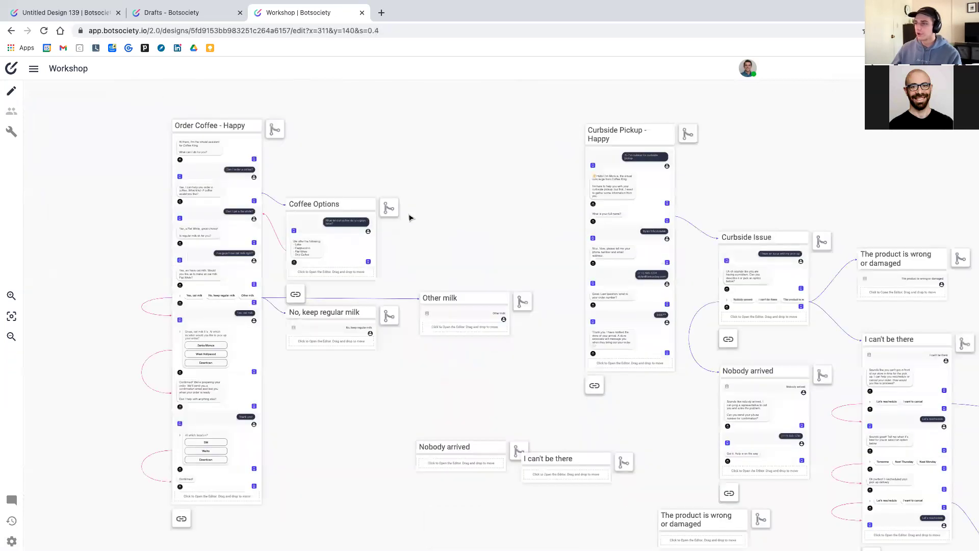
{"action": "scroll", "coordinate": [410, 218], "scroll_direction": "down", "scroll_amount": 1}
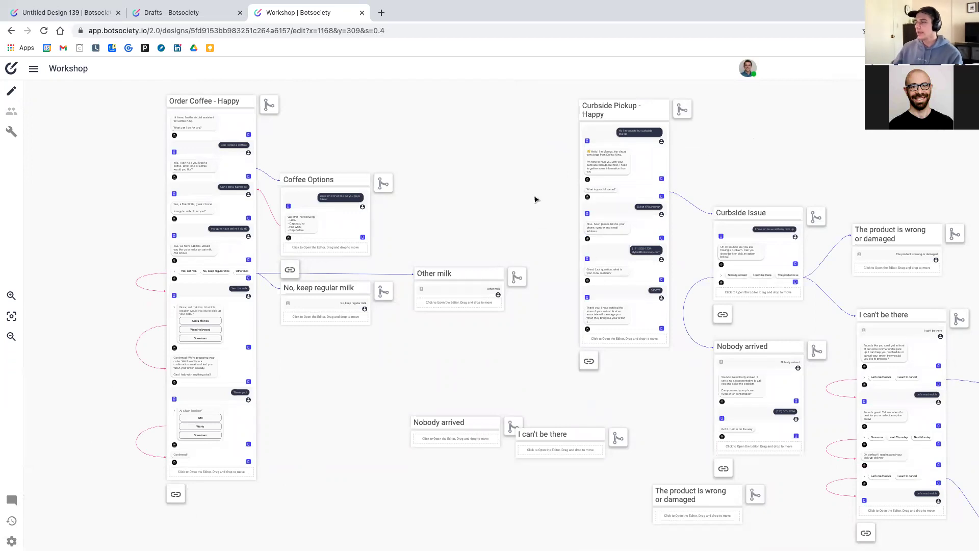
{"action": "left_click_drag", "start_coordinate": [329, 287], "coordinate": [331, 316]}
{"action": "left_click_drag", "start_coordinate": [443, 273], "coordinate": [442, 297]}
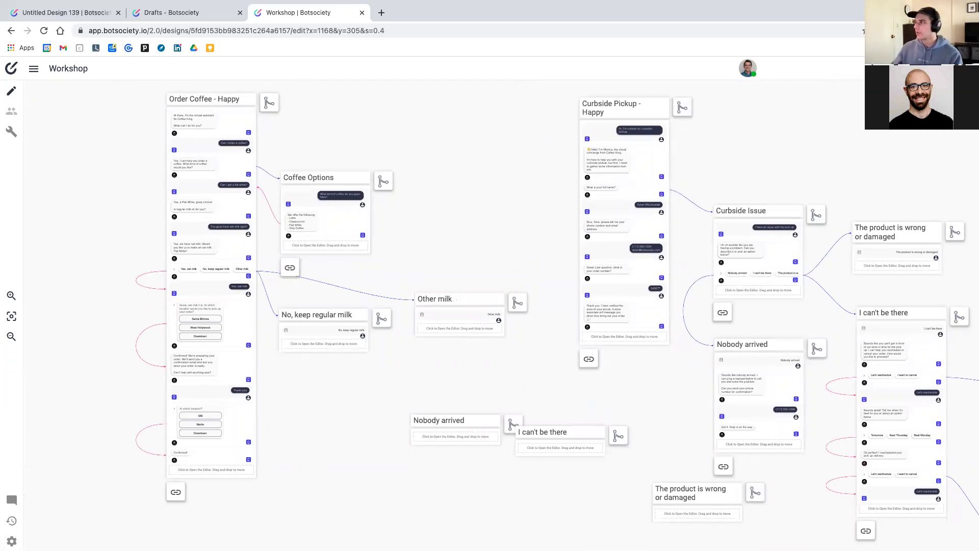
{"action": "scroll", "coordinate": [832, 108], "scroll_direction": "up", "scroll_amount": 5}
{"action": "left_click", "coordinate": [918, 68]}
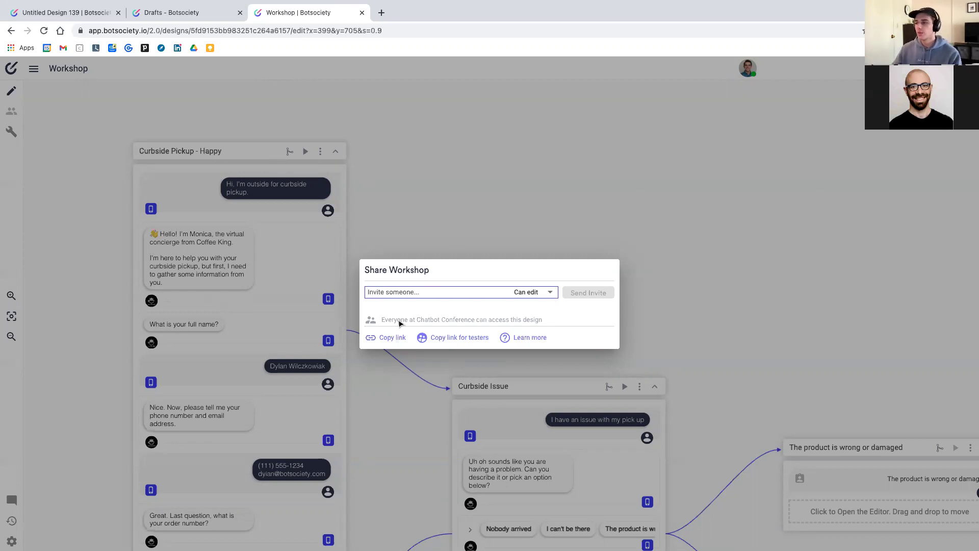
Copy the Workshop share link, set invitee permission to Can view, and close the dialog
{"action": "left_click", "coordinate": [390, 338]}
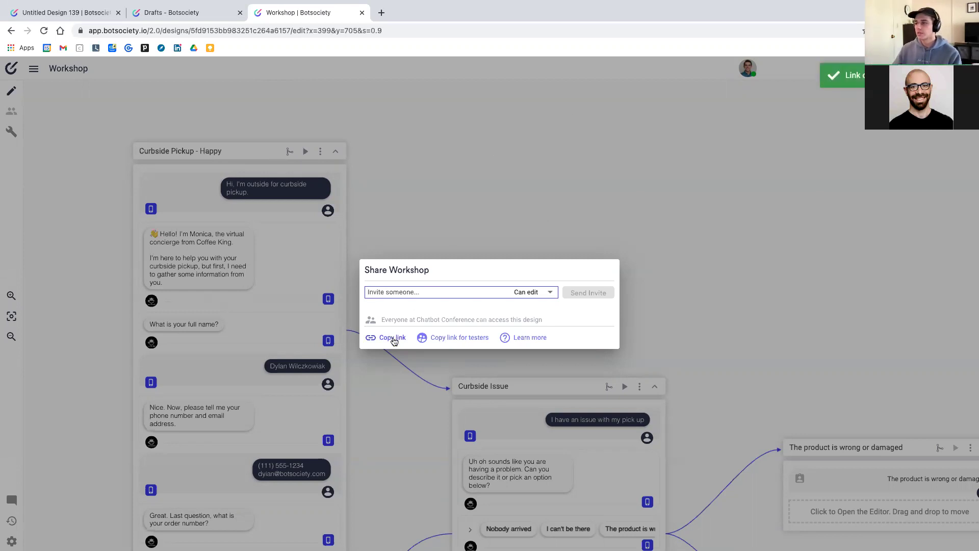
{"action": "left_click", "coordinate": [529, 292]}
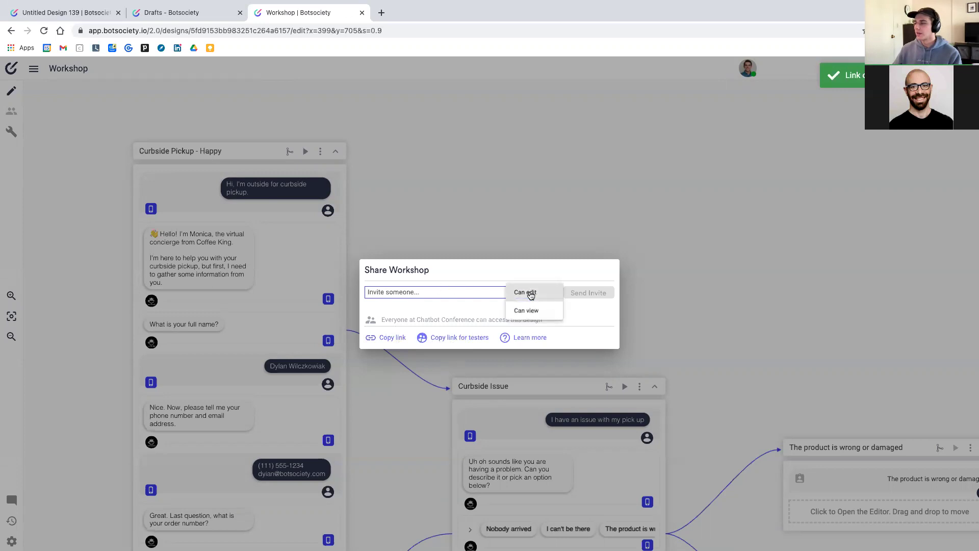
{"action": "left_click", "coordinate": [530, 312]}
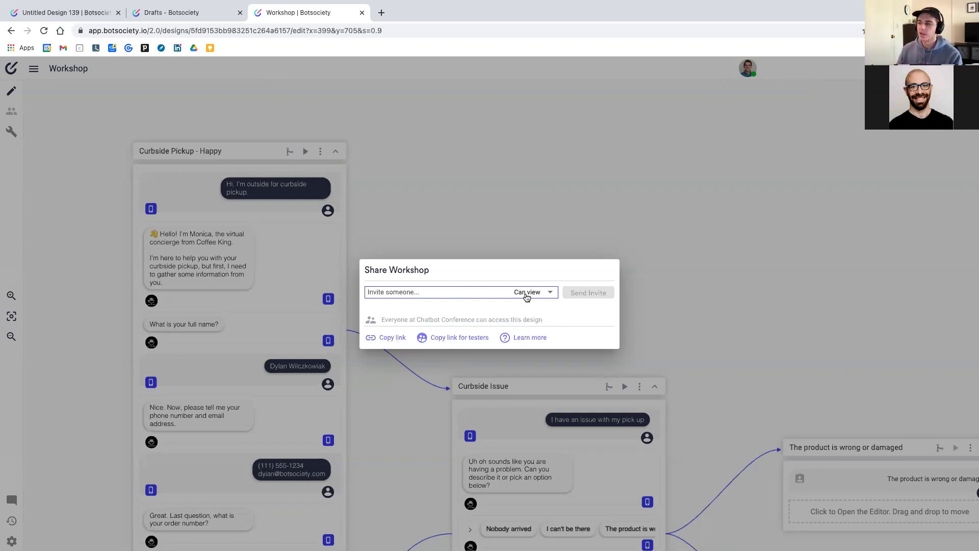
{"action": "left_click", "coordinate": [491, 175]}
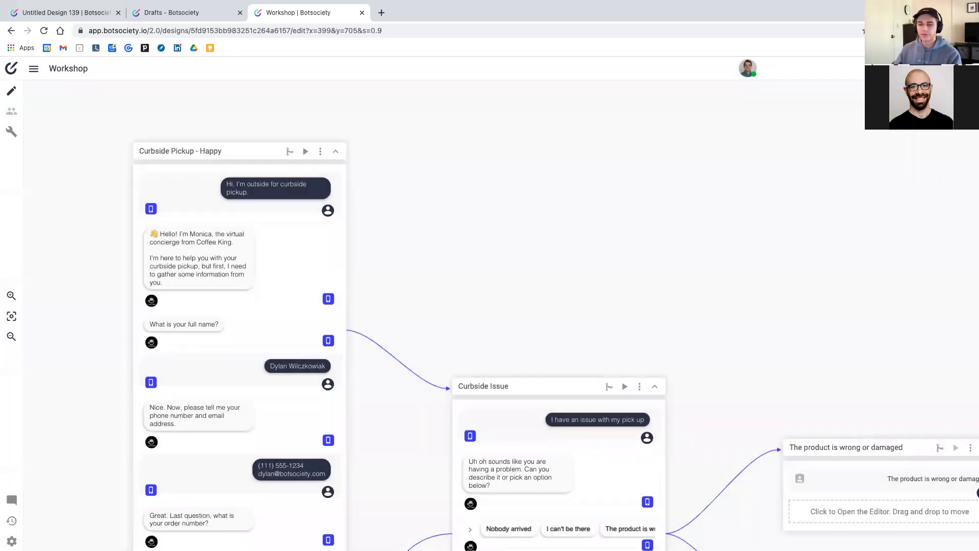
{"action": "left_click", "coordinate": [12, 502]}
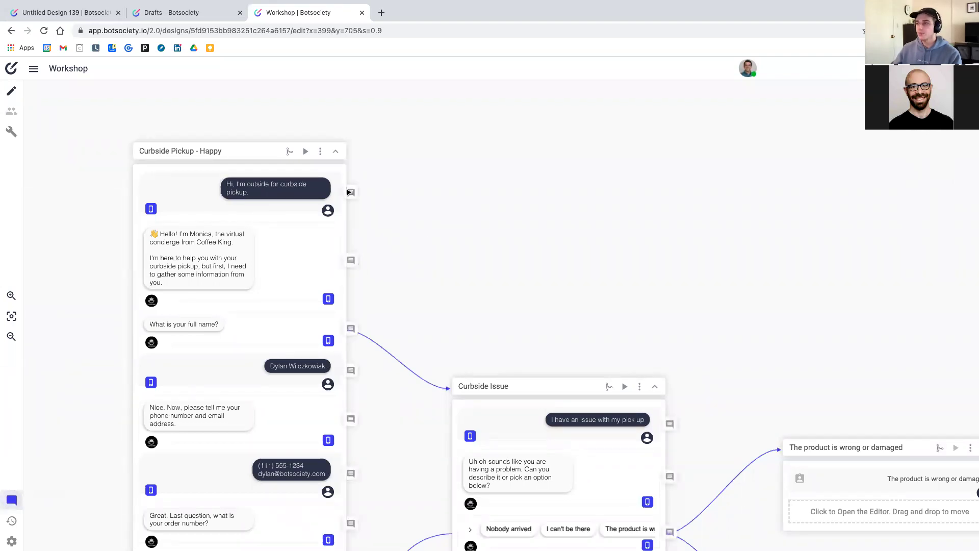
{"action": "left_click", "coordinate": [350, 193]}
{"action": "left_click", "coordinate": [351, 262]}
{"action": "left_click", "coordinate": [351, 329]}
{"action": "left_click", "coordinate": [353, 195]}
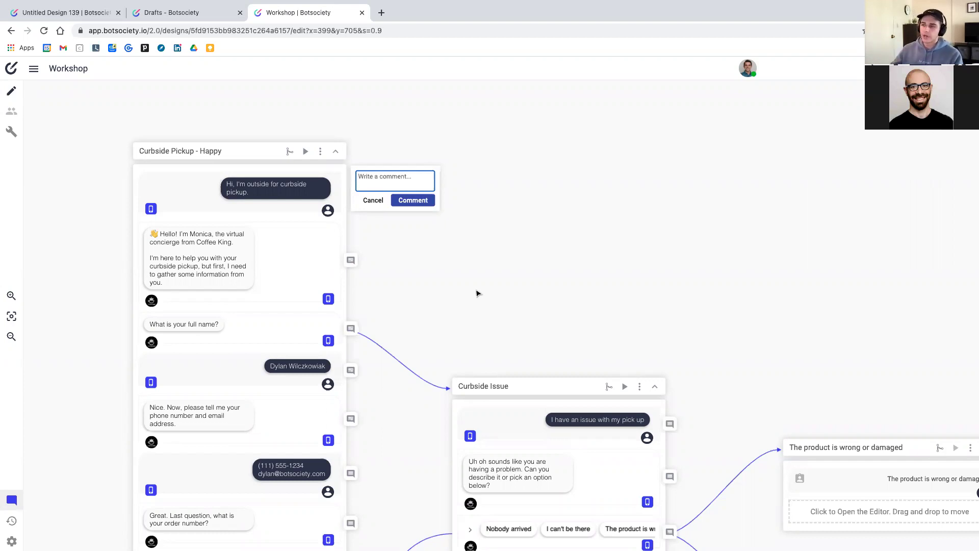
{"action": "left_click", "coordinate": [476, 292]}
{"action": "scroll", "coordinate": [462, 268], "scroll_direction": "left", "scroll_amount": 2}
{"action": "scroll", "coordinate": [461, 268], "scroll_direction": "down", "scroll_amount": 1}
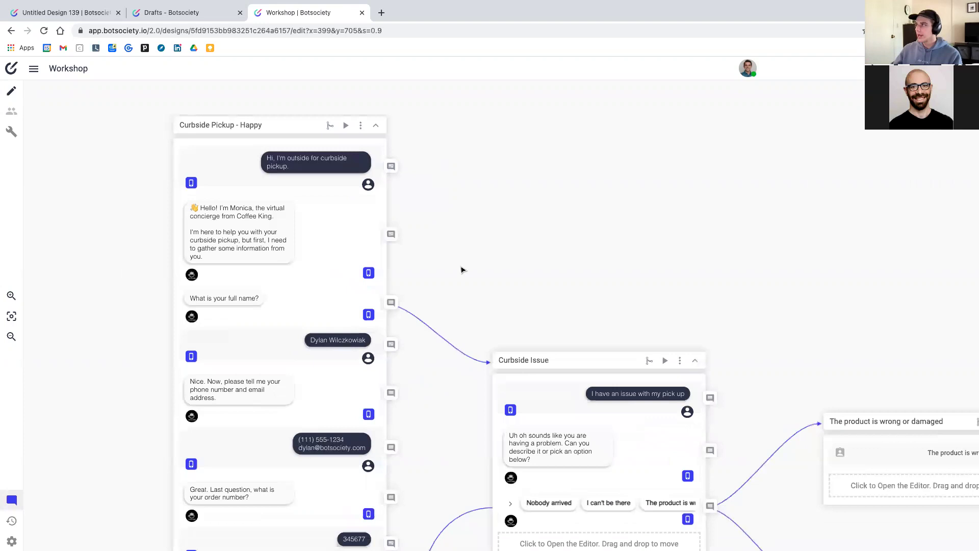
{"action": "scroll", "coordinate": [426, 308], "scroll_direction": "down", "scroll_amount": 4}
{"action": "scroll", "coordinate": [564, 240], "scroll_direction": "up", "scroll_amount": 4}
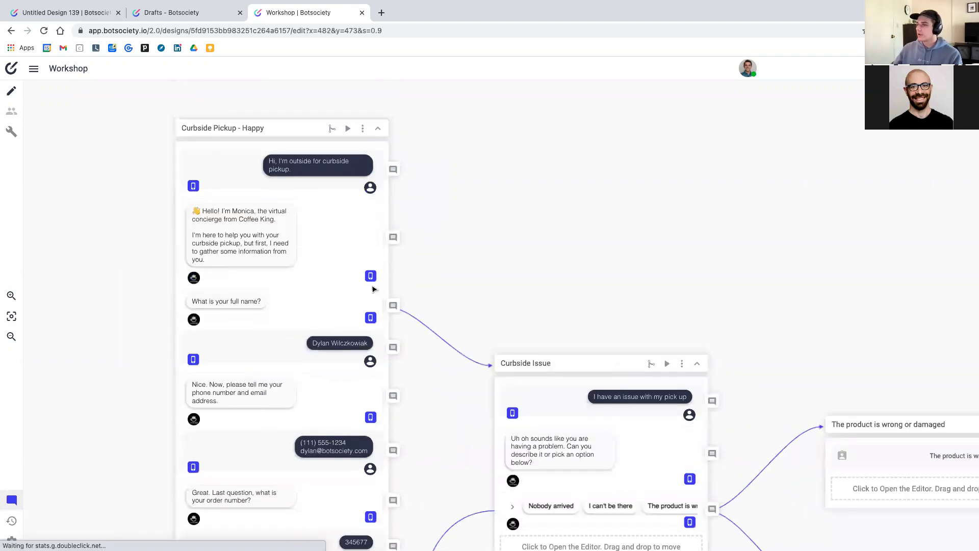
{"action": "left_click", "coordinate": [12, 500]}
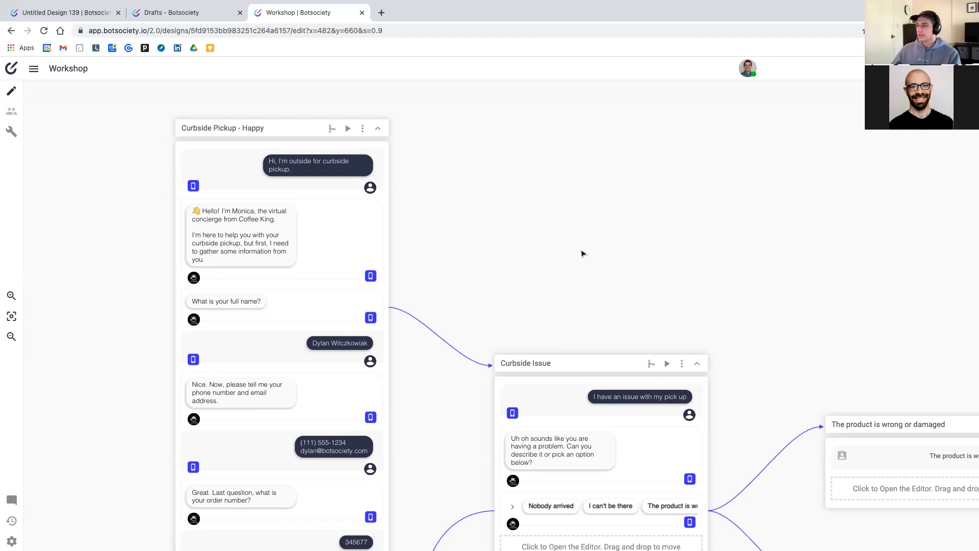
{"action": "scroll", "coordinate": [583, 254], "scroll_direction": "down", "scroll_amount": 3}
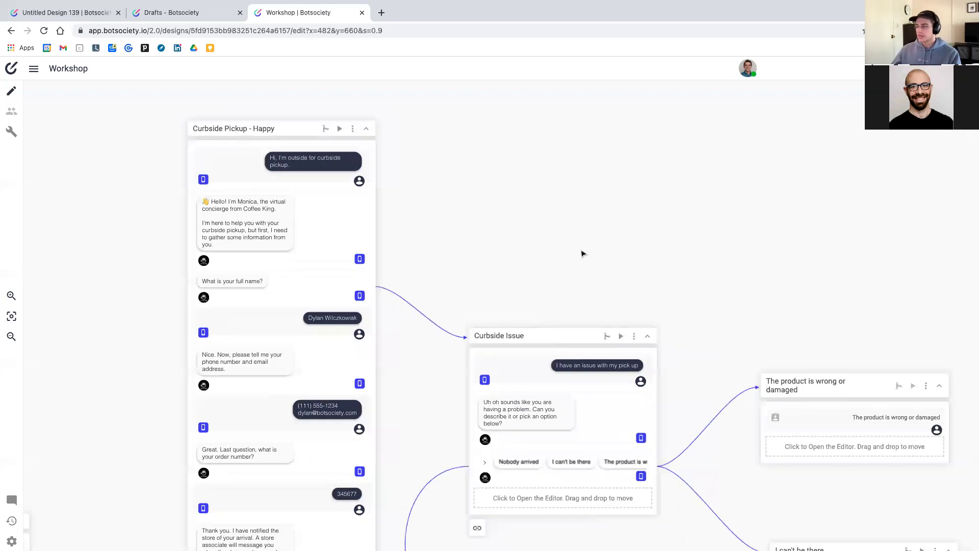
{"action": "scroll", "coordinate": [583, 254], "scroll_direction": "up", "scroll_amount": 2}
{"action": "scroll", "coordinate": [583, 254], "scroll_direction": "down", "scroll_amount": 2}
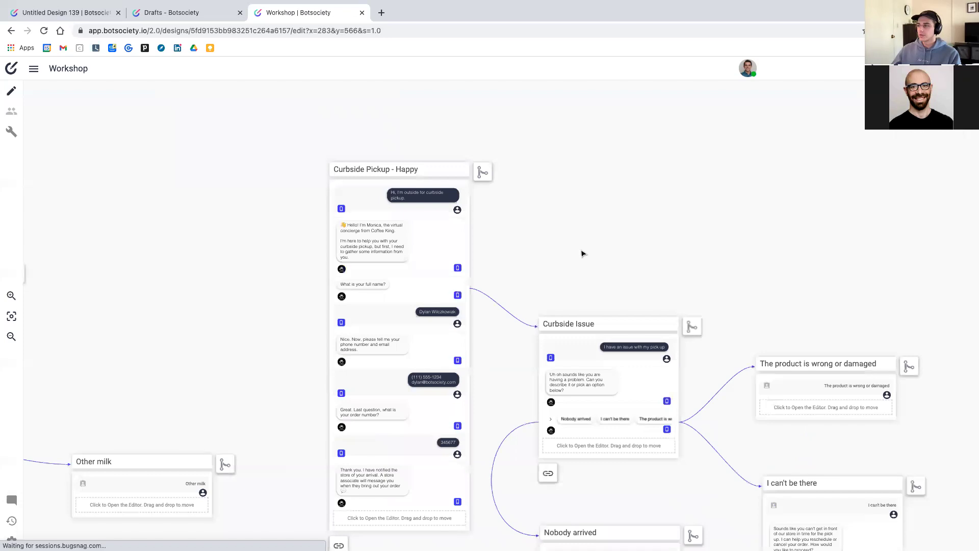
{"action": "scroll", "coordinate": [583, 254], "scroll_direction": "down", "scroll_amount": 2}
{"action": "scroll", "coordinate": [408, 180], "scroll_direction": "up", "scroll_amount": 3}
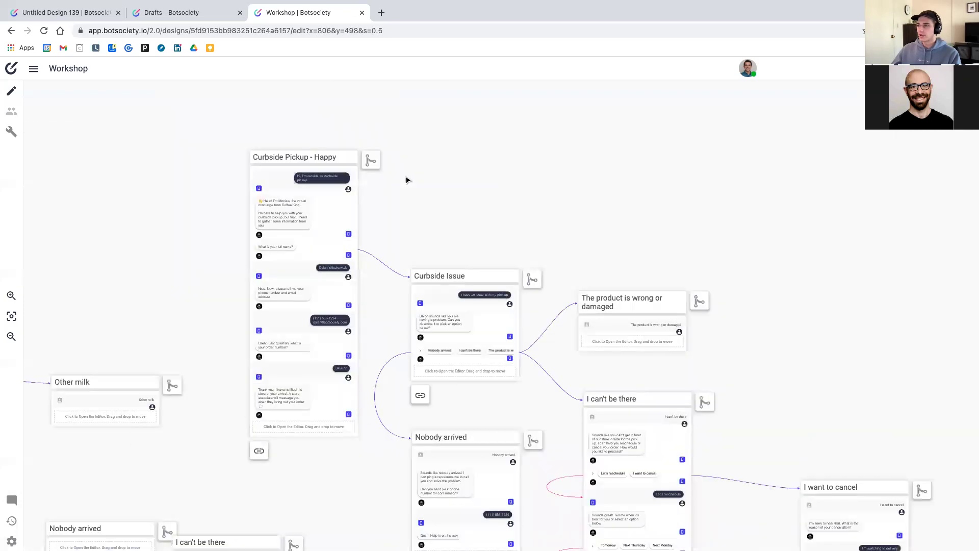
{"action": "scroll", "coordinate": [408, 180], "scroll_direction": "up", "scroll_amount": 4}
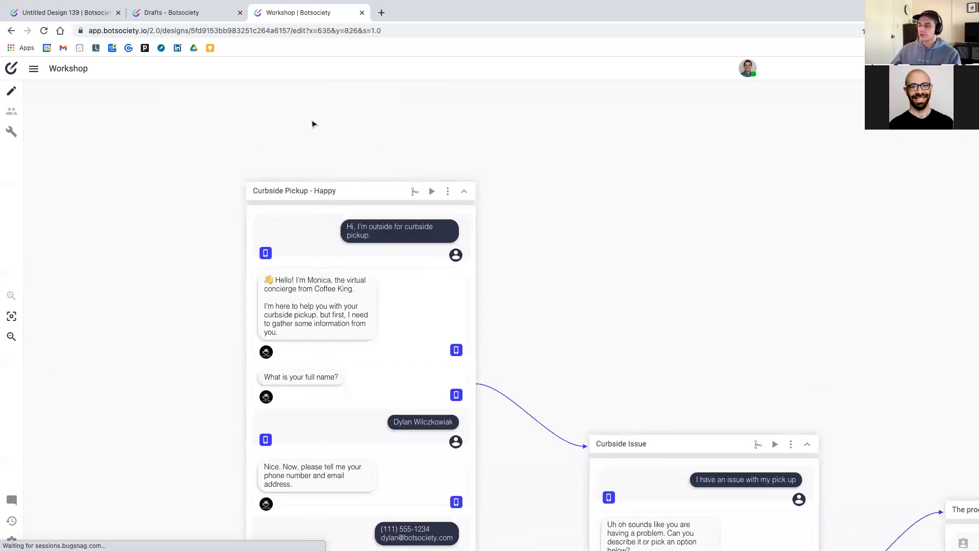
{"action": "scroll", "coordinate": [315, 124], "scroll_direction": "down", "scroll_amount": 1}
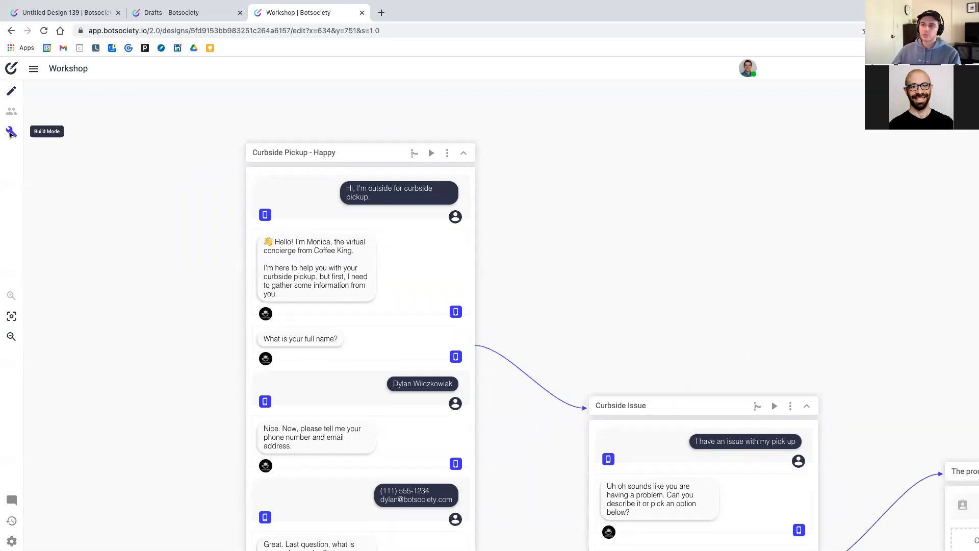
Switch the Workshop design into Build mode with the wrench icon and review the Curbside paths
{"action": "left_click", "coordinate": [10, 133]}
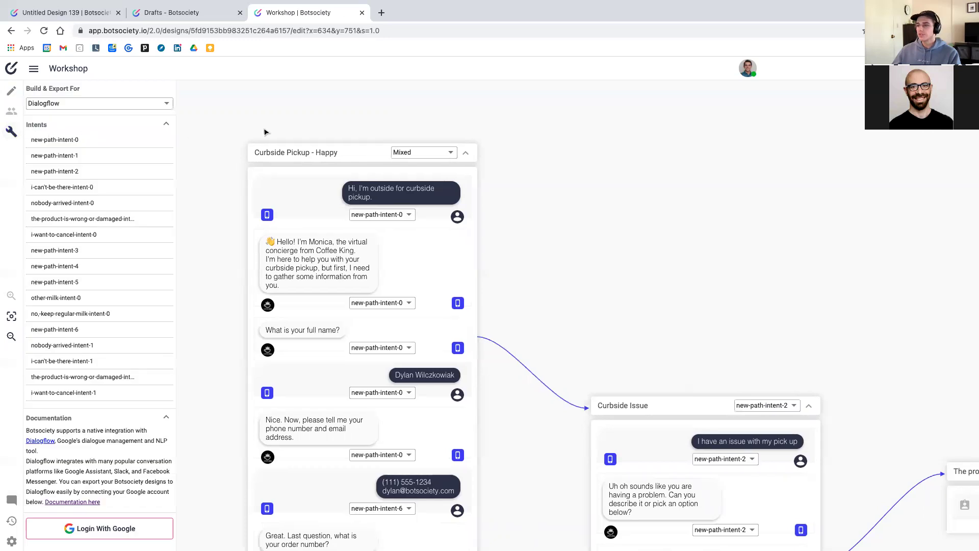
{"action": "left_click", "coordinate": [11, 93]}
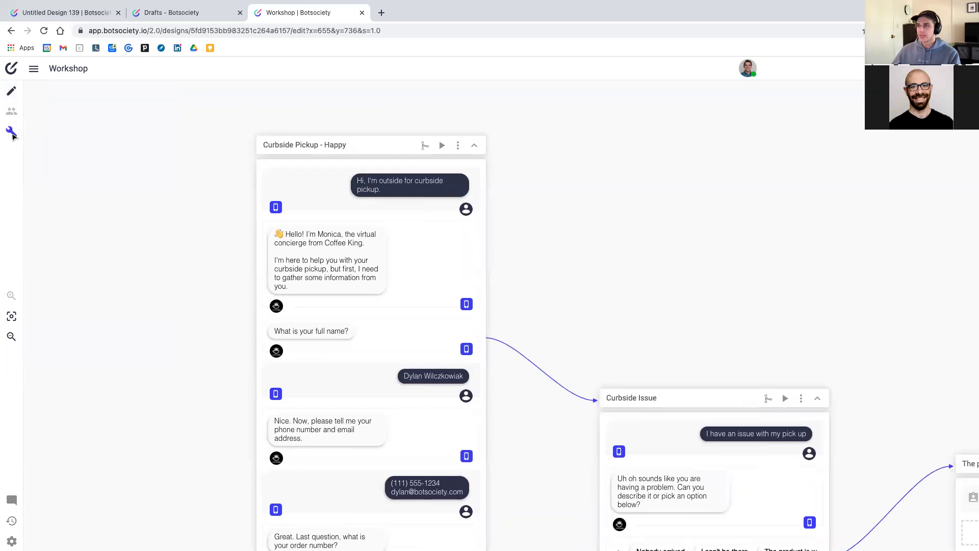
{"action": "left_click", "coordinate": [12, 134]}
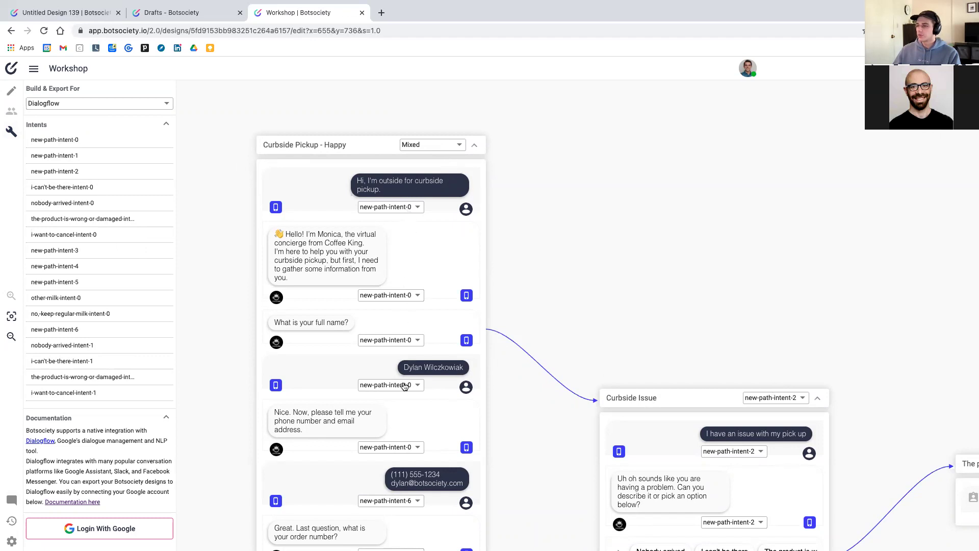
{"action": "scroll", "coordinate": [406, 383], "scroll_direction": "down", "scroll_amount": 5}
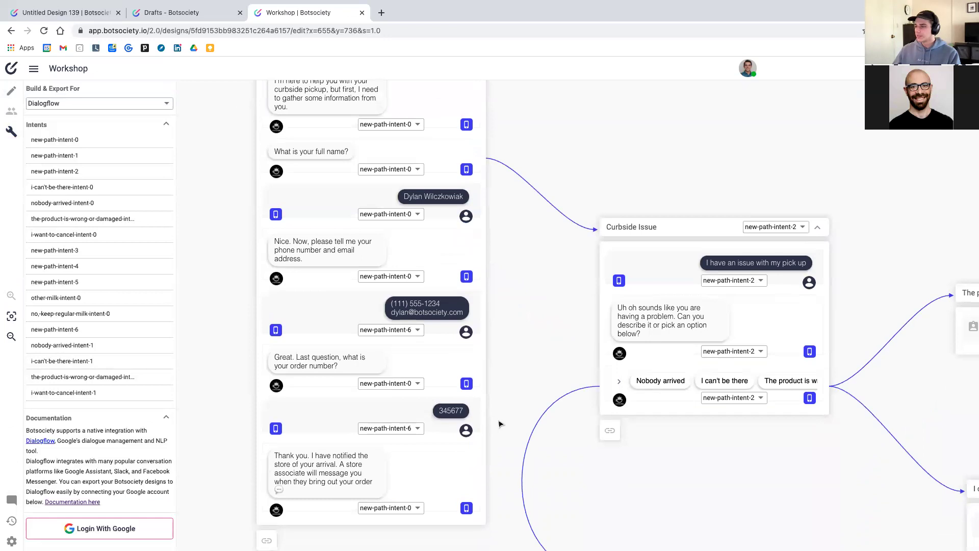
{"action": "scroll", "coordinate": [511, 357], "scroll_direction": "down", "scroll_amount": 3}
{"action": "scroll", "coordinate": [510, 358], "scroll_direction": "up", "scroll_amount": 1}
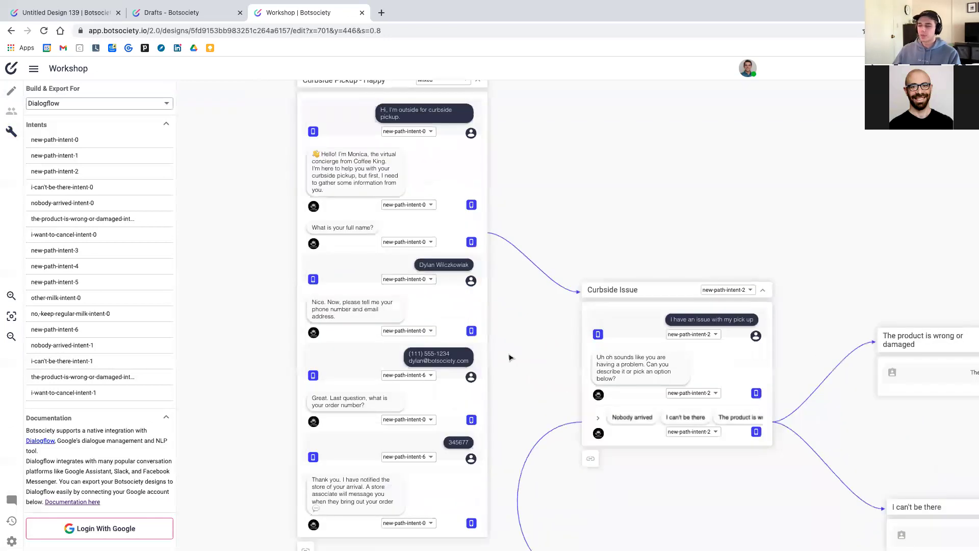
{"action": "scroll", "coordinate": [510, 357], "scroll_direction": "up", "scroll_amount": 3}
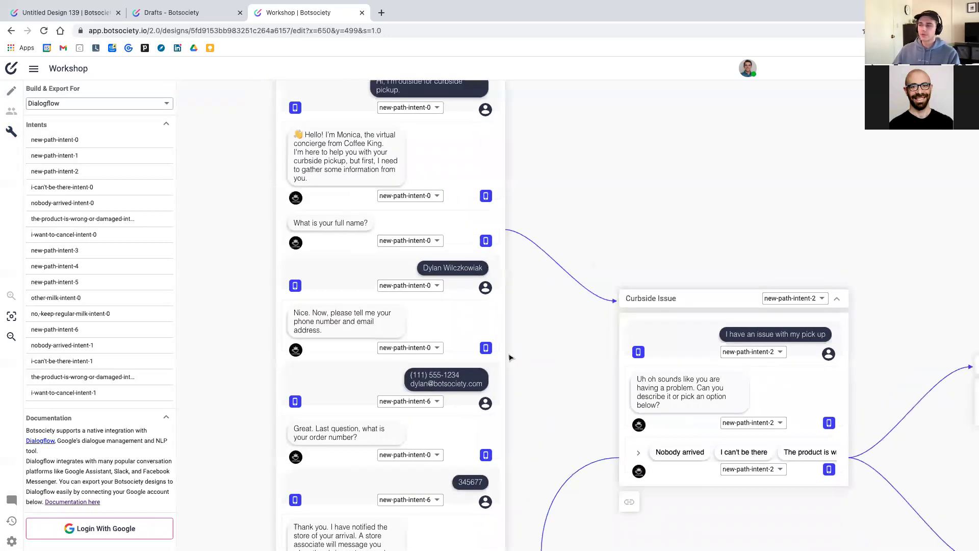
{"action": "scroll", "coordinate": [510, 357], "scroll_direction": "up", "scroll_amount": 3}
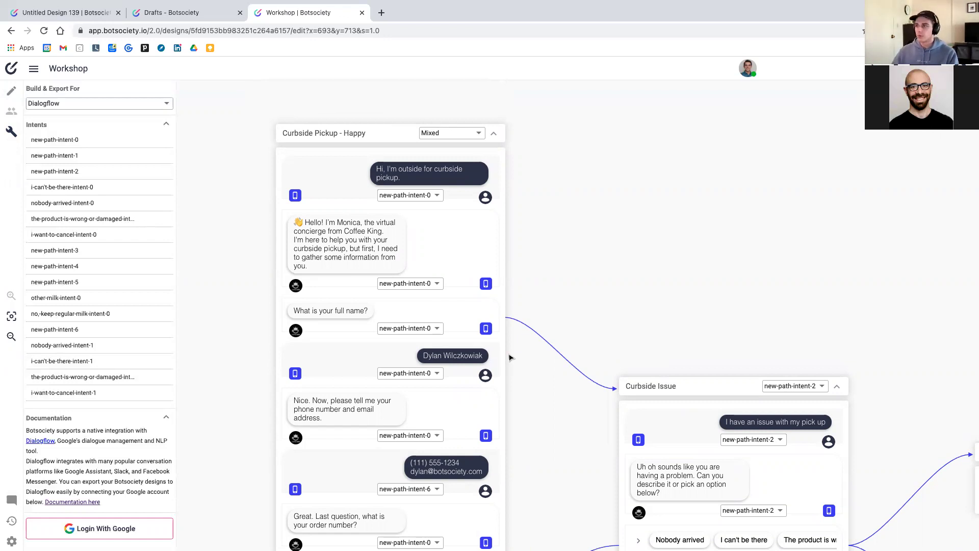
{"action": "scroll", "coordinate": [511, 357], "scroll_direction": "up", "scroll_amount": 1}
{"action": "scroll", "coordinate": [513, 356], "scroll_direction": "down", "scroll_amount": 2}
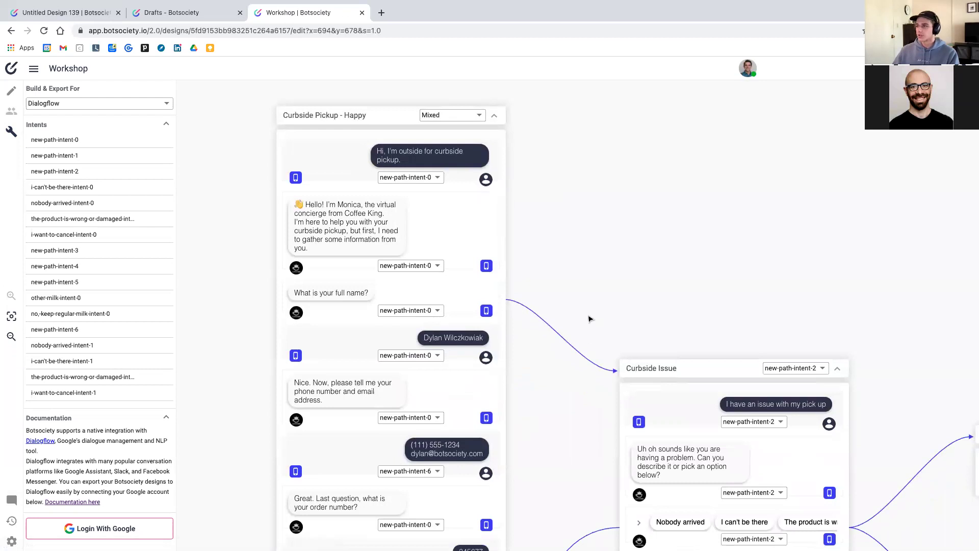
{"action": "scroll", "coordinate": [587, 312], "scroll_direction": "left", "scroll_amount": 1}
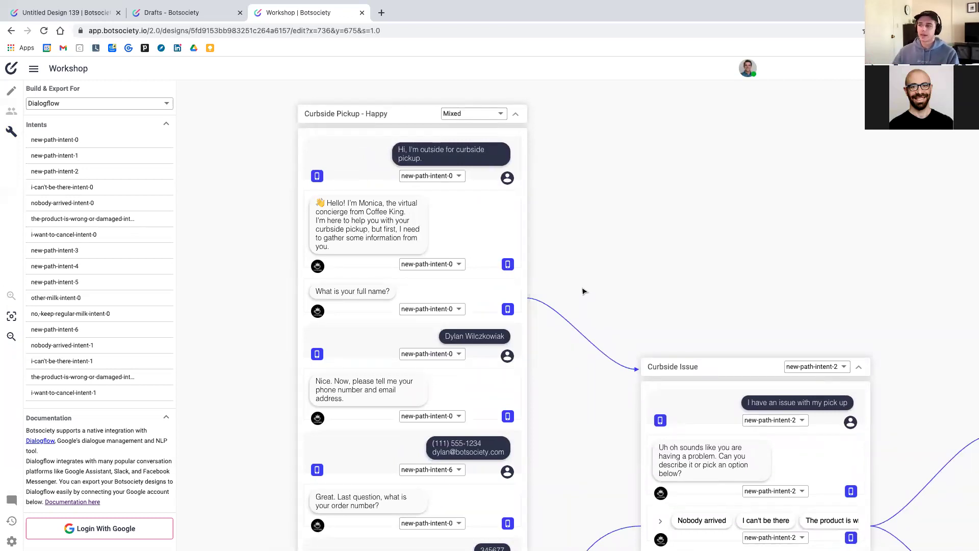
{"action": "scroll", "coordinate": [584, 291], "scroll_direction": "left", "scroll_amount": 2}
{"action": "scroll", "coordinate": [584, 291], "scroll_direction": "up", "scroll_amount": 1}
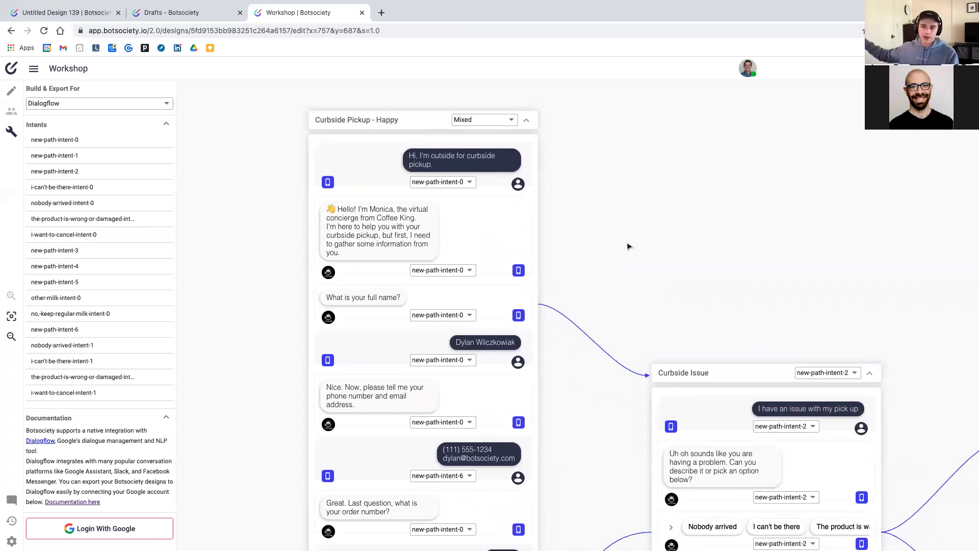
Choose Rasa under Build & Export For, then expand and collapse the Entities section
{"action": "left_click", "coordinate": [128, 104]}
{"action": "left_click", "coordinate": [34, 147]}
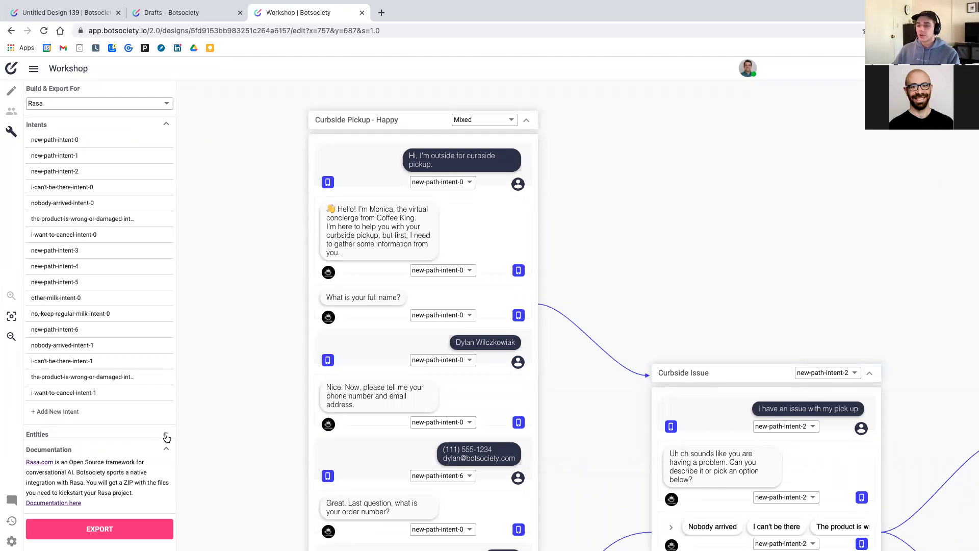
{"action": "left_click", "coordinate": [166, 437]}
{"action": "scroll", "coordinate": [156, 366], "scroll_direction": "down", "scroll_amount": 2}
{"action": "left_click", "coordinate": [158, 371]}
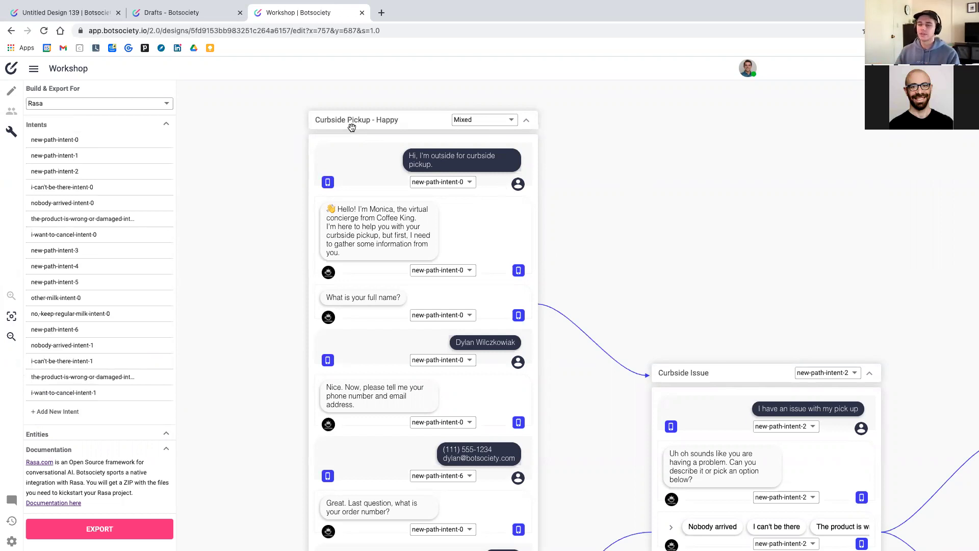
Switch the Curbside Pickup - Happy path intent from Mixed to new-path-intent-0 for every message
{"action": "left_click", "coordinate": [499, 122]}
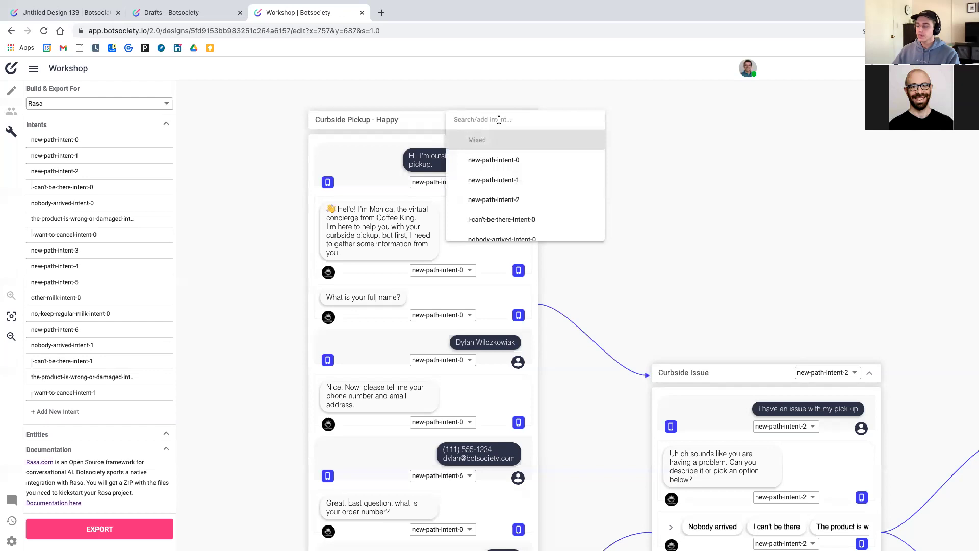
{"action": "left_click", "coordinate": [471, 105]}
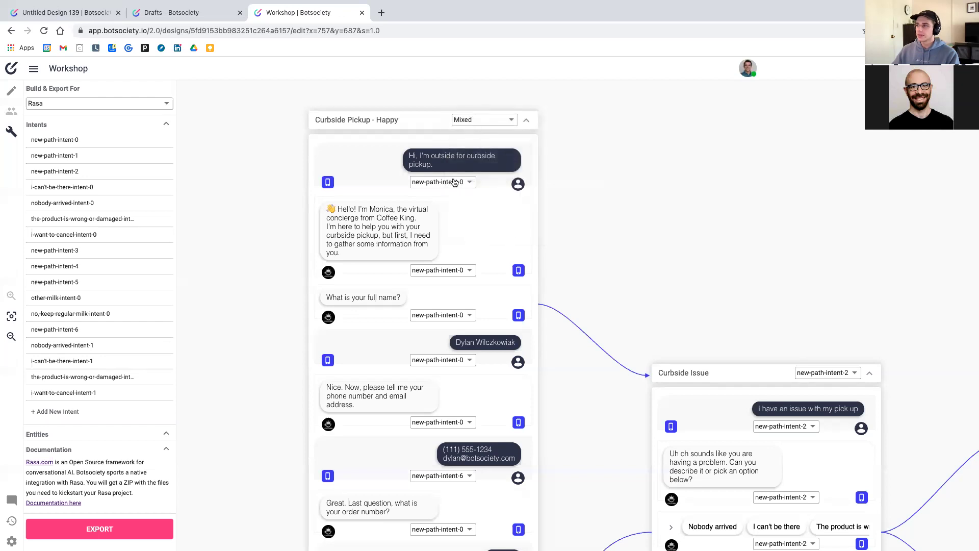
{"action": "left_click", "coordinate": [492, 120]}
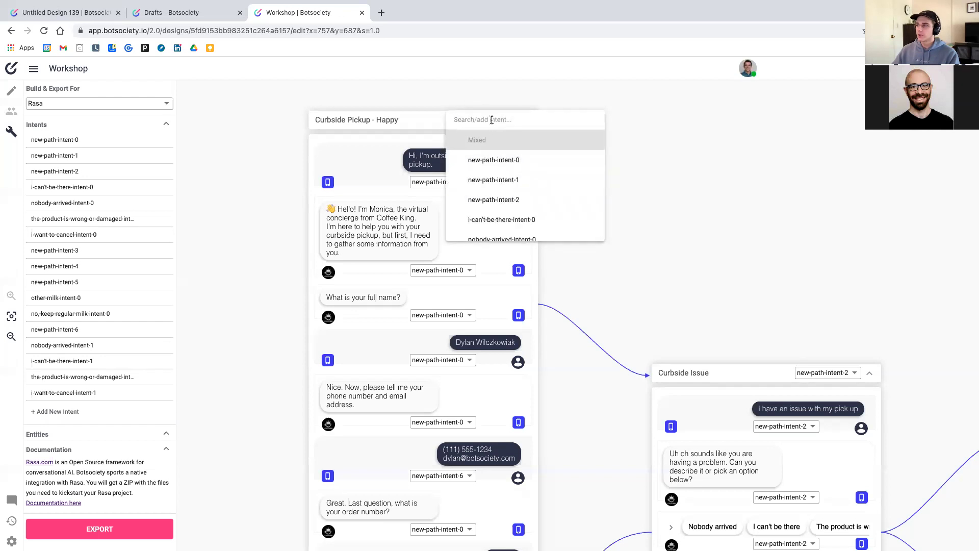
{"action": "left_click", "coordinate": [494, 160]}
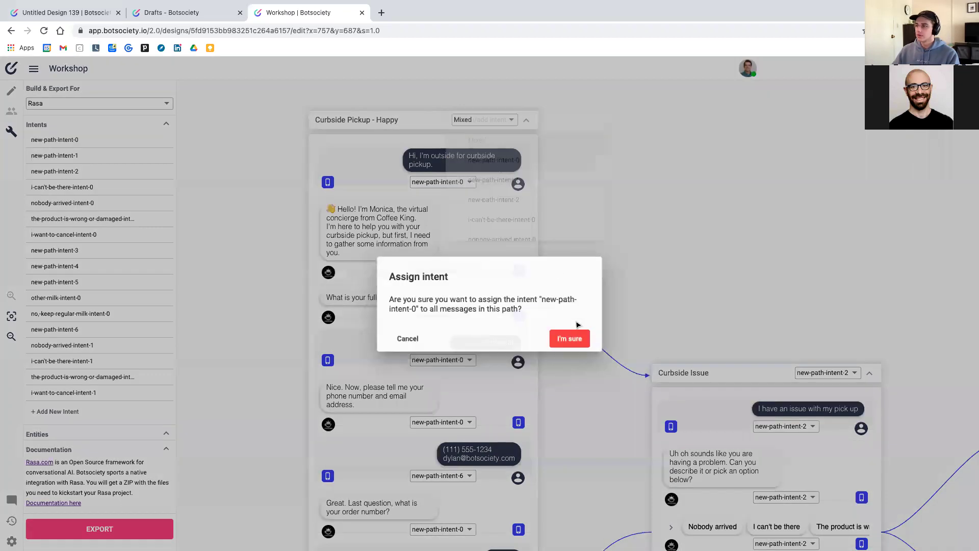
{"action": "left_click", "coordinate": [581, 339]}
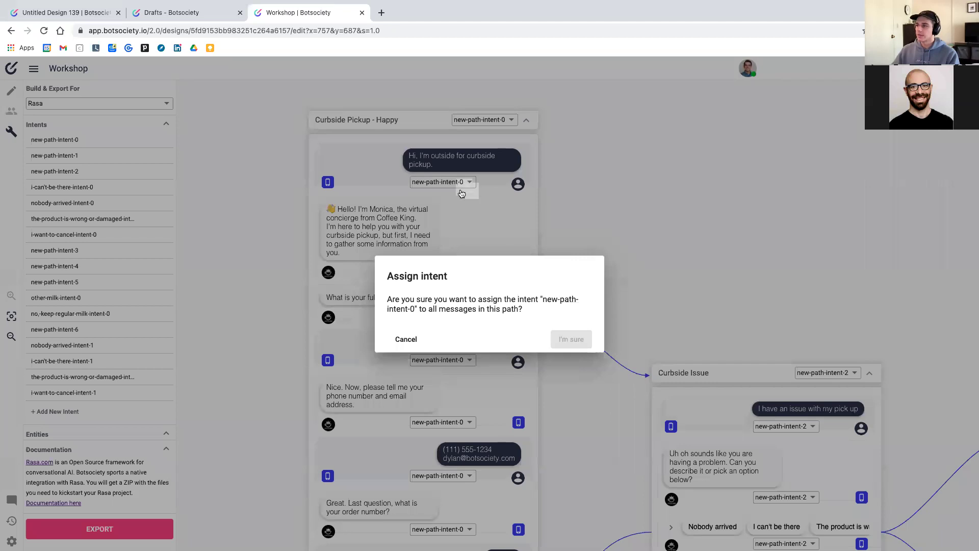
Rename the new-path-intent-0 intent to curbside-pickup in the Intents sidebar
{"action": "scroll", "coordinate": [477, 392], "scroll_direction": "down", "scroll_amount": 1}
{"action": "scroll", "coordinate": [477, 392], "scroll_direction": "down", "scroll_amount": 4}
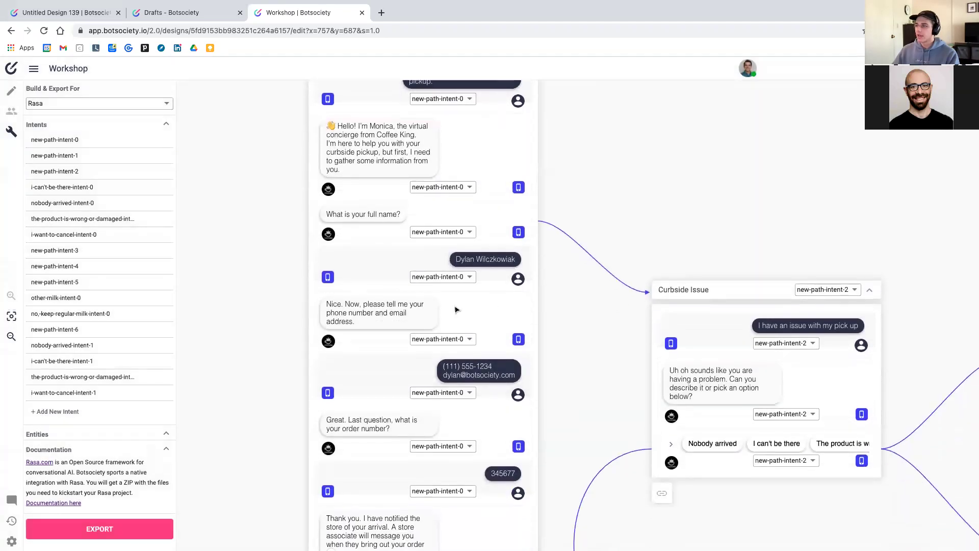
{"action": "scroll", "coordinate": [453, 370], "scroll_direction": "up", "scroll_amount": 3}
{"action": "scroll", "coordinate": [452, 373], "scroll_direction": "up", "scroll_amount": 4}
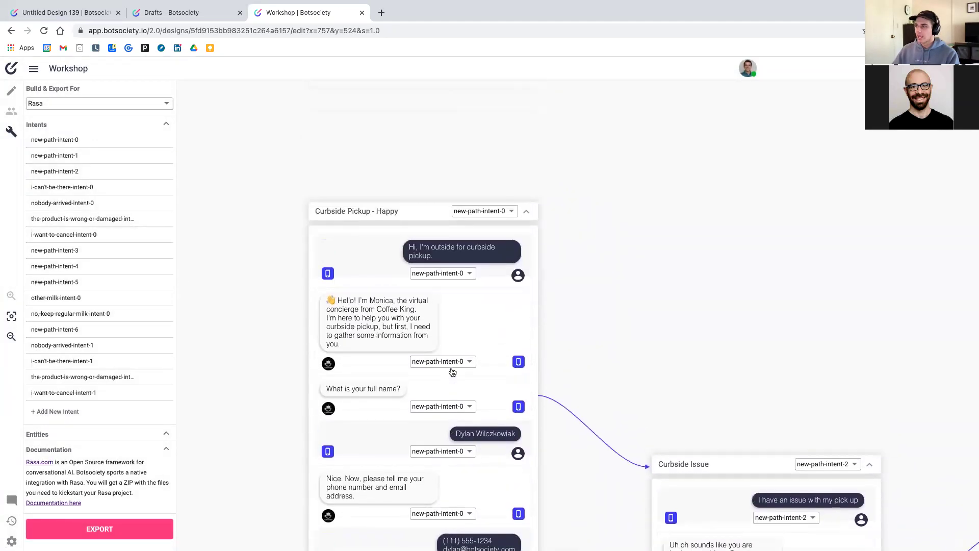
{"action": "left_click", "coordinate": [144, 140]}
{"action": "type", "text": "curbside-picku"}
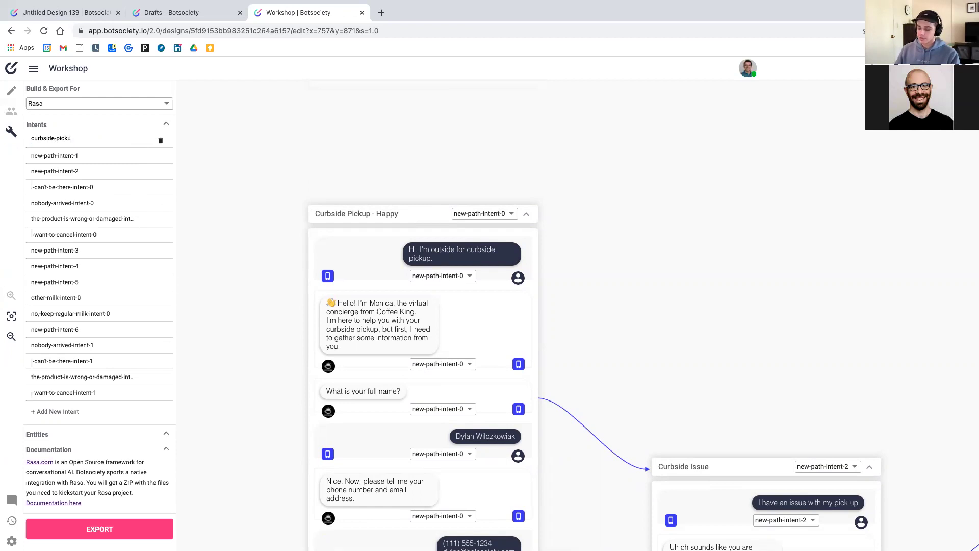
{"action": "key", "text": "Return"}
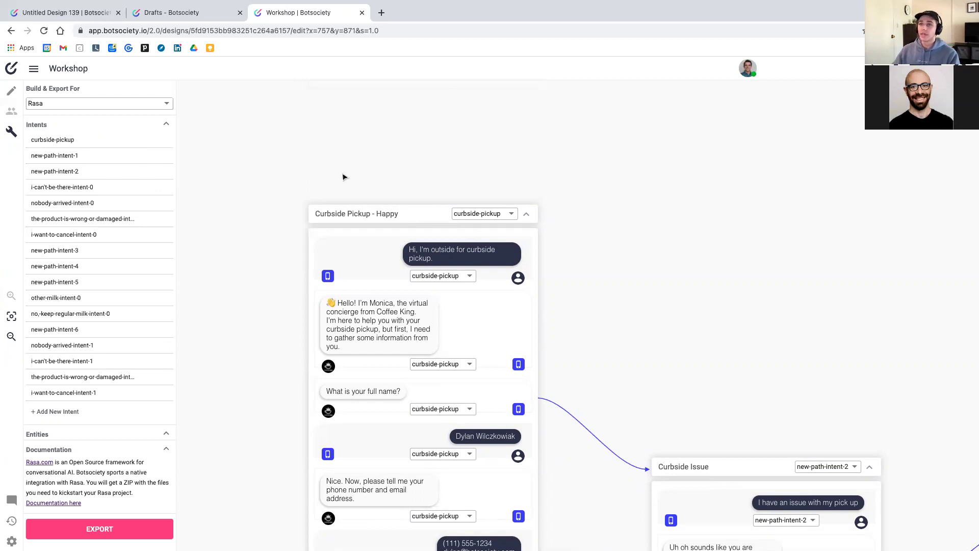
{"action": "scroll", "coordinate": [431, 170], "scroll_direction": "down", "scroll_amount": 2}
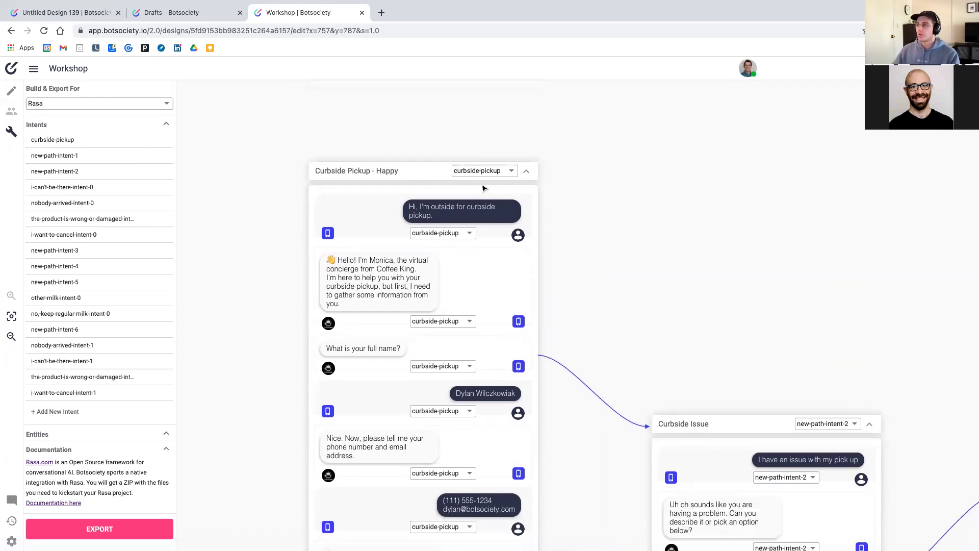
{"action": "scroll", "coordinate": [459, 383], "scroll_direction": "down", "scroll_amount": 1}
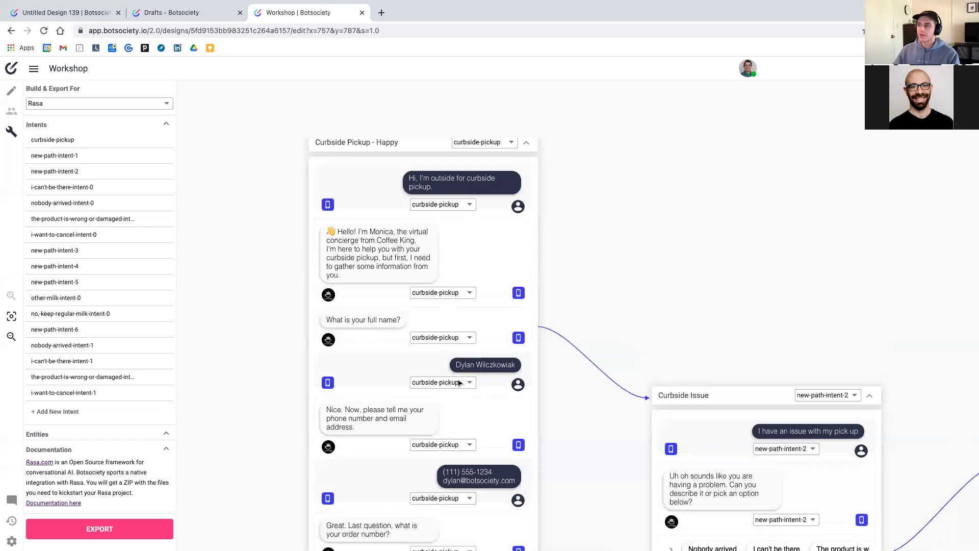
{"action": "scroll", "coordinate": [459, 383], "scroll_direction": "down", "scroll_amount": 1}
{"action": "scroll", "coordinate": [459, 383], "scroll_direction": "right", "scroll_amount": 1}
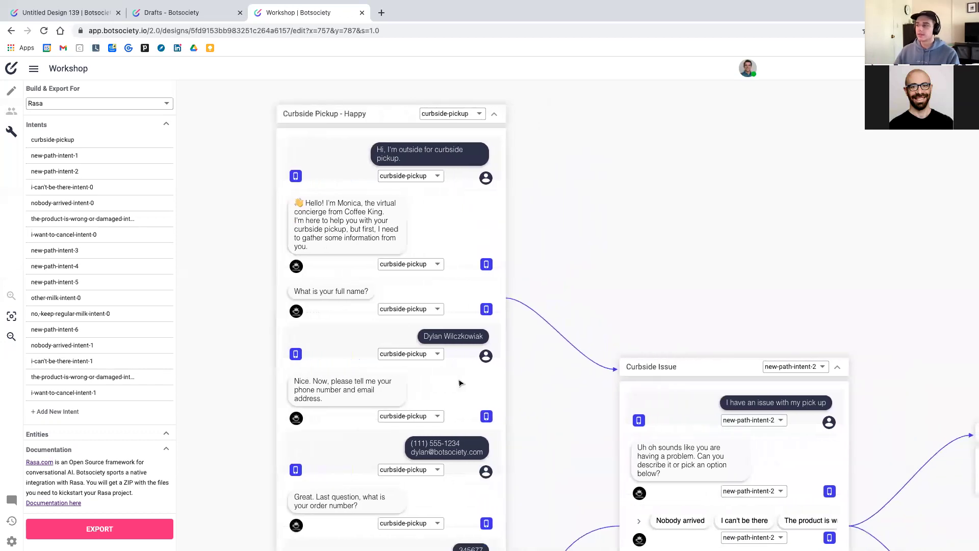
{"action": "scroll", "coordinate": [459, 383], "scroll_direction": "down", "scroll_amount": 1}
{"action": "scroll", "coordinate": [459, 384], "scroll_direction": "right", "scroll_amount": 2}
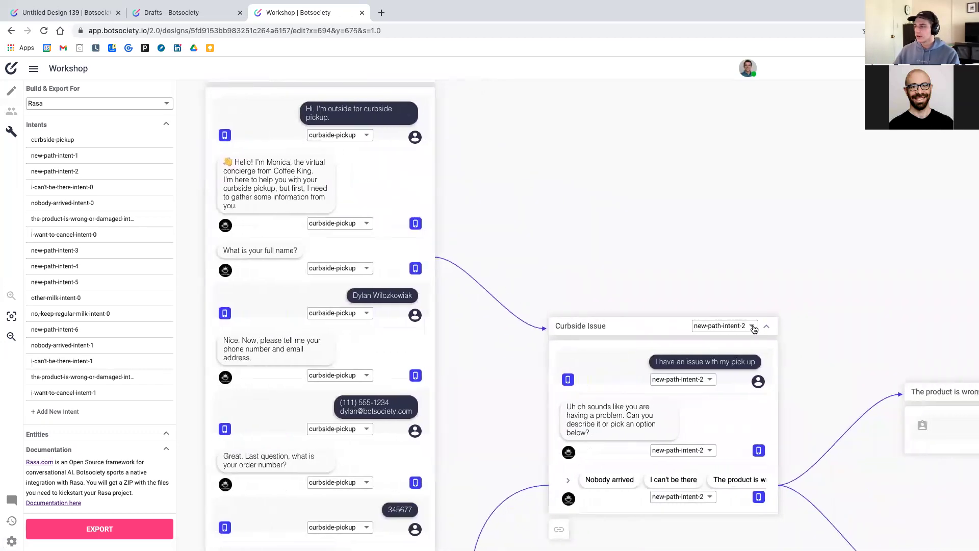
{"action": "scroll", "coordinate": [754, 329], "scroll_direction": "right", "scroll_amount": 2}
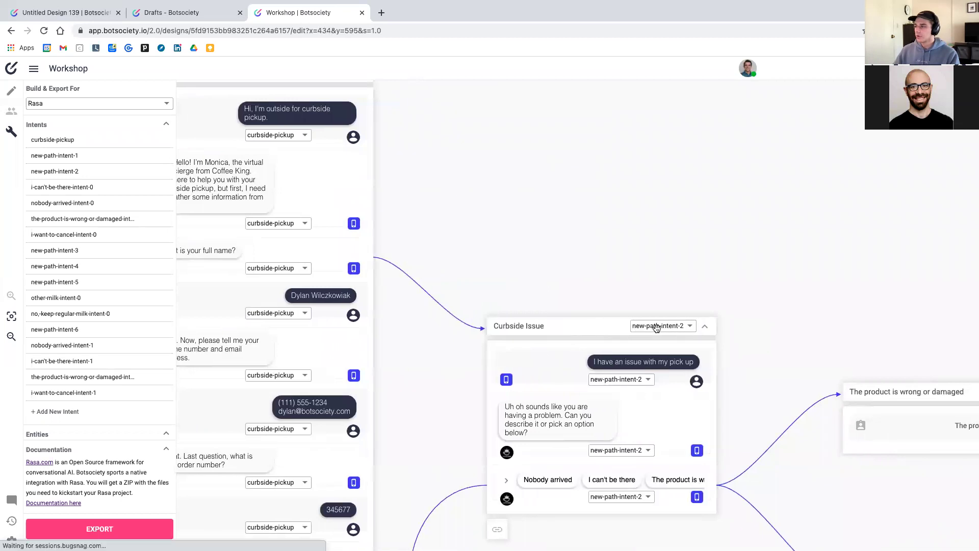
Replace the new-path-intent-2 intent name with curbside-issue
{"action": "left_click", "coordinate": [139, 171]}
{"action": "key", "text": "super+a"}
{"action": "type", "text": "c"}
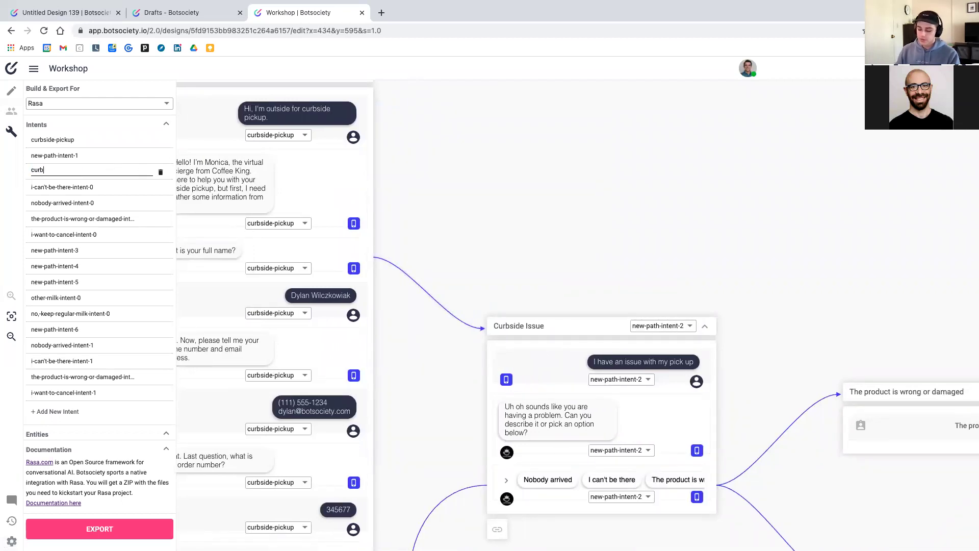
{"action": "type", "text": "urbside-issue"}
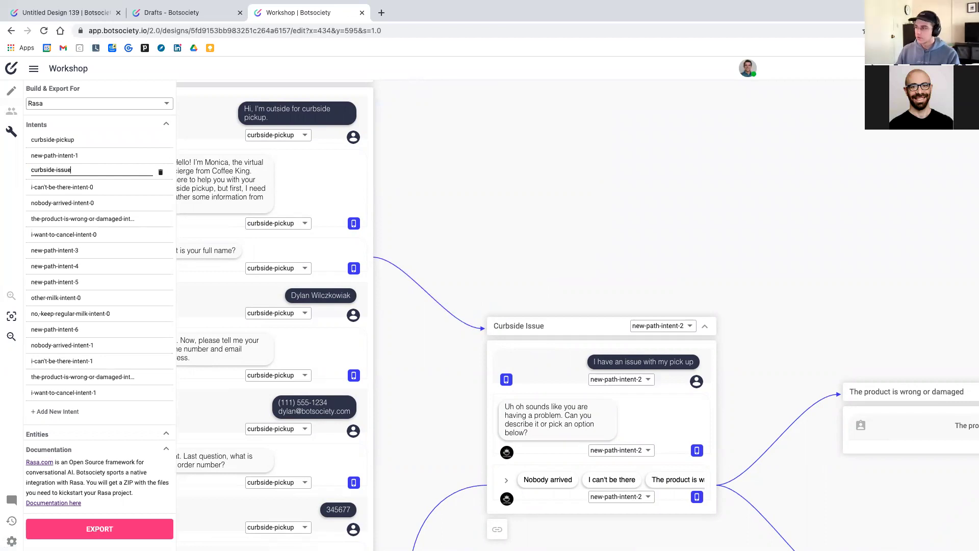
{"action": "key", "text": "Return"}
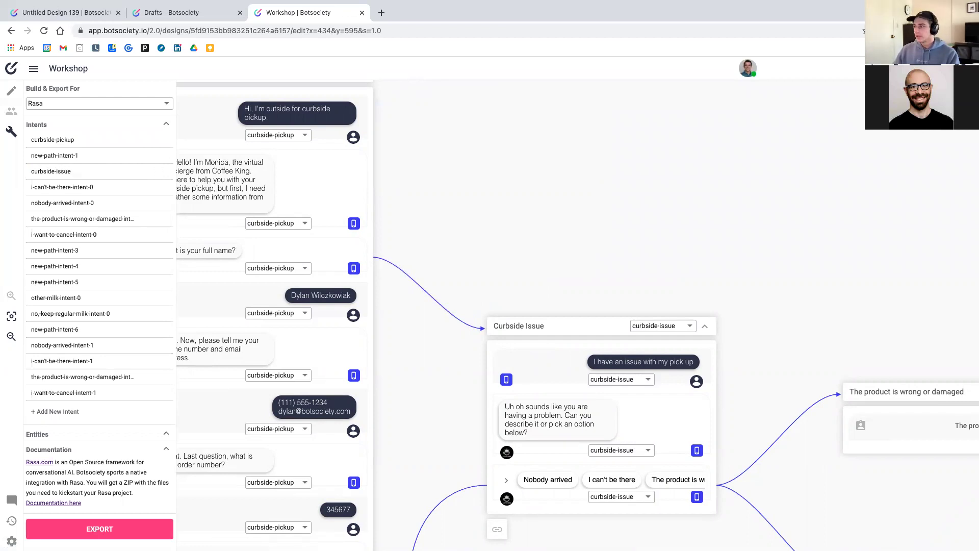
Pan the canvas across the conversation paths to reach the Order Coffee path
{"action": "scroll", "coordinate": [576, 316], "scroll_direction": "down", "scroll_amount": 5}
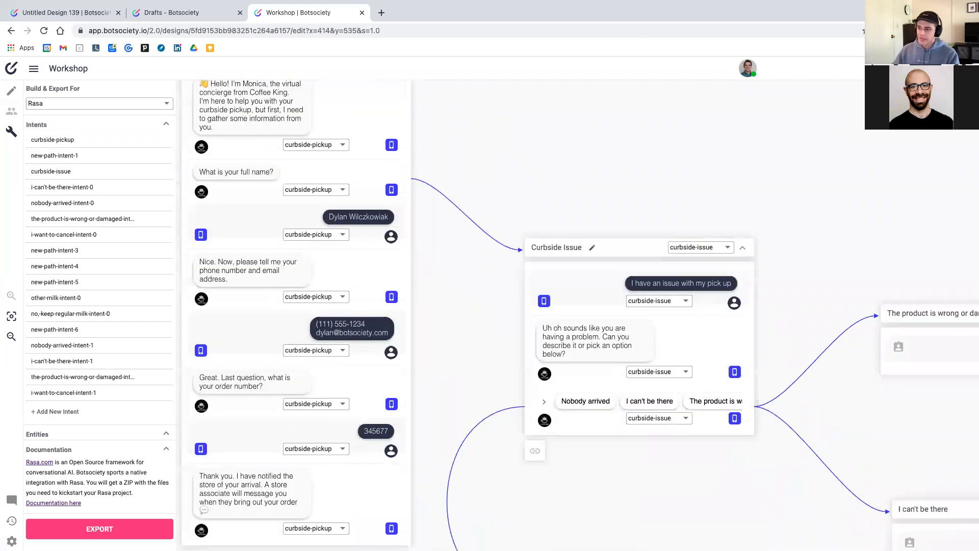
{"action": "scroll", "coordinate": [637, 316], "scroll_direction": "down", "scroll_amount": 4}
{"action": "scroll", "coordinate": [653, 303], "scroll_direction": "right", "scroll_amount": 2}
{"action": "scroll", "coordinate": [577, 316], "scroll_direction": "right", "scroll_amount": 5}
{"action": "scroll", "coordinate": [576, 316], "scroll_direction": "up", "scroll_amount": 2}
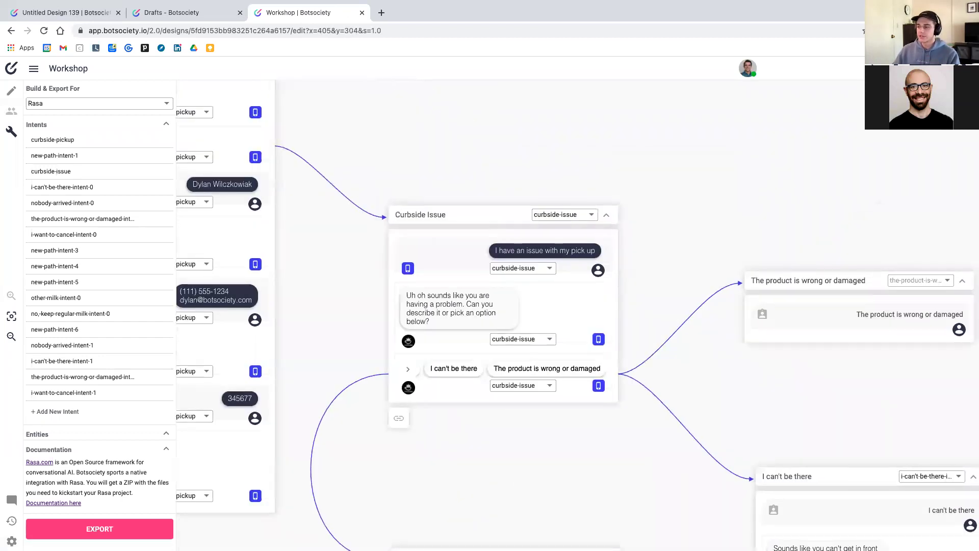
{"action": "scroll", "coordinate": [576, 316], "scroll_direction": "up", "scroll_amount": 1}
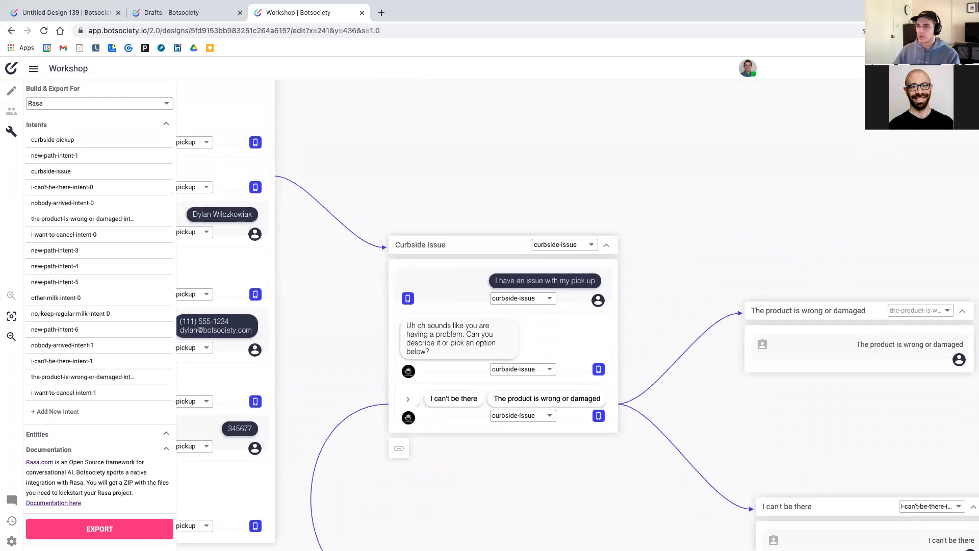
{"action": "scroll", "coordinate": [577, 316], "scroll_direction": "down", "scroll_amount": 3}
{"action": "scroll", "coordinate": [576, 316], "scroll_direction": "right", "scroll_amount": 4}
{"action": "scroll", "coordinate": [577, 316], "scroll_direction": "down", "scroll_amount": 6}
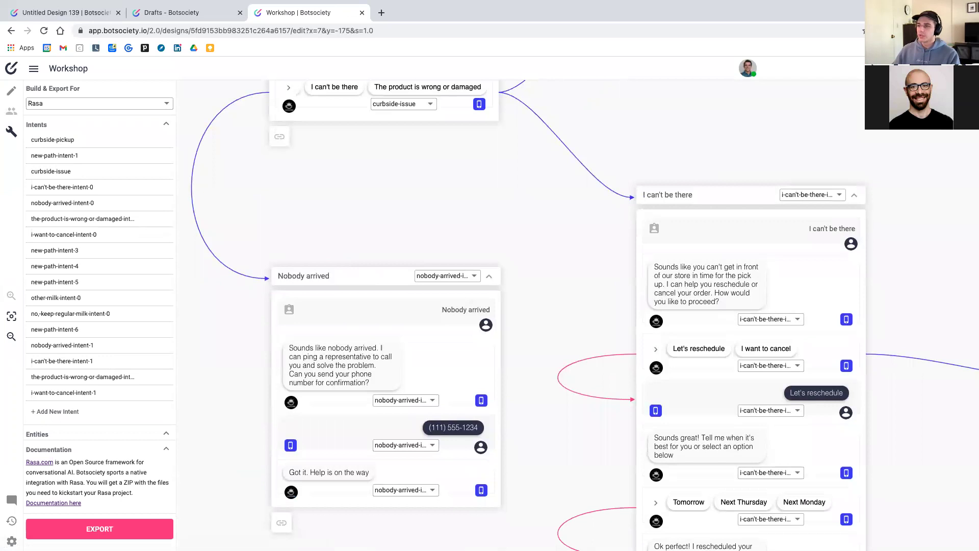
{"action": "scroll", "coordinate": [576, 316], "scroll_direction": "right", "scroll_amount": 3}
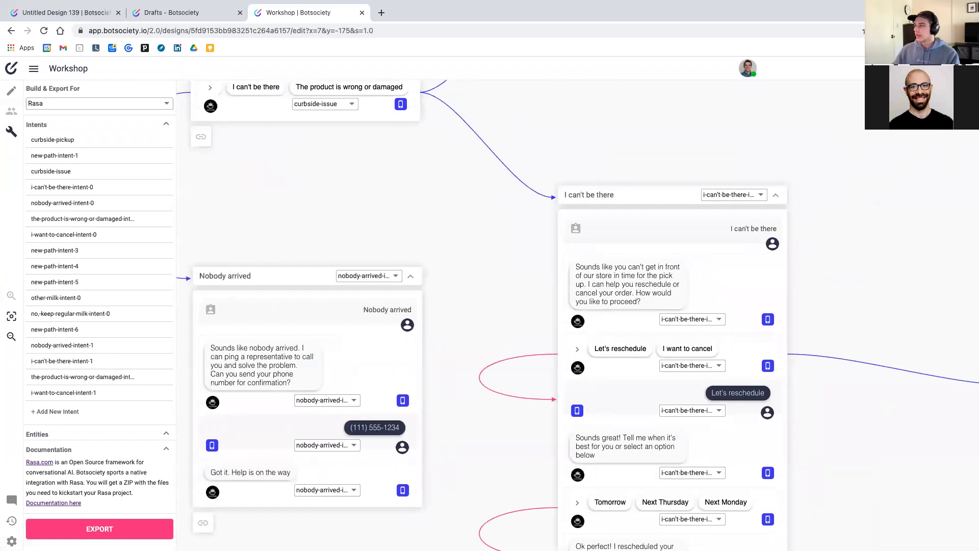
{"action": "scroll", "coordinate": [576, 317], "scroll_direction": "down", "scroll_amount": 3}
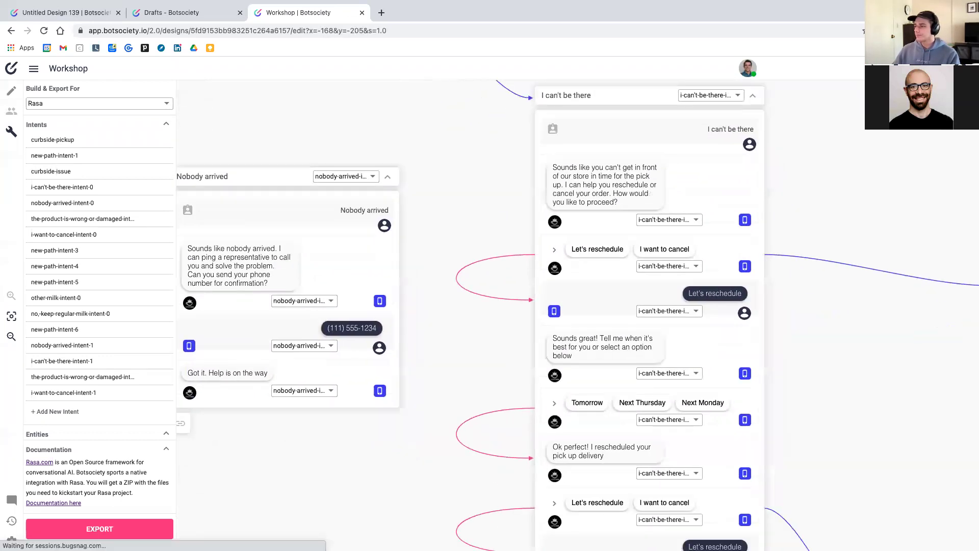
{"action": "scroll", "coordinate": [576, 316], "scroll_direction": "down", "scroll_amount": 8}
{"action": "scroll", "coordinate": [576, 316], "scroll_direction": "right", "scroll_amount": 15}
{"action": "scroll", "coordinate": [576, 317], "scroll_direction": "up", "scroll_amount": 1}
{"action": "scroll", "coordinate": [576, 316], "scroll_direction": "left", "scroll_amount": 7}
{"action": "scroll", "coordinate": [576, 317], "scroll_direction": "left", "scroll_amount": 10}
{"action": "scroll", "coordinate": [576, 316], "scroll_direction": "up", "scroll_amount": 6}
{"action": "scroll", "coordinate": [576, 317], "scroll_direction": "up", "scroll_amount": 5}
{"action": "scroll", "coordinate": [577, 317], "scroll_direction": "left", "scroll_amount": 12}
{"action": "scroll", "coordinate": [576, 316], "scroll_direction": "left", "scroll_amount": 4}
{"action": "scroll", "coordinate": [576, 317], "scroll_direction": "up", "scroll_amount": 5}
{"action": "scroll", "coordinate": [577, 316], "scroll_direction": "left", "scroll_amount": 3}
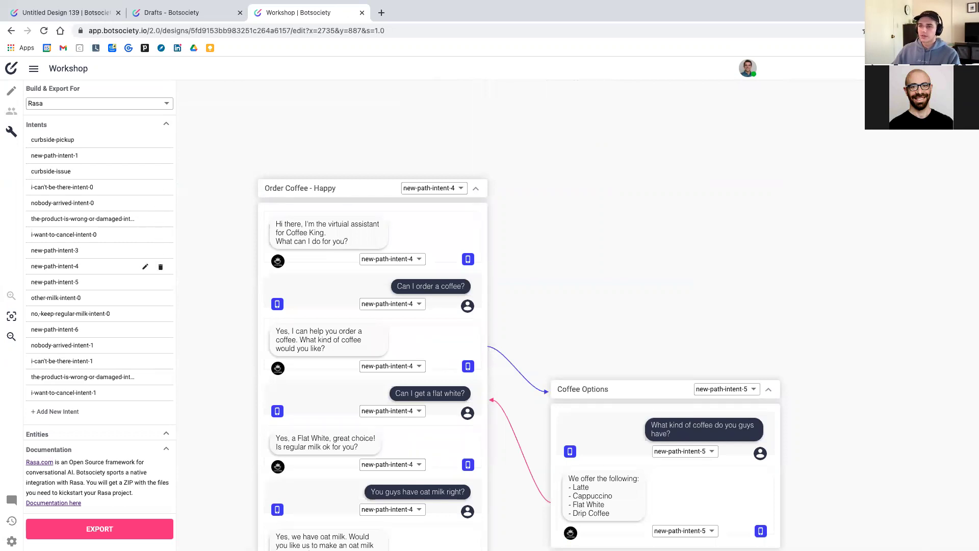
Rename the new-path-intent-4 intent in the Intents sidebar to order-coffee
{"action": "left_click", "coordinate": [145, 267]}
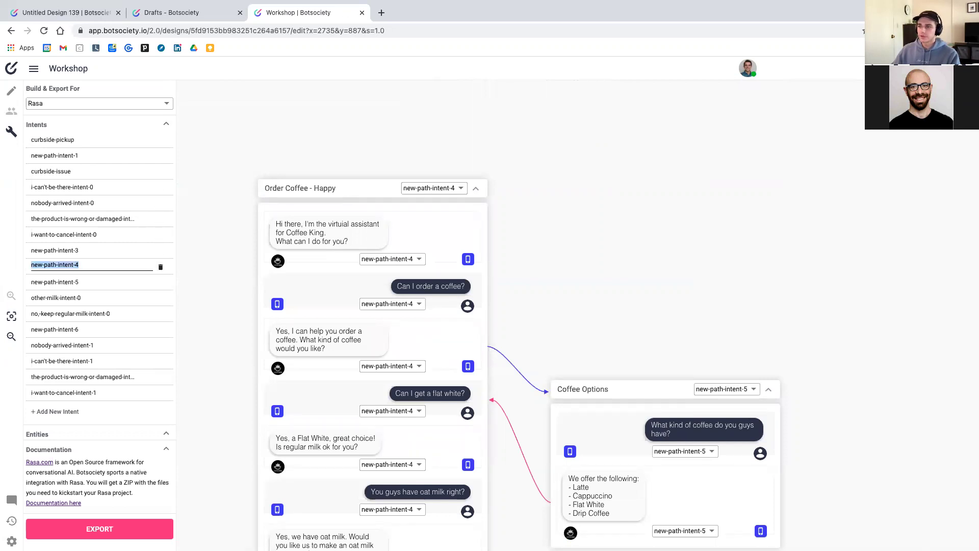
{"action": "type", "text": "order-coffee"}
{"action": "key", "text": "Return"}
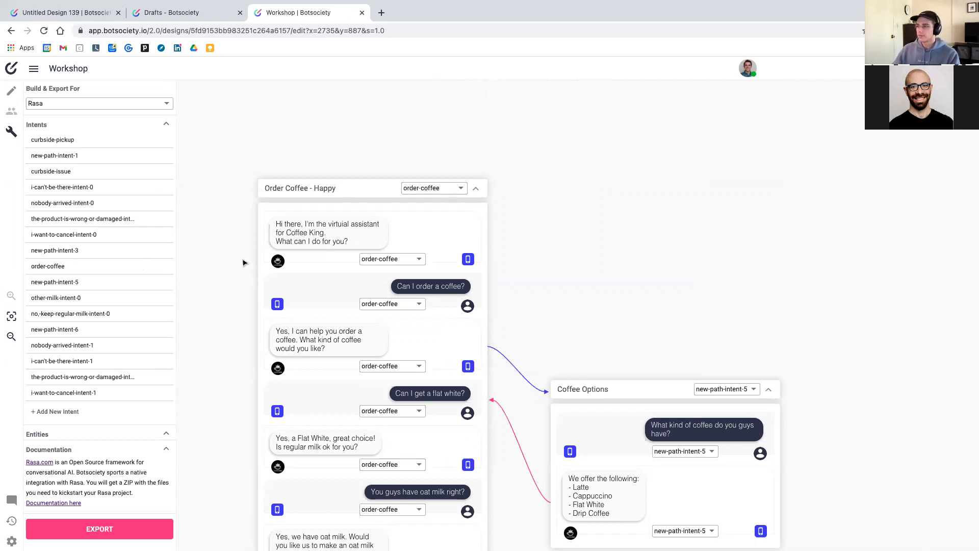
{"action": "scroll", "coordinate": [450, 252], "scroll_direction": "down", "scroll_amount": 1}
{"action": "scroll", "coordinate": [450, 252], "scroll_direction": "down", "scroll_amount": 1}
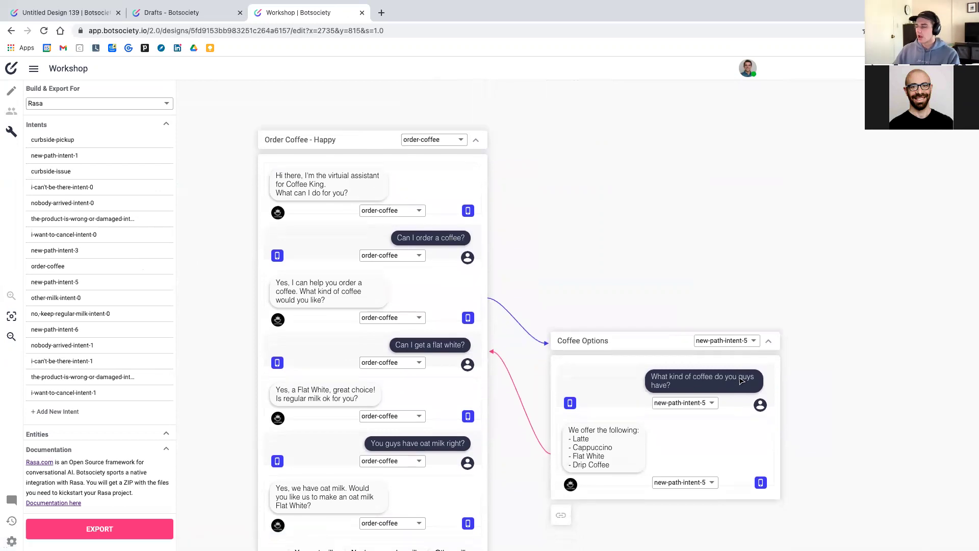
{"action": "scroll", "coordinate": [663, 306], "scroll_direction": "down", "scroll_amount": 2}
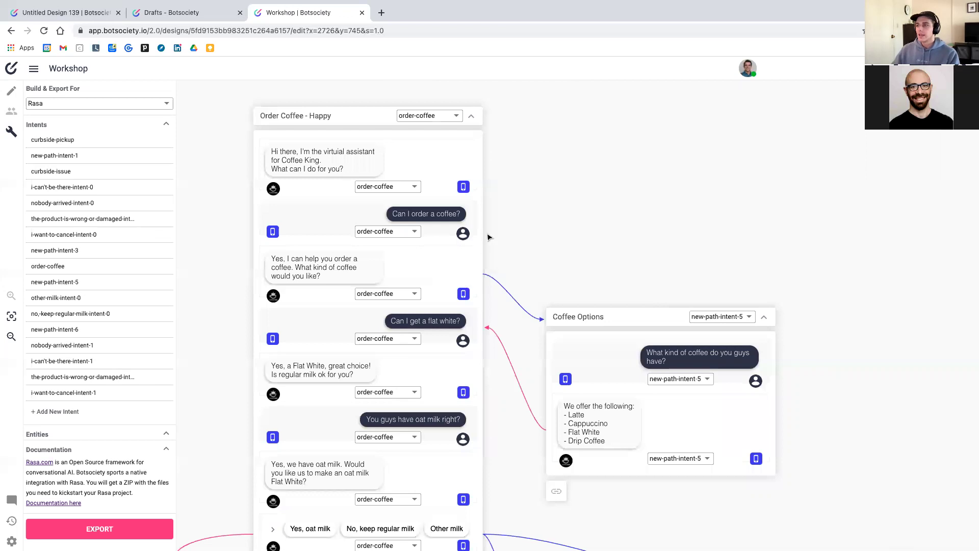
{"action": "scroll", "coordinate": [145, 285], "scroll_direction": "down", "scroll_amount": 2}
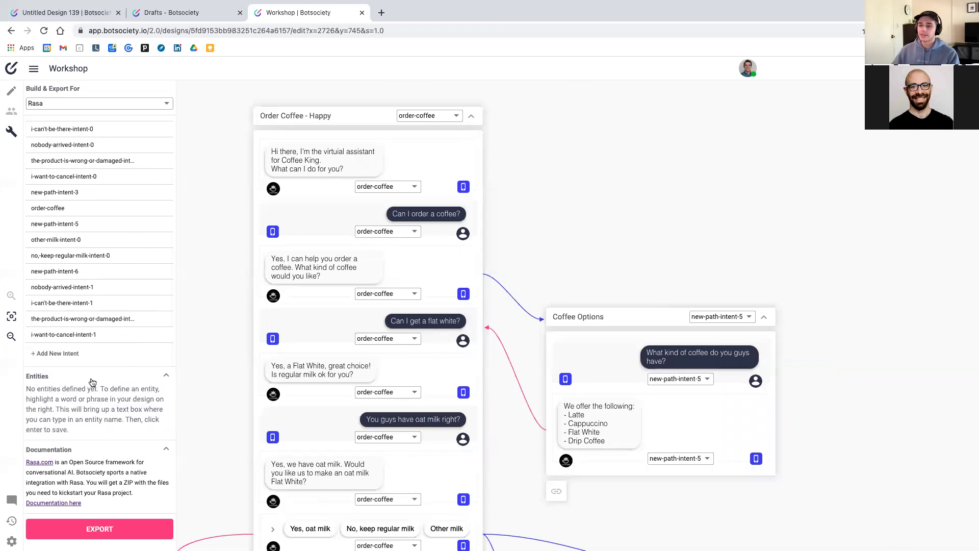
{"action": "scroll", "coordinate": [585, 204], "scroll_direction": "left", "scroll_amount": 2}
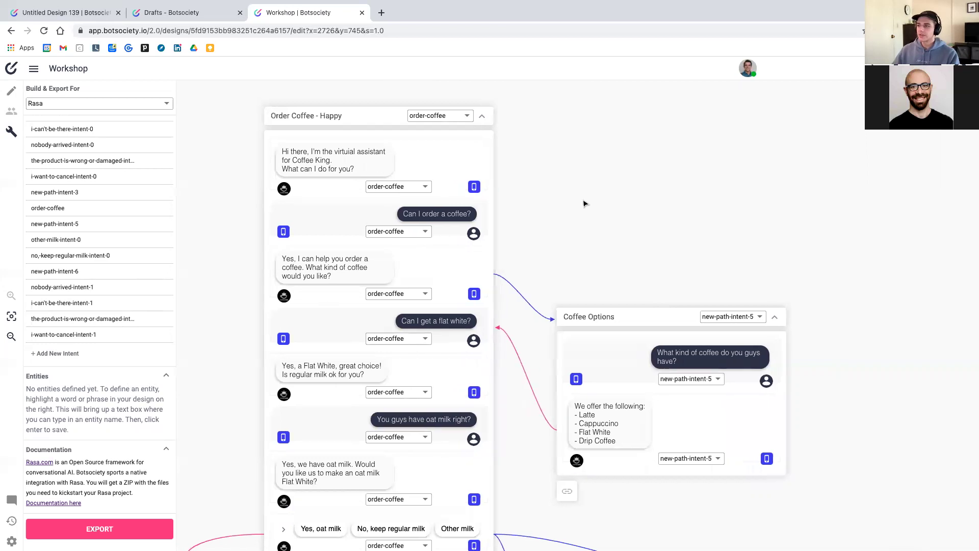
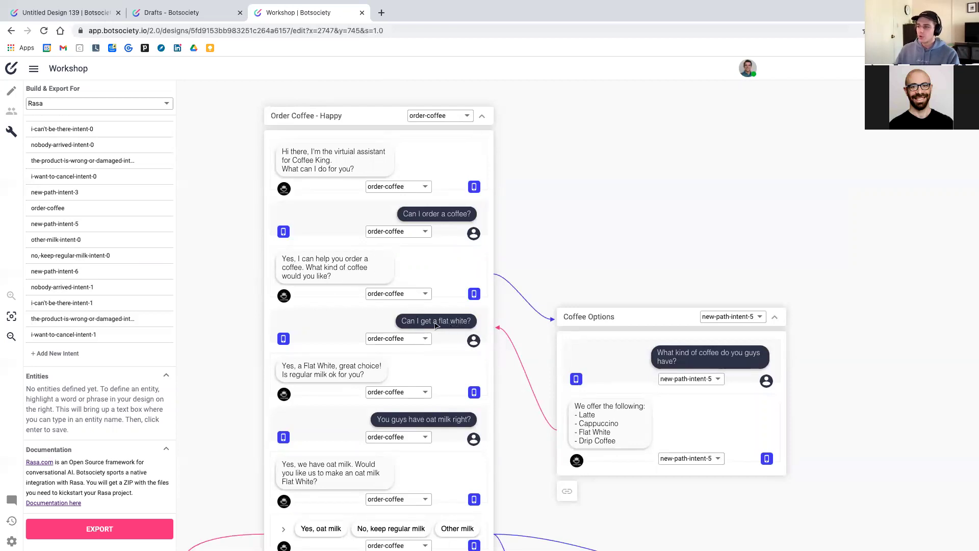
Create a coffeetype entity from the user's 'a flat white?' text in Order Coffee - Happy
{"action": "left_click_drag", "start_coordinate": [438, 324], "coordinate": [464, 328]}
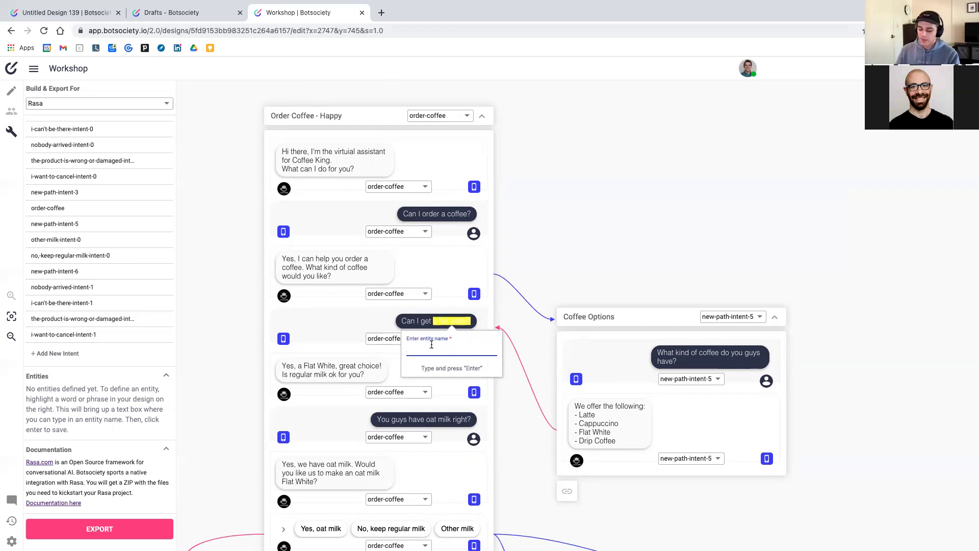
{"action": "type", "text": "coffee"}
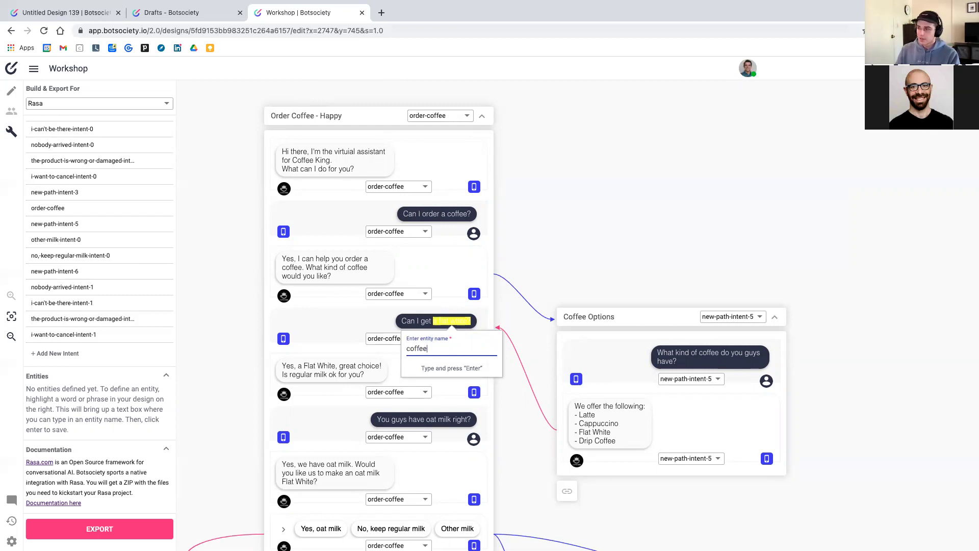
{"action": "type", "text": "type"}
{"action": "key", "text": "Return"}
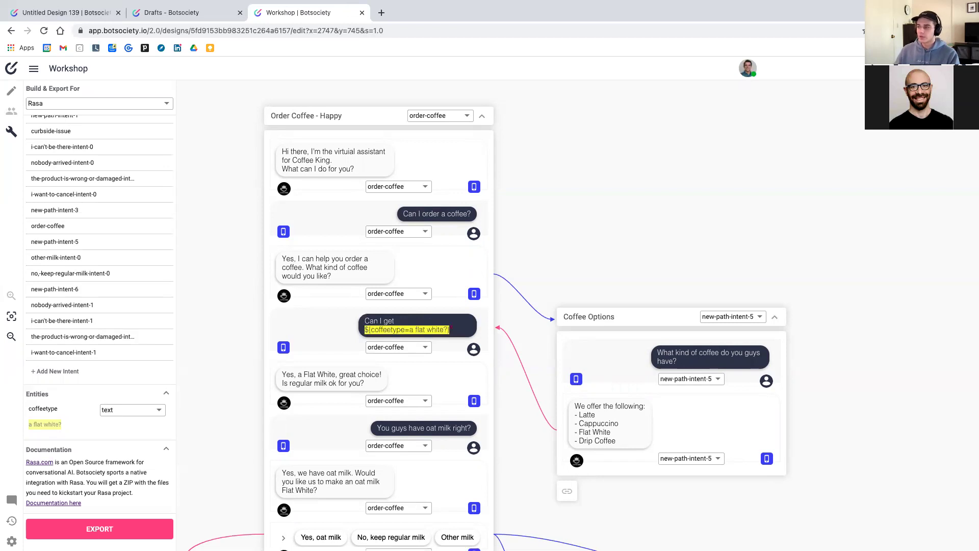
{"action": "scroll", "coordinate": [488, 320], "scroll_direction": "down", "scroll_amount": 2}
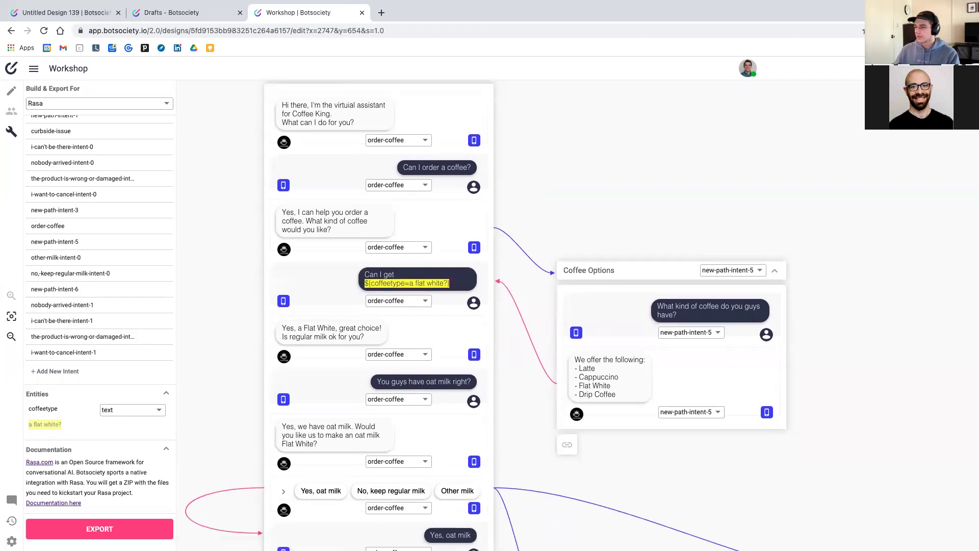
{"action": "scroll", "coordinate": [488, 320], "scroll_direction": "right", "scroll_amount": 1}
{"action": "scroll", "coordinate": [487, 320], "scroll_direction": "right", "scroll_amount": 2}
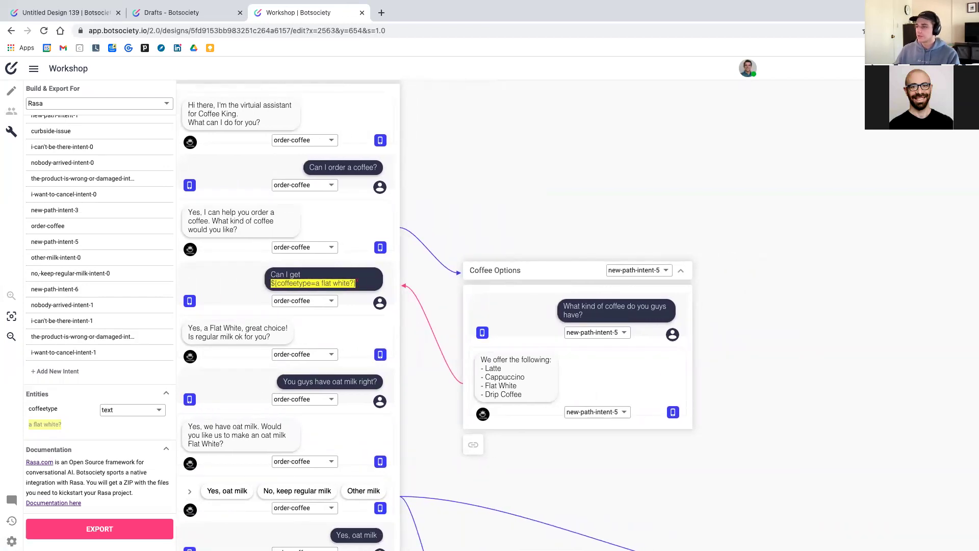
{"action": "scroll", "coordinate": [487, 321], "scroll_direction": "left", "scroll_amount": 1}
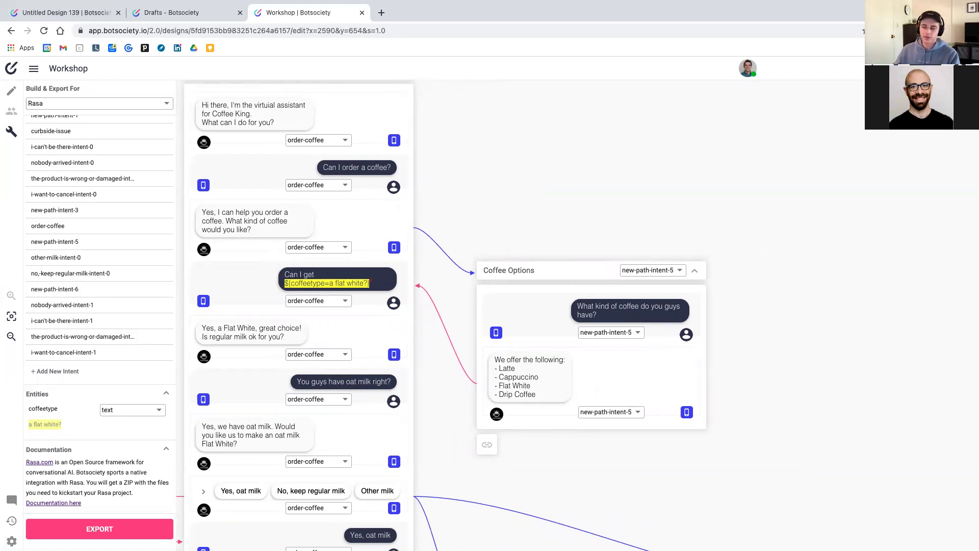
Tag Latte, Cappuccino and Flat White in the Coffee Options message as coffeetype values
{"action": "left_click_drag", "start_coordinate": [500, 368], "coordinate": [515, 368]}
{"action": "type", "text": "c"}
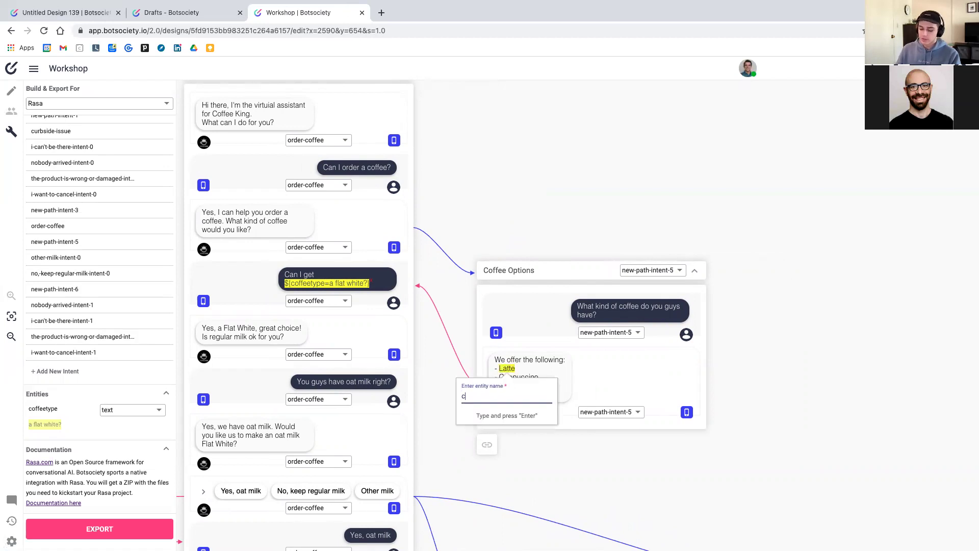
{"action": "type", "text": "offeetype"}
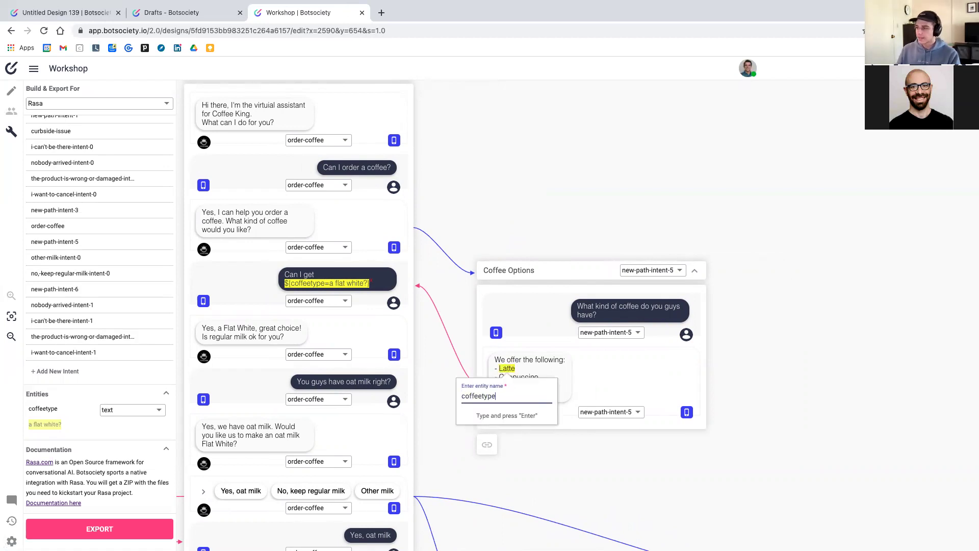
{"action": "key", "text": "Return"}
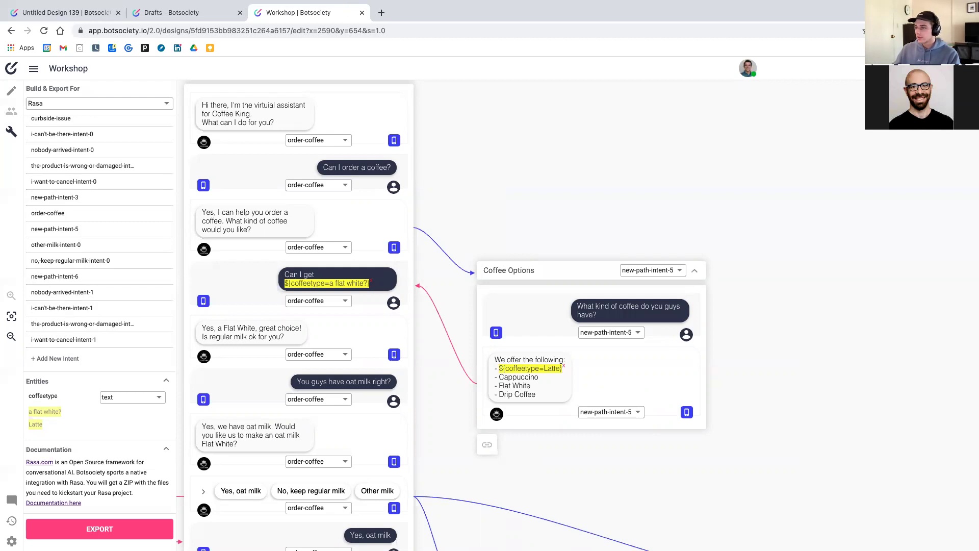
{"action": "double_click", "coordinate": [519, 377]}
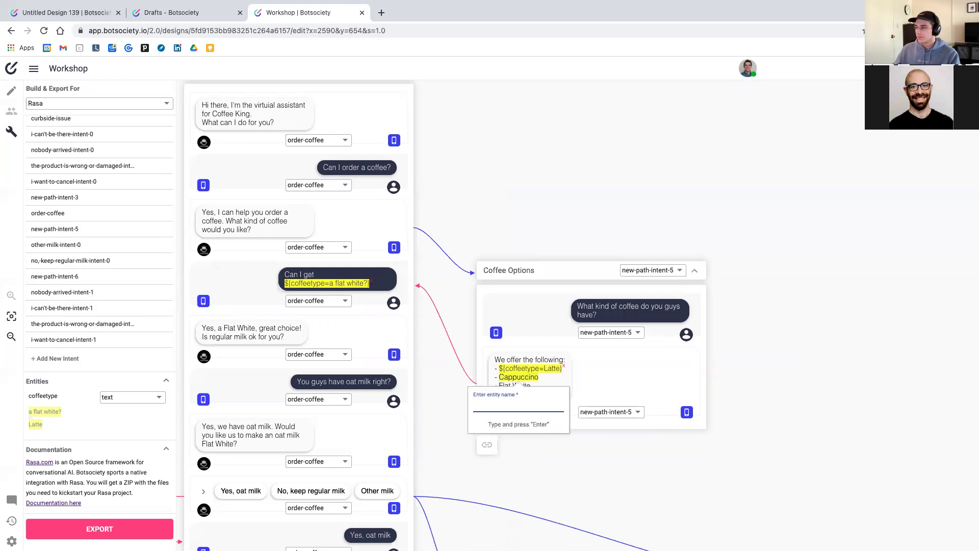
{"action": "type", "text": "coffeetype"}
{"action": "key", "text": "Return"}
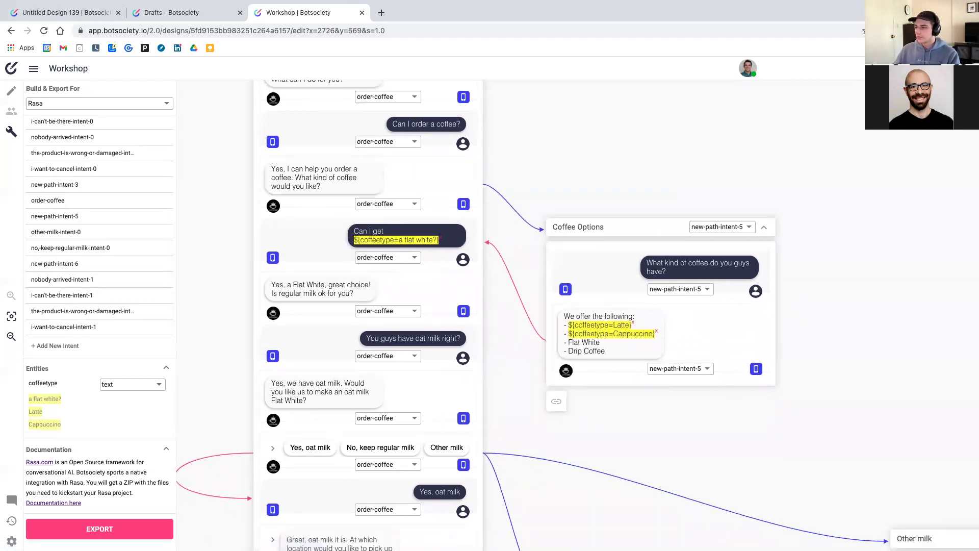
{"action": "left_click_drag", "start_coordinate": [568, 342], "coordinate": [600, 342]}
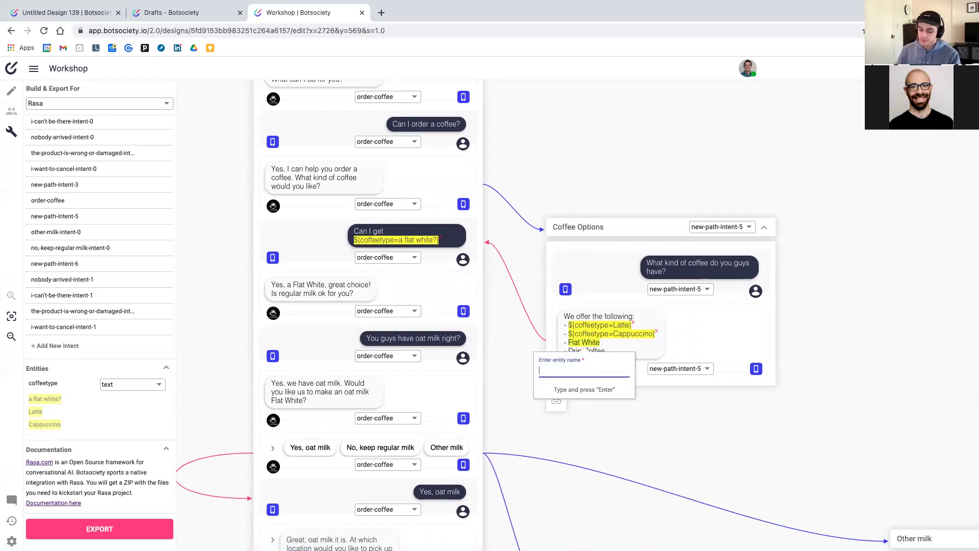
{"action": "type", "text": "coffeetype"}
{"action": "key", "text": "Return"}
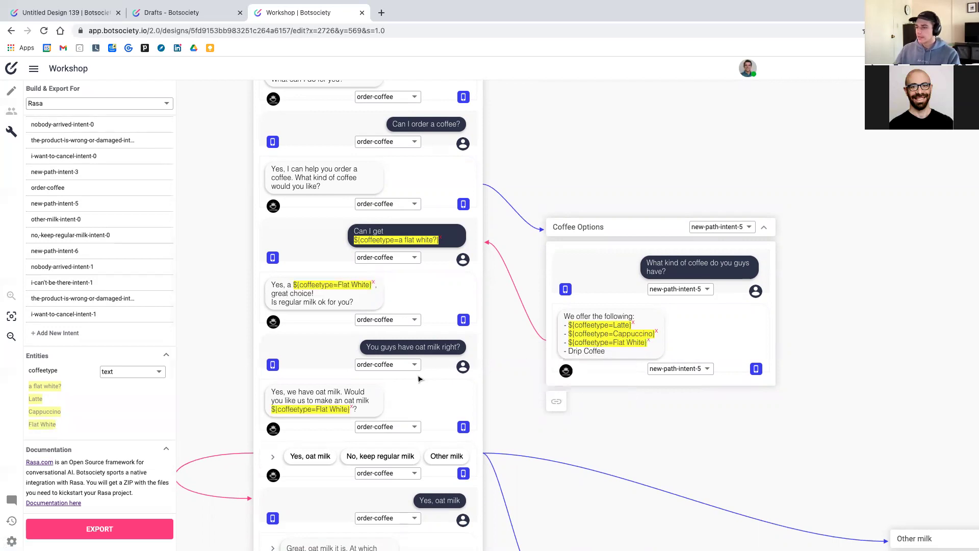
{"action": "scroll", "coordinate": [419, 379], "scroll_direction": "down", "scroll_amount": 5}
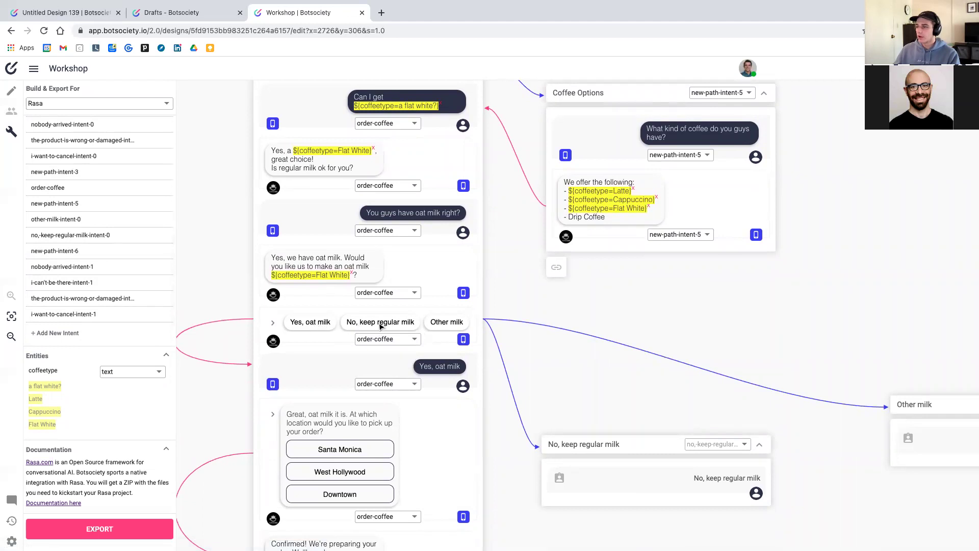
{"action": "scroll", "coordinate": [465, 325], "scroll_direction": "down", "scroll_amount": 1}
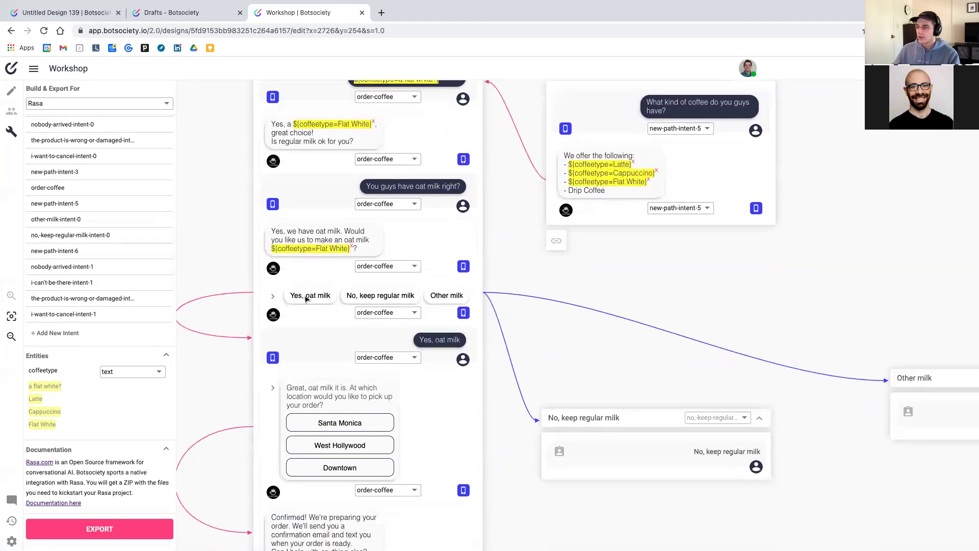
Tag 'oat milk' in the 'Yes, oat milk' quick reply as a new milktype entity
{"action": "left_click_drag", "start_coordinate": [306, 298], "coordinate": [332, 298]}
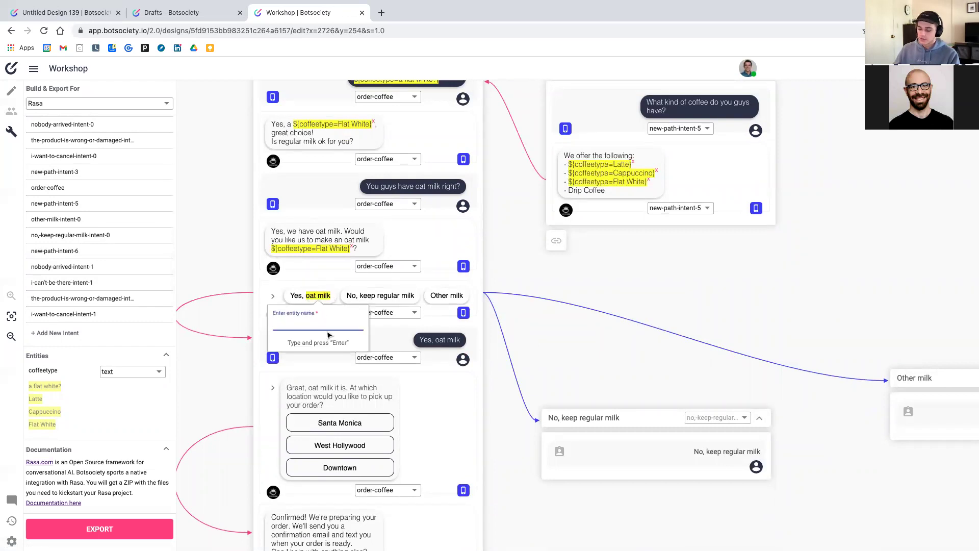
{"action": "type", "text": "milktype"}
{"action": "key", "text": "Return"}
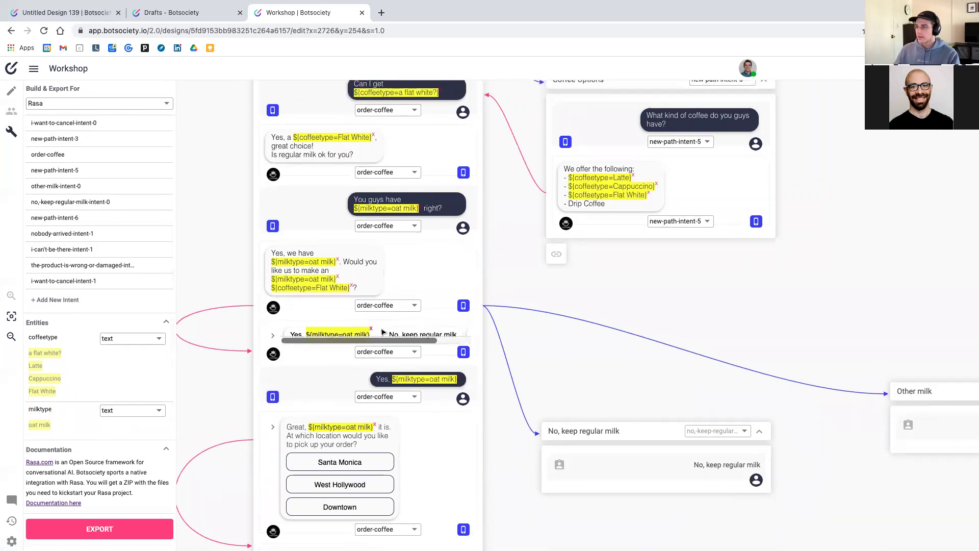
{"action": "scroll", "coordinate": [383, 332], "scroll_direction": "right", "scroll_amount": 2}
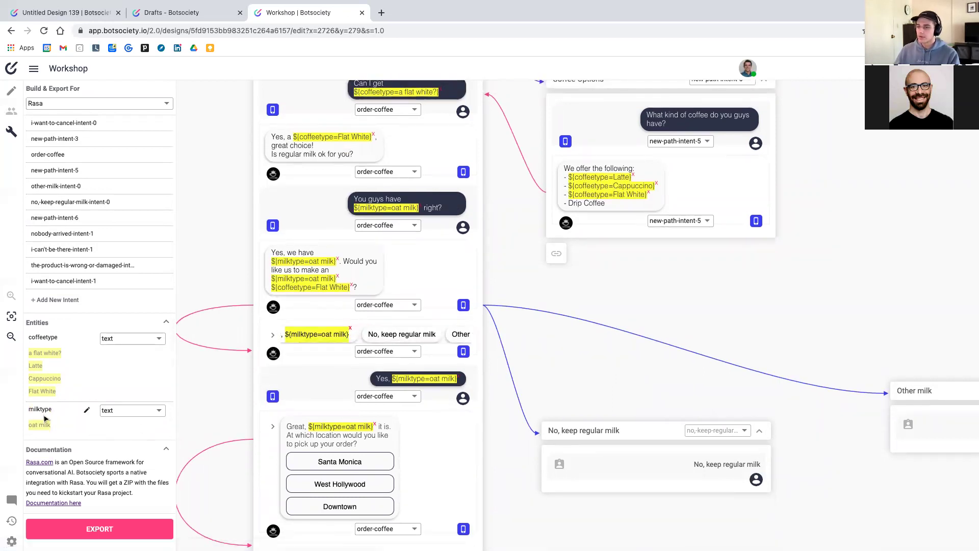
{"action": "scroll", "coordinate": [332, 412], "scroll_direction": "down", "scroll_amount": 3}
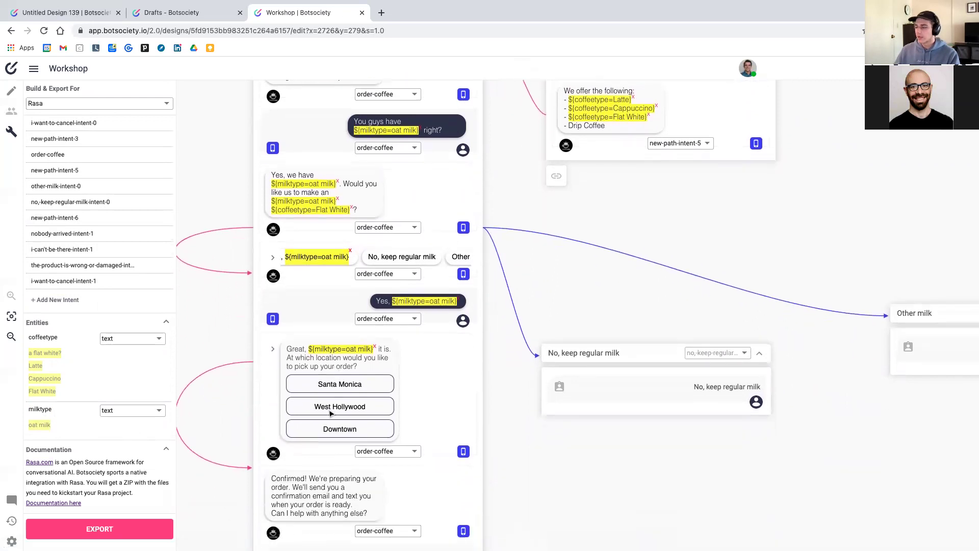
{"action": "scroll", "coordinate": [330, 414], "scroll_direction": "down", "scroll_amount": 3}
{"action": "scroll", "coordinate": [331, 413], "scroll_direction": "up", "scroll_amount": 7}
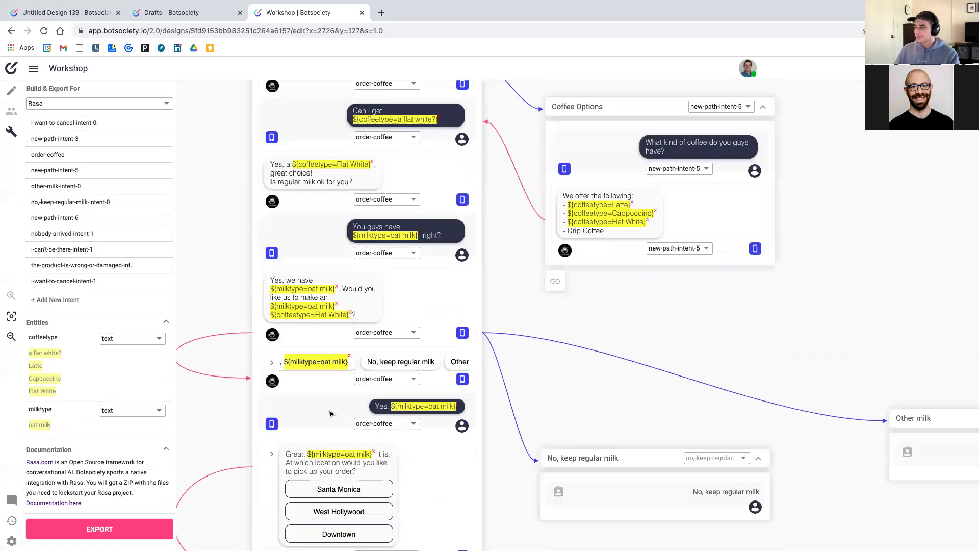
{"action": "scroll", "coordinate": [331, 413], "scroll_direction": "up", "scroll_amount": 9}
{"action": "scroll", "coordinate": [331, 414], "scroll_direction": "down", "scroll_amount": 17}
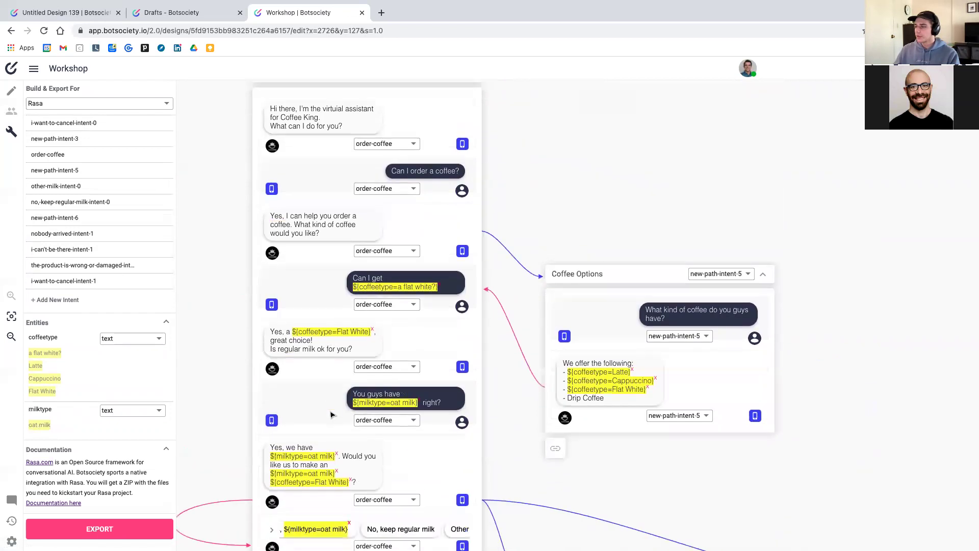
Tag the customer's full name in the reply as the customer-name entity
{"action": "scroll", "coordinate": [331, 413], "scroll_direction": "down", "scroll_amount": 10}
{"action": "scroll", "coordinate": [350, 411], "scroll_direction": "right", "scroll_amount": 5}
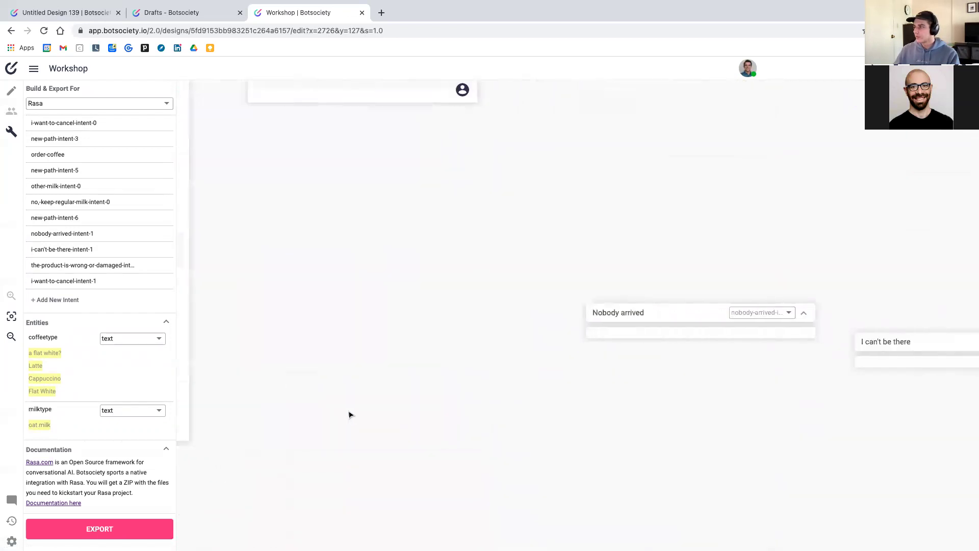
{"action": "scroll", "coordinate": [524, 414], "scroll_direction": "down", "scroll_amount": 5}
{"action": "scroll", "coordinate": [508, 153], "scroll_direction": "up", "scroll_amount": 4}
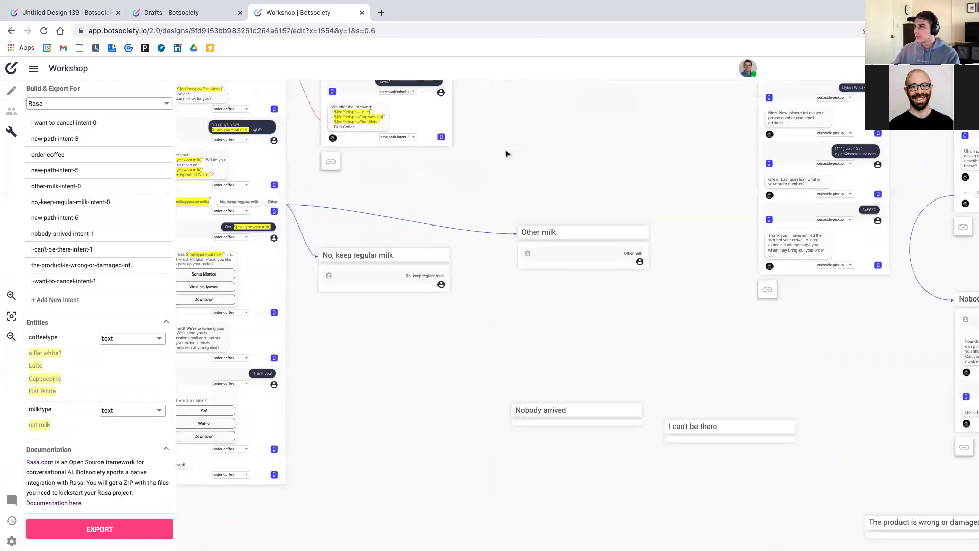
{"action": "scroll", "coordinate": [510, 158], "scroll_direction": "right", "scroll_amount": 5}
{"action": "scroll", "coordinate": [552, 187], "scroll_direction": "up", "scroll_amount": 4}
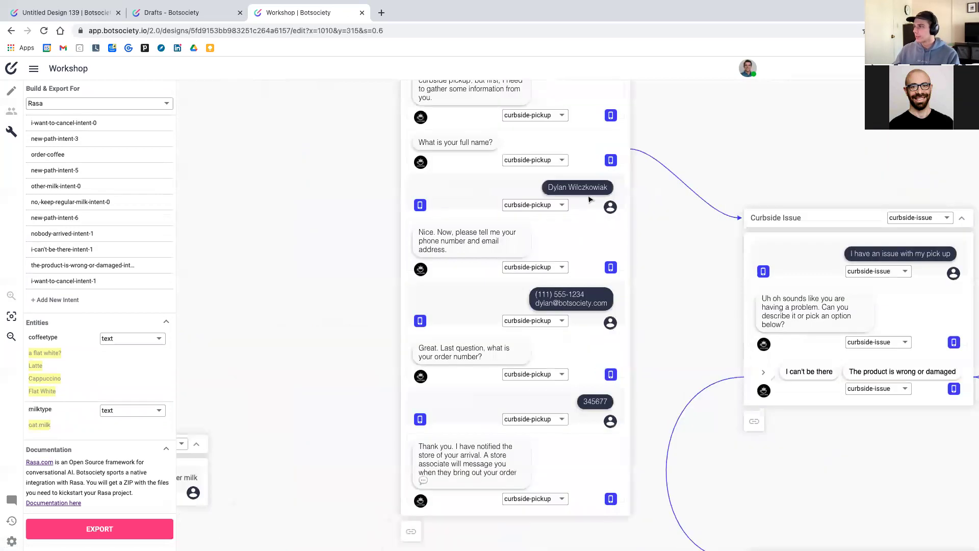
{"action": "left_click_drag", "start_coordinate": [549, 190], "coordinate": [615, 192]}
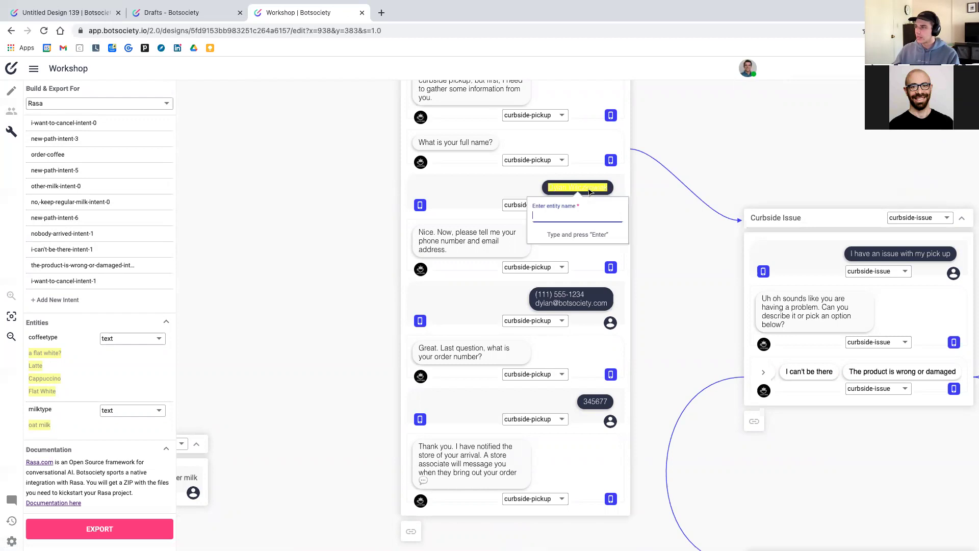
{"action": "type", "text": "customer name"}
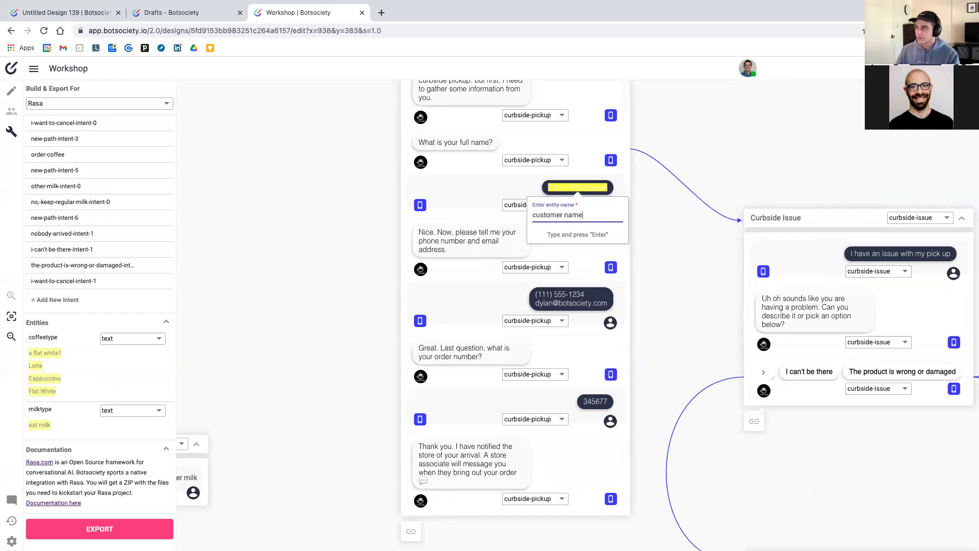
{"action": "key", "text": "Return"}
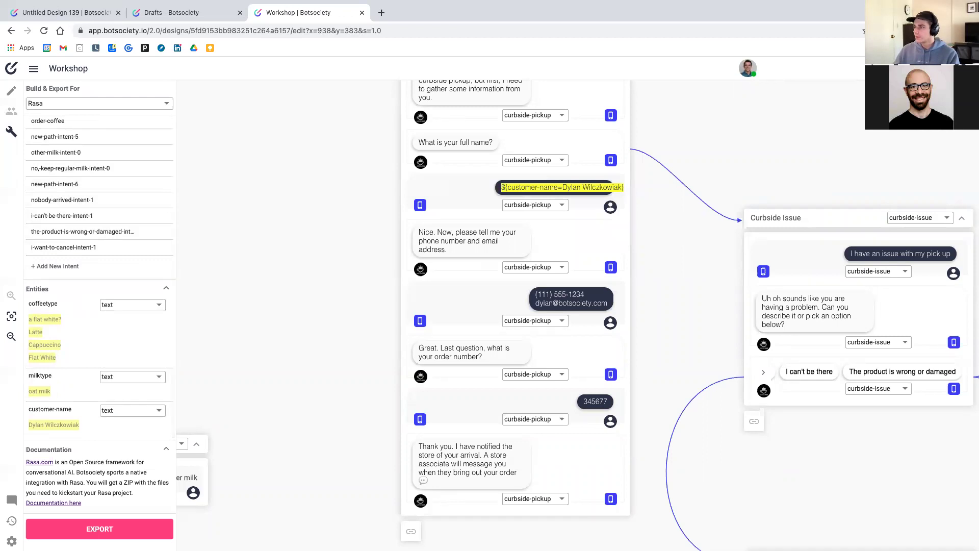
Tag the customer's email address in the same reply as the customer-email entity
{"action": "scroll", "coordinate": [535, 257], "scroll_direction": "down", "scroll_amount": 2}
{"action": "left_click_drag", "start_coordinate": [535, 257], "coordinate": [607, 257]}
{"action": "type", "text": "customer email"}
{"action": "key", "text": "Return"}
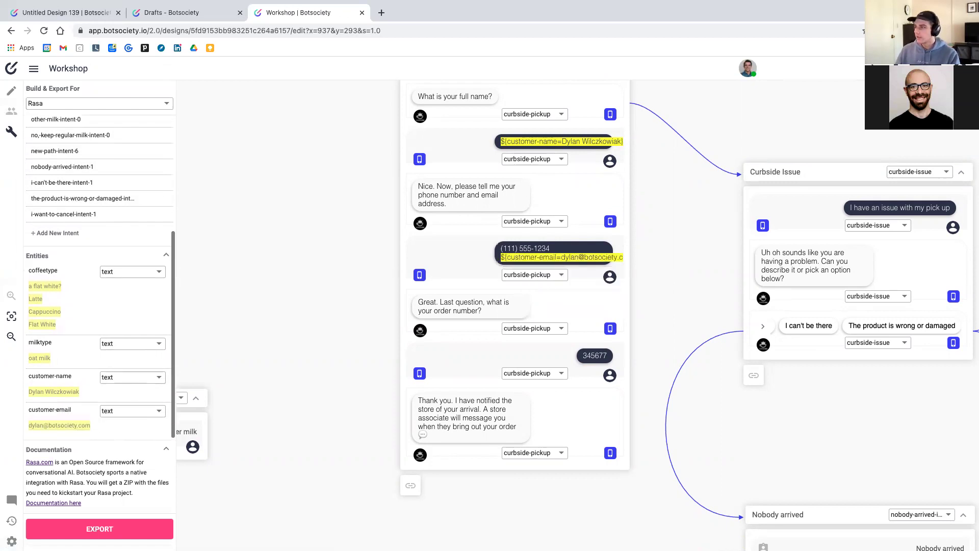
{"action": "scroll", "coordinate": [74, 332], "scroll_direction": "down", "scroll_amount": 1}
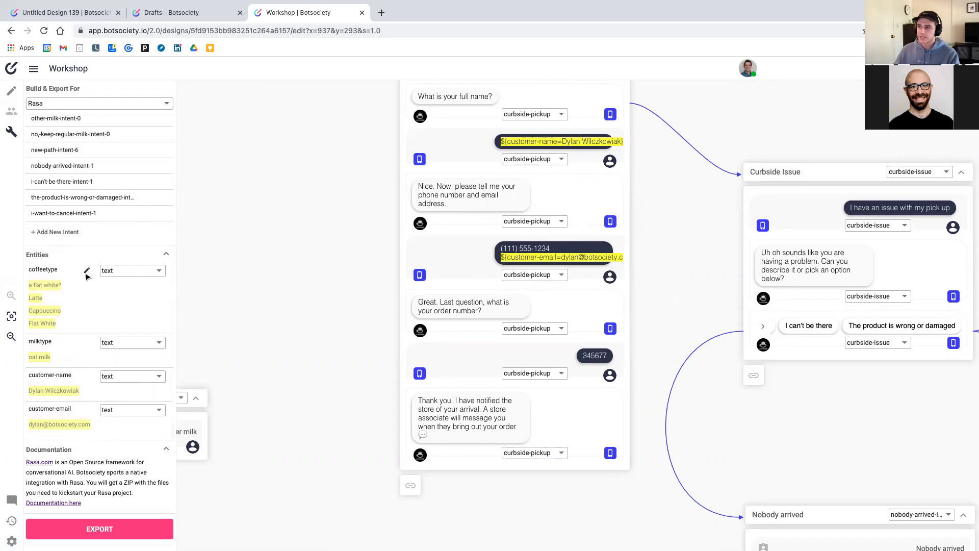
{"action": "scroll", "coordinate": [51, 245], "scroll_direction": "up", "scroll_amount": 5}
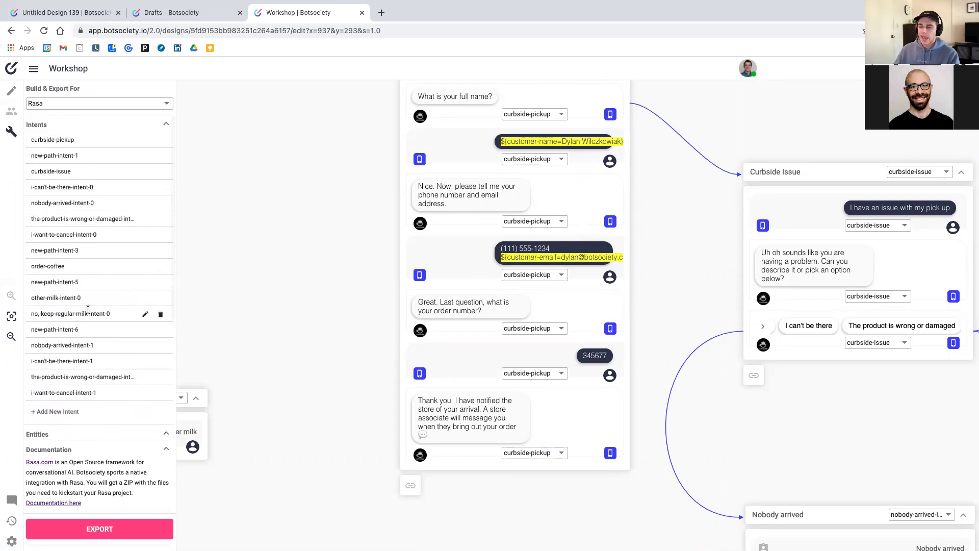
{"action": "scroll", "coordinate": [575, 351], "scroll_direction": "down", "scroll_amount": 1}
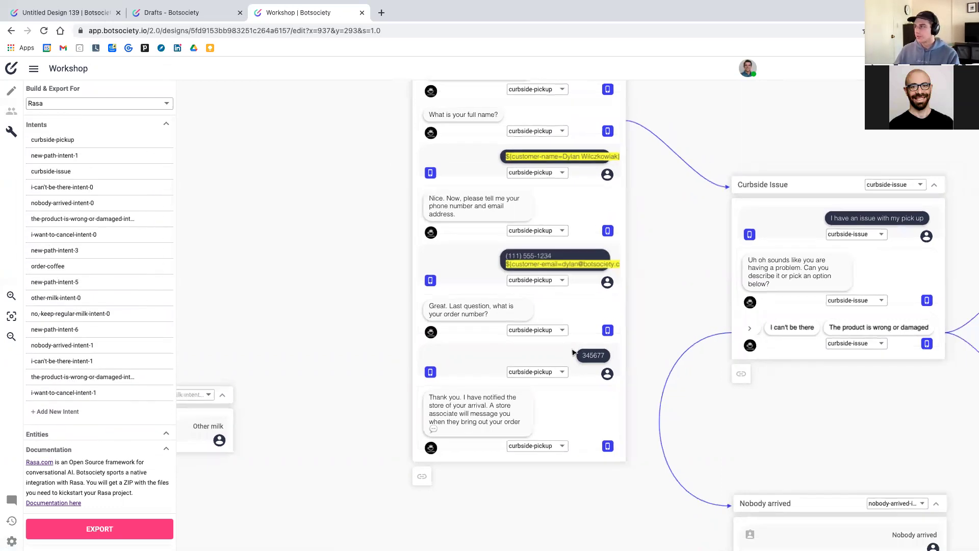
{"action": "scroll", "coordinate": [575, 351], "scroll_direction": "right", "scroll_amount": 10}
{"action": "scroll", "coordinate": [459, 309], "scroll_direction": "down", "scroll_amount": 1}
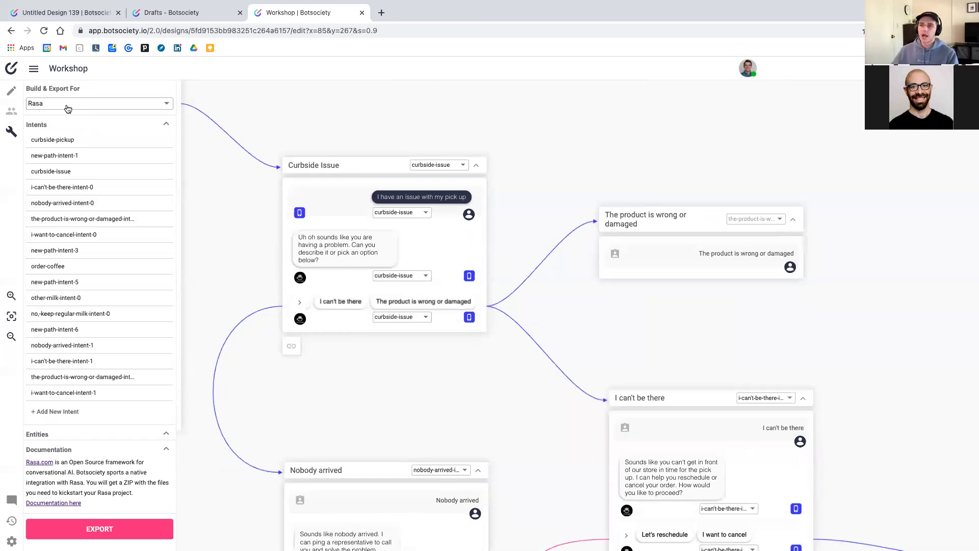
Export the Workshop design for Rasa as Workshop-rasa.zip and dismiss the success message
{"action": "left_click", "coordinate": [38, 109]}
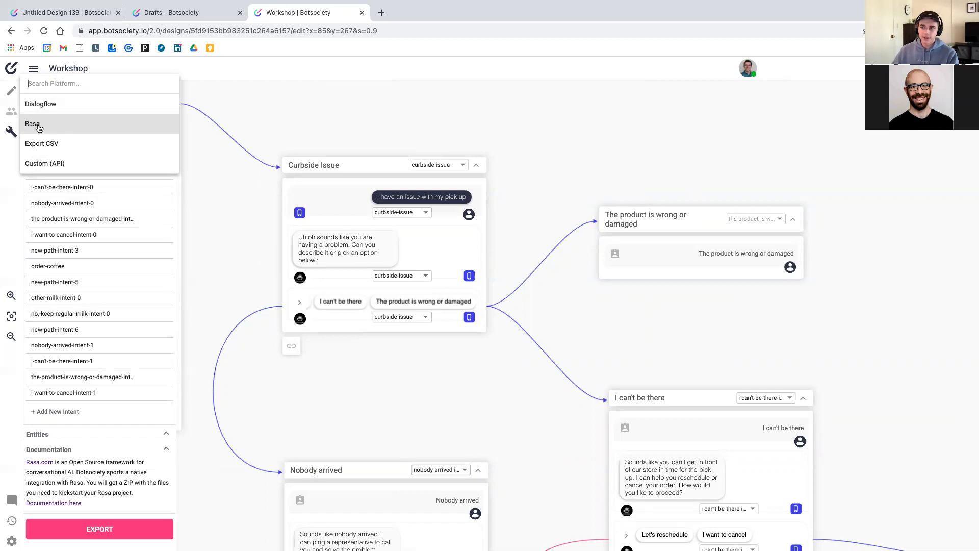
{"action": "left_click", "coordinate": [38, 128]}
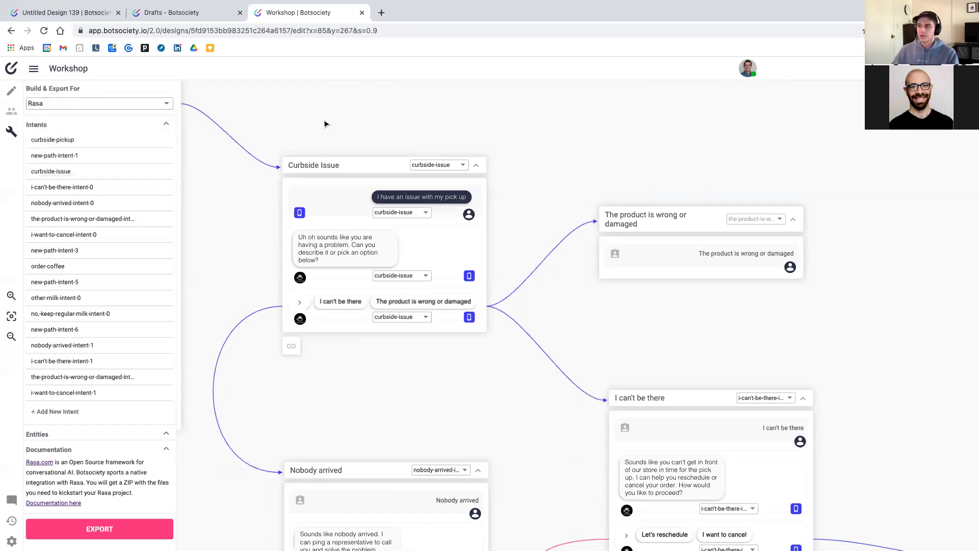
{"action": "left_click", "coordinate": [95, 532]}
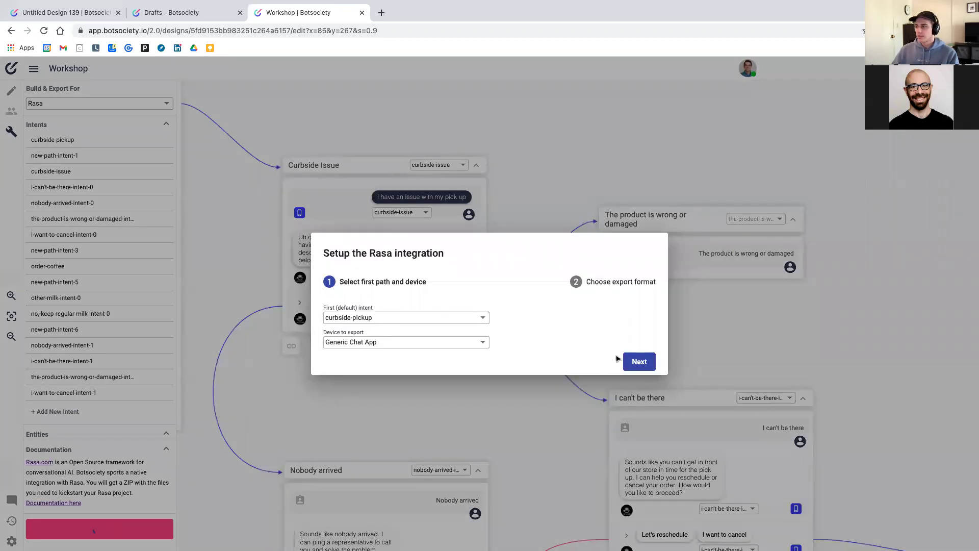
{"action": "left_click", "coordinate": [639, 362]}
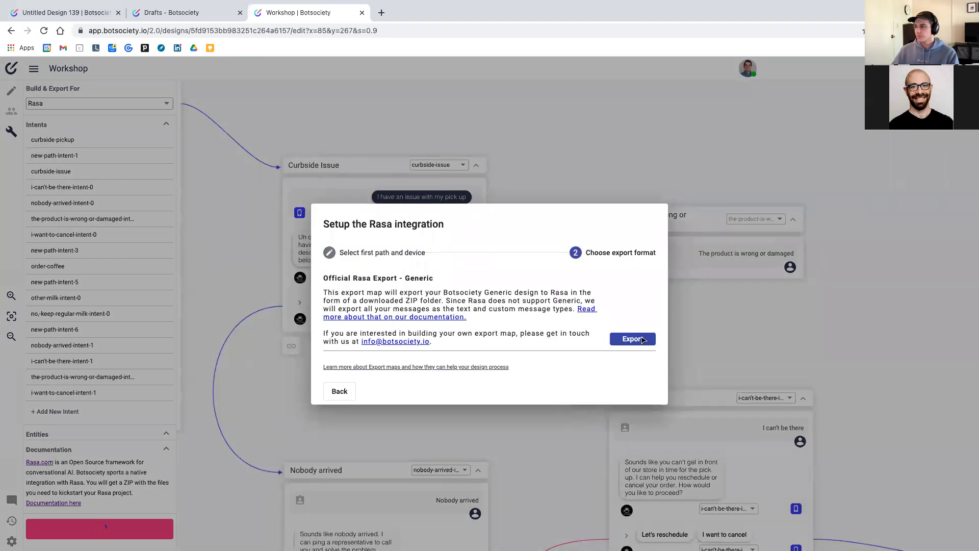
{"action": "left_click", "coordinate": [632, 339]}
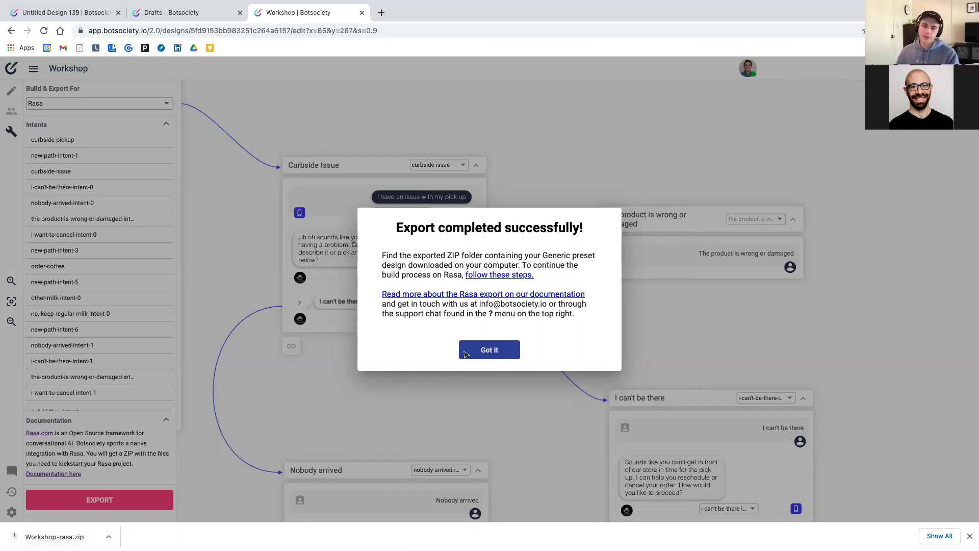
{"action": "left_click", "coordinate": [475, 353]}
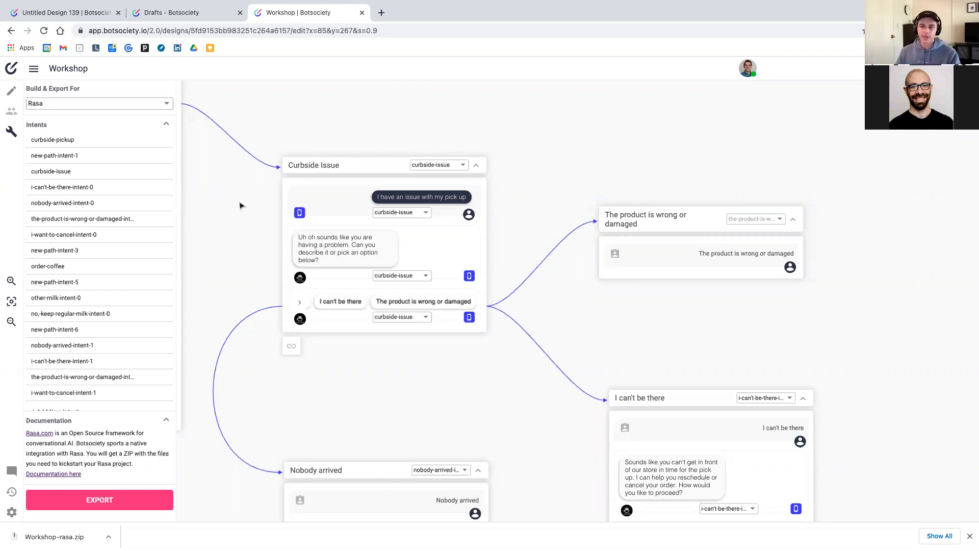
Reopen the Build & Export For platform list
{"action": "scroll", "coordinate": [229, 197], "scroll_direction": "left", "scroll_amount": 3}
{"action": "scroll", "coordinate": [229, 197], "scroll_direction": "up", "scroll_amount": 1}
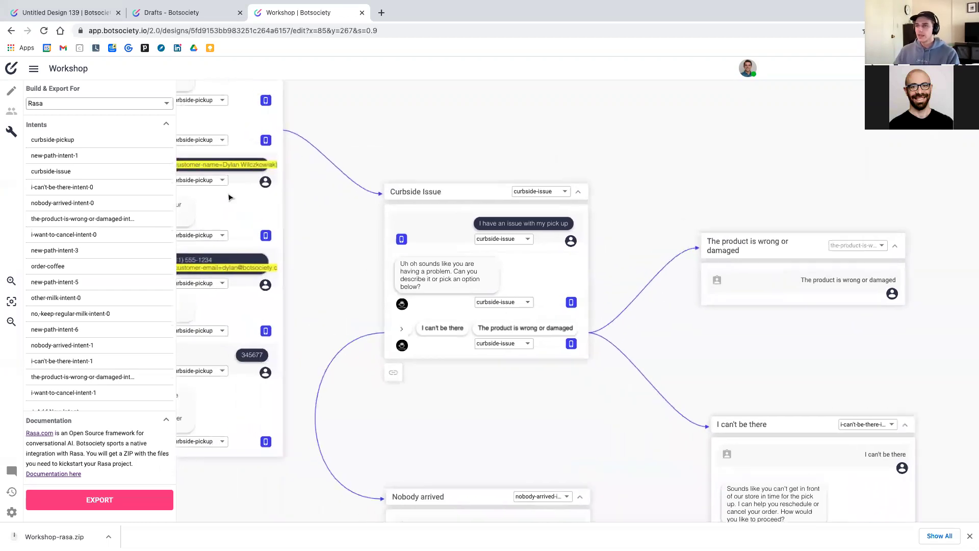
{"action": "left_click", "coordinate": [119, 105]}
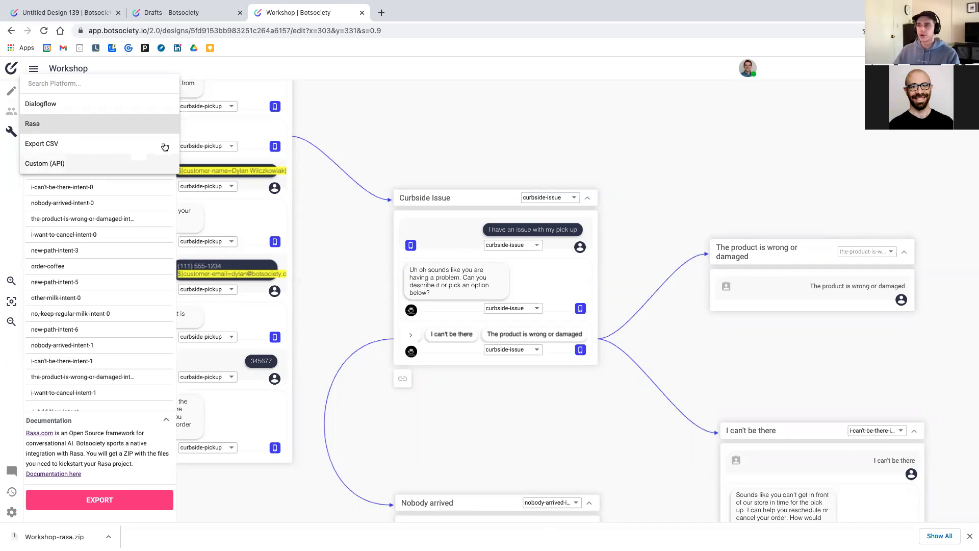
Close the platform list and Build panel, keeping Rasa, and return to the conversation canvas
{"action": "left_click", "coordinate": [378, 119]}
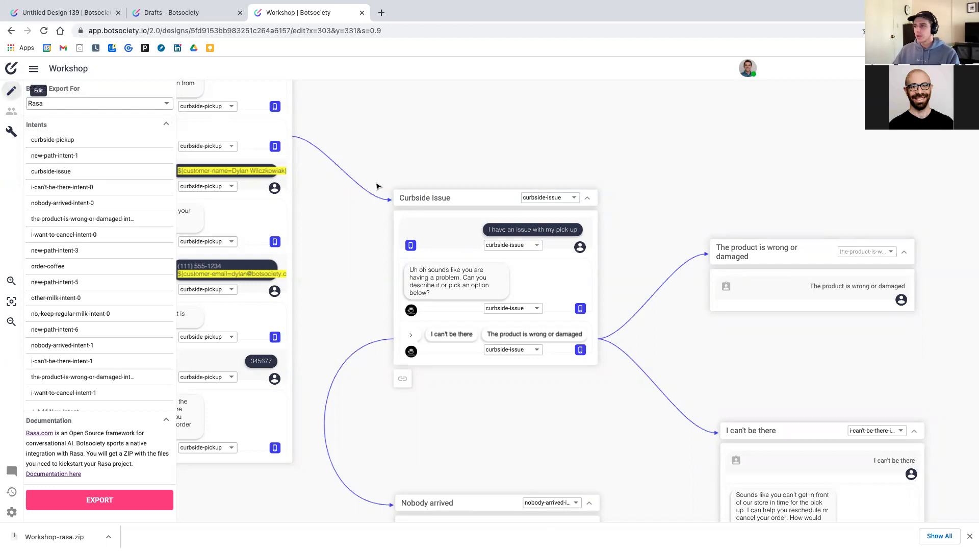
{"action": "left_click", "coordinate": [505, 204]}
{"action": "scroll", "coordinate": [505, 207], "scroll_direction": "up", "scroll_amount": 2}
{"action": "scroll", "coordinate": [505, 210], "scroll_direction": "up", "scroll_amount": 4}
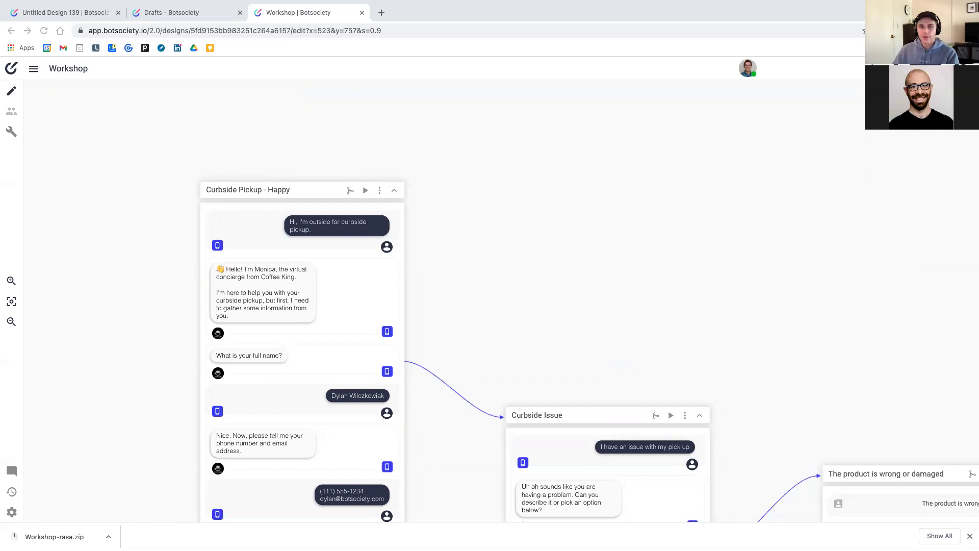
{"action": "scroll", "coordinate": [337, 383], "scroll_direction": "down", "scroll_amount": 4}
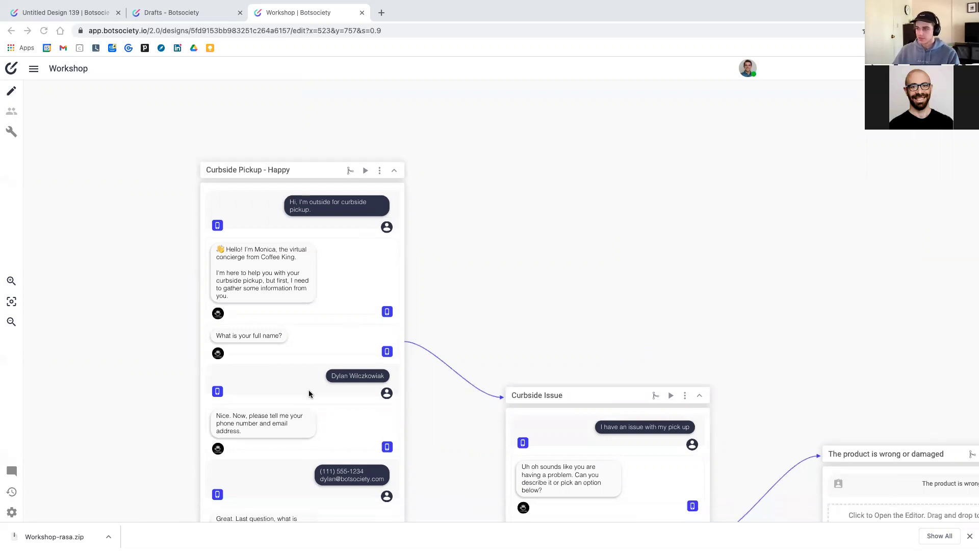
{"action": "scroll", "coordinate": [317, 402], "scroll_direction": "up", "scroll_amount": 2}
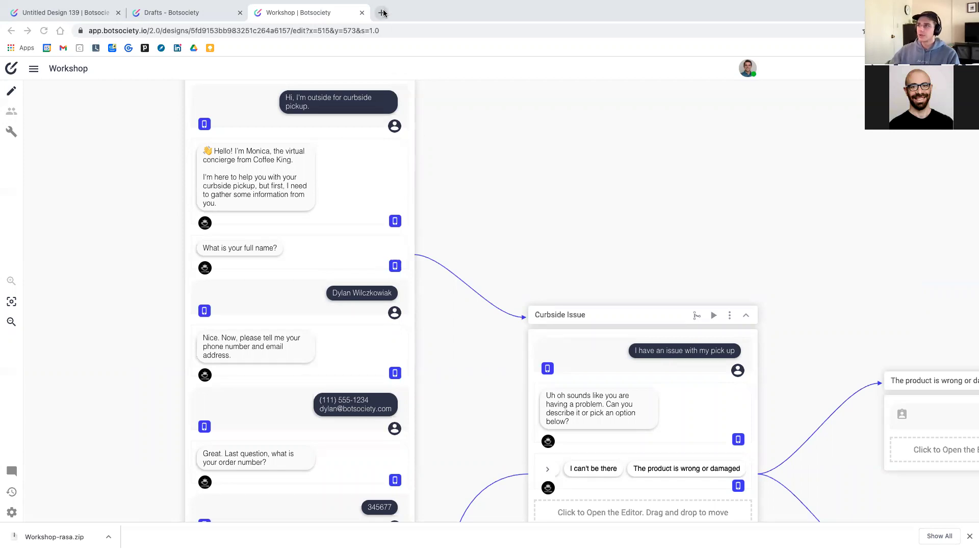
Log out of the account to reach the botsociety.io homepage and show its Resources links
{"action": "left_click", "coordinate": [102, 20]}
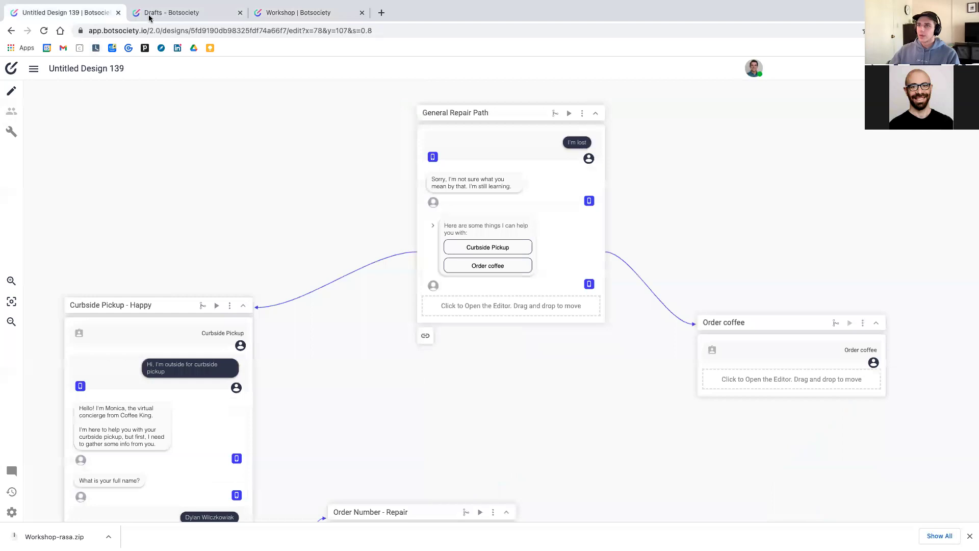
{"action": "left_click", "coordinate": [149, 17]}
{"action": "left_click", "coordinate": [76, 70]}
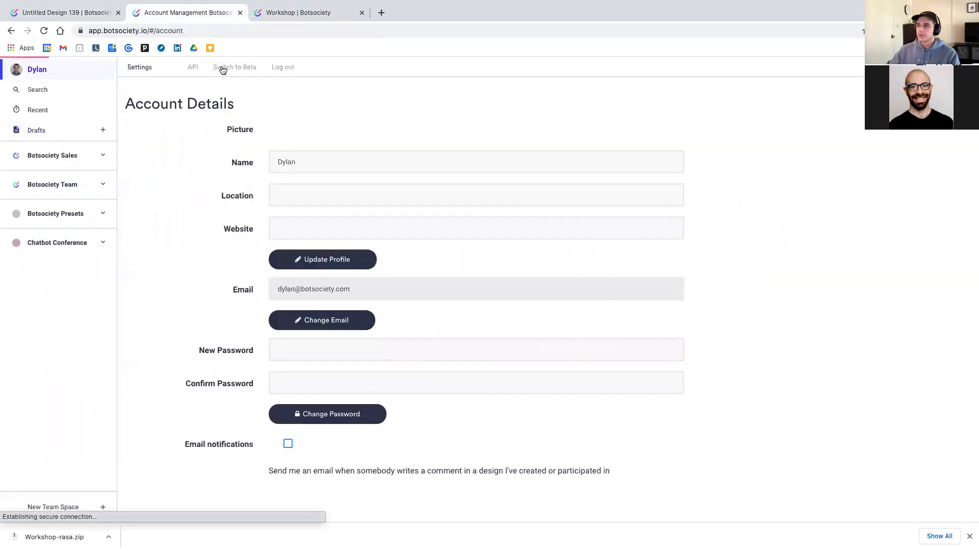
{"action": "left_click", "coordinate": [279, 71]}
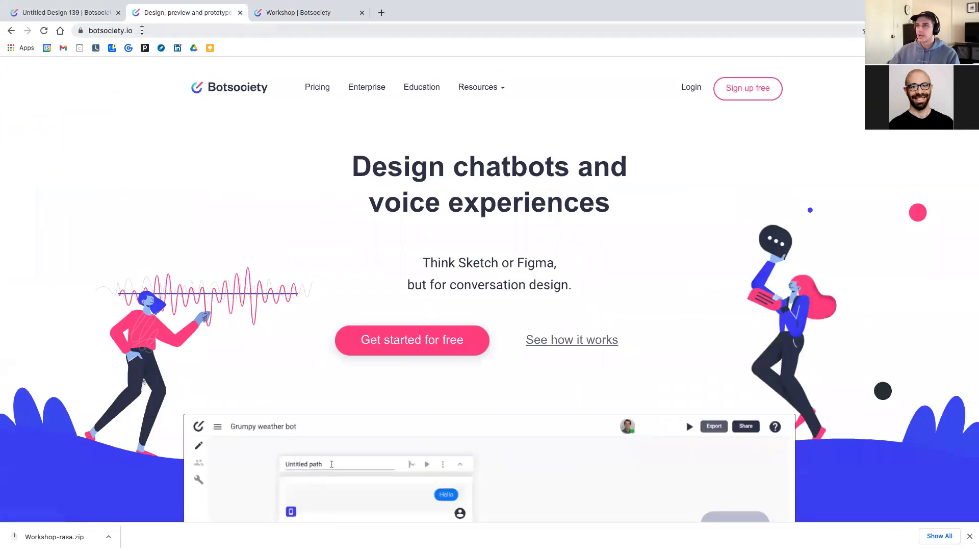
{"action": "left_click", "coordinate": [142, 30]}
{"action": "left_click", "coordinate": [506, 181]}
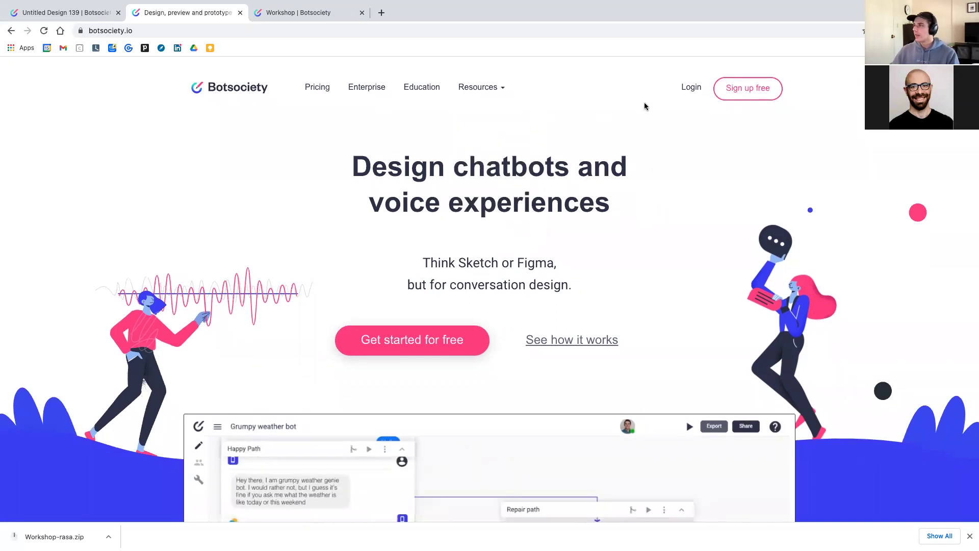
{"action": "left_click", "coordinate": [501, 88]}
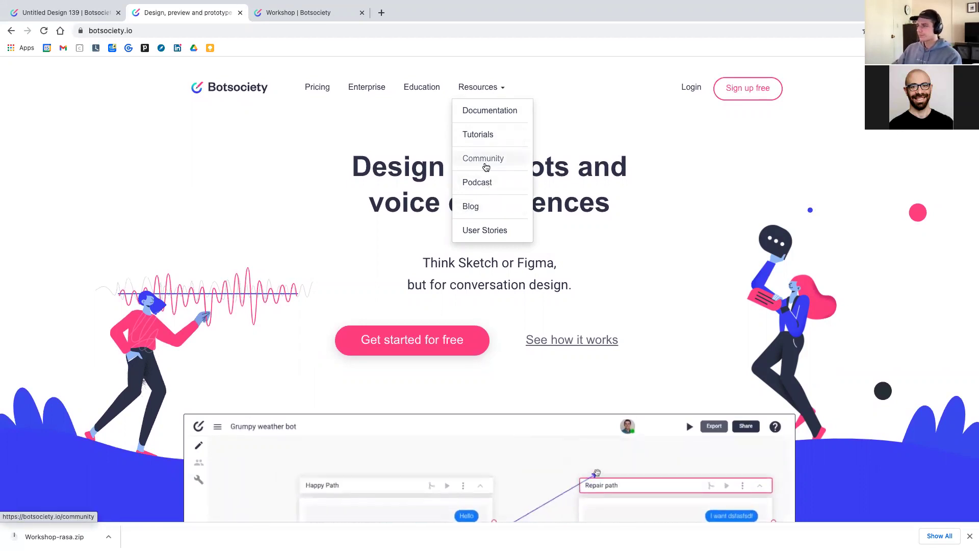
Open Documentation from Resources and go to its Using the API page
{"action": "left_click", "coordinate": [483, 111]}
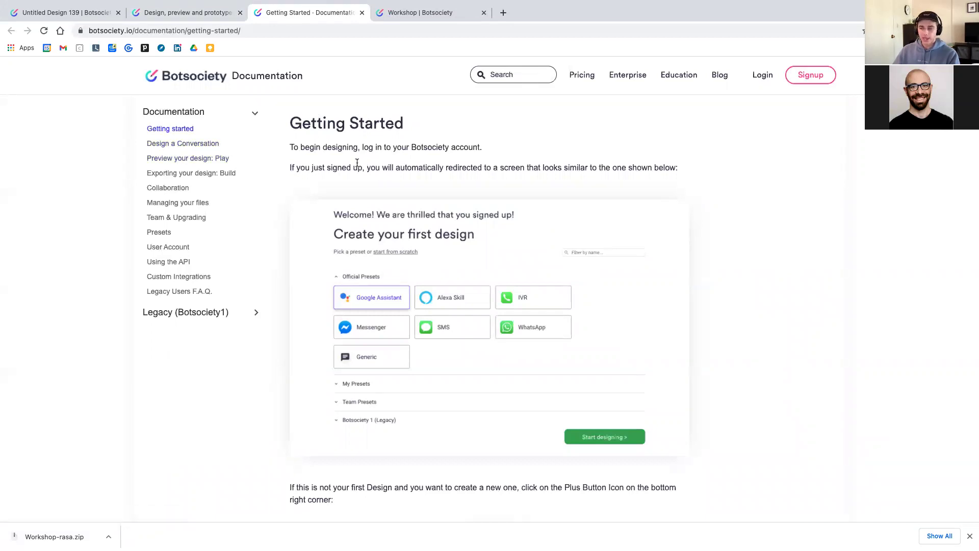
{"action": "left_click", "coordinate": [501, 76]}
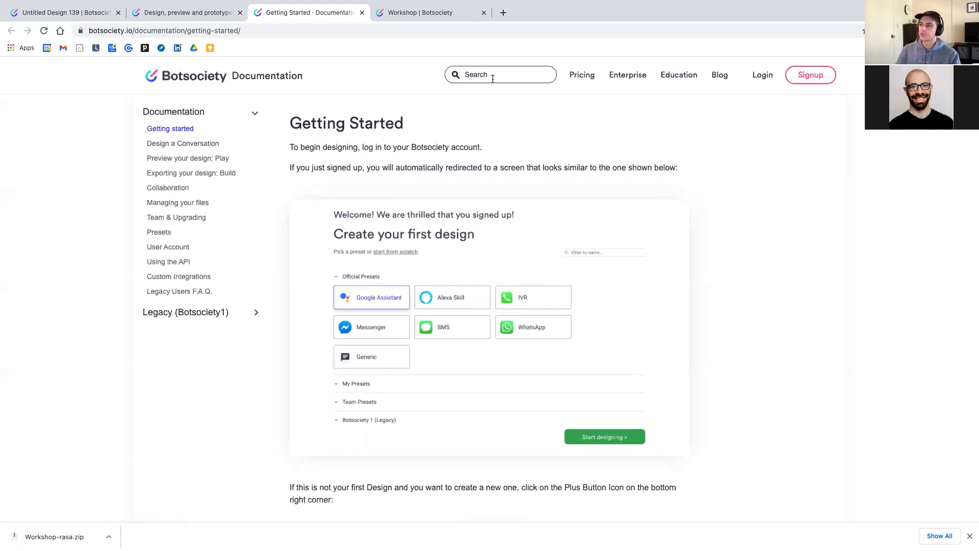
{"action": "left_click", "coordinate": [181, 262]}
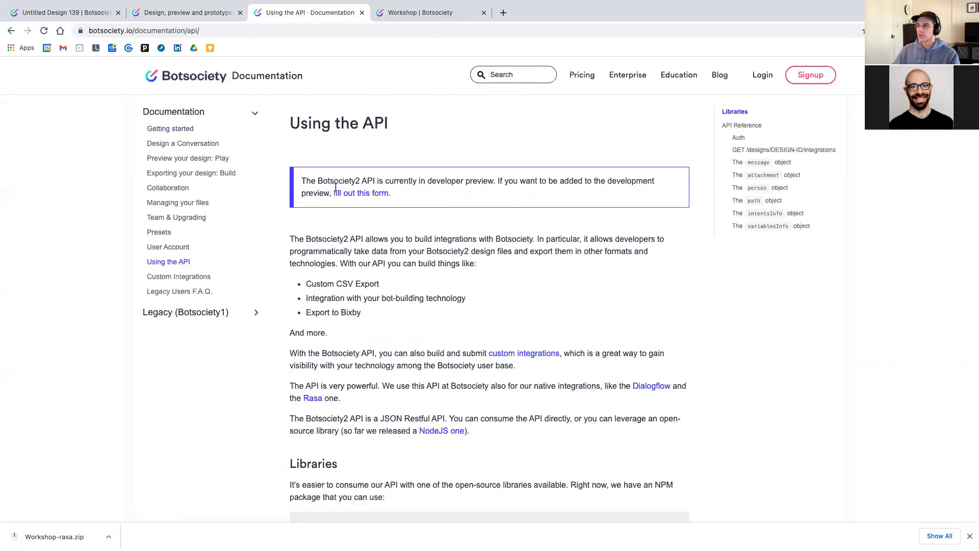
{"action": "scroll", "coordinate": [371, 272], "scroll_direction": "down", "scroll_amount": 10}
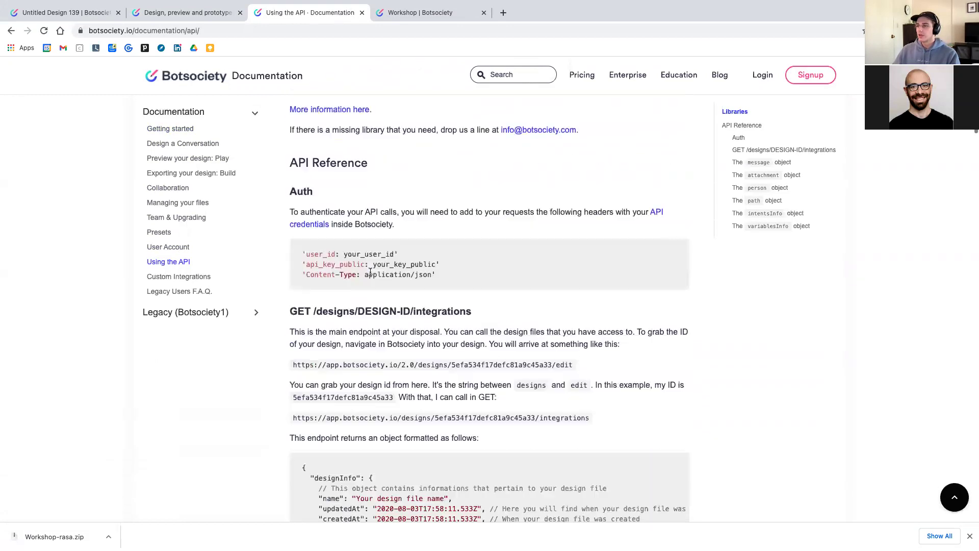
{"action": "scroll", "coordinate": [371, 272], "scroll_direction": "down", "scroll_amount": 5}
{"action": "scroll", "coordinate": [371, 274], "scroll_direction": "up", "scroll_amount": 20}
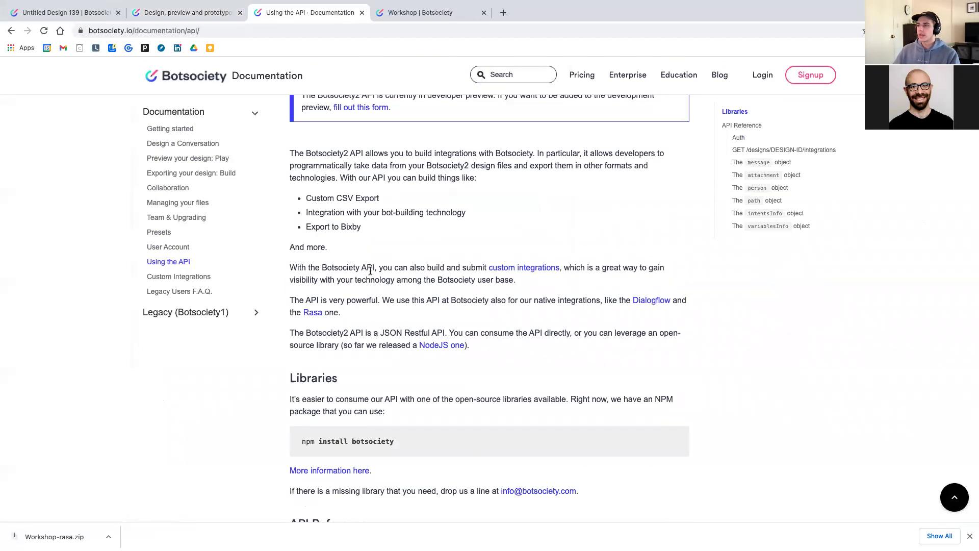